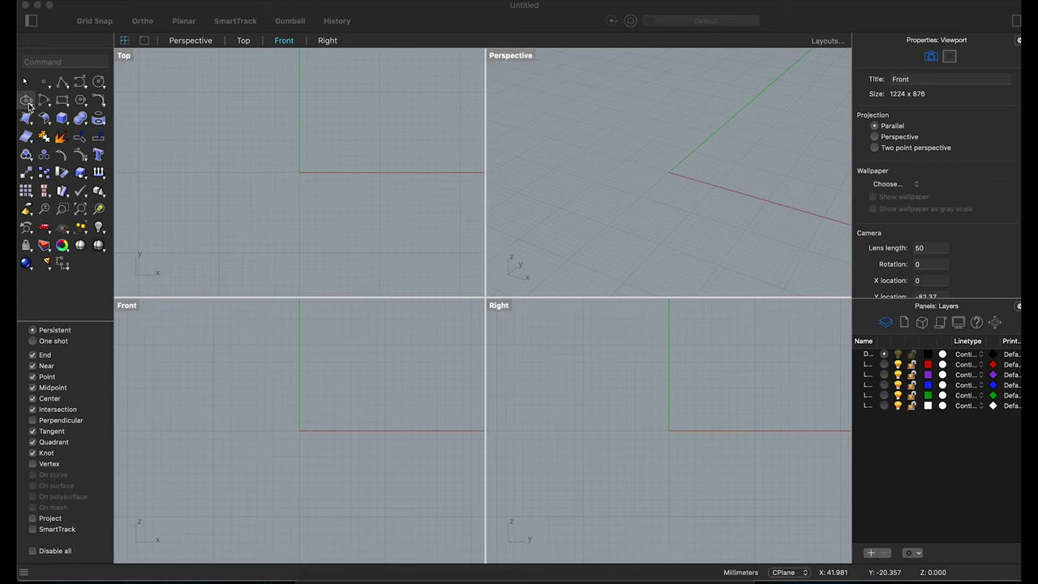
Draw an ellipse centred at the origin with its long axis along x.
click(29, 105)
click(300, 173)
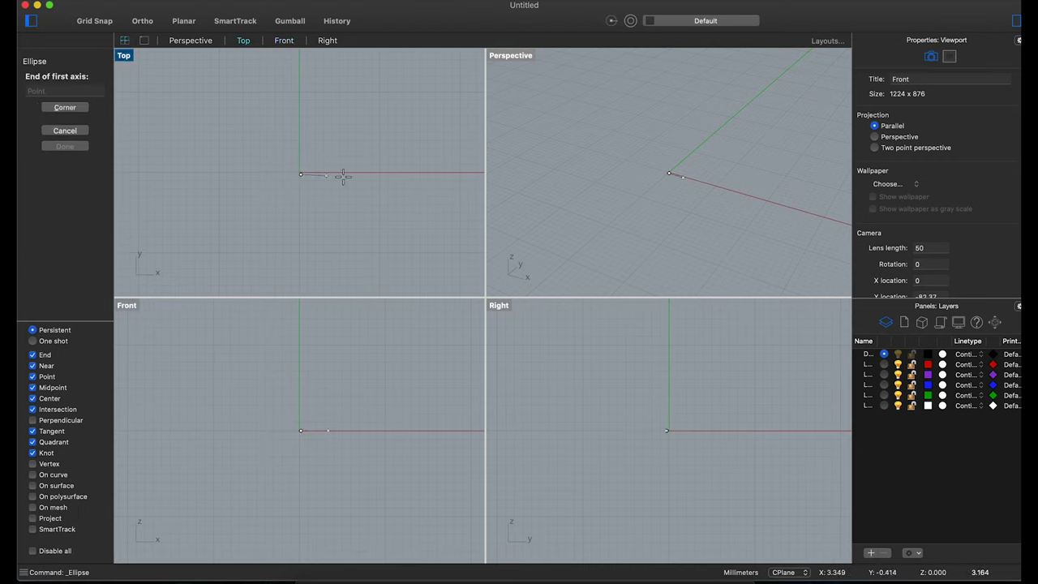
click(386, 173)
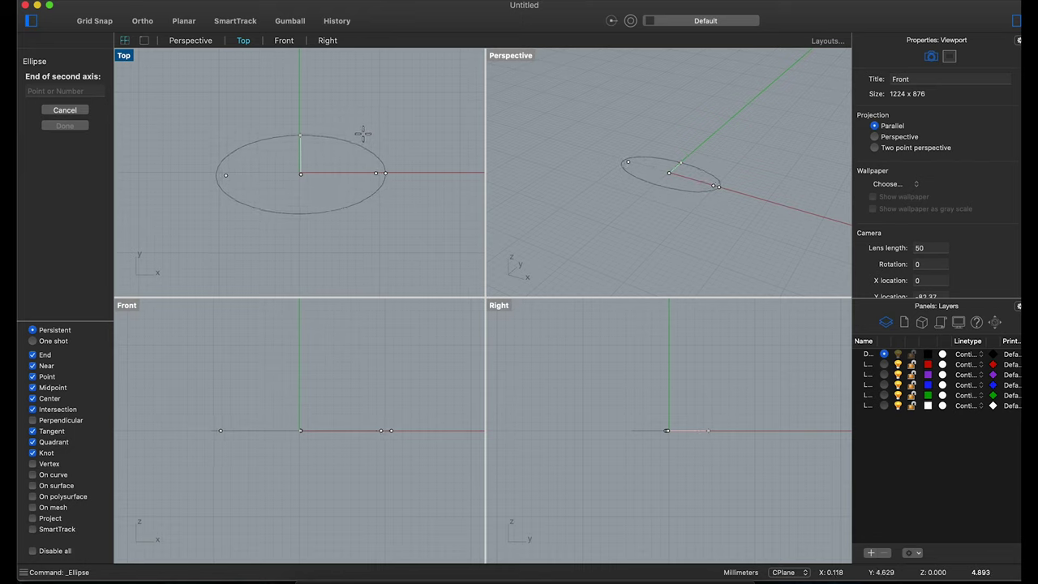
click(362, 134)
scroll(302, 169, up, 2)
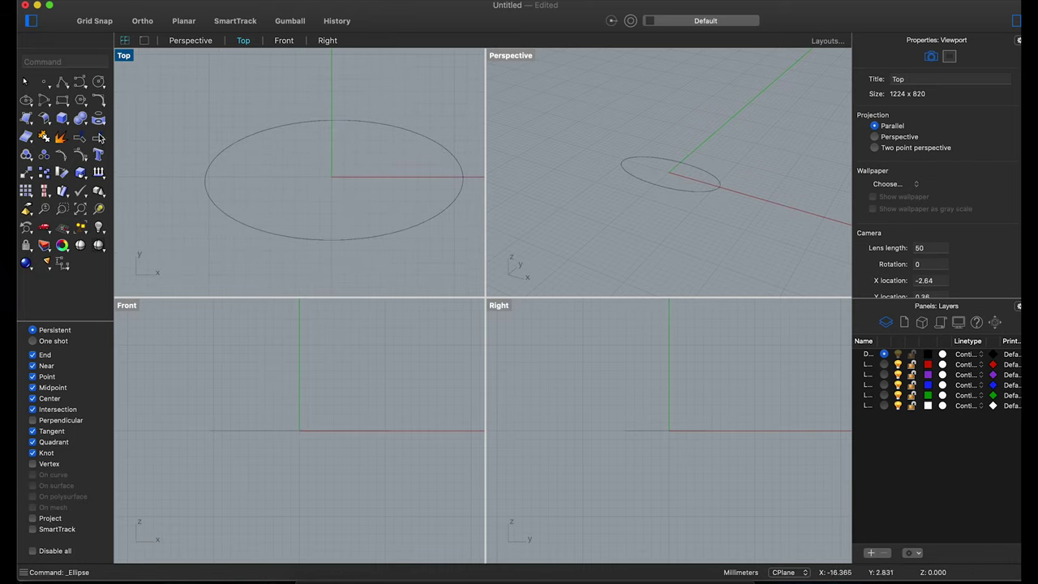
Draw a line along the ellipse's x-axis from its left end.
click(62, 82)
click(204, 178)
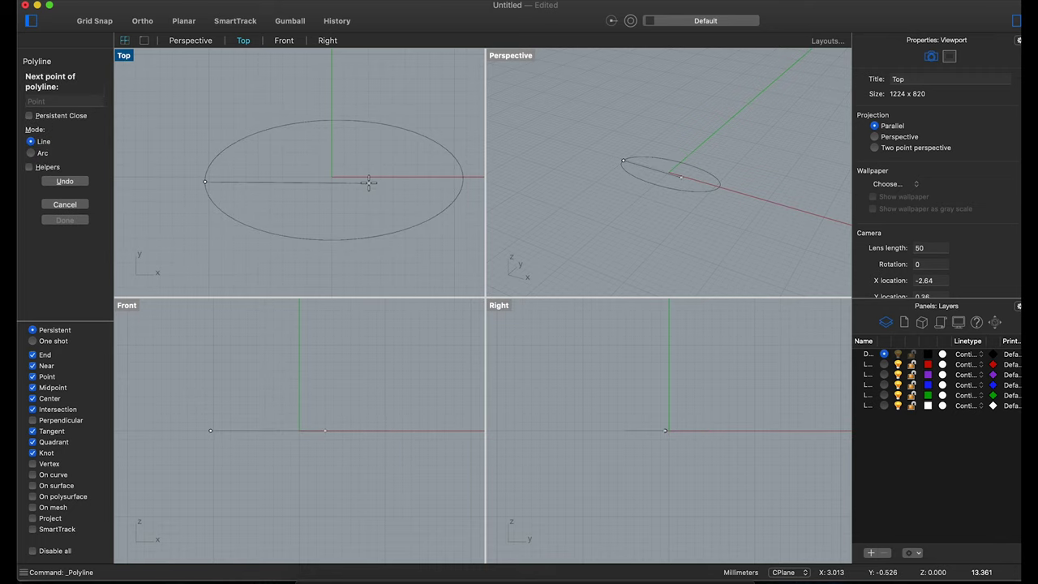
scroll(366, 176, right, 5)
click(421, 176)
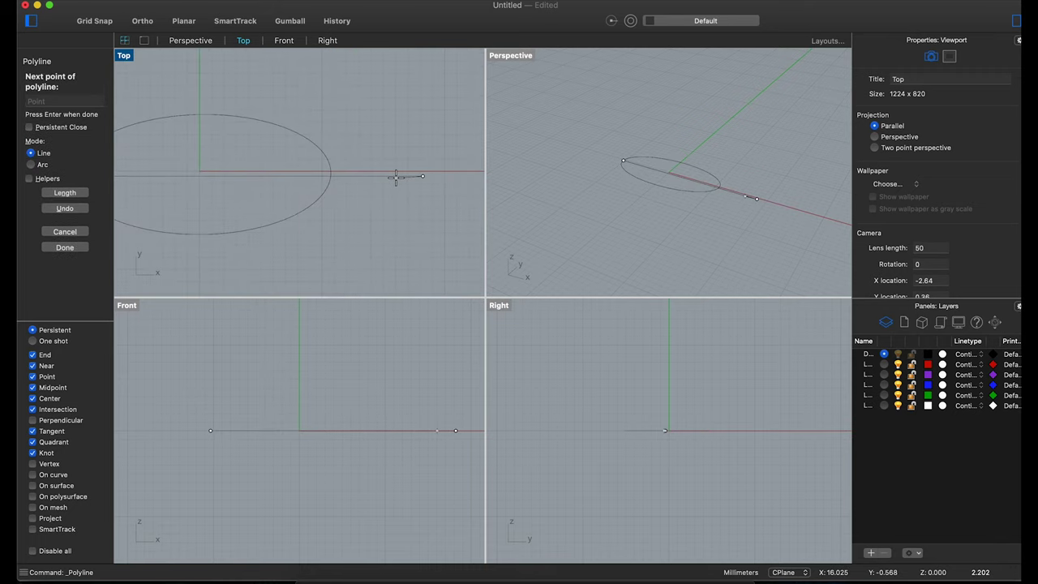
key(Return)
mouse_move(394, 178)
shift+mouse_down()
mouse_move(378, 177)
mouse_move(376, 147)
mouse_move(293, 242)
shift+mouse_up()
scroll(376, 148, left, 3)
Trim away the ellipse's lower half using the axis line.
text(trim)
key(Return)
key(Return)
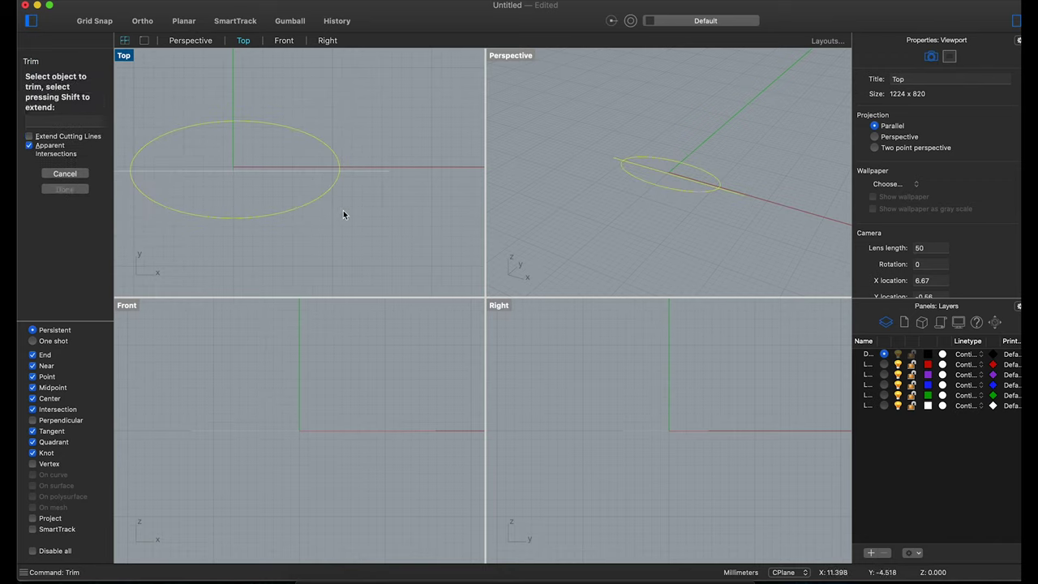
click(307, 203)
scroll(253, 209, down, 2)
key(Return)
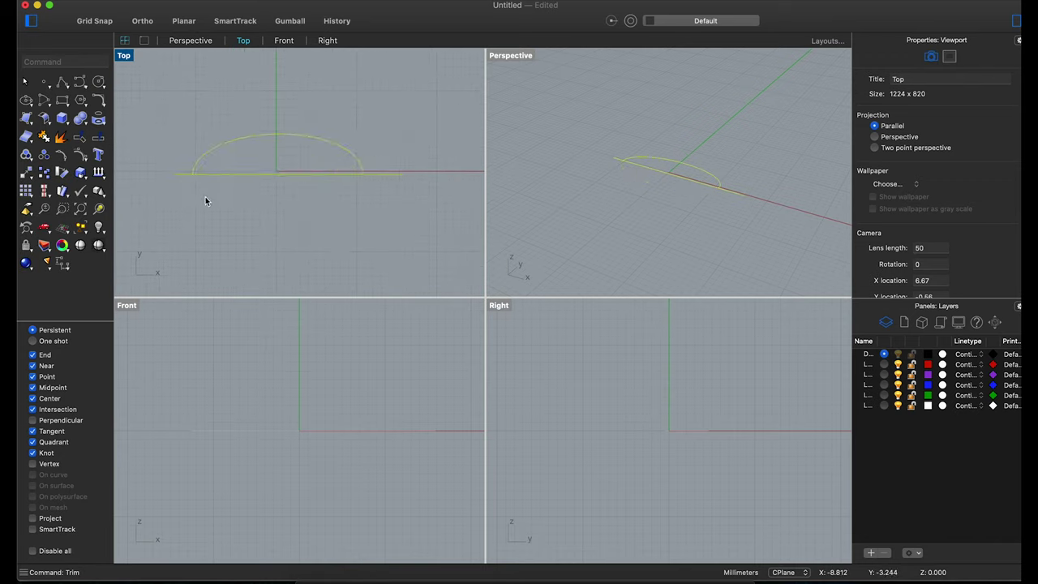
Draw a vertical line crossing the arc near its left end.
click(63, 82)
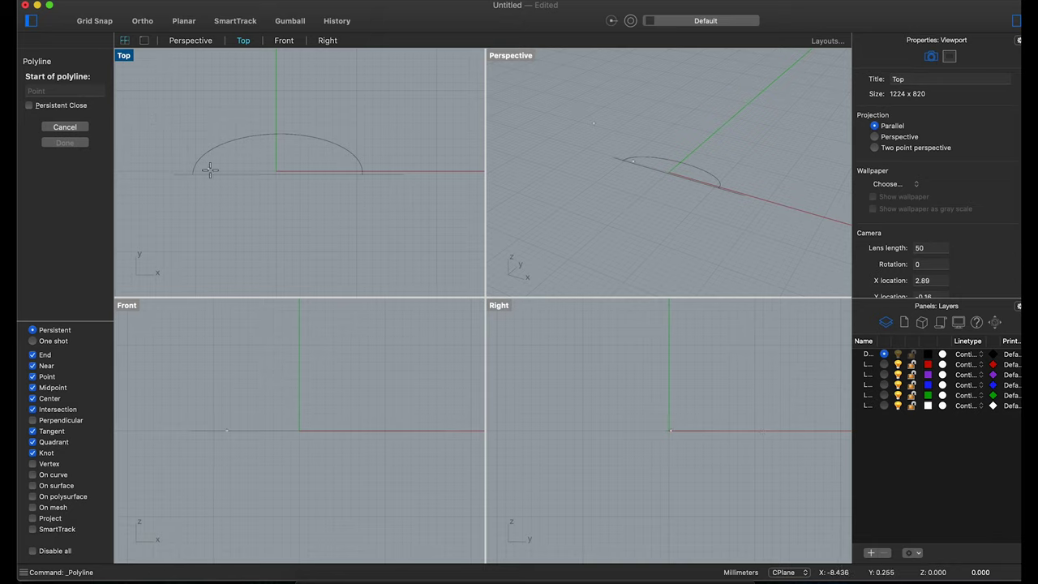
click(213, 173)
click(211, 120)
key(Return)
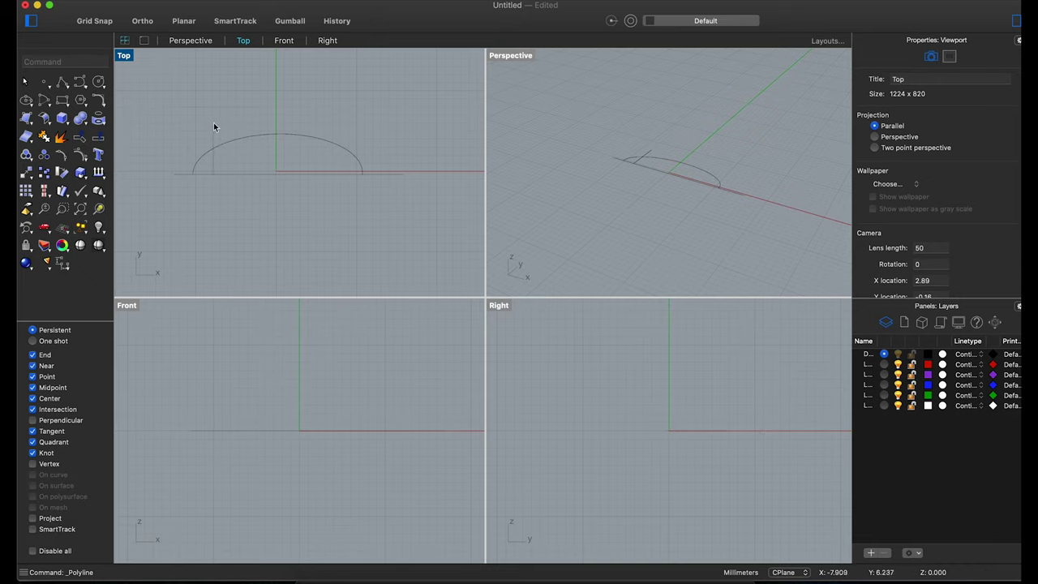
scroll(214, 123, up, 2)
Trim off the arc's left tip at the vertical line and select the arc.
text(rim)
key(Return)
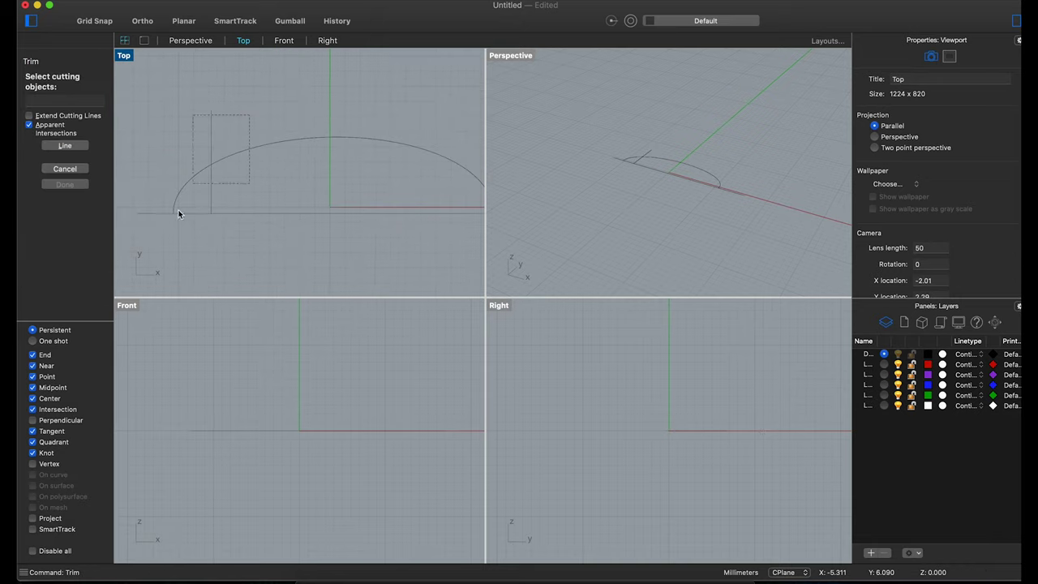
drag(243, 113, 180, 214)
key(Return)
click(183, 194)
key(Return)
click(254, 148)
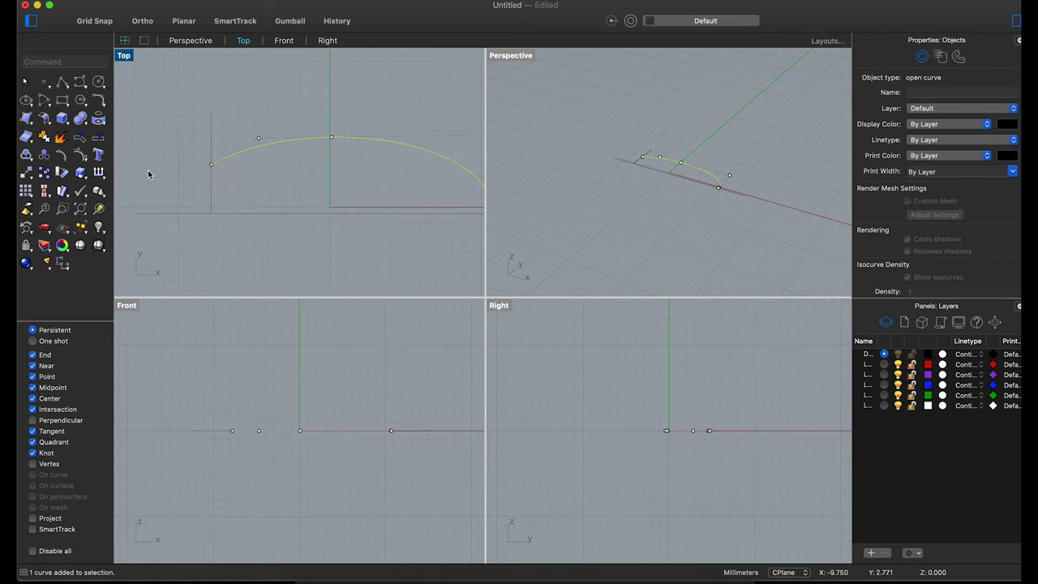
Revolve the arc a full 360° around an axis along x.
text(revolve)
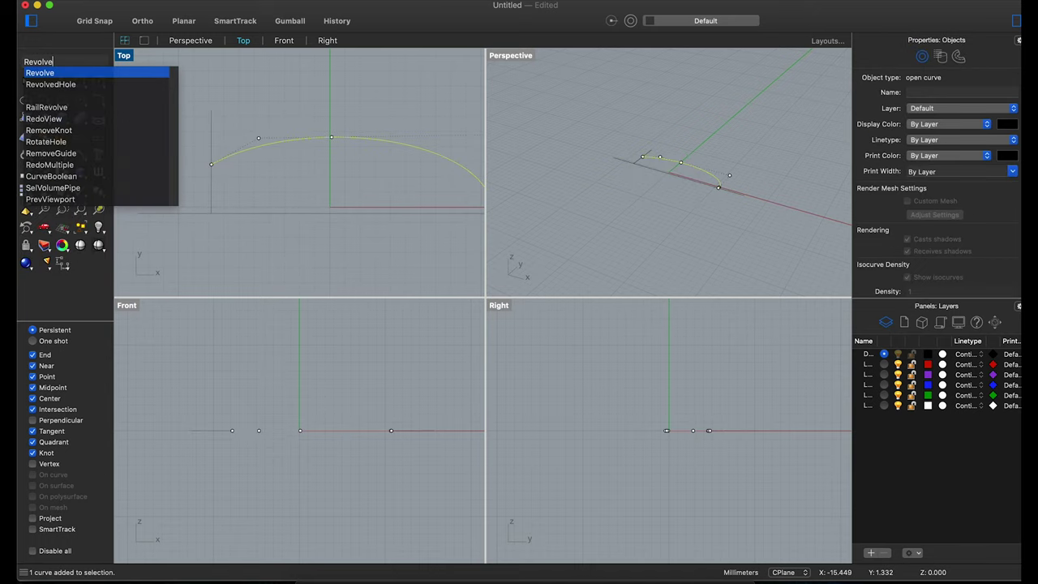
key(Return)
scroll(209, 188, down, 3)
click(208, 203)
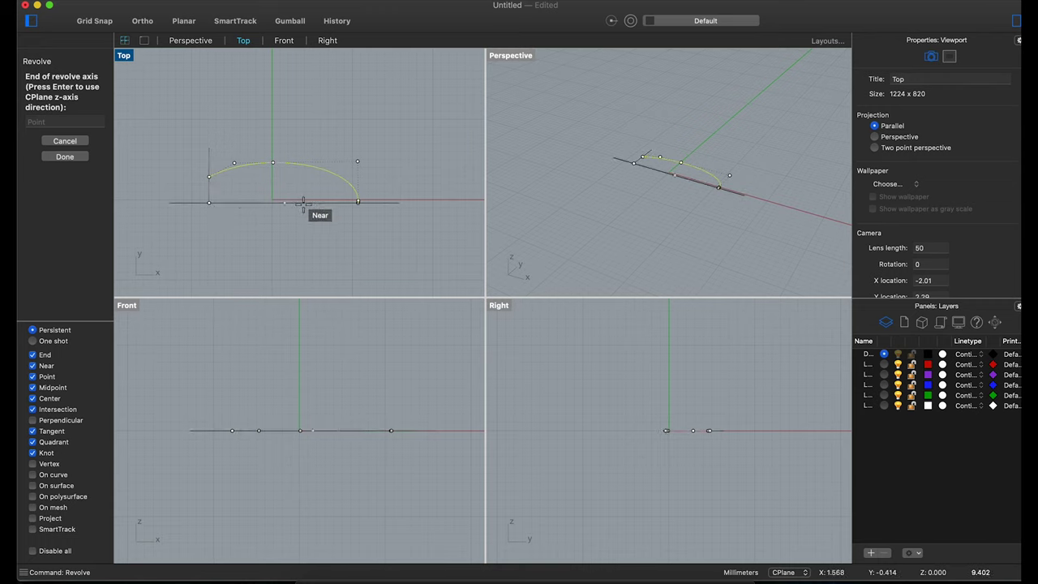
shift+click(311, 203)
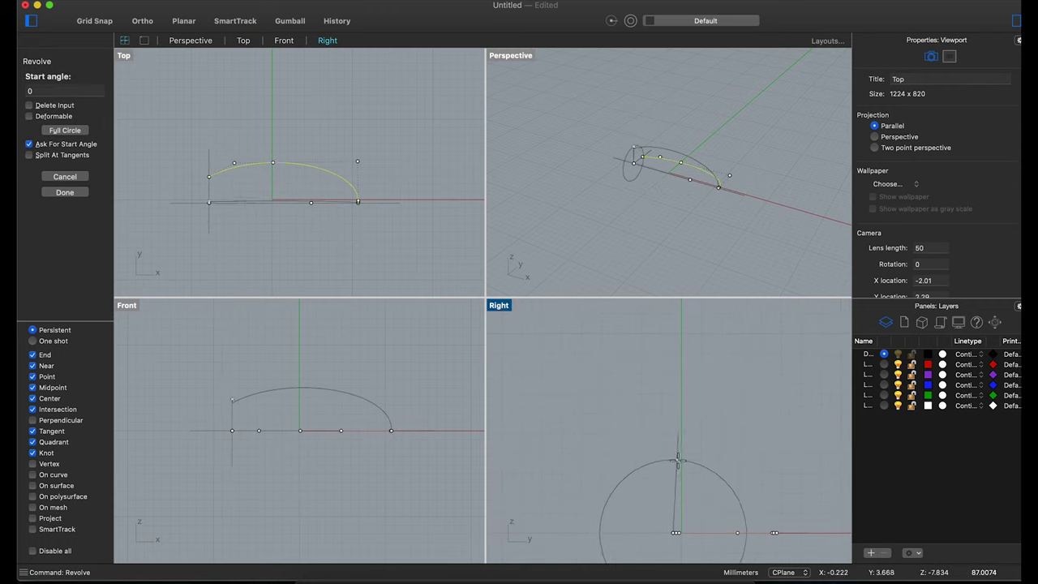
click(672, 496)
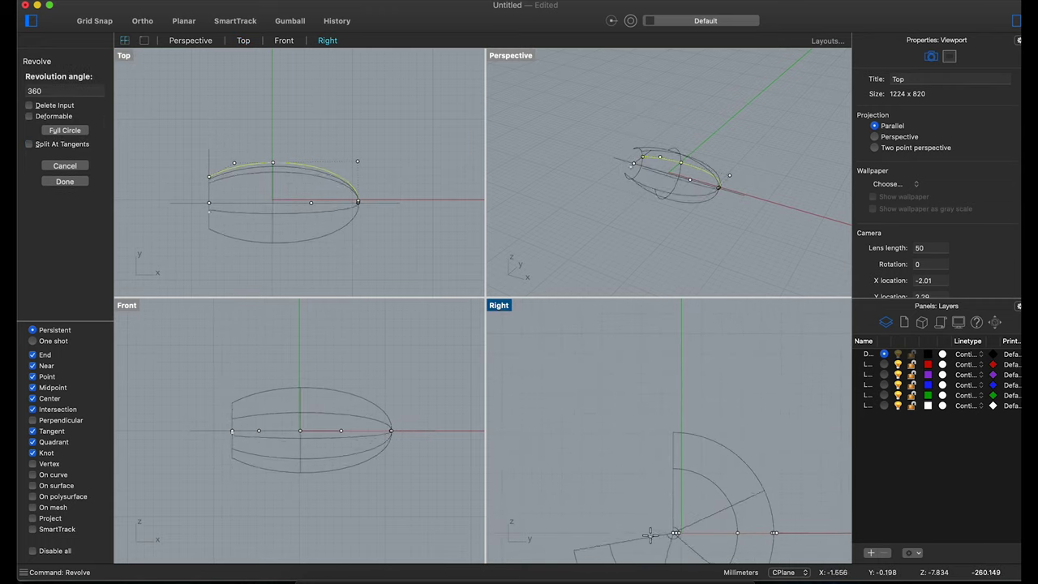
click(69, 132)
Set the Perspective viewport to Shaded and orbit to a side-on view.
mouse_move(681, 172)
right_down()
mouse_move(754, 116)
mouse_move(542, 114)
right_up()
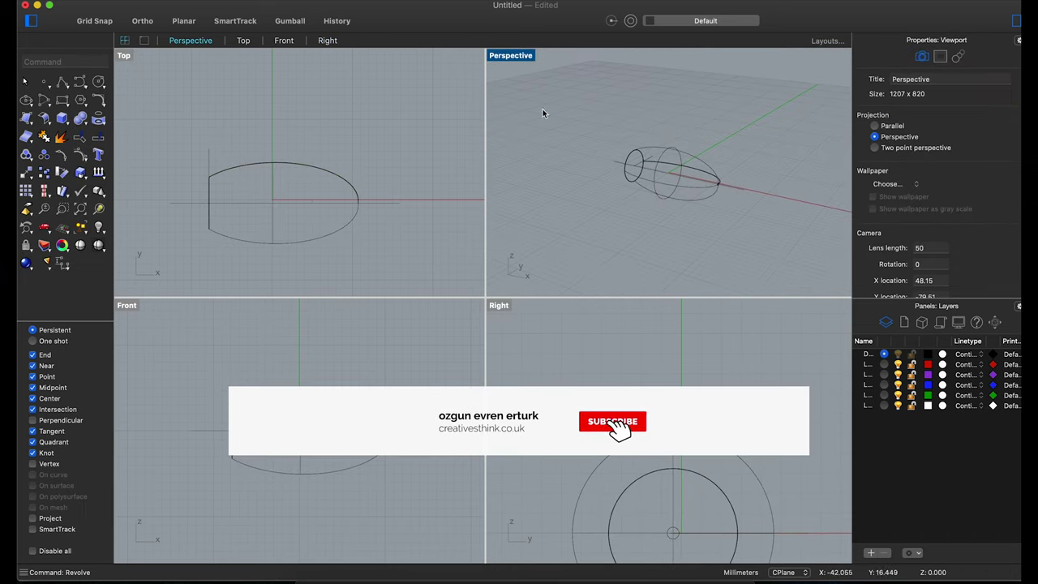
click(506, 59)
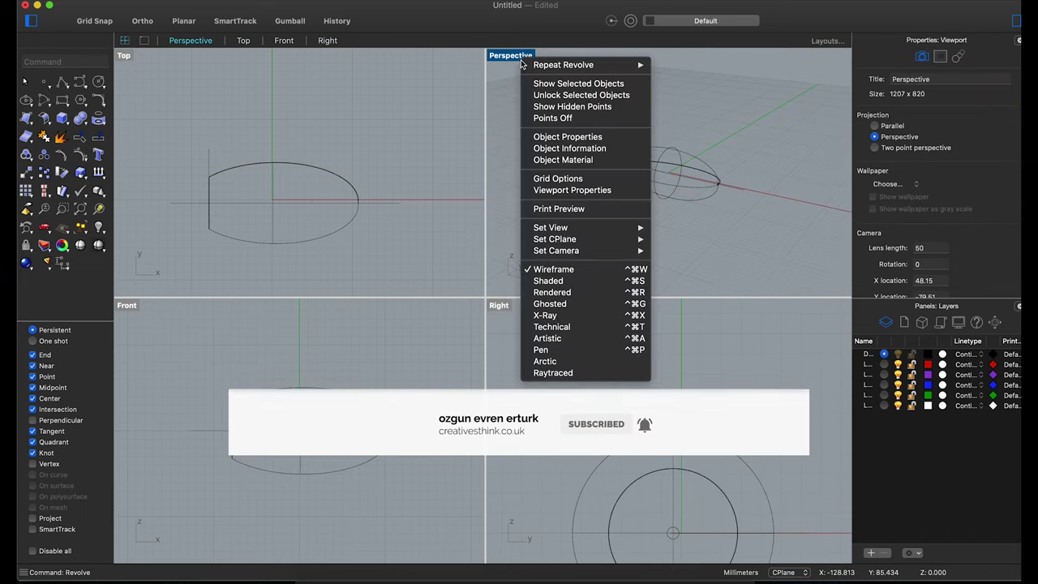
click(535, 305)
mouse_move(617, 243)
right_down()
mouse_move(560, 198)
mouse_move(464, 182)
right_up()
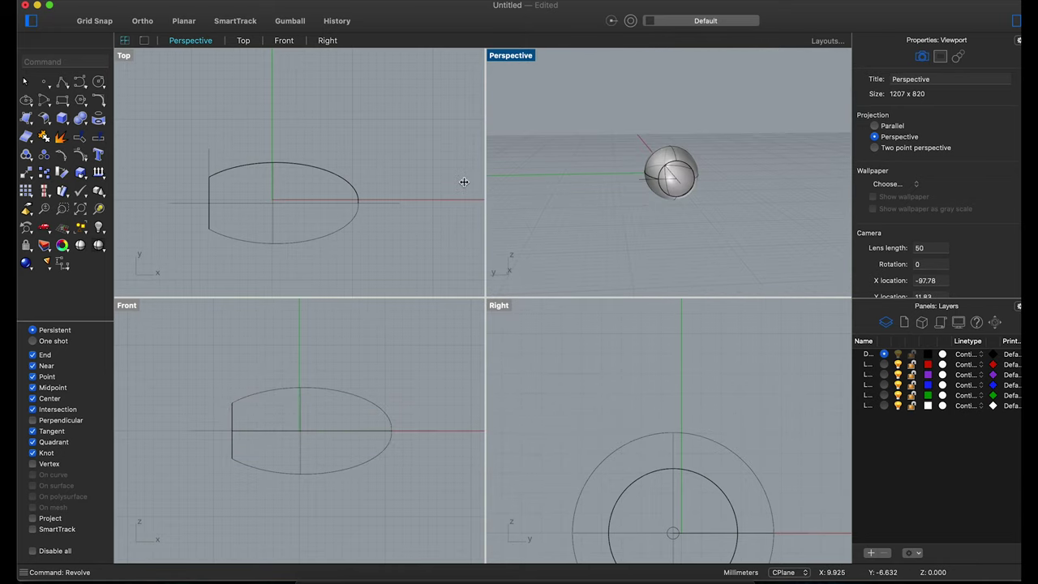
right_drag(619, 193, 706, 183)
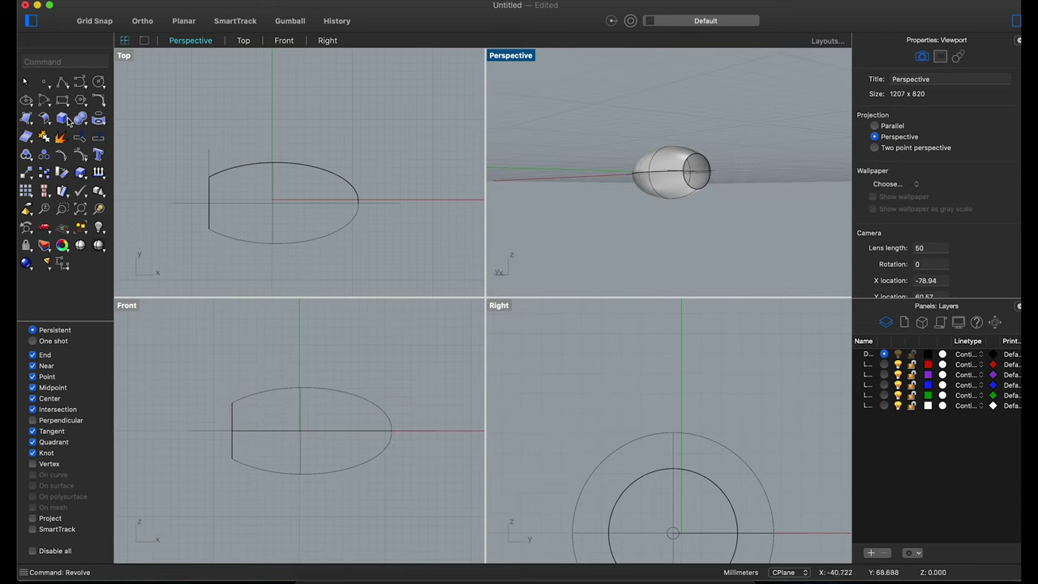
drag(62, 120, 196, 199)
scroll(190, 200, up, 4)
Place a sphere by centre and radius at the shell's flat front end.
right_click(219, 195)
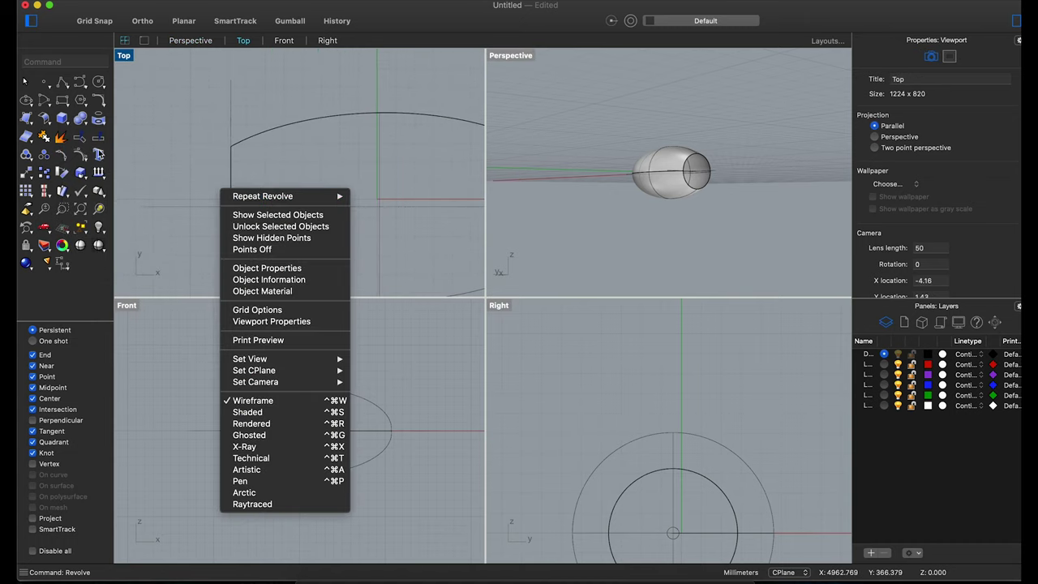
click(62, 120)
drag(61, 120, 247, 153)
click(247, 151)
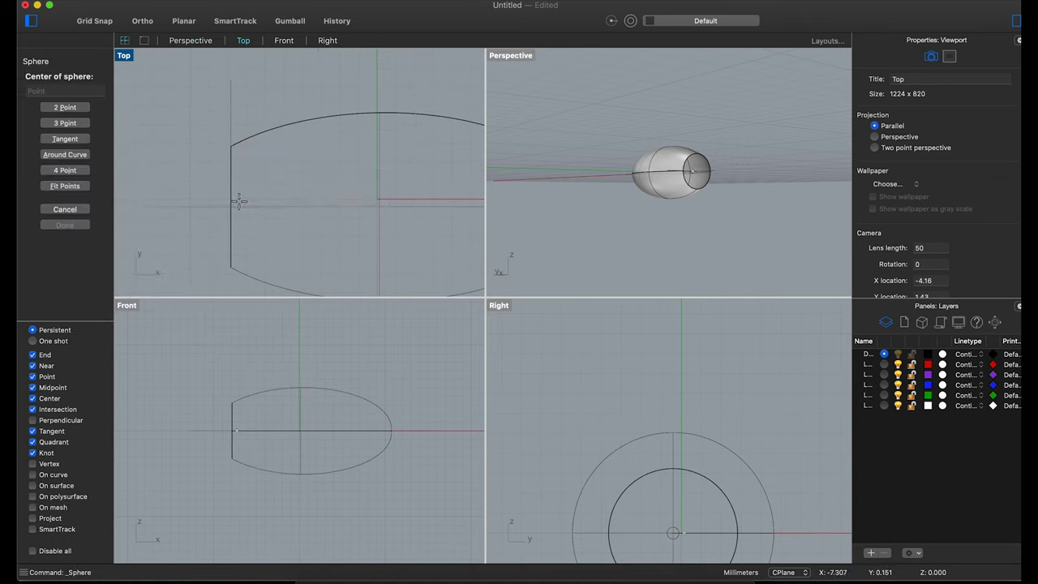
click(230, 206)
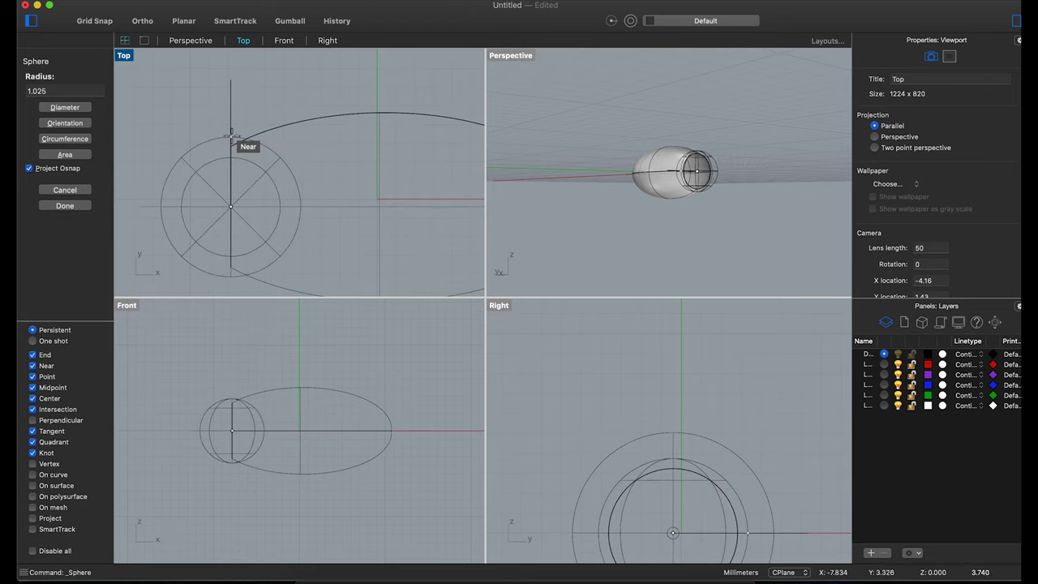
click(231, 138)
Repeat Sphere twice, adding two progressively smaller spheres further left along x.
right_click(162, 200)
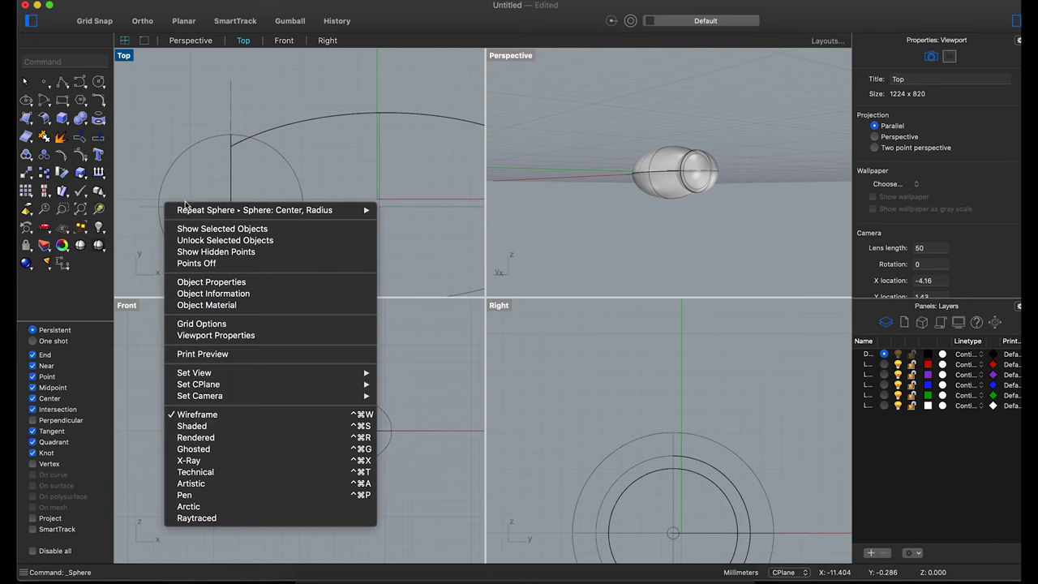
click(166, 207)
click(156, 207)
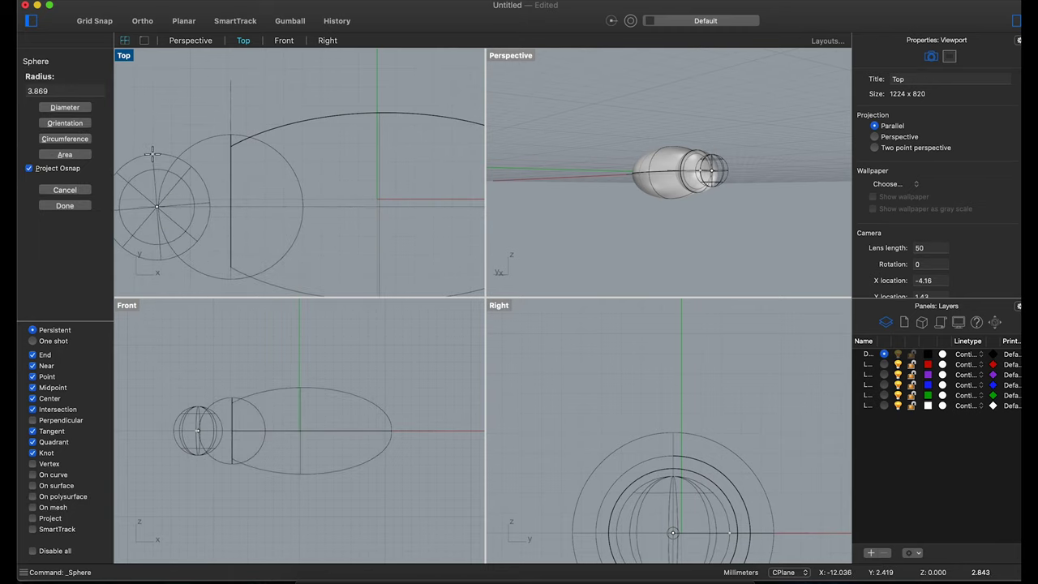
scroll(160, 158, down, 3)
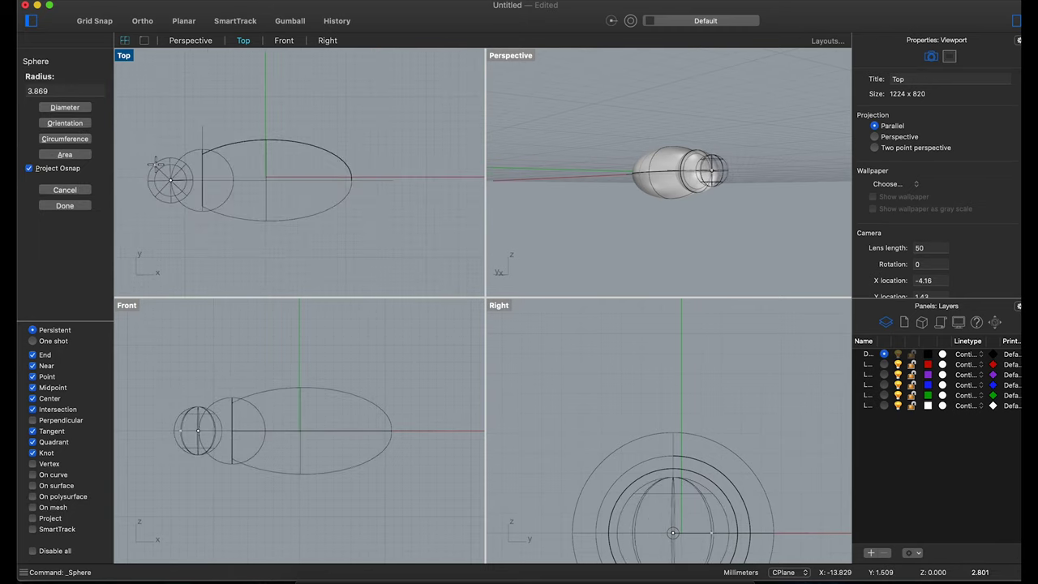
scroll(179, 159, up, 5)
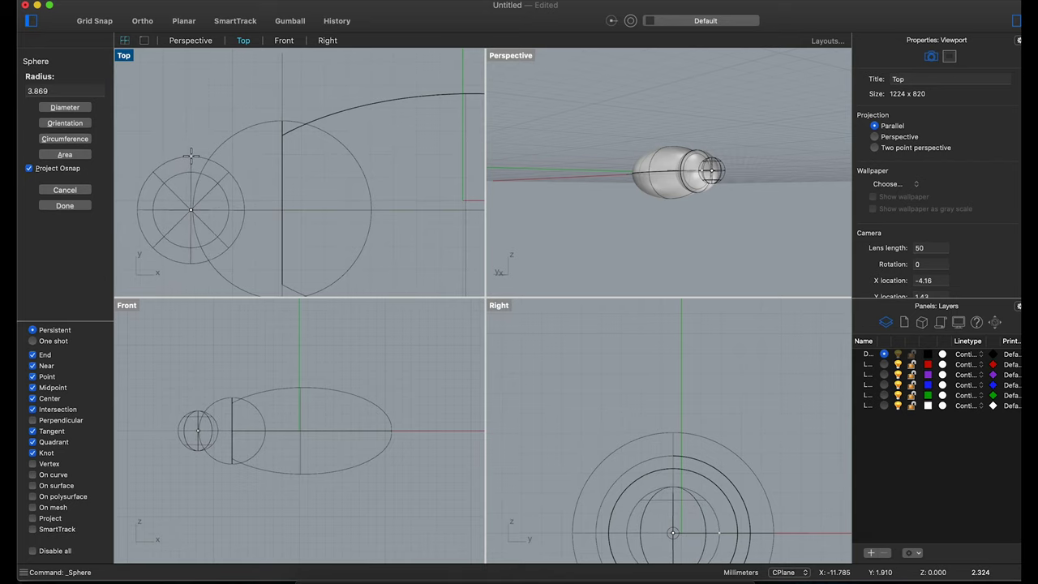
click(190, 156)
scroll(184, 174, down, 3)
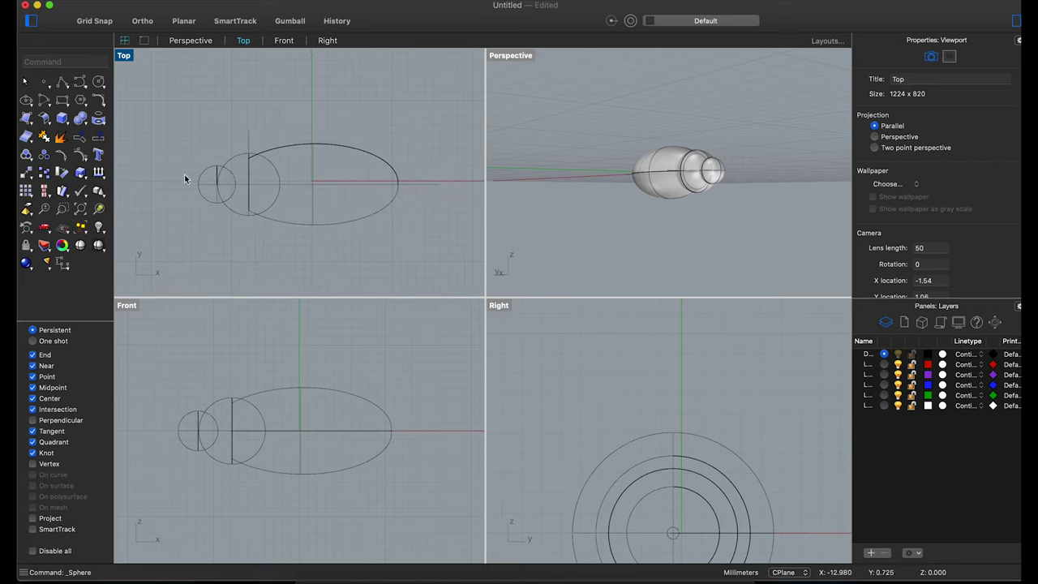
scroll(191, 159, up, 3)
right_click(192, 159)
click(205, 167)
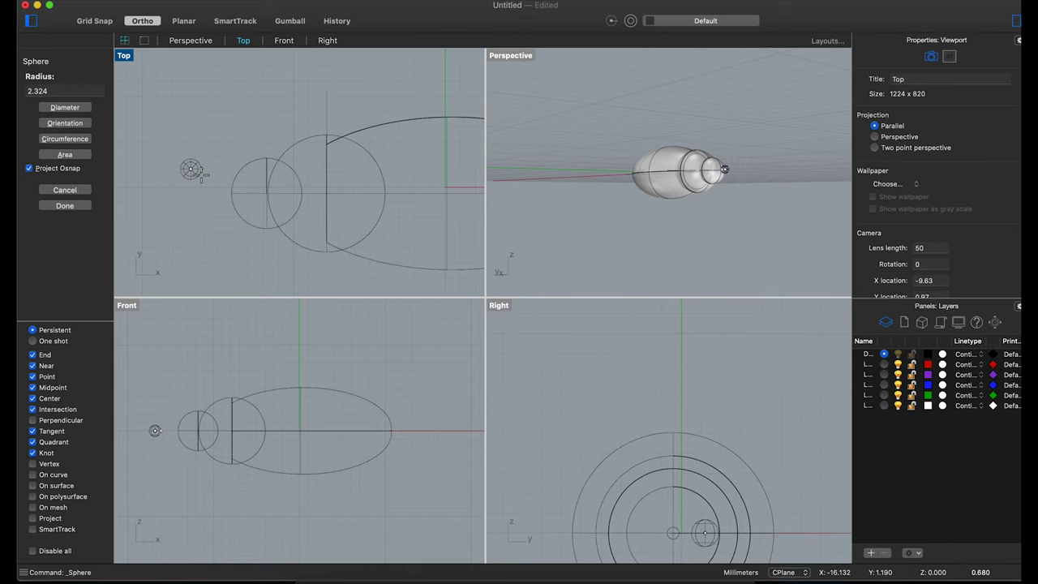
click(201, 174)
scroll(199, 186, up, 2)
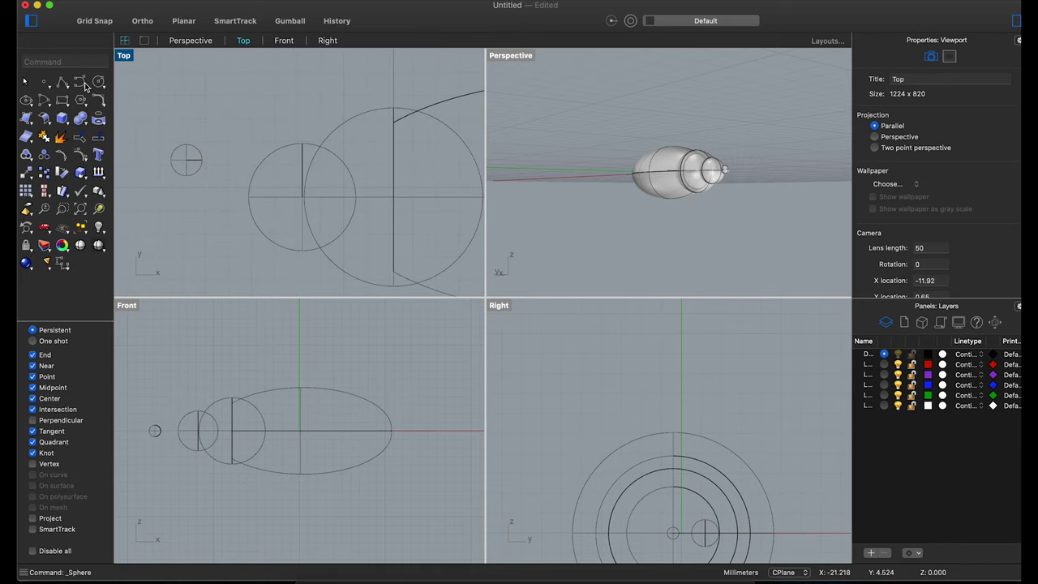
Draw a trial curve from the small sphere, delete it, and abandon a second attempt.
click(80, 83)
click(202, 159)
scroll(204, 181, up, 2)
click(170, 140)
click(200, 172)
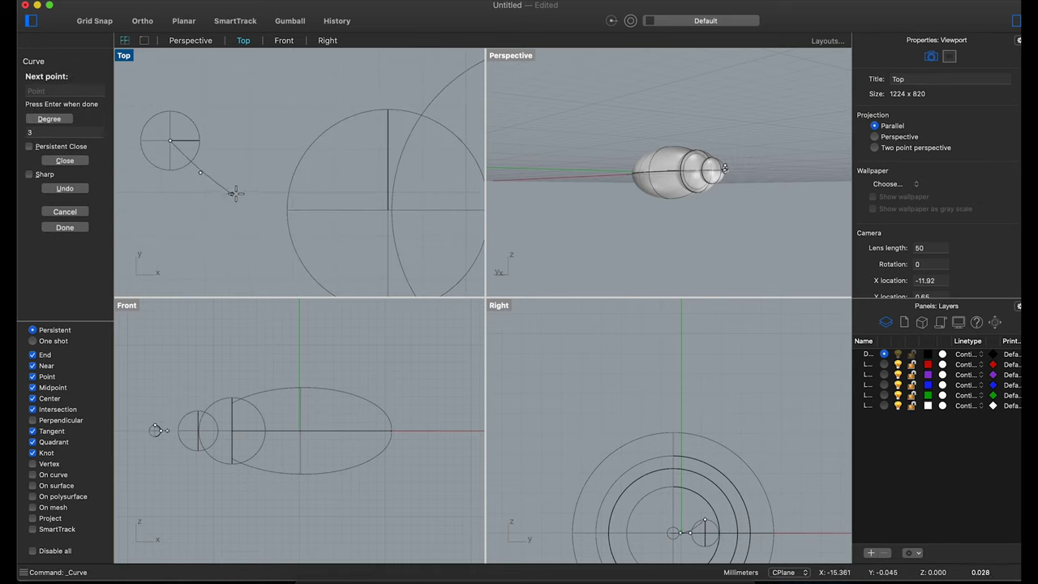
key(Return)
click(227, 189)
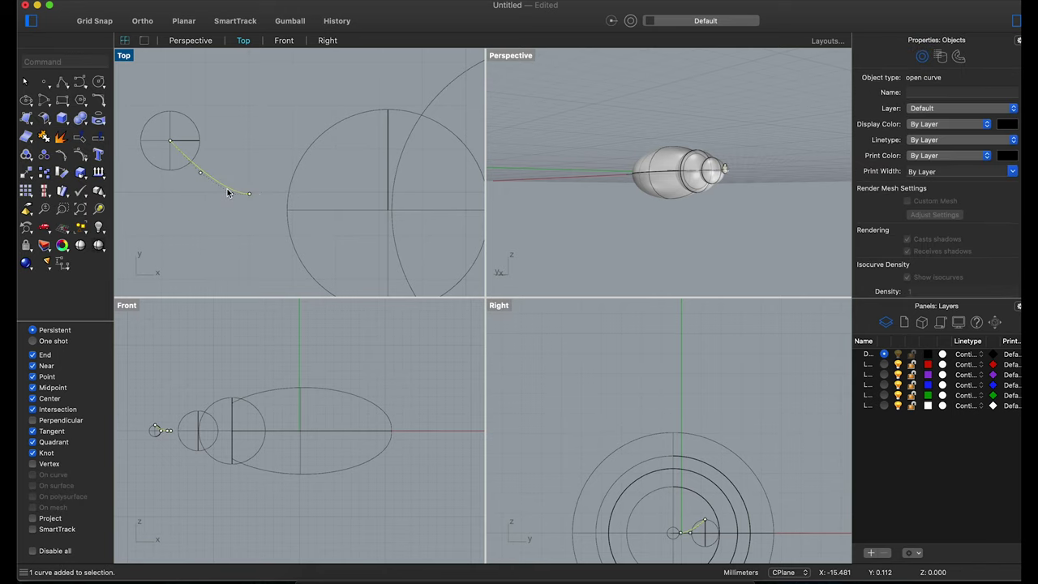
key(Delete)
mouse_move(689, 203)
right_down()
mouse_move(736, 232)
mouse_move(656, 250)
right_up()
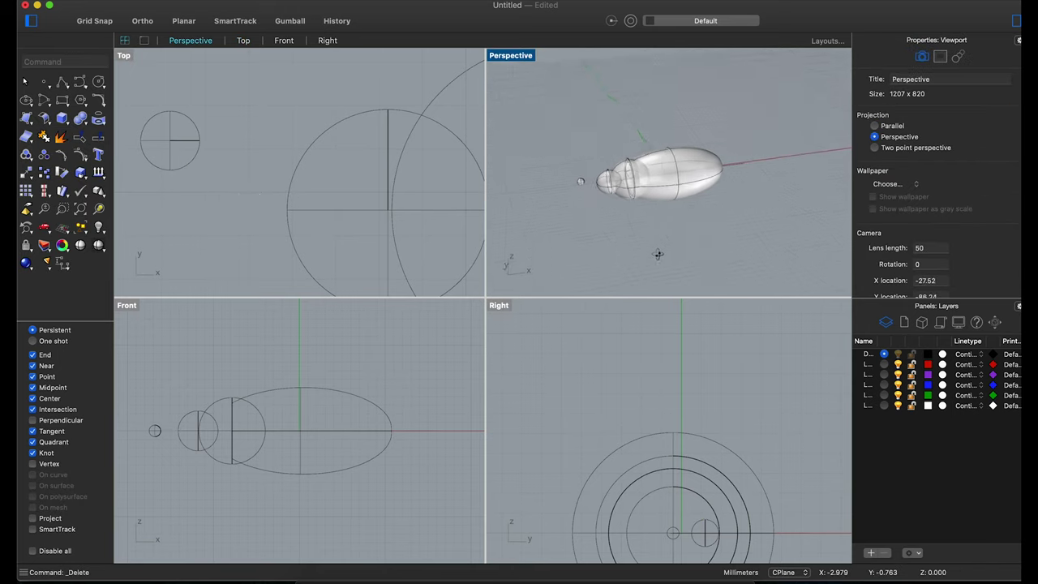
right_click(235, 144)
click(260, 150)
click(170, 140)
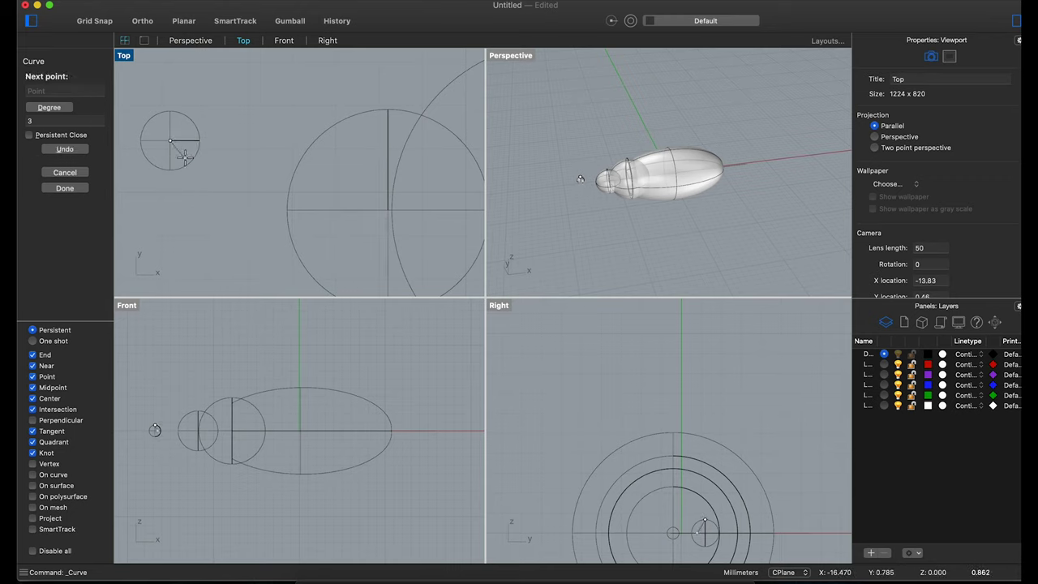
key(Escape)
Draw a start-end-point arc from the small circle's centre to the big circle's edge.
click(45, 103)
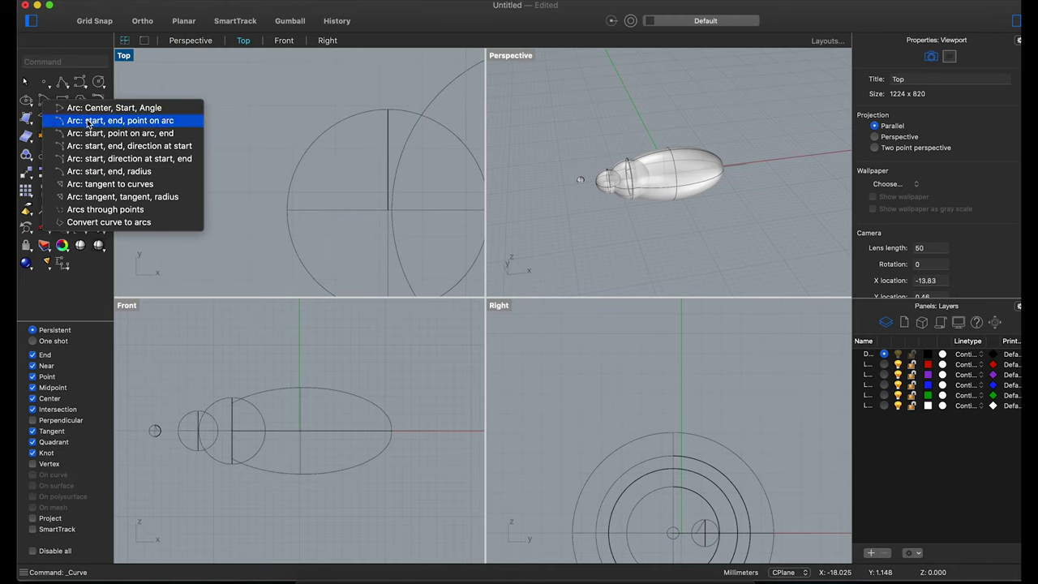
click(98, 120)
click(170, 141)
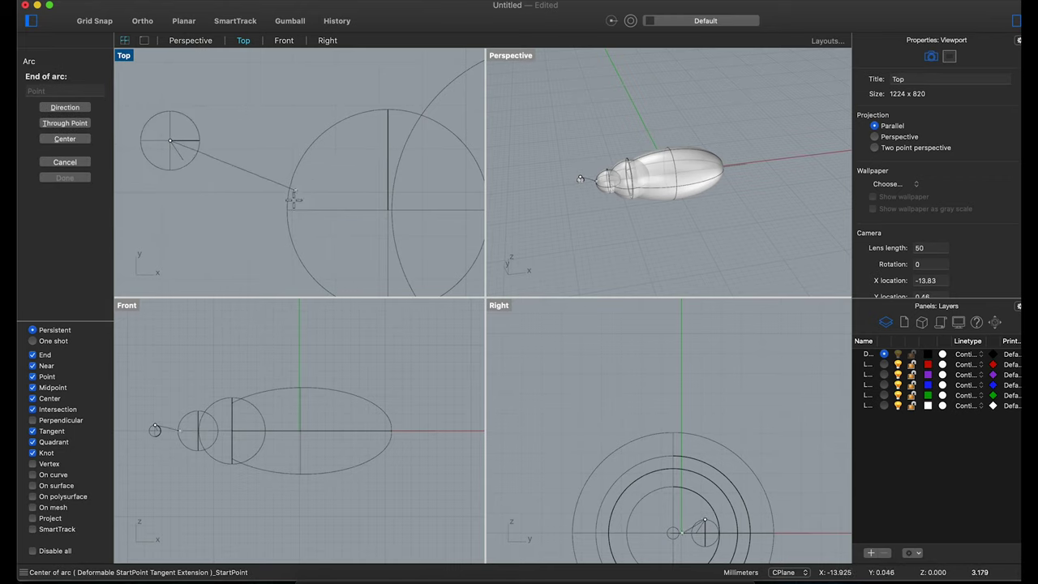
click(299, 186)
scroll(222, 177, up, 3)
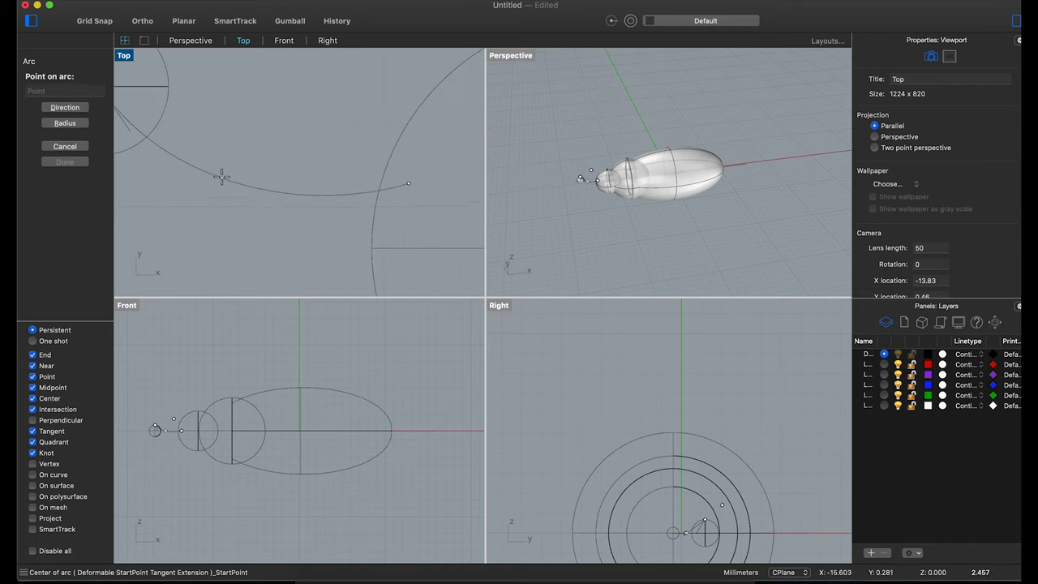
key(Escape)
scroll(237, 142, down, 3)
click(279, 154)
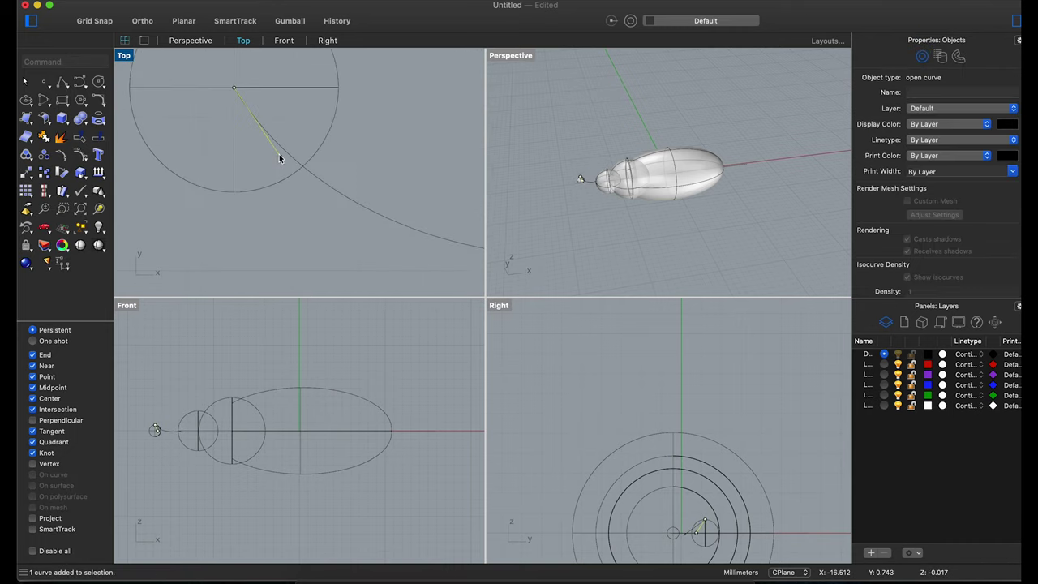
key(Delete)
scroll(279, 158, down, 2)
scroll(283, 162, down, 2)
click(326, 195)
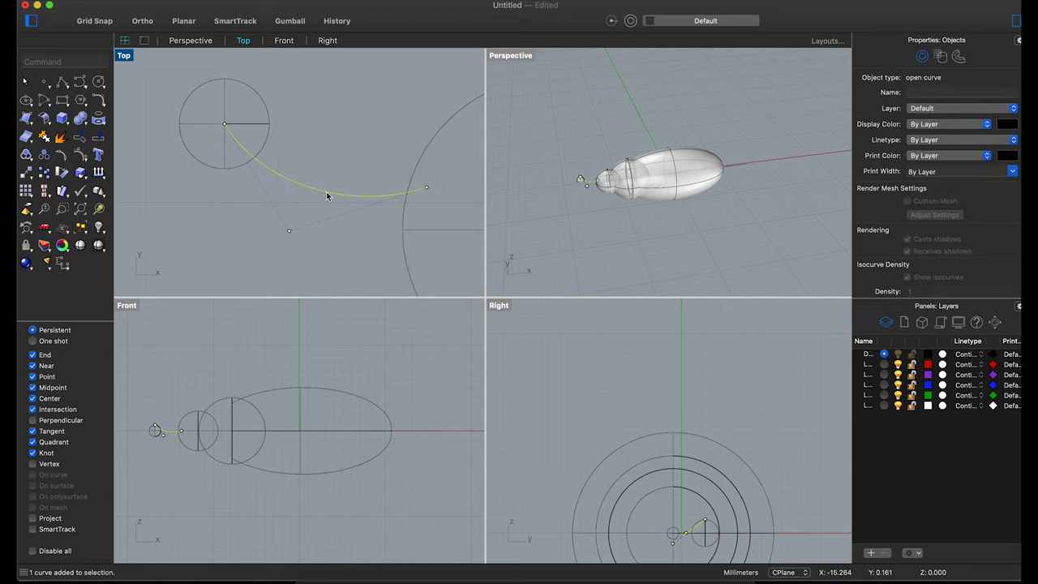
Try a Pipe along the arc, then undo it.
text(Pipe)
key(Return)
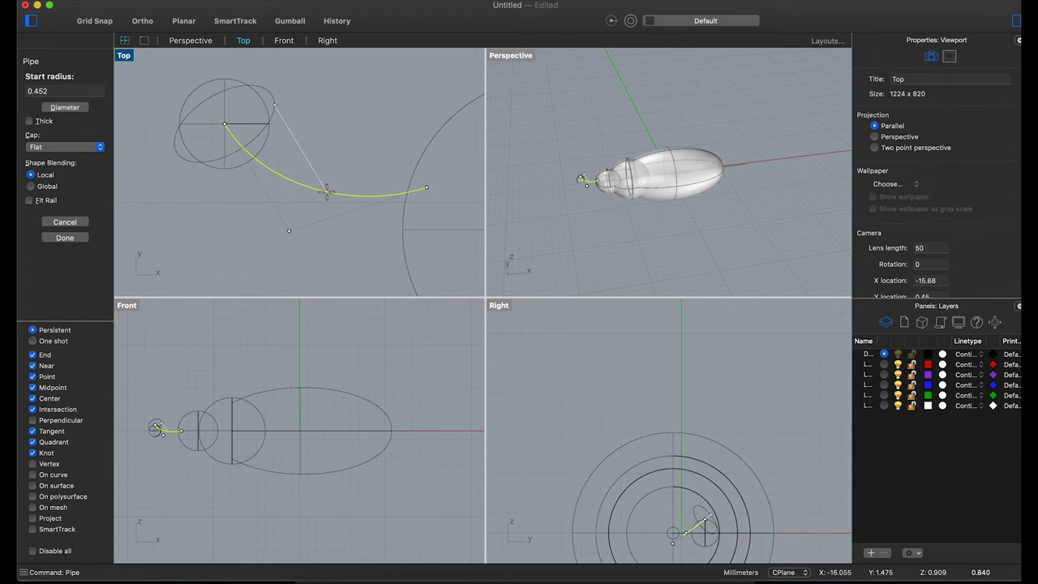
scroll(224, 134, up, 2)
scroll(224, 135, up, 2)
scroll(156, 428, up, 2)
click(158, 430)
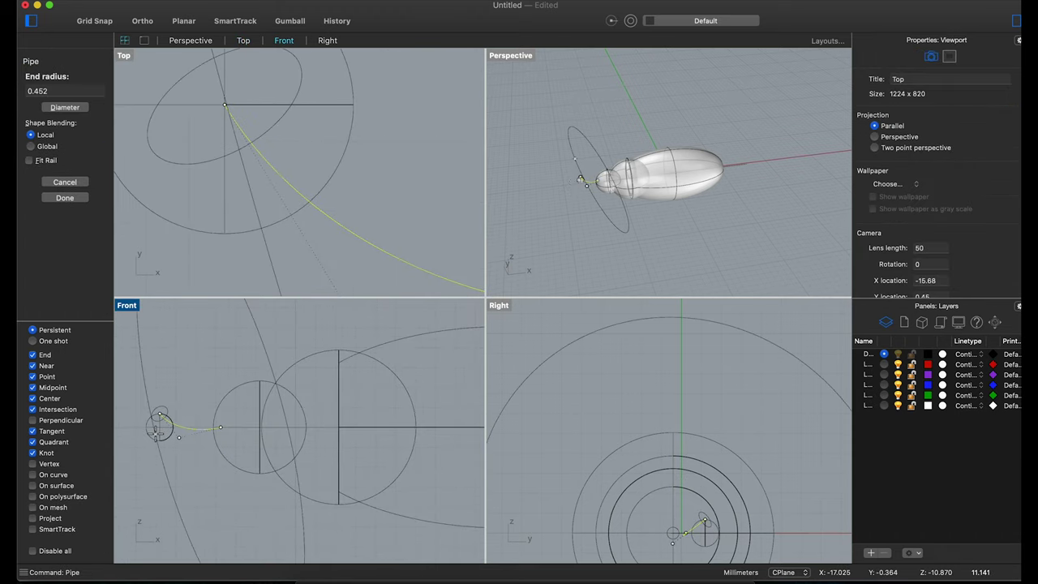
click(156, 433)
key(Return)
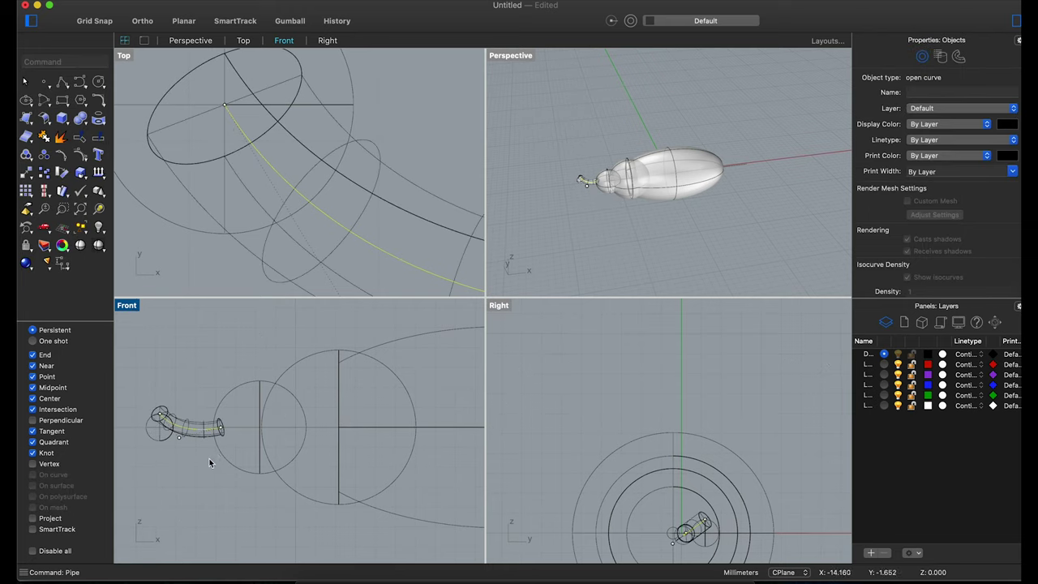
scroll(187, 441, up, 2)
key(super+z)
Flatten the antenna arc to one height with Set XYZ Coordinates, changing only Z.
key(Escape)
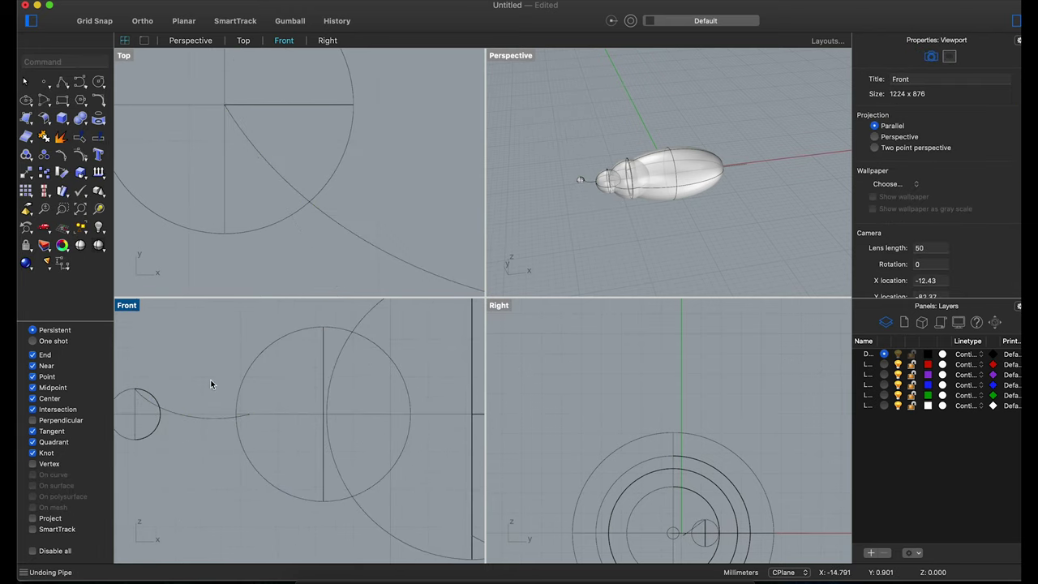
scroll(622, 450, down, 3)
scroll(629, 468, up, 4)
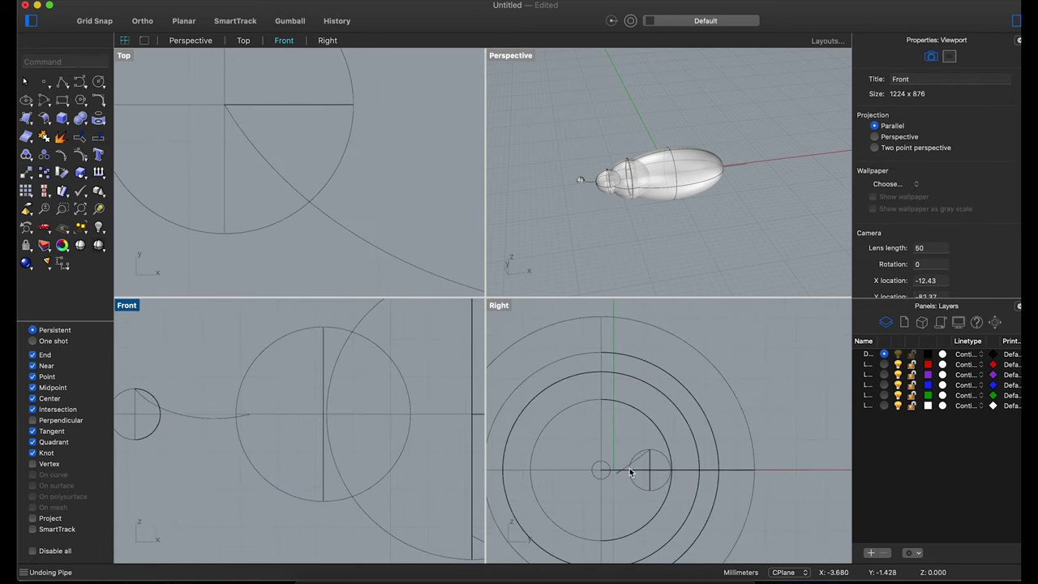
click(188, 418)
scroll(170, 271, down, 2)
drag(28, 173, 65, 413)
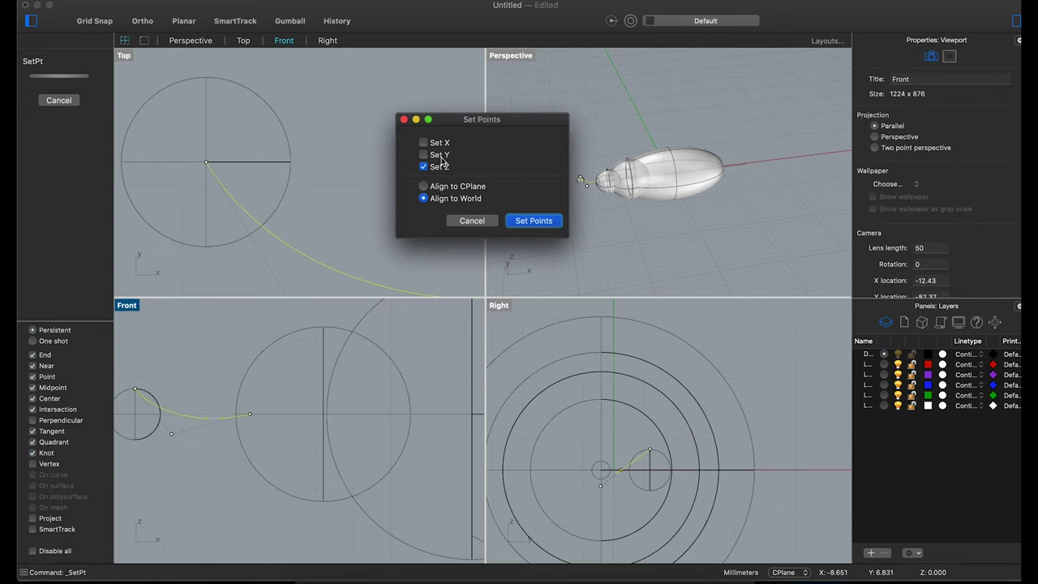
click(532, 224)
click(174, 415)
scroll(296, 408, up, 2)
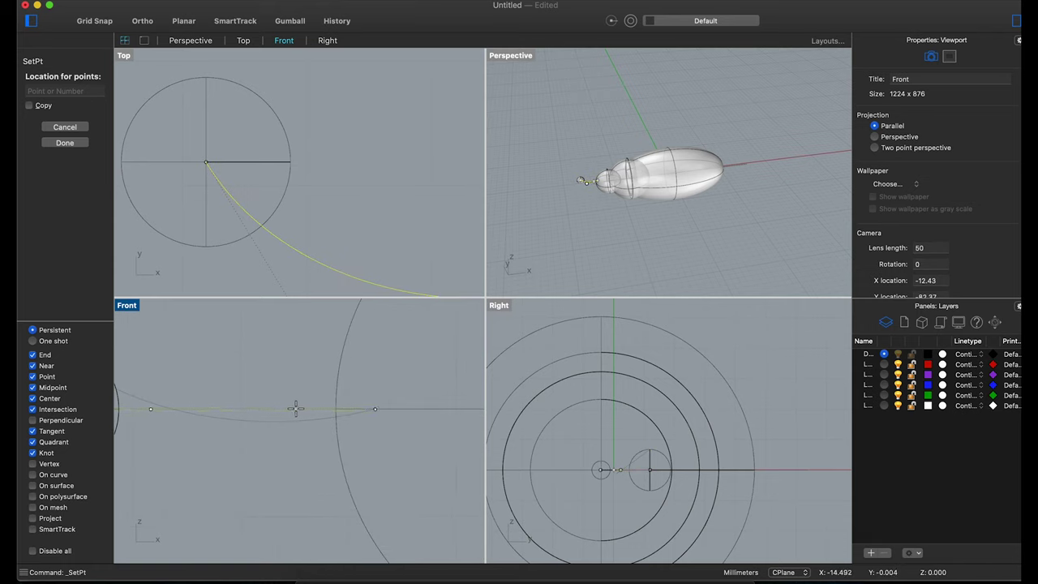
click(298, 407)
scroll(295, 398, down, 2)
key(Escape)
Pipe the flattened arc, tapering from radius 0.452 to 0.084.
click(269, 234)
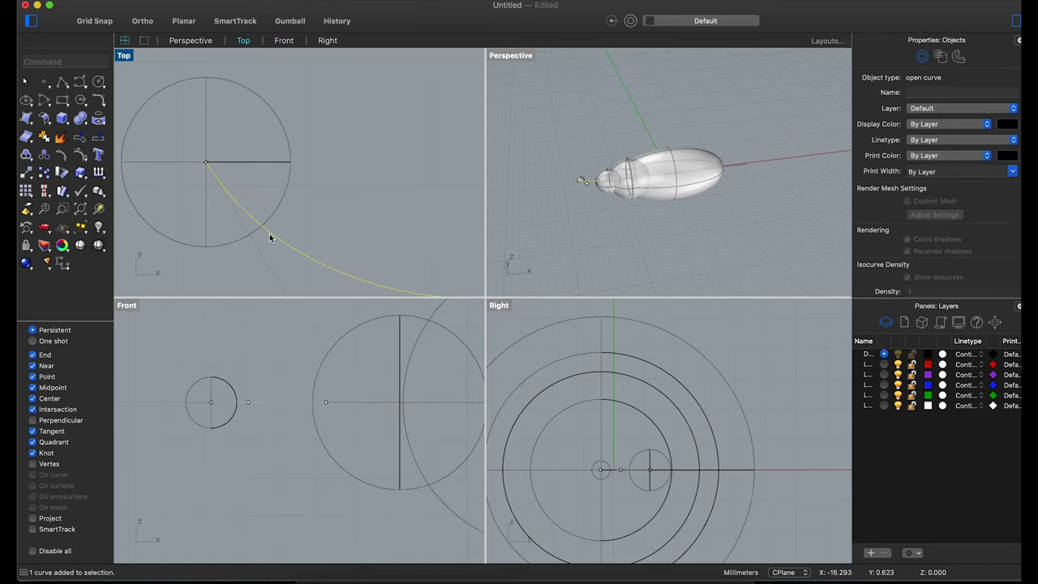
text(pipe)
key(Return)
scroll(205, 390, up, 2)
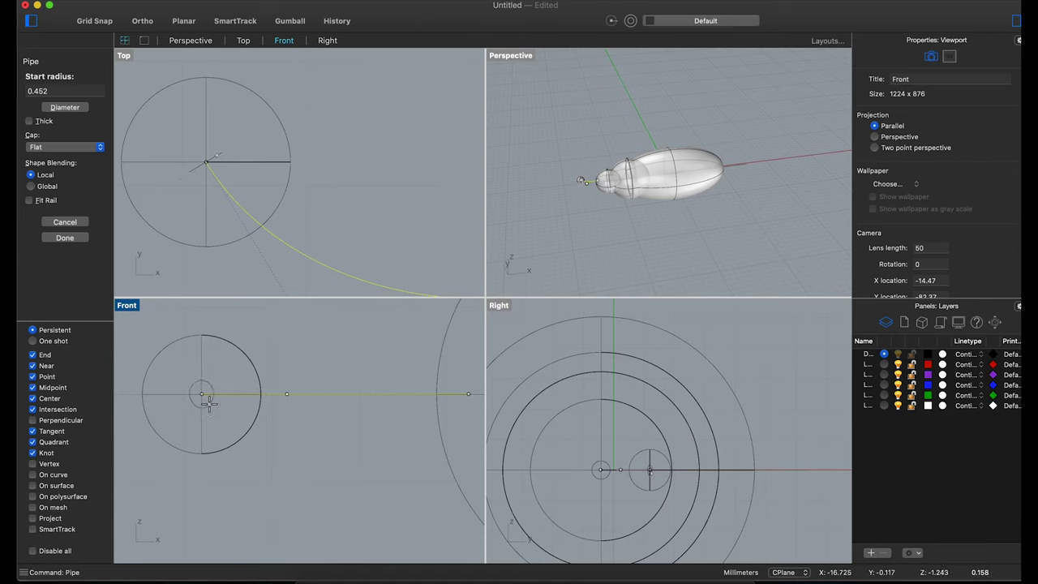
scroll(205, 391, up, 1)
click(204, 391)
scroll(386, 404, right, 3)
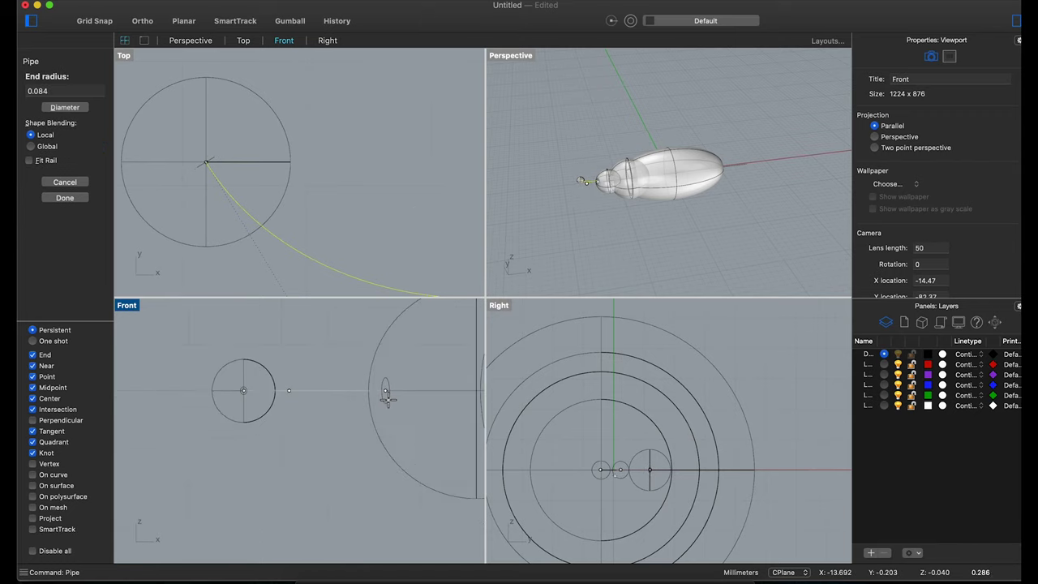
click(389, 407)
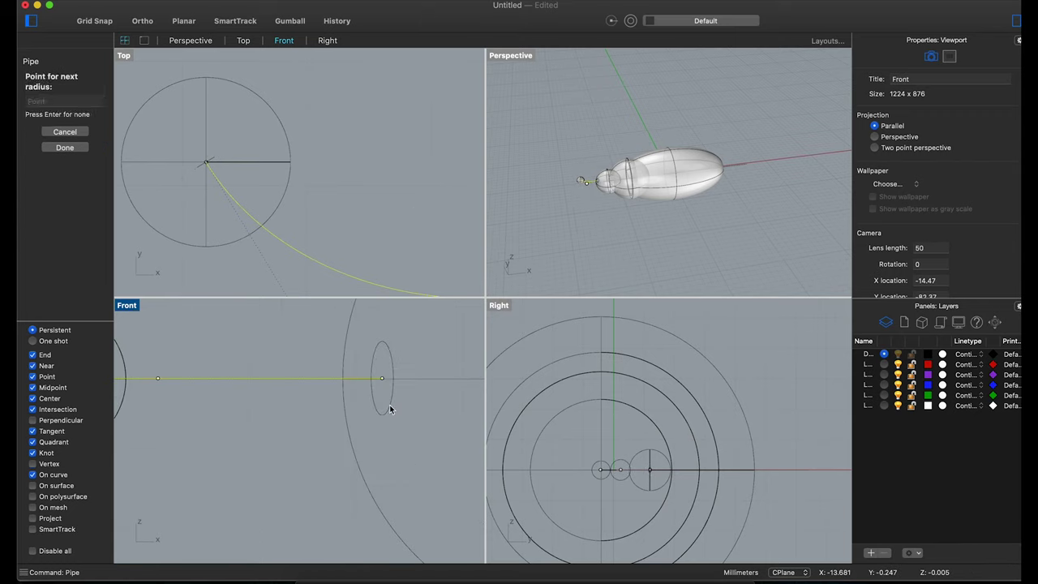
key(Return)
click(571, 218)
scroll(584, 183, up, 3)
scroll(576, 195, up, 2)
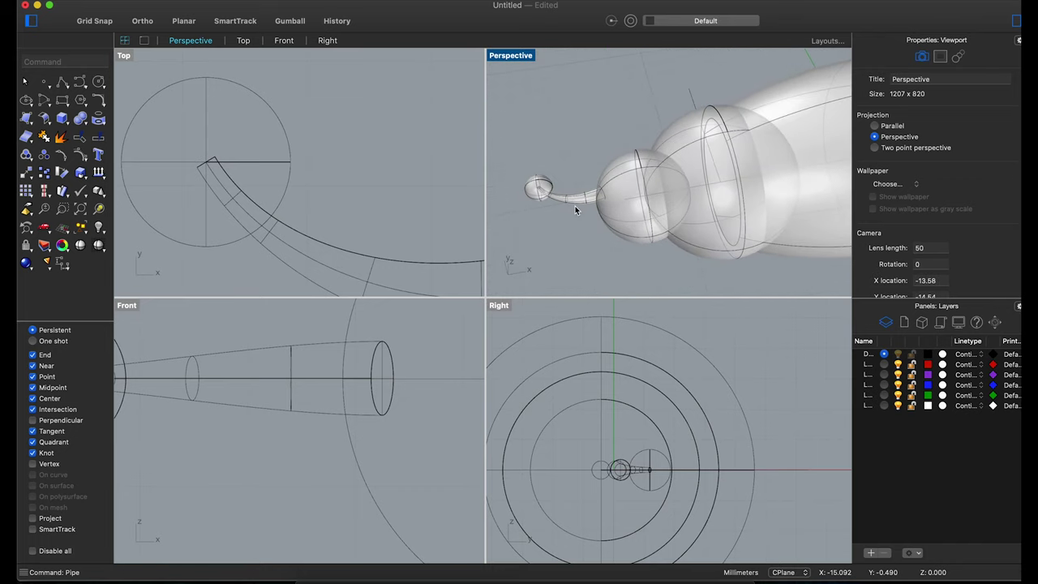
right_drag(575, 210, 519, 259)
Shrink the ball at the antenna tip with Scale 3-D about its centre.
click(267, 180)
click(135, 157)
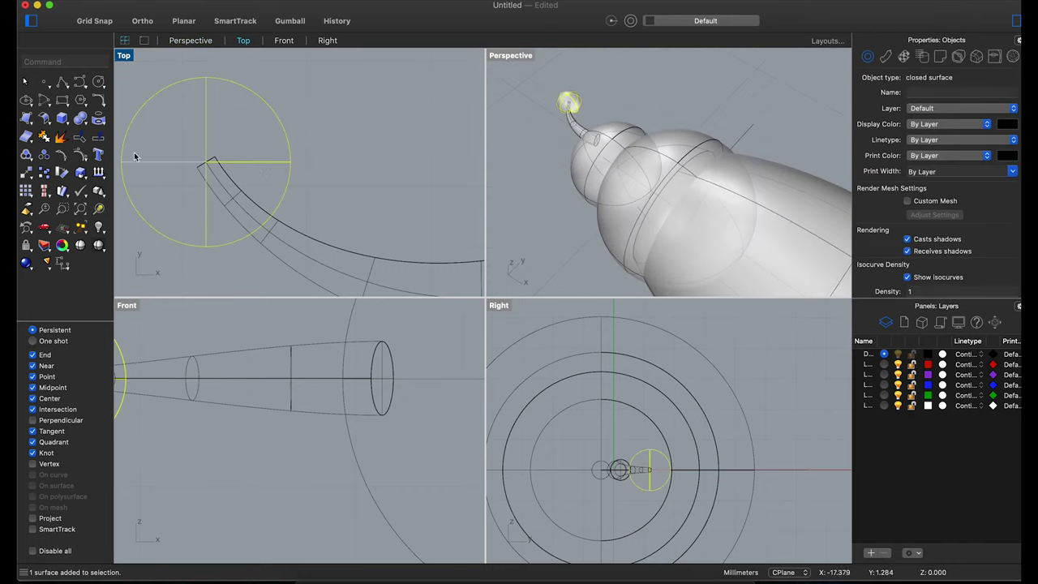
click(81, 177)
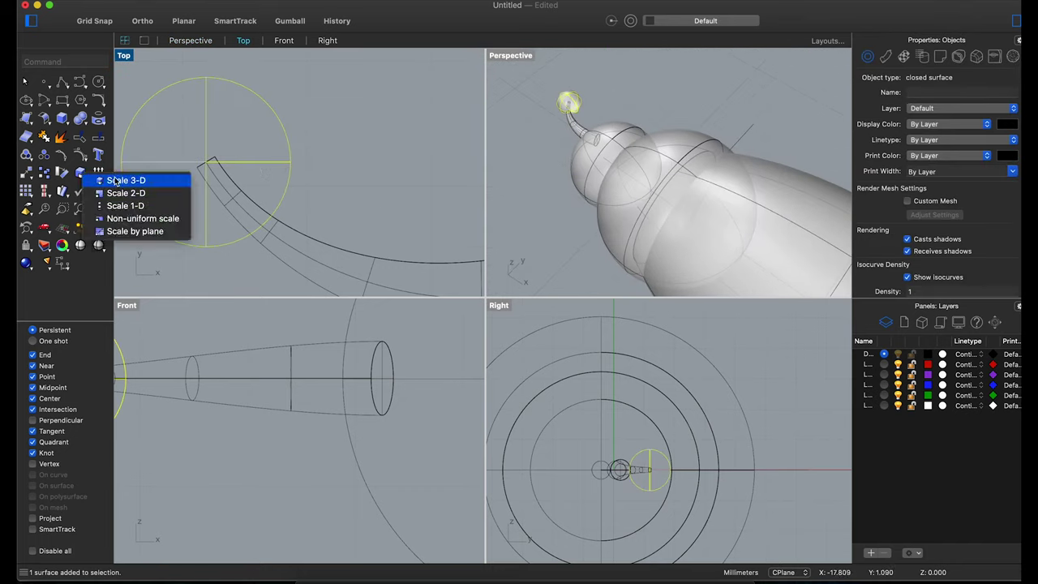
click(105, 176)
click(207, 162)
click(389, 162)
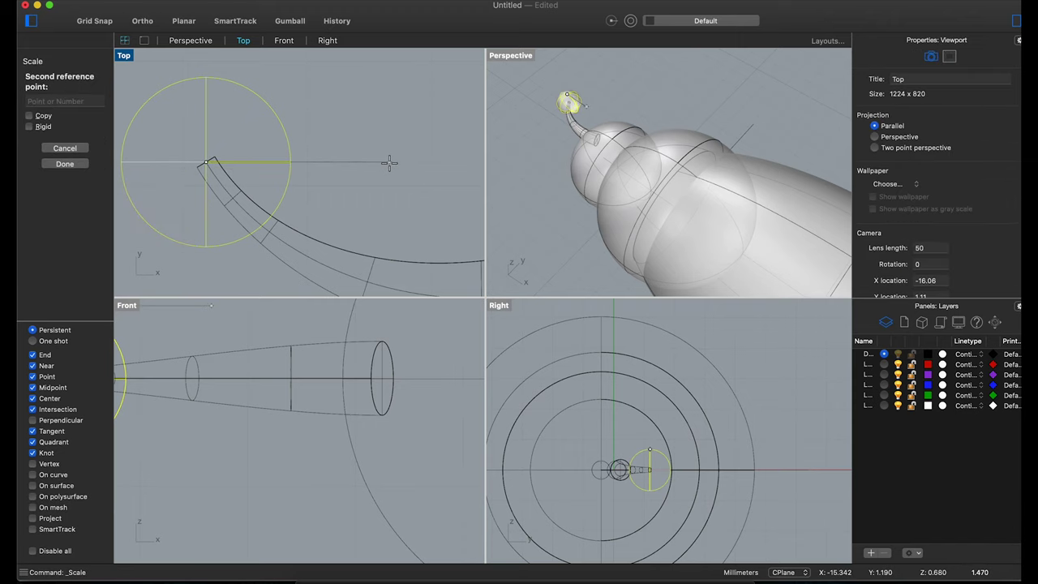
key(shift)
click(322, 163)
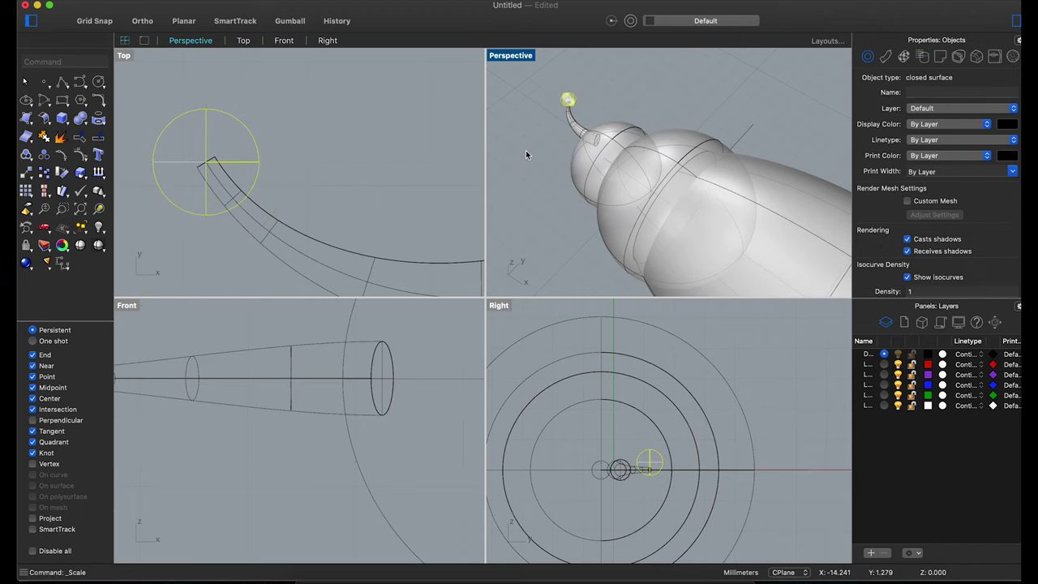
Mirror the antenna curve, ball and tube across the body's centreline.
scroll(502, 166, down, 3)
scroll(307, 157, down, 3)
drag(307, 157, 262, 214)
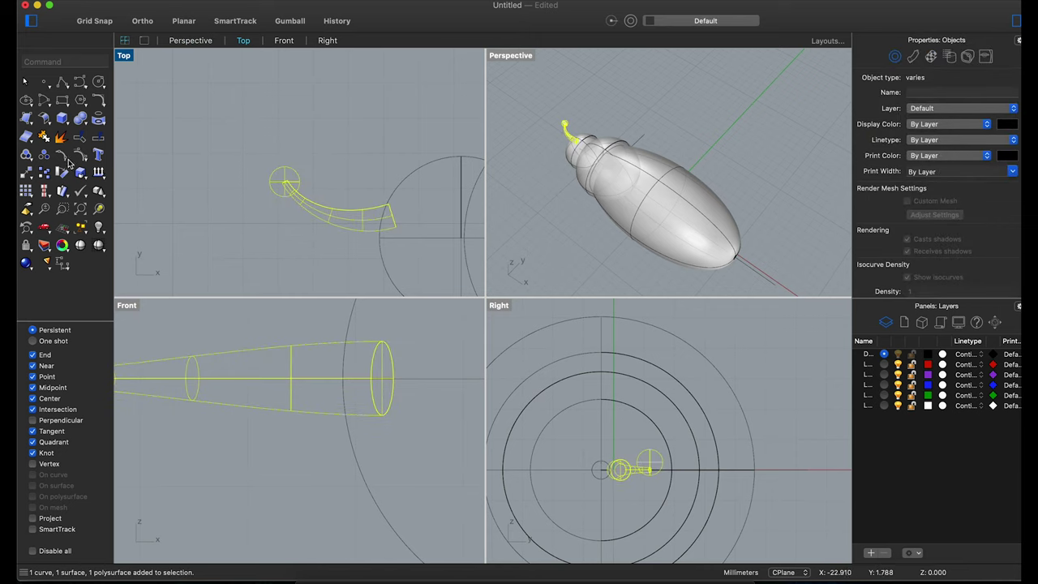
click(52, 181)
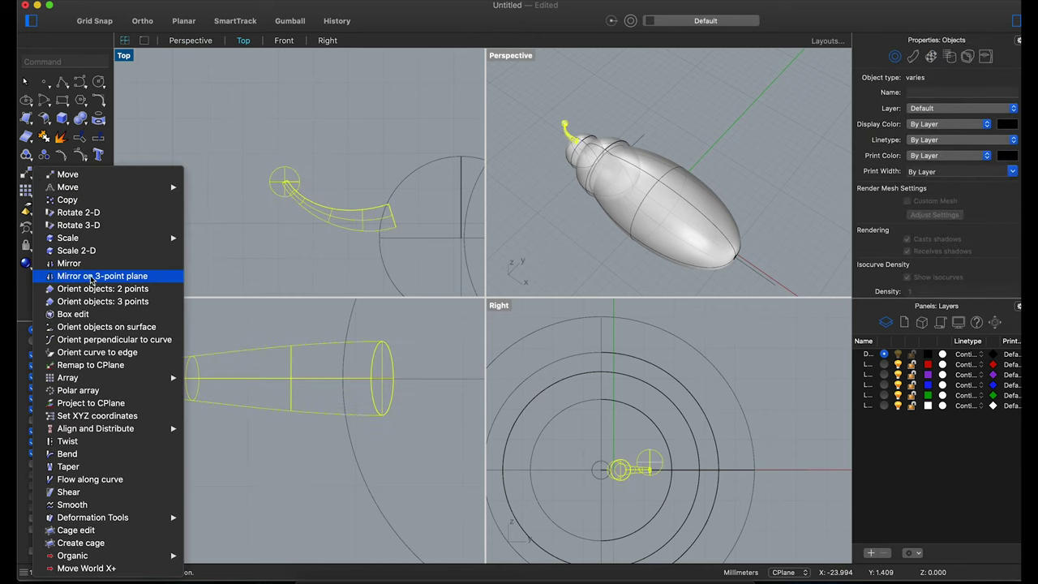
click(73, 257)
click(381, 239)
click(268, 241)
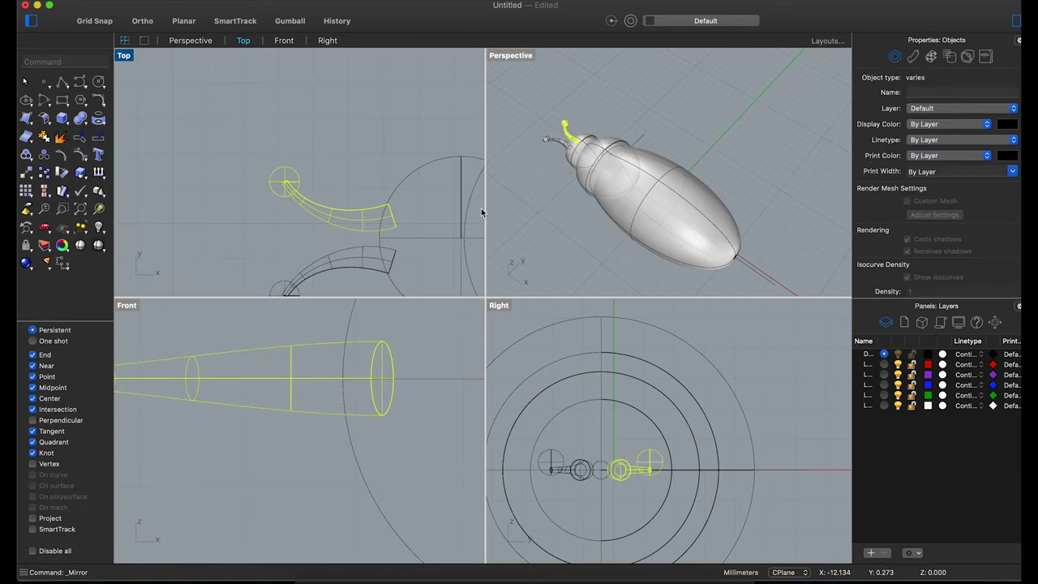
click(536, 195)
mouse_move(616, 130)
right_down()
mouse_move(600, 108)
mouse_move(714, 113)
right_up()
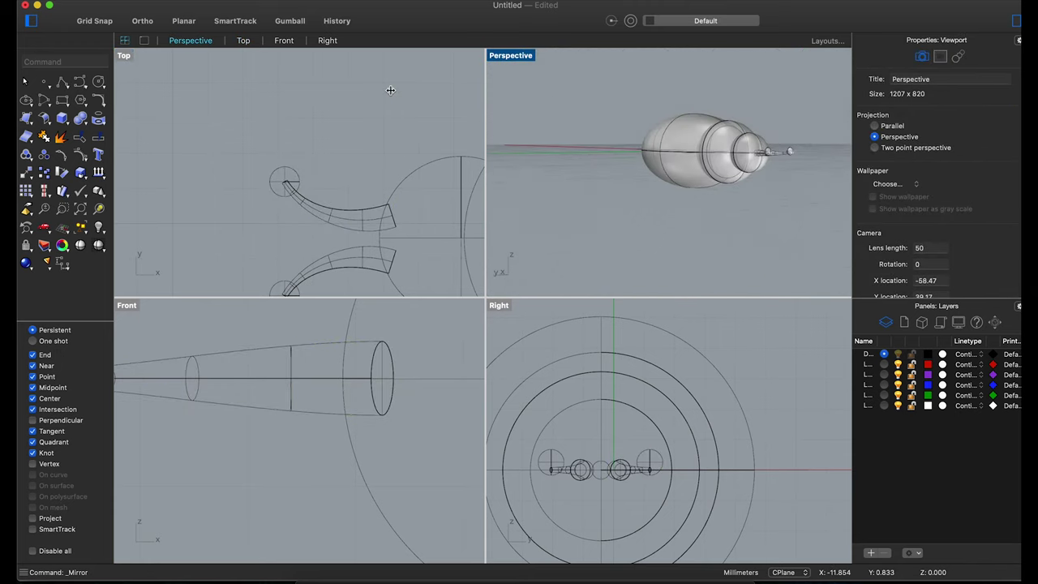
scroll(342, 223, down, 2)
scroll(342, 219, down, 2)
Slide the head sphere along the bug's length.
click(441, 209)
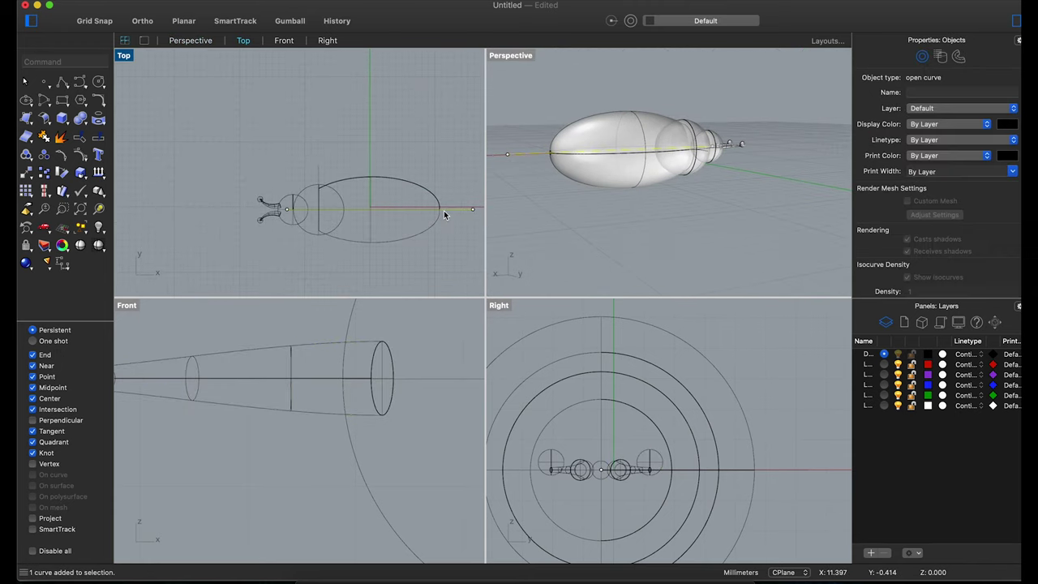
click(288, 226)
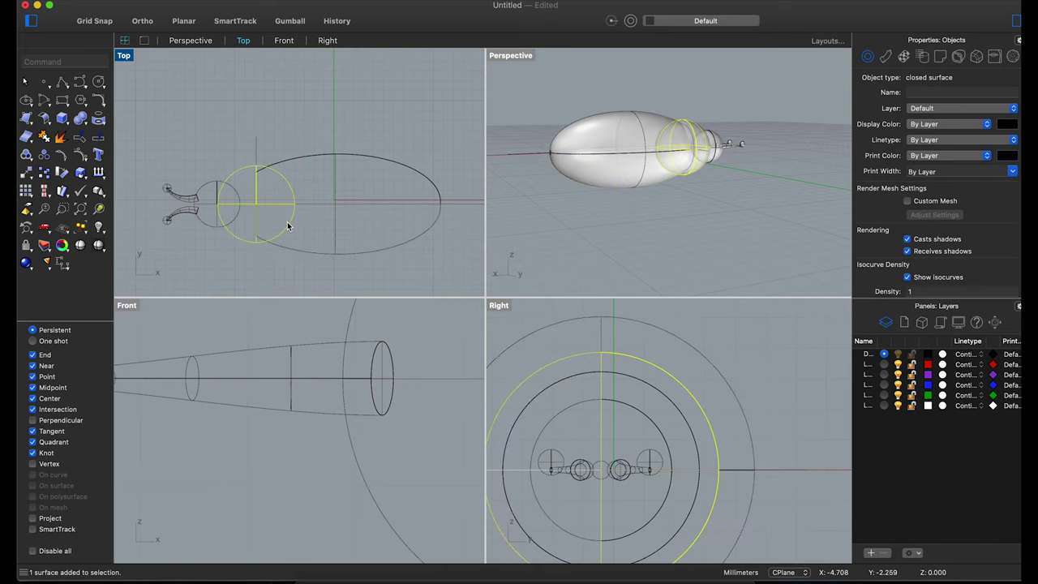
scroll(243, 203, up, 2)
drag(243, 204, 235, 208)
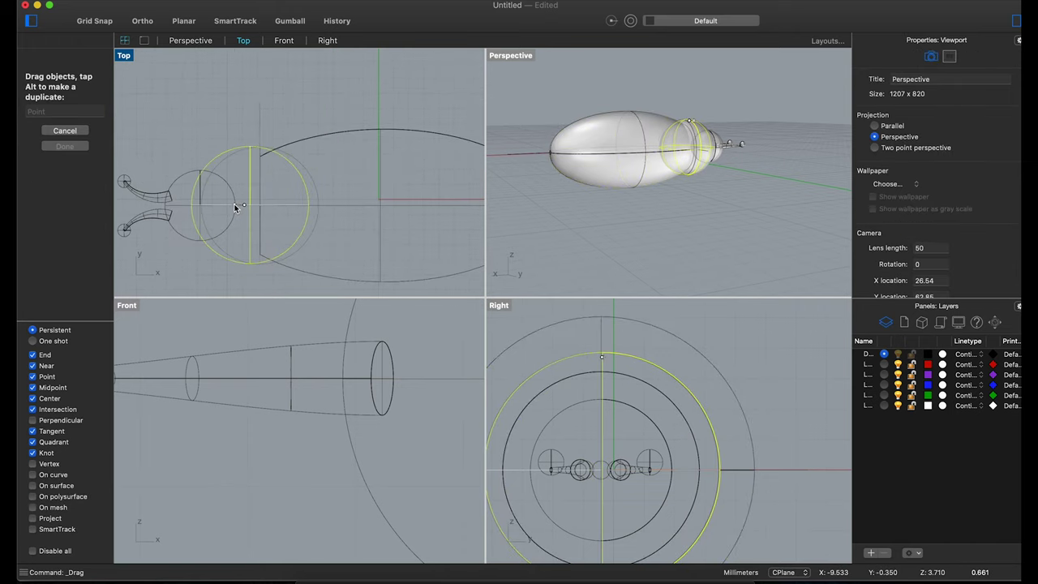
click(658, 219)
Shift the oval body along its axis toward the head so they overlap more.
mouse_move(657, 220)
right_down()
mouse_move(603, 195)
mouse_move(544, 197)
right_up()
scroll(324, 203, down, 3)
scroll(369, 214, up, 2)
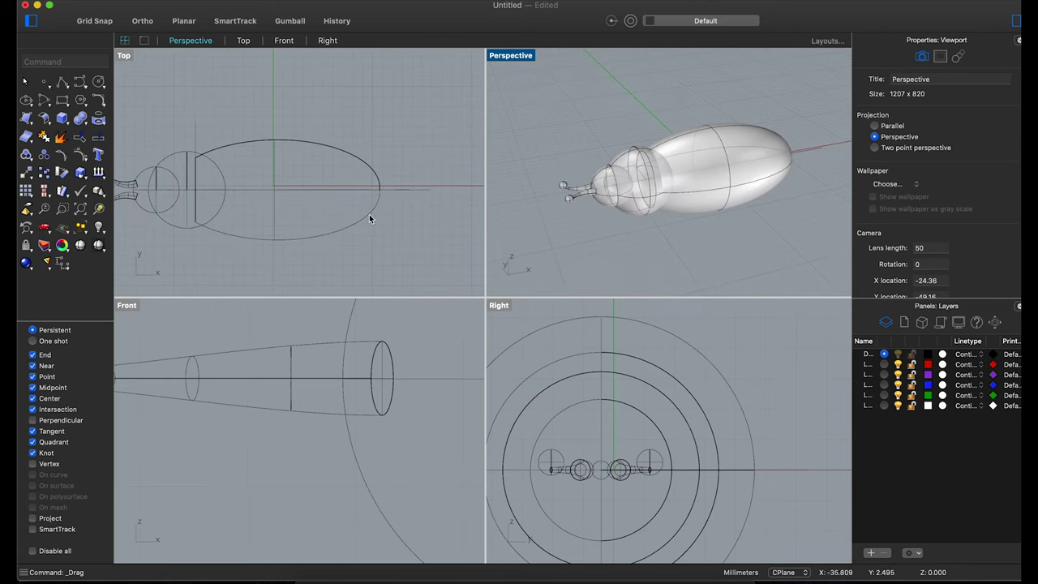
click(371, 218)
mouse_move(370, 217)
shift+mouse_down()
mouse_move(360, 216)
mouse_move(398, 219)
shift+mouse_up()
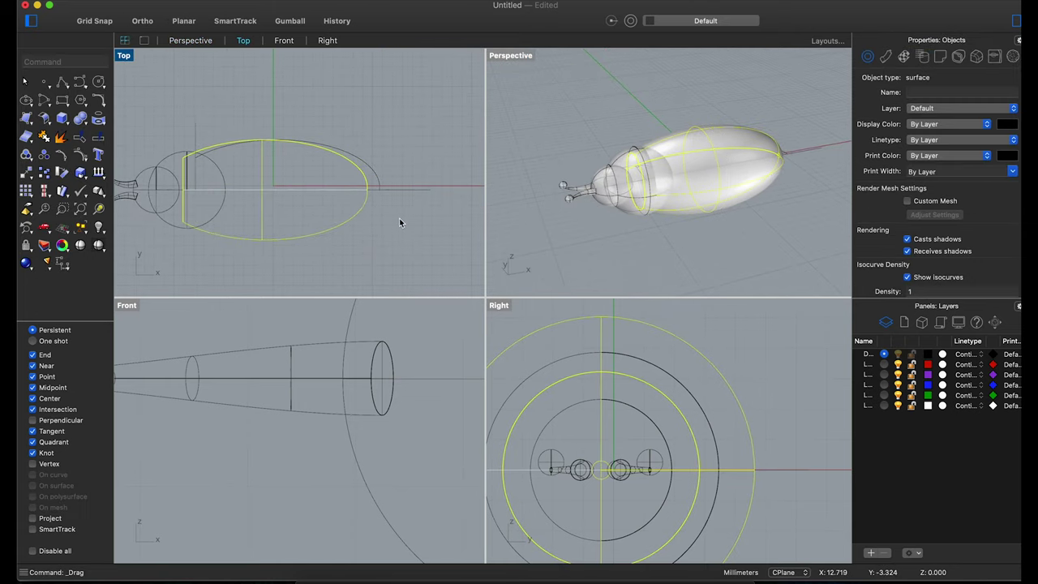
click(584, 211)
mouse_move(584, 211)
right_down()
mouse_move(563, 207)
mouse_move(616, 225)
right_up()
scroll(183, 153, up, 2)
click(203, 153)
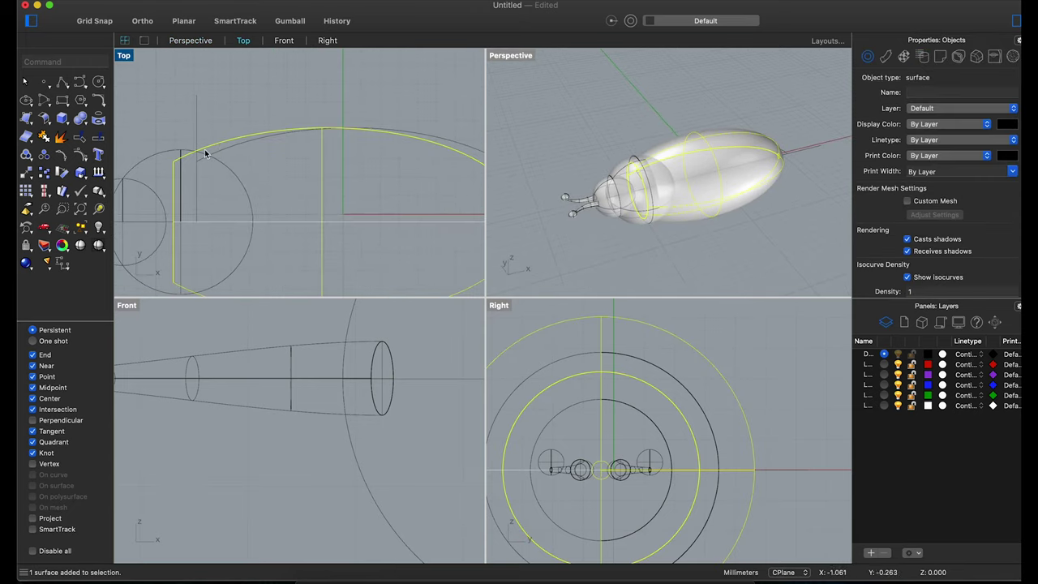
shift+drag(203, 154, 203, 149)
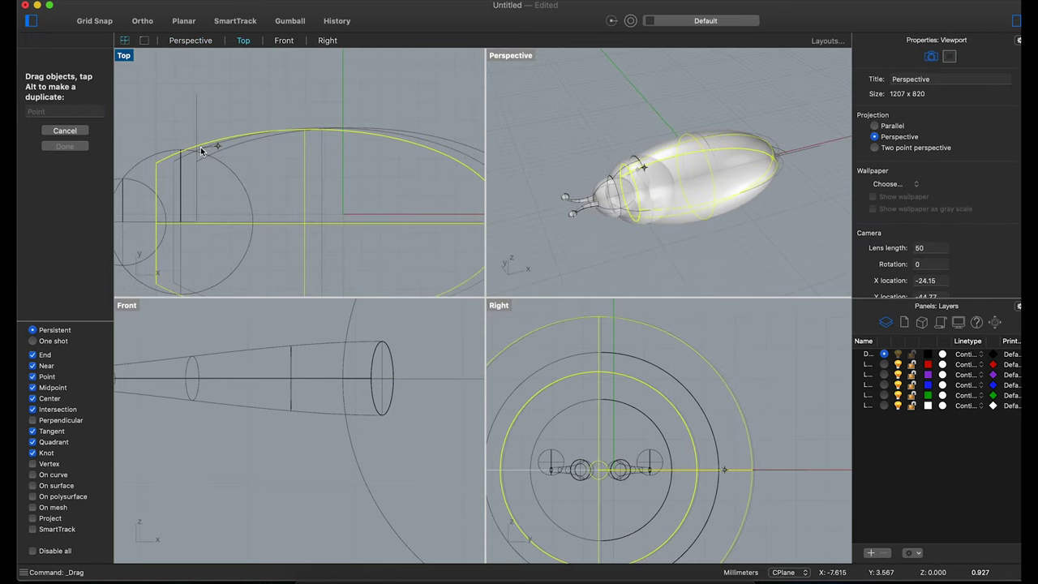
key(Escape)
Select the two head surfaces.
scroll(543, 144, down, 2)
scroll(434, 150, down, 2)
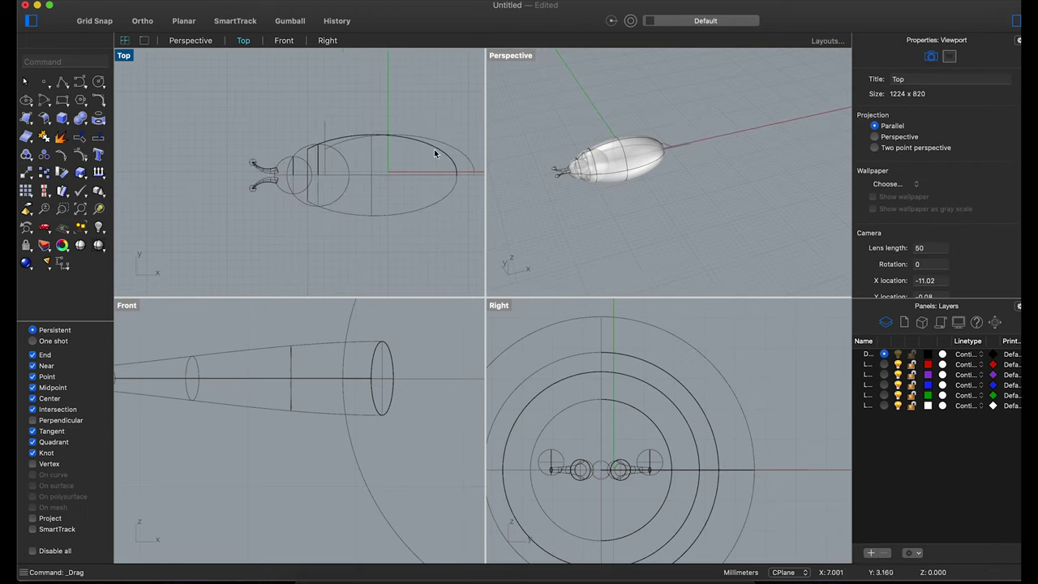
scroll(349, 116, up, 3)
drag(351, 117, 324, 172)
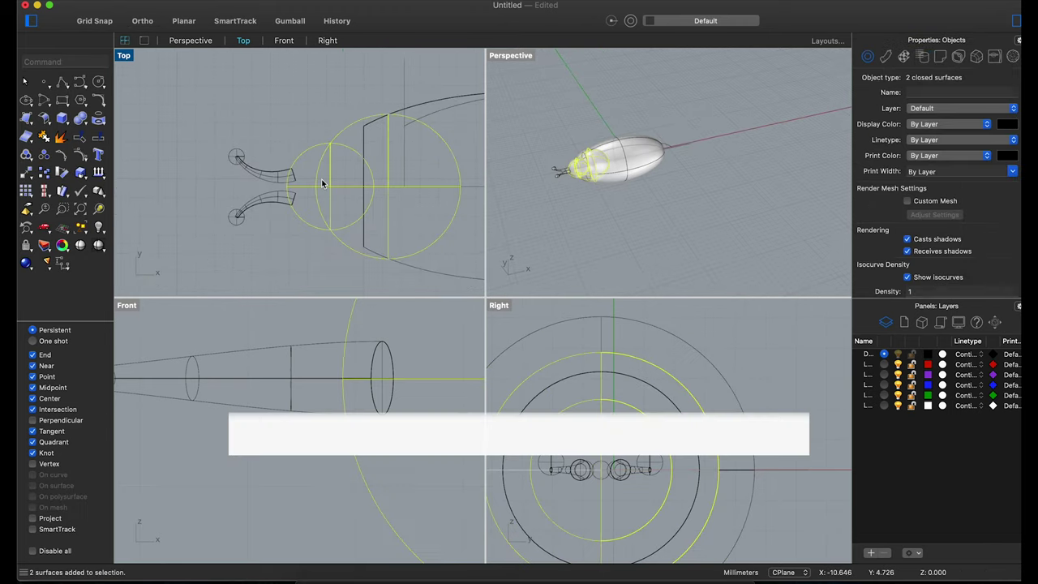
Join the head surfaces and Boolean-union the head with the oval body.
click(43, 136)
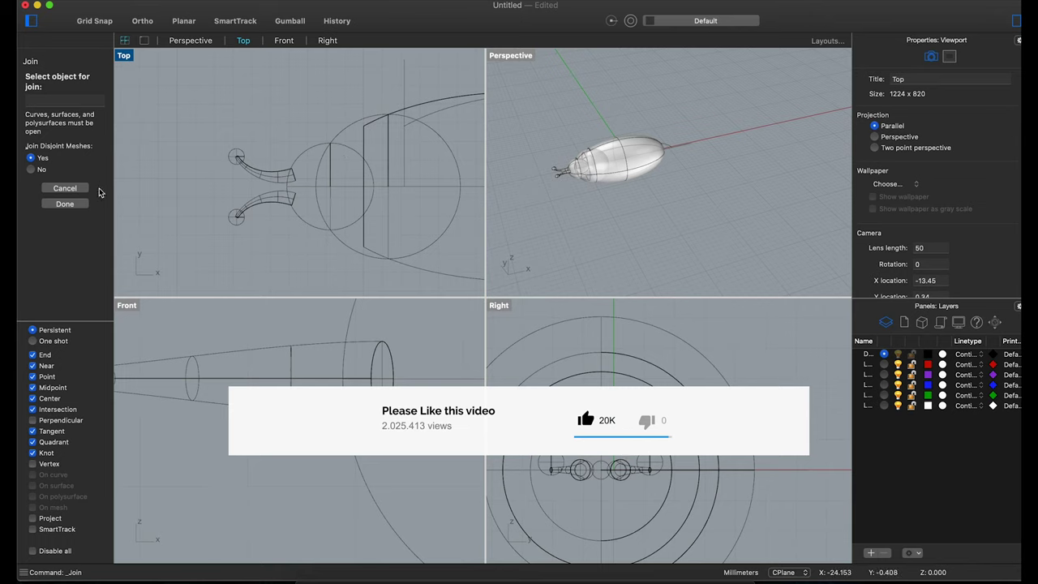
click(65, 204)
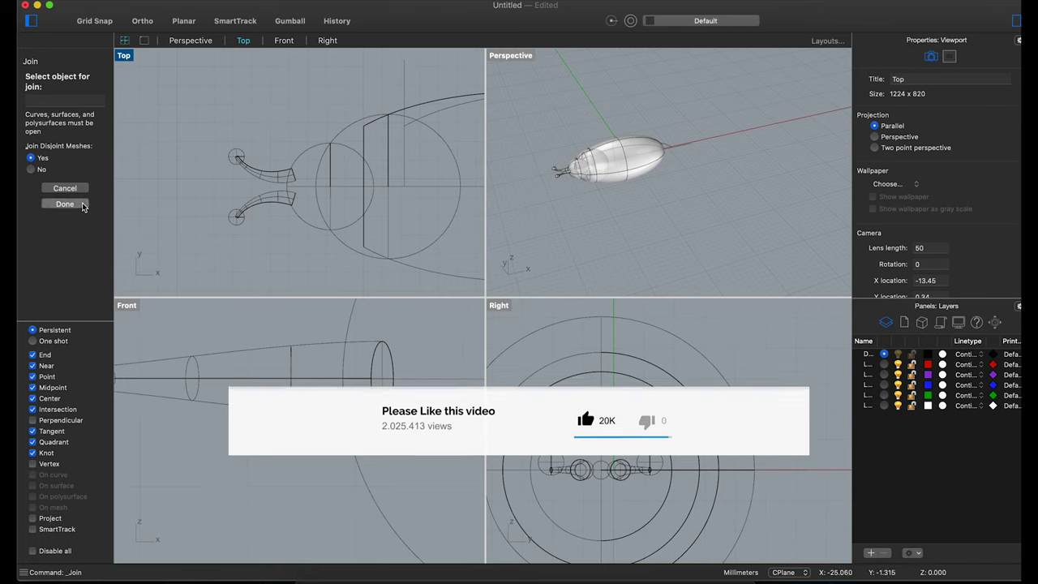
click(315, 154)
click(348, 133)
key(Return)
key(Escape)
Zoom in and select the leftover curve near the body.
scroll(410, 176, down, 2)
scroll(580, 172, up, 2)
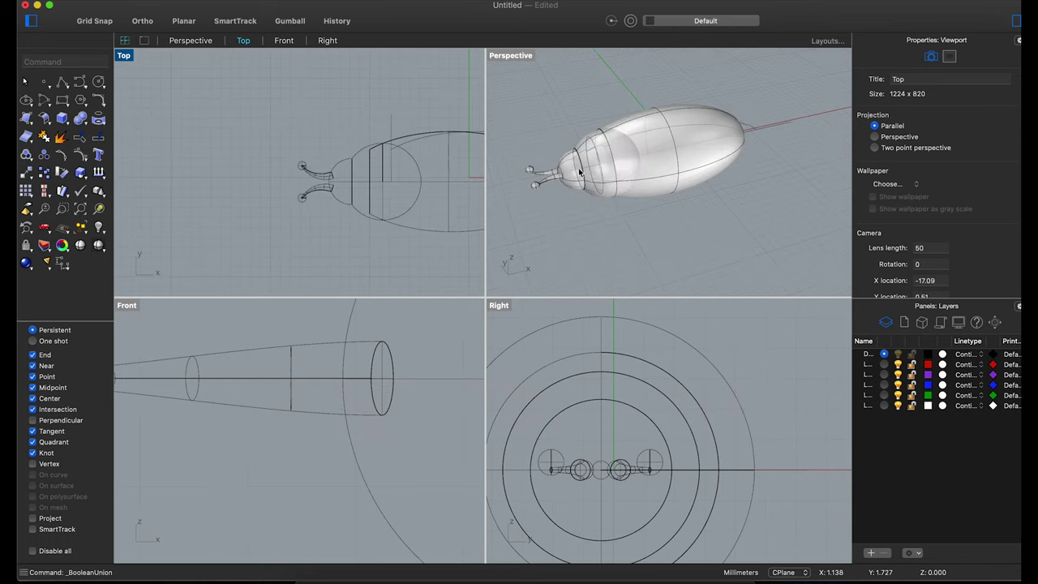
scroll(580, 172, up, 2)
scroll(604, 174, up, 3)
scroll(604, 175, up, 2)
scroll(384, 220, down, 3)
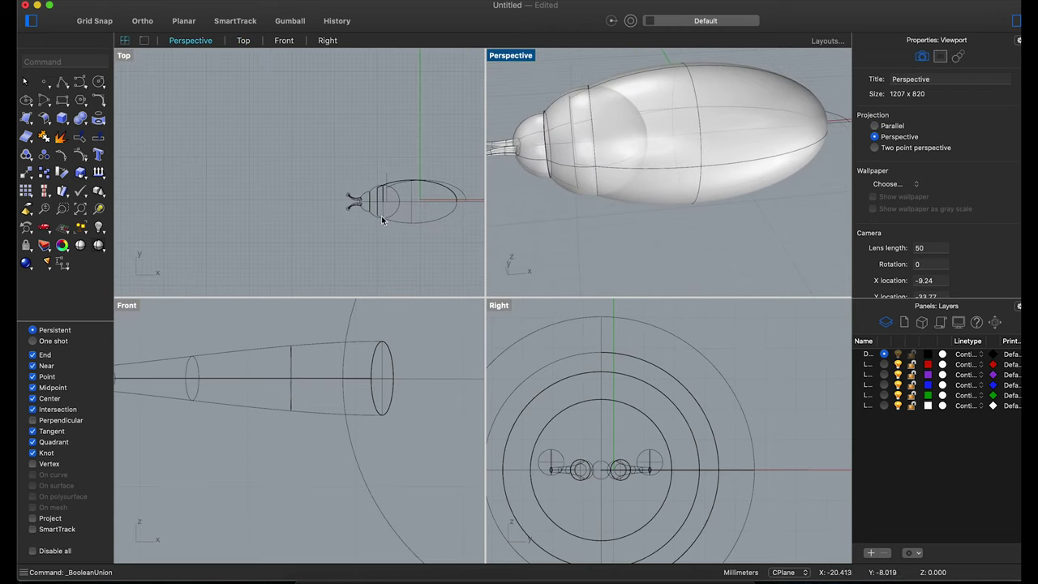
scroll(383, 220, up, 2)
scroll(425, 211, up, 2)
click(432, 196)
Delete the leftover curve.
key(Delete)
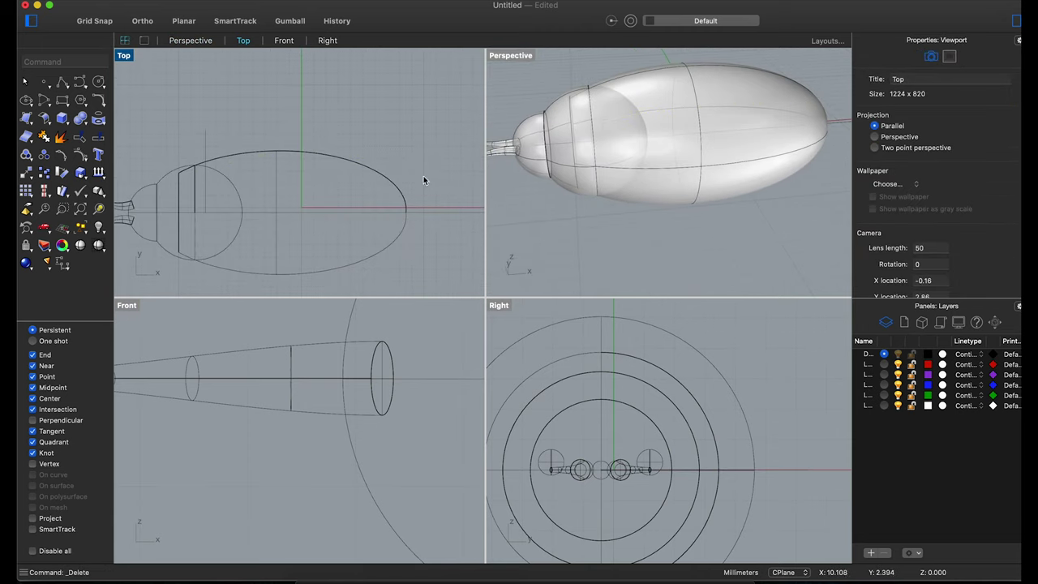
click(203, 144)
key(Escape)
Delete the merged head piece together with the outer body surface.
scroll(204, 142, down, 3)
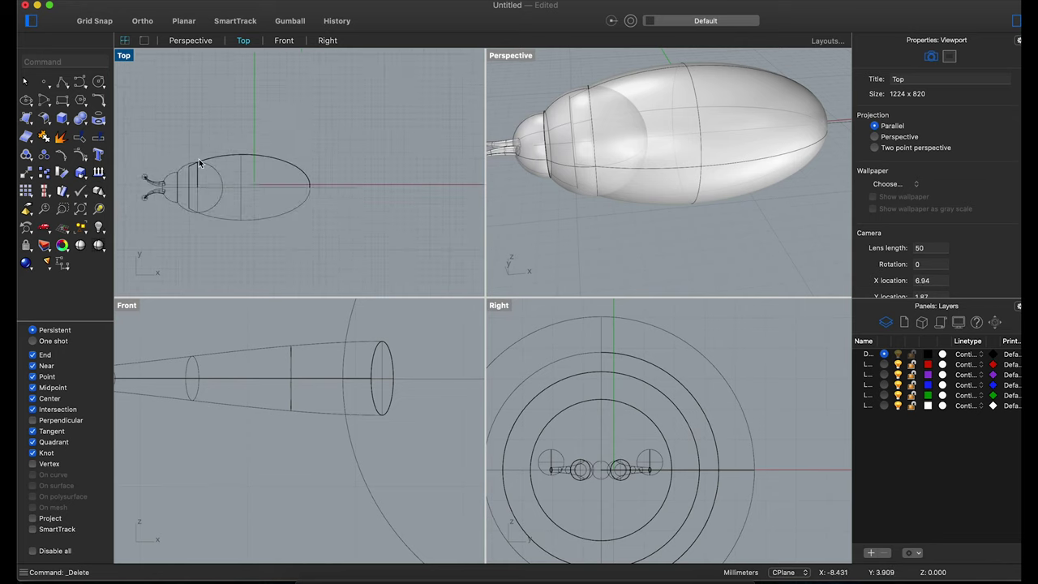
click(193, 177)
scroll(192, 176, up, 3)
click(202, 175)
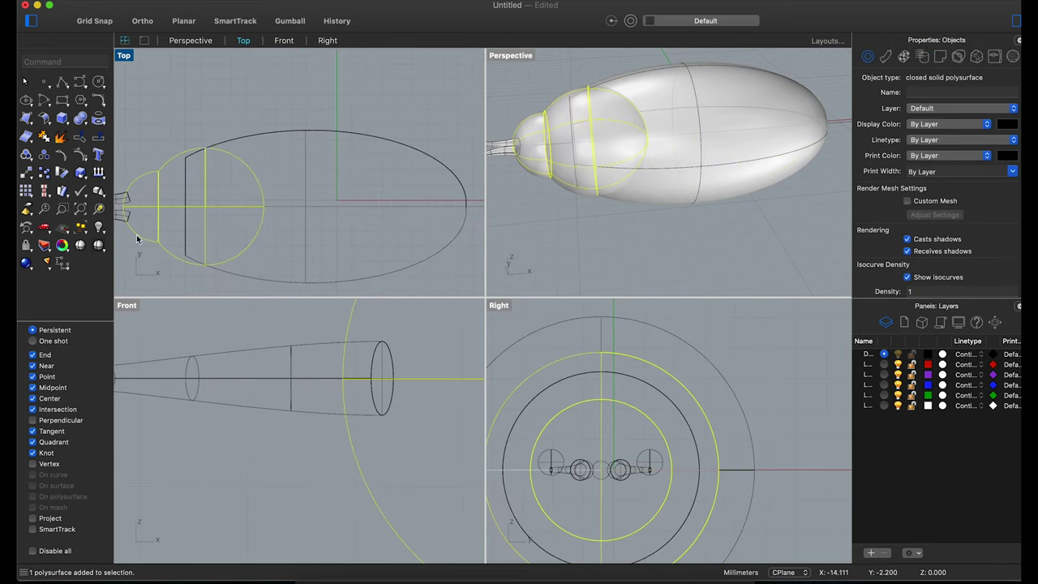
shift+click(296, 203)
click(337, 234)
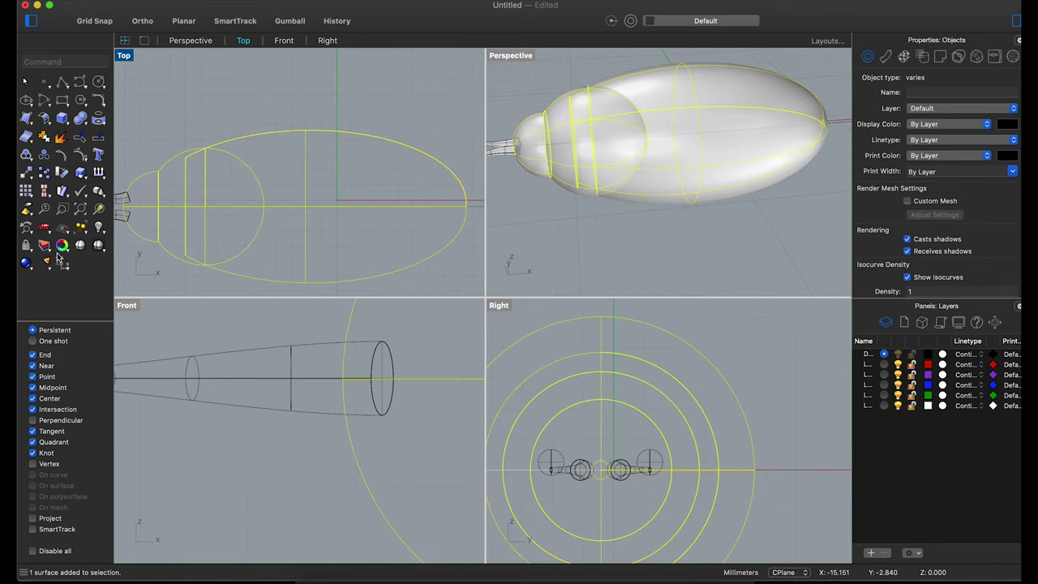
key(Delete)
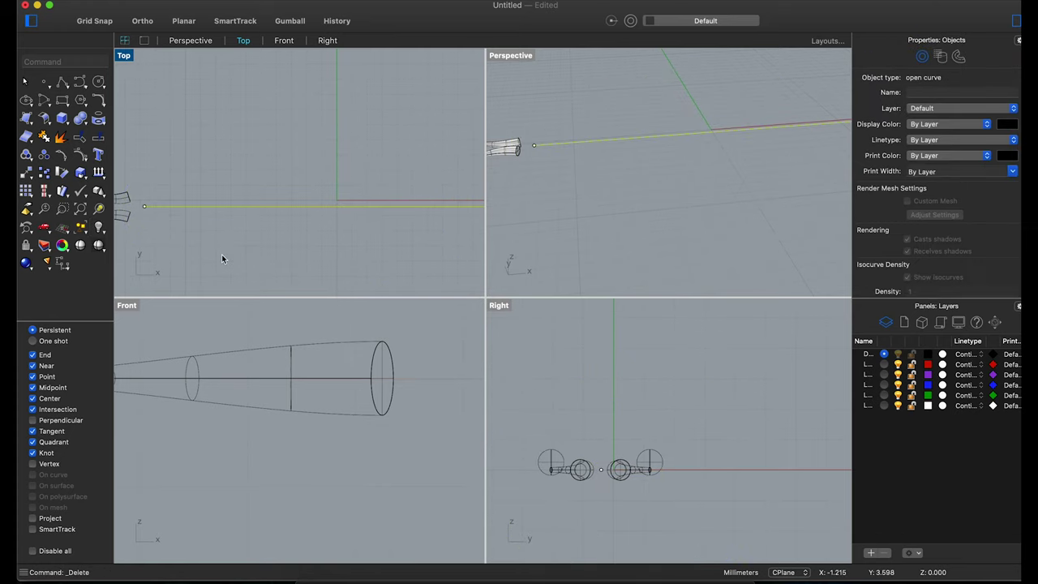
Show the hidden head and body pieces again and check the whole bug.
key(super+alt+h)
scroll(238, 175, up, 2)
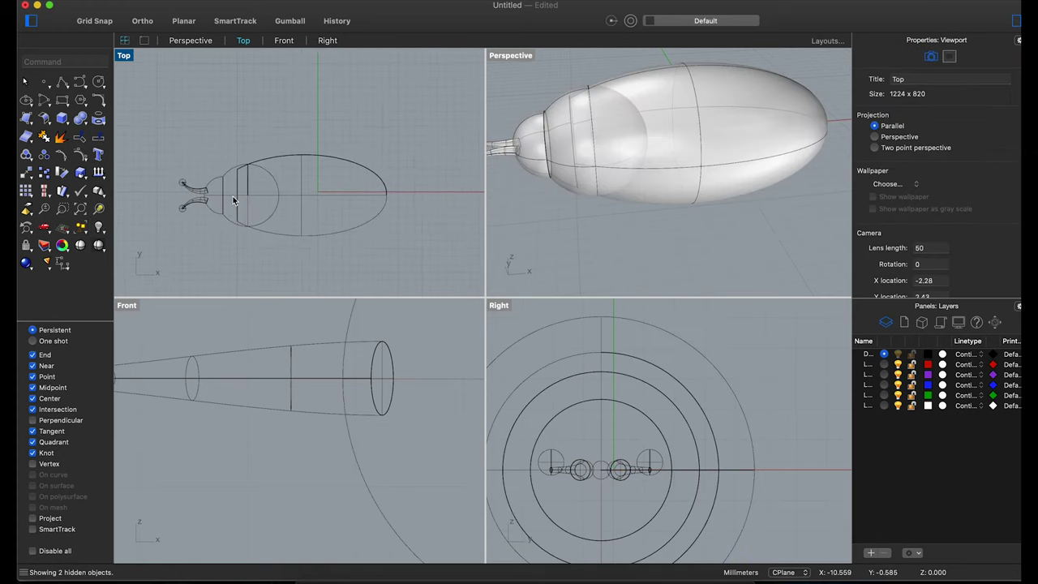
scroll(203, 181, up, 2)
drag(157, 234, 156, 235)
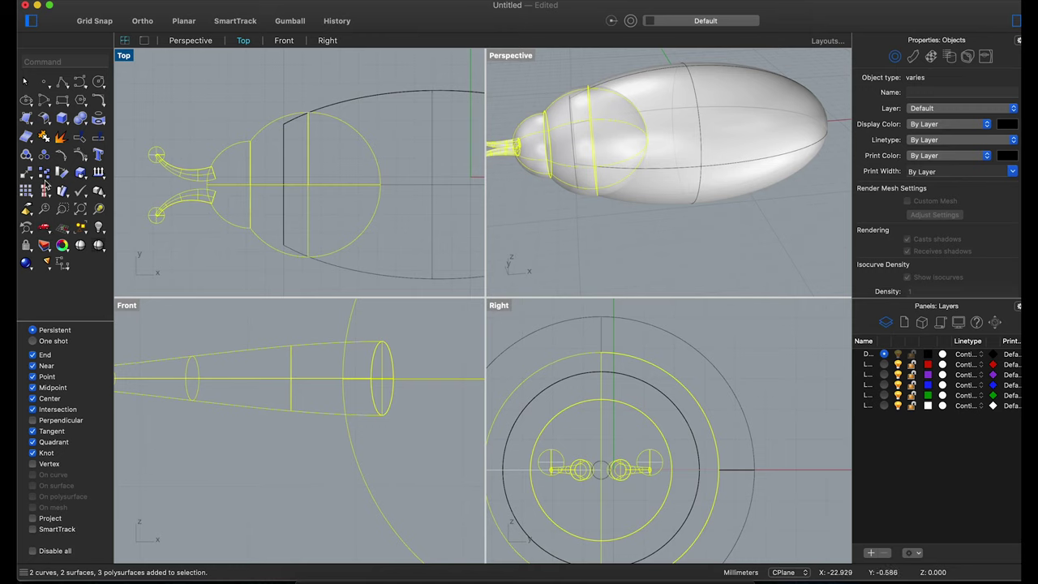
click(138, 114)
scroll(212, 175, down, 2)
scroll(212, 174, down, 2)
mouse_move(557, 105)
right_down()
mouse_move(542, 119)
mouse_move(588, 100)
mouse_move(527, 203)
right_up()
scroll(598, 359, down, 3)
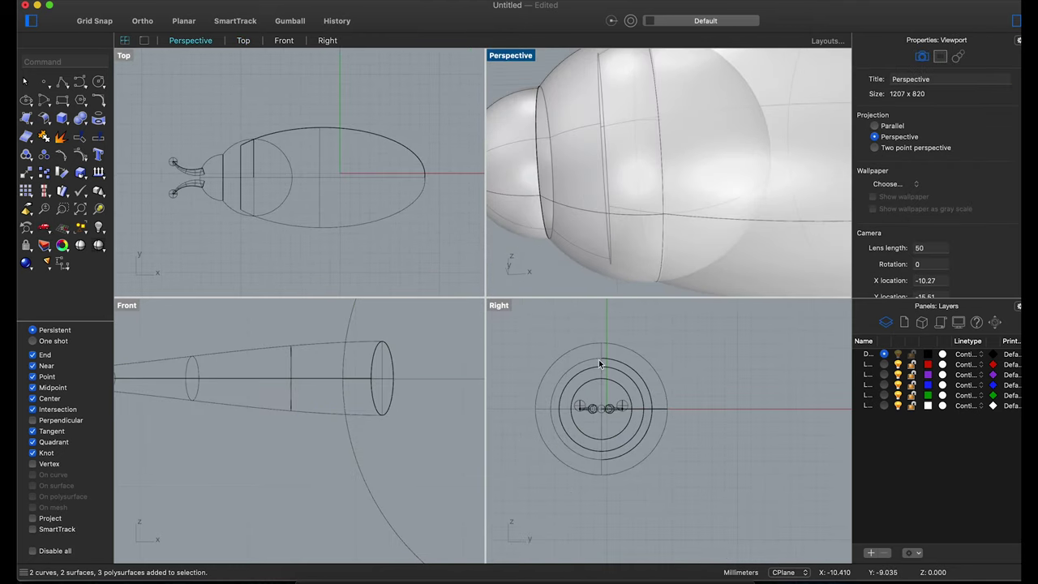
scroll(617, 200, down, 3)
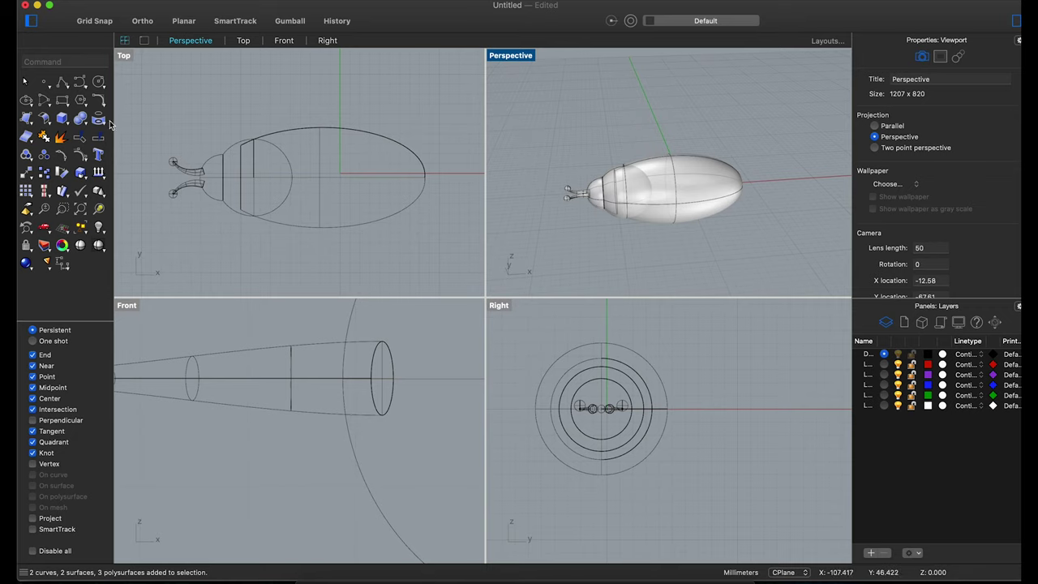
Draw a three-point polyline leg path from under the body outward and downward.
click(63, 82)
scroll(262, 203, up, 3)
click(261, 195)
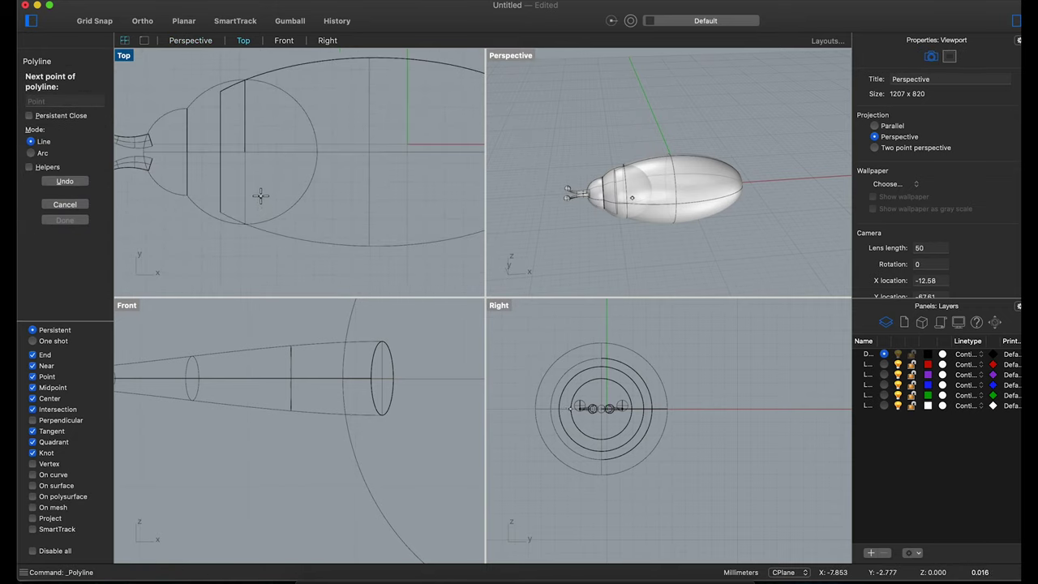
click(231, 228)
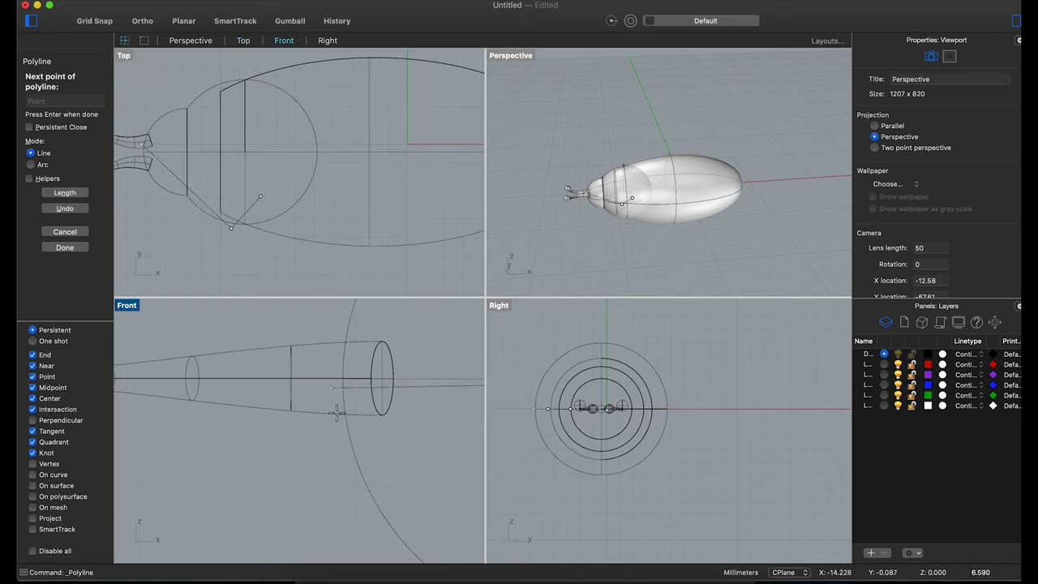
scroll(382, 486, down, 5)
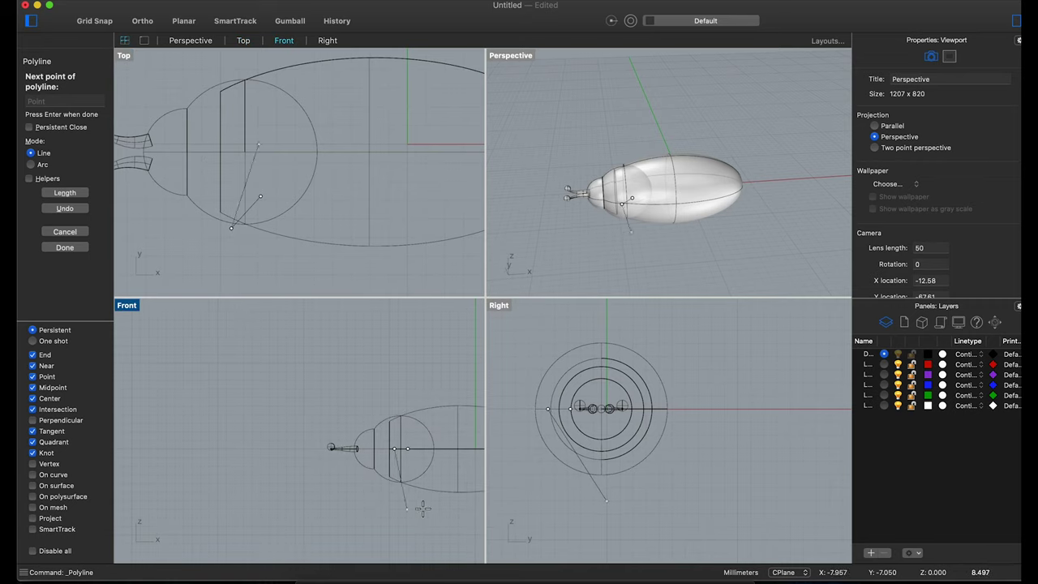
click(526, 488)
key(Return)
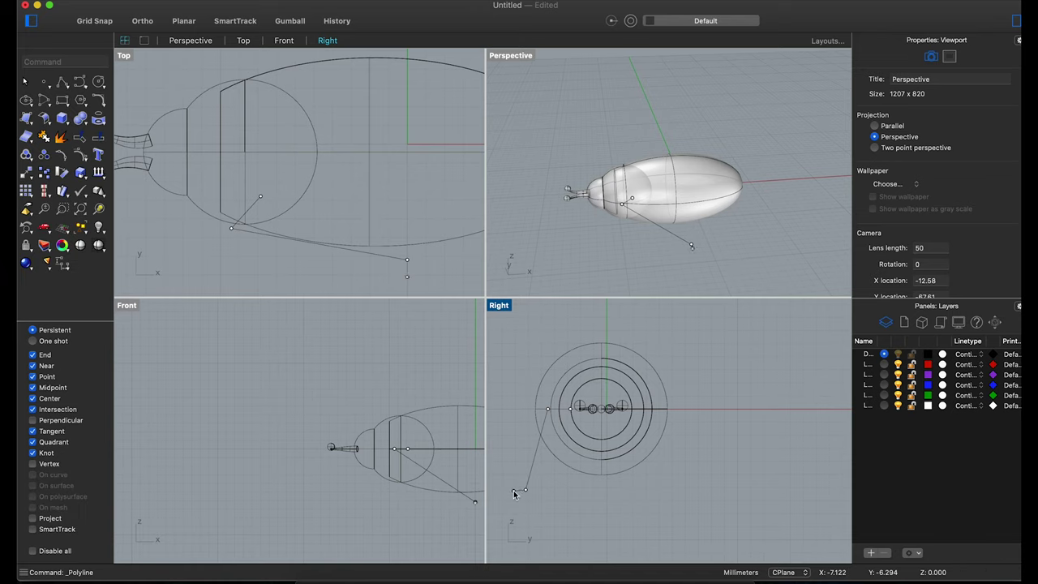
click(412, 272)
drag(407, 263, 252, 261)
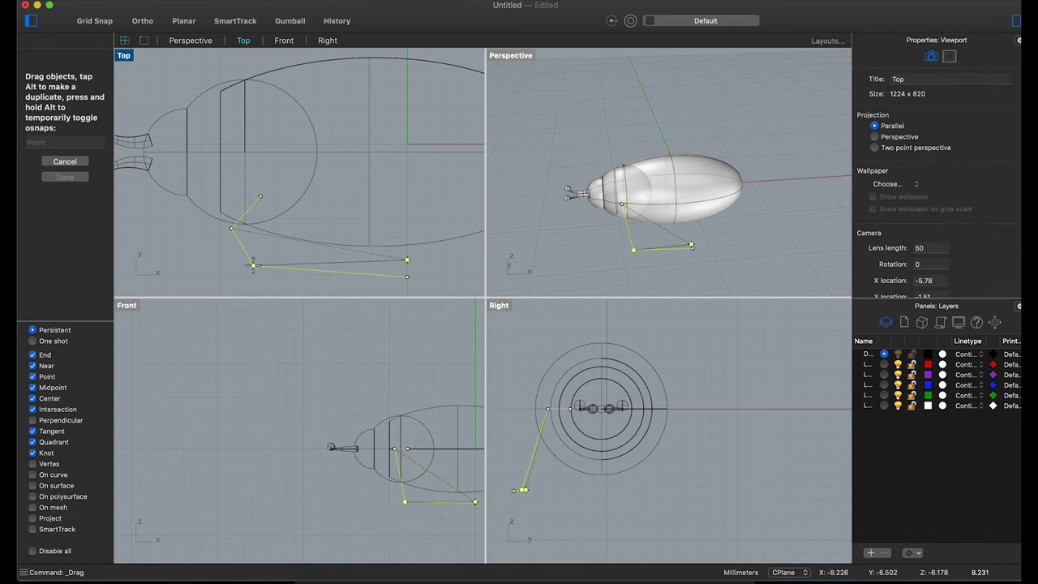
key(super+z)
scroll(434, 268, down, 2)
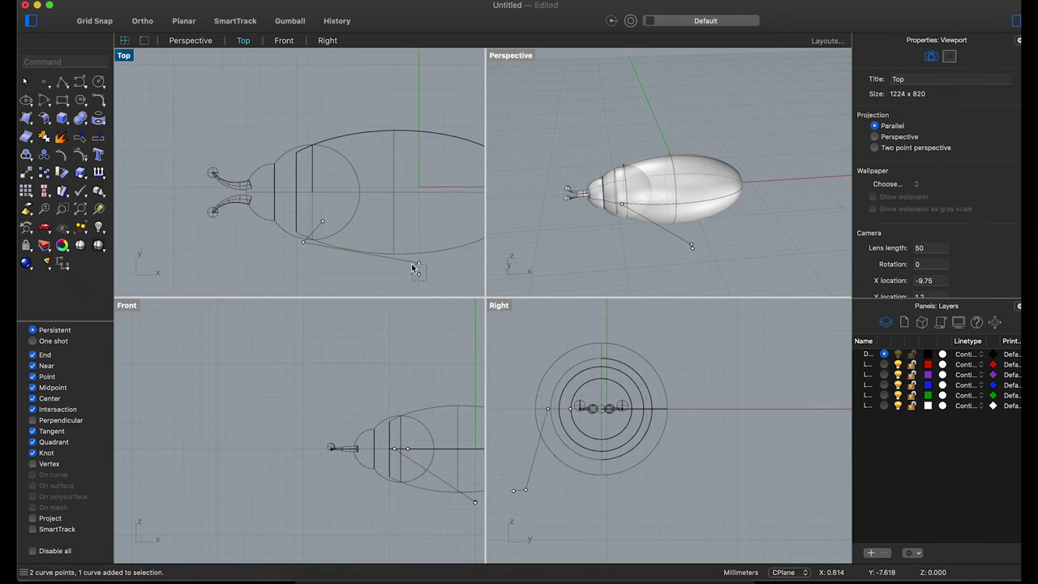
Move the leg line left and reposition its end point.
mouse_move(413, 268)
mouse_down()
mouse_move(298, 267)
mouse_move(322, 276)
mouse_up()
scroll(349, 259, up, 5)
mouse_move(665, 227)
right_down()
mouse_move(692, 220)
mouse_move(626, 226)
right_up()
click(297, 201)
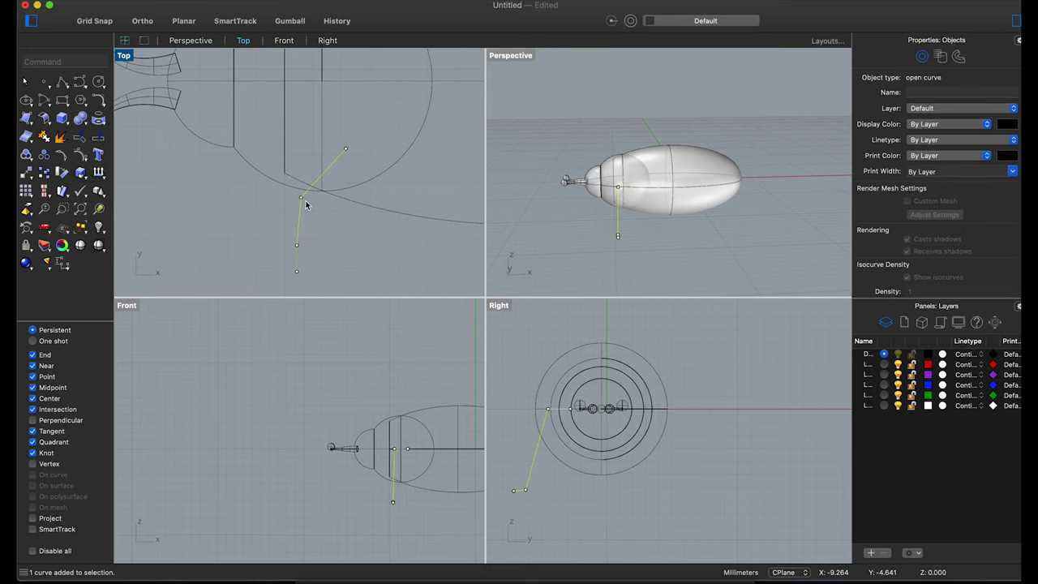
scroll(566, 441, up, 3)
click(310, 264)
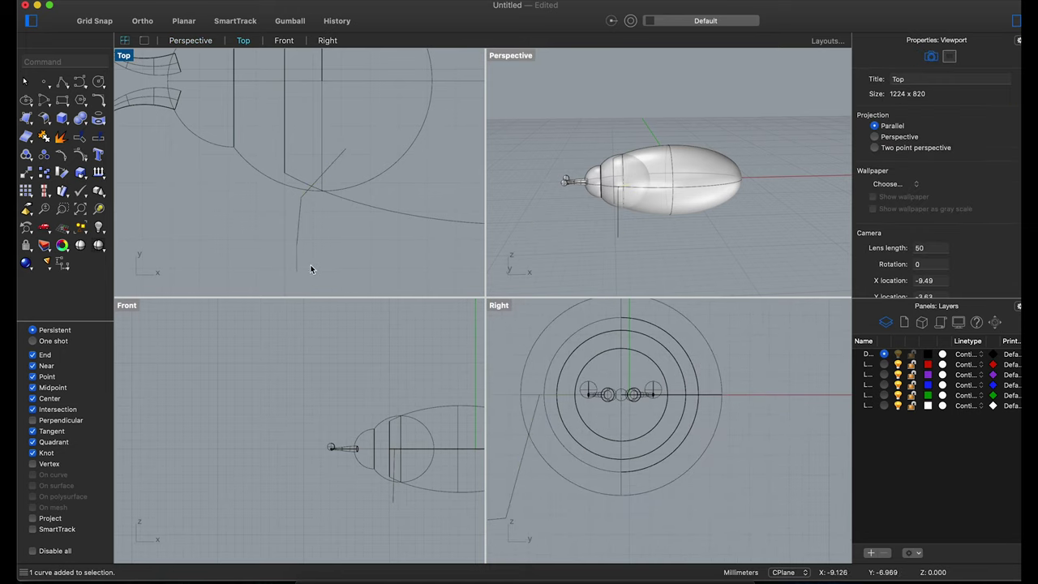
drag(297, 271, 284, 271)
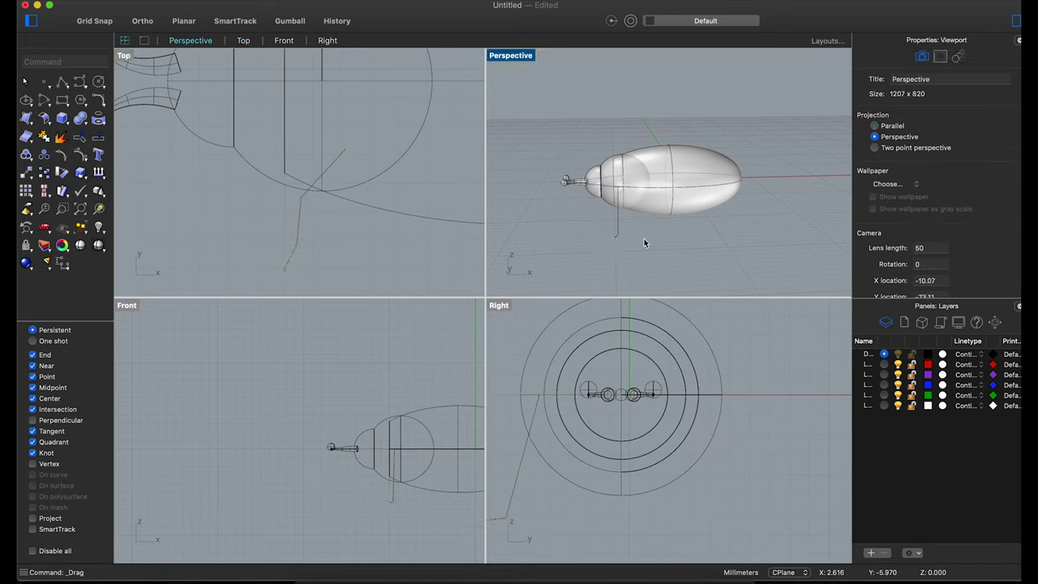
Turn on the leg's control points (F10) and pull one downward.
mouse_move(644, 238)
right_down()
mouse_move(728, 223)
mouse_move(784, 193)
mouse_move(747, 191)
right_up()
click(747, 195)
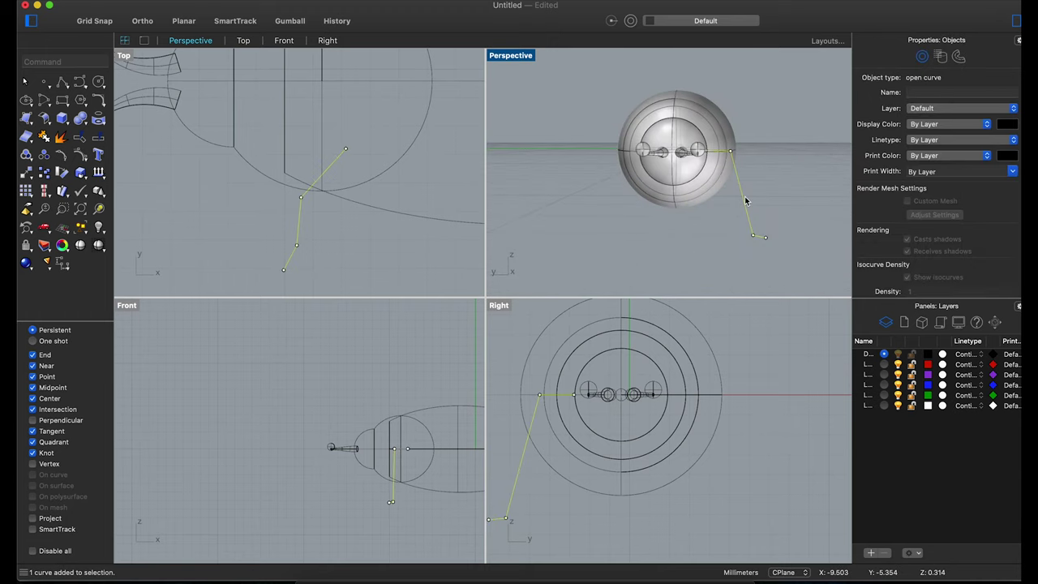
key(F10)
click(346, 151)
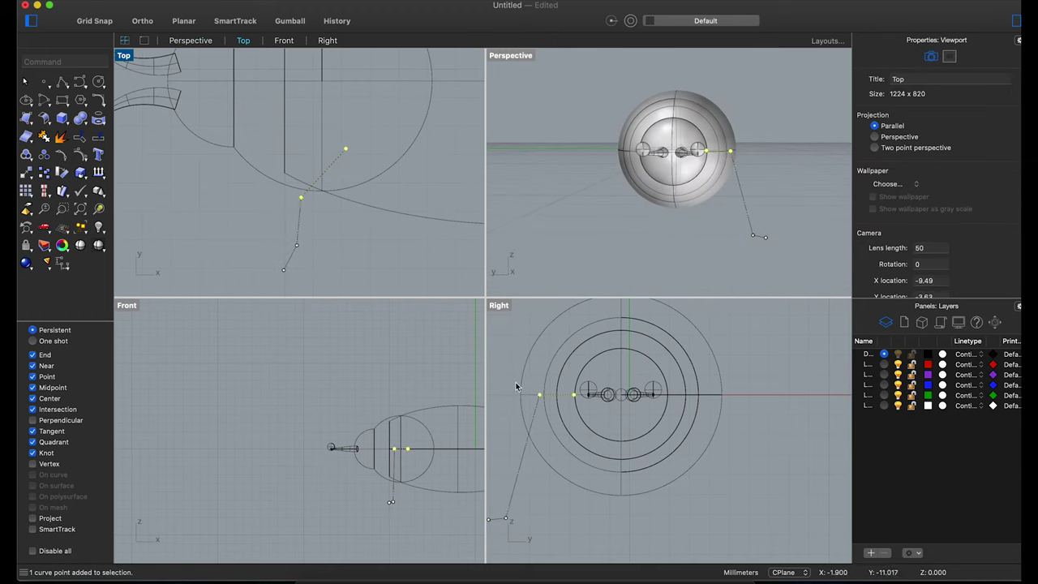
drag(541, 399, 529, 432)
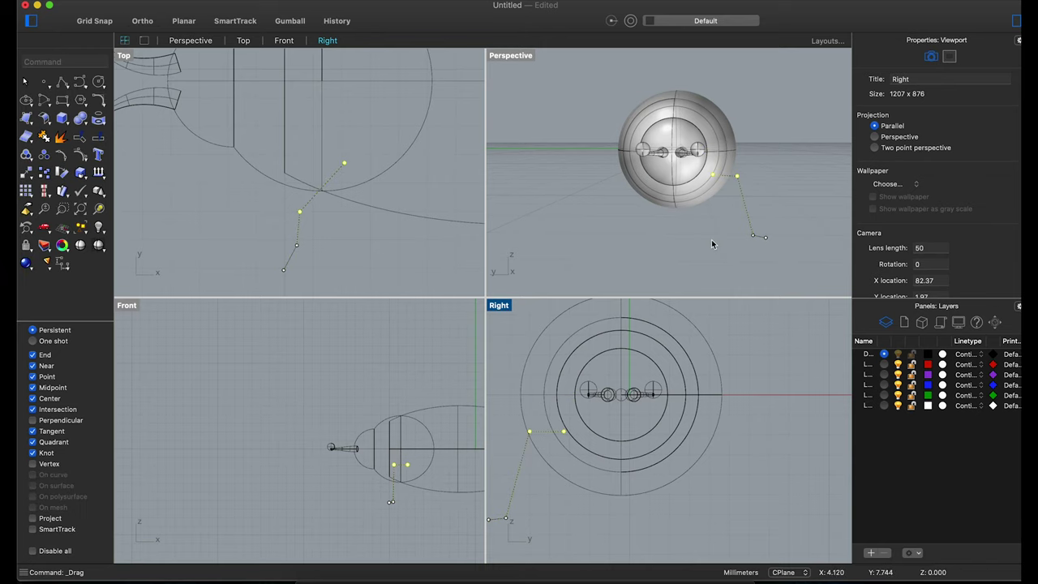
mouse_move(712, 239)
right_down()
mouse_move(644, 225)
mouse_move(693, 230)
mouse_move(665, 227)
right_up()
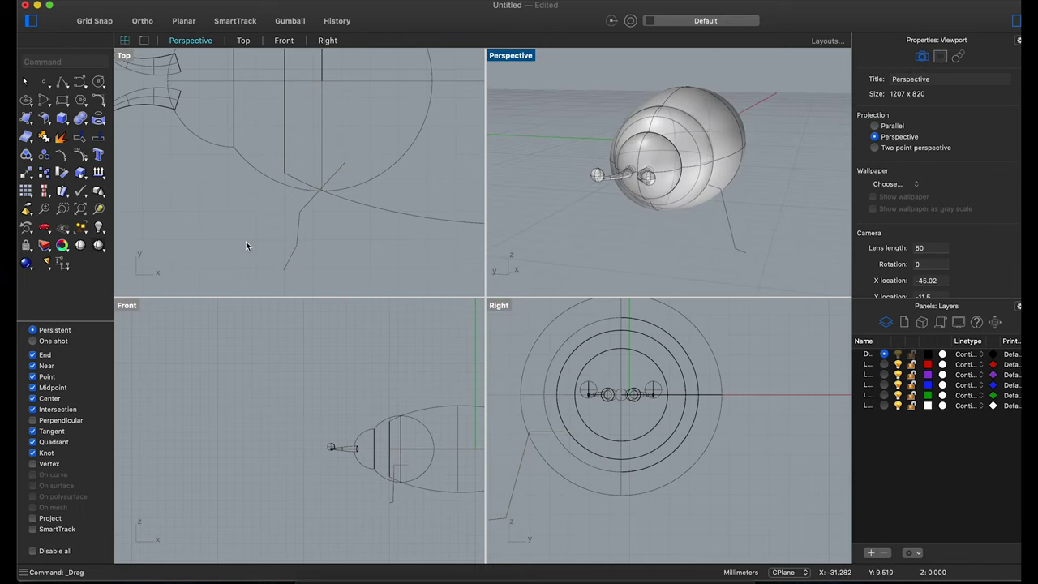
scroll(288, 244, down, 5)
scroll(289, 244, up, 3)
Mirror the leg in the Top view to create a second leg.
click(228, 226)
click(228, 225)
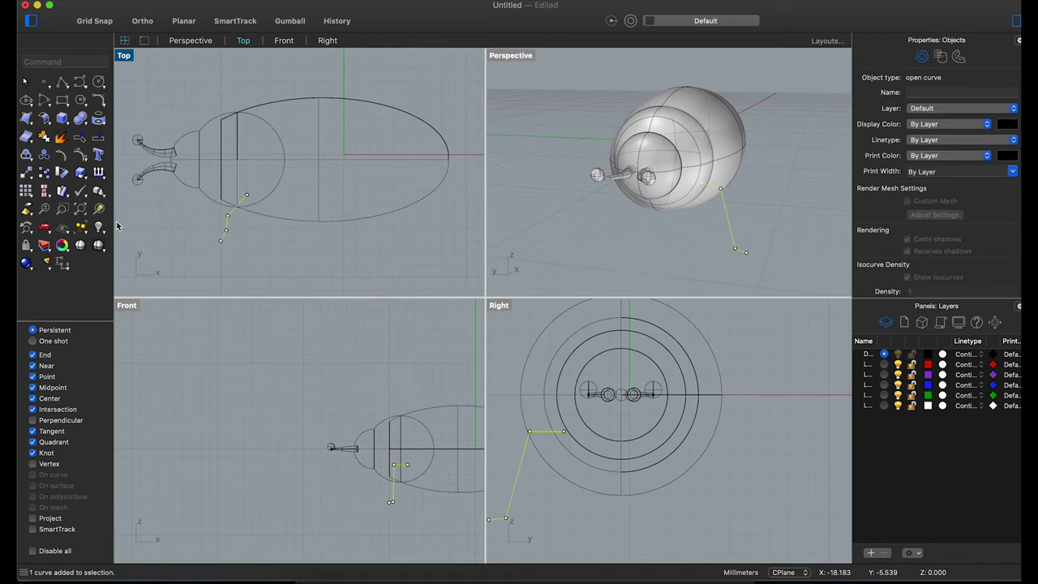
drag(34, 177, 49, 266)
click(319, 197)
click(325, 262)
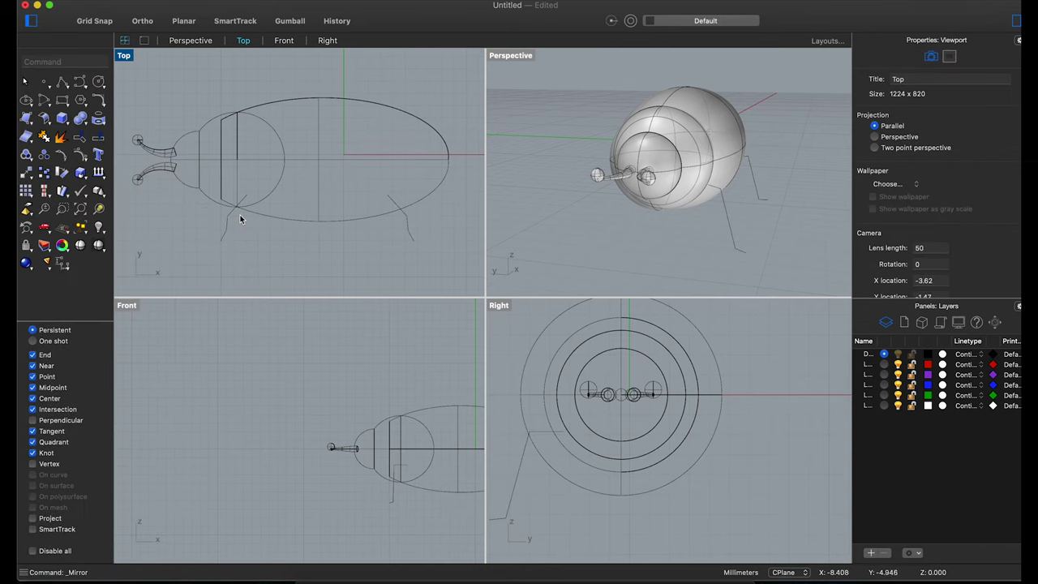
Move the mirrored leg further back under the body in the Top view.
mouse_move(745, 281)
right_down()
mouse_move(703, 242)
mouse_move(619, 245)
mouse_move(641, 223)
right_up()
click(642, 223)
key(Escape)
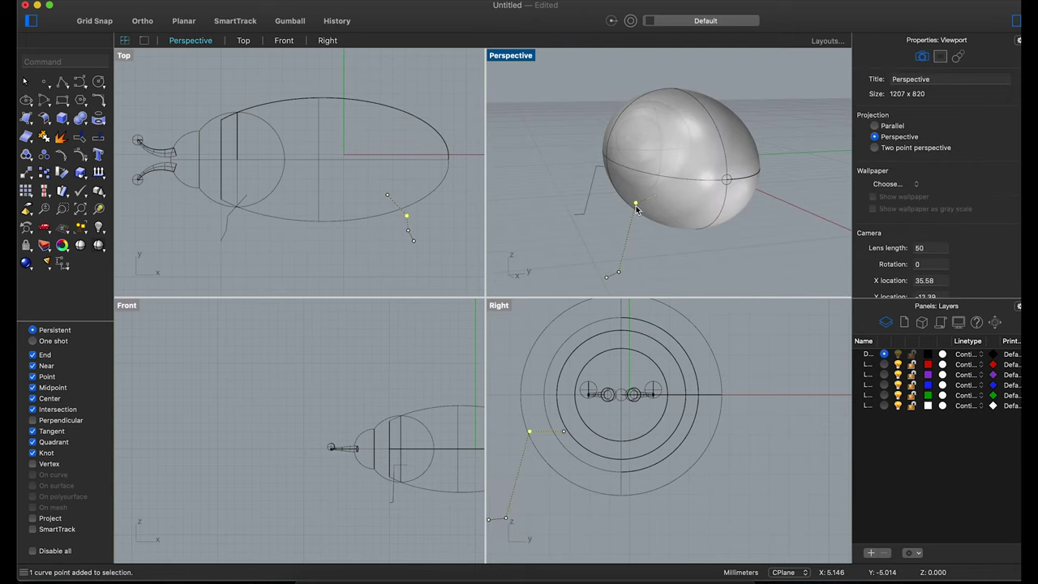
click(434, 225)
click(408, 214)
shift+drag(412, 220, 417, 228)
click(425, 250)
right_drag(632, 260, 705, 275)
Draw a middle leg polyline running down to a point below the body.
click(66, 87)
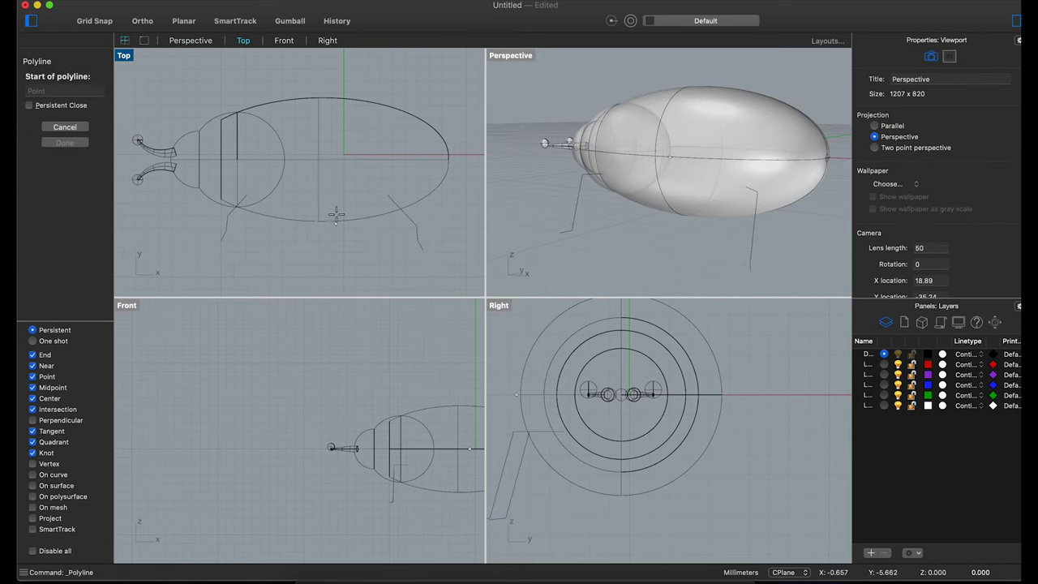
click(320, 200)
click(316, 231)
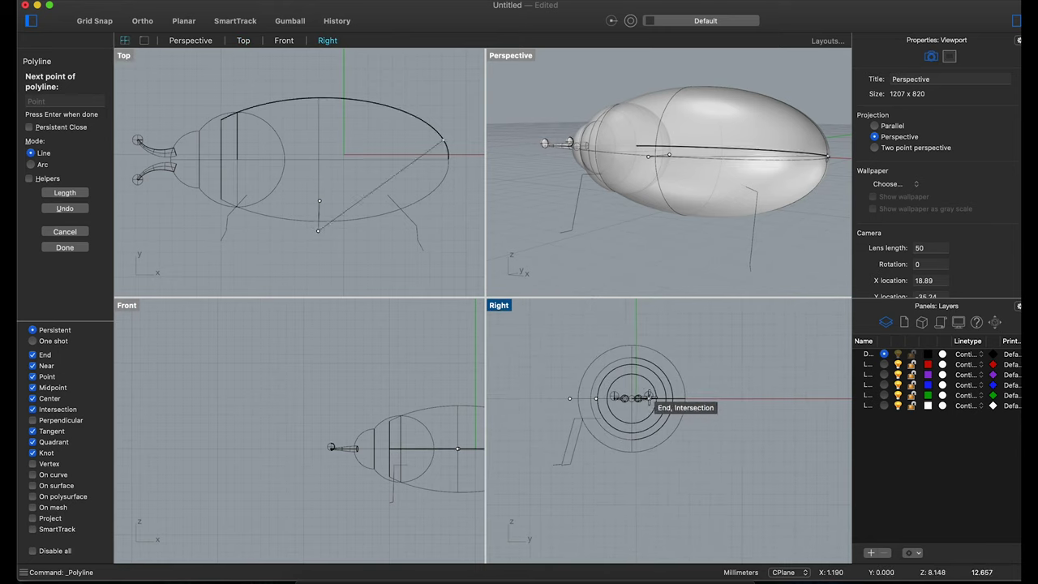
scroll(554, 442, up, 3)
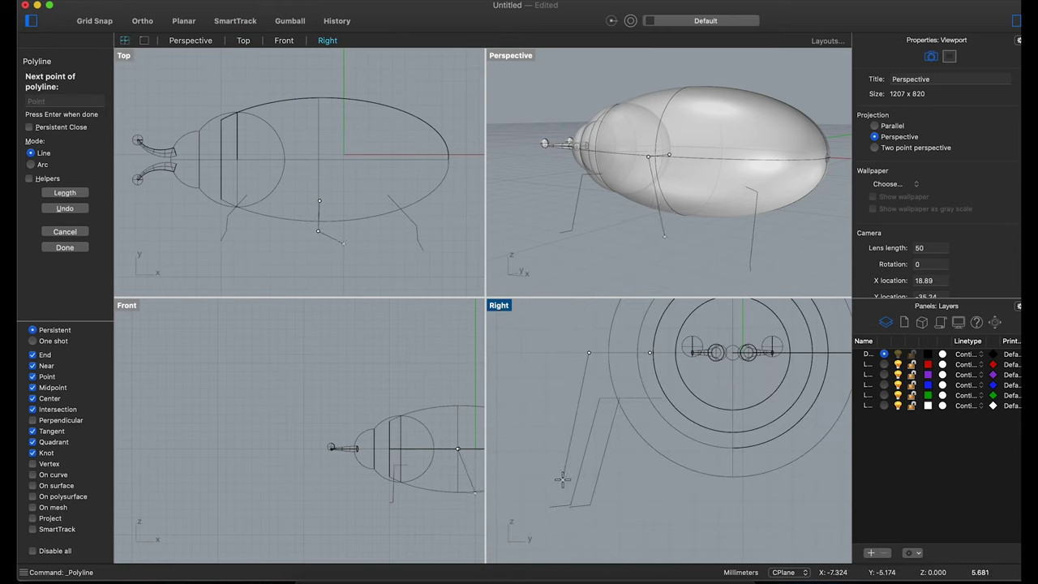
click(562, 479)
click(538, 481)
key(Return)
Draw a horizontal line across the maximized Front view linking the leg ends.
scroll(442, 506, down, 3)
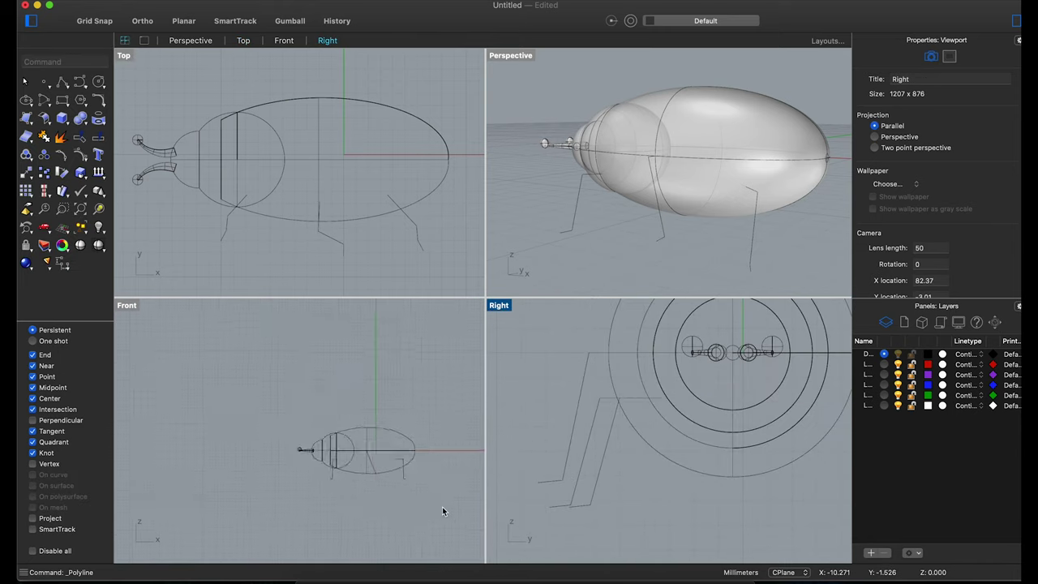
right_drag(442, 506, 260, 457)
scroll(249, 438, up, 3)
click(342, 265)
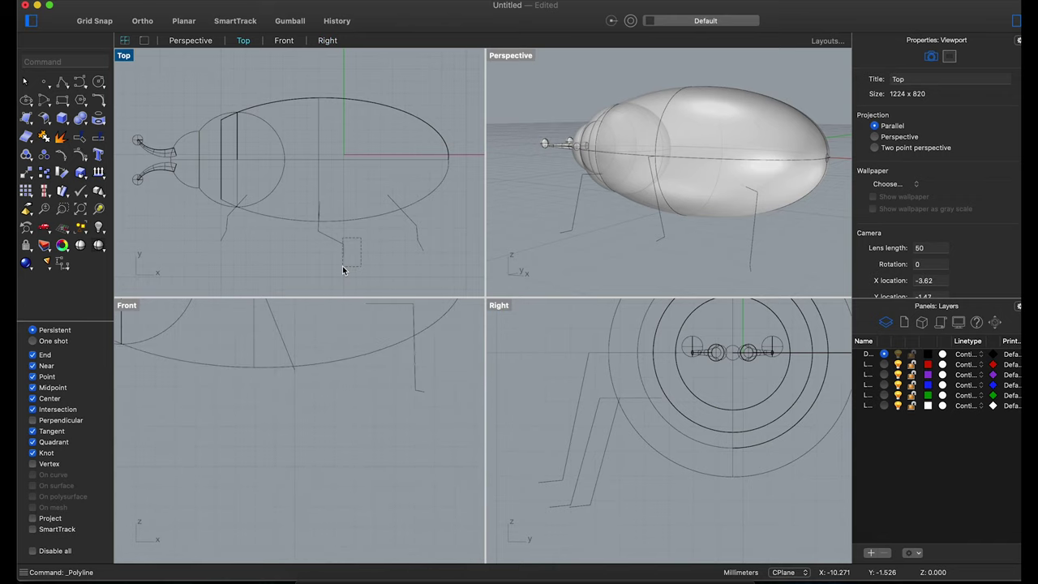
scroll(372, 322, up, 3)
double_click(128, 306)
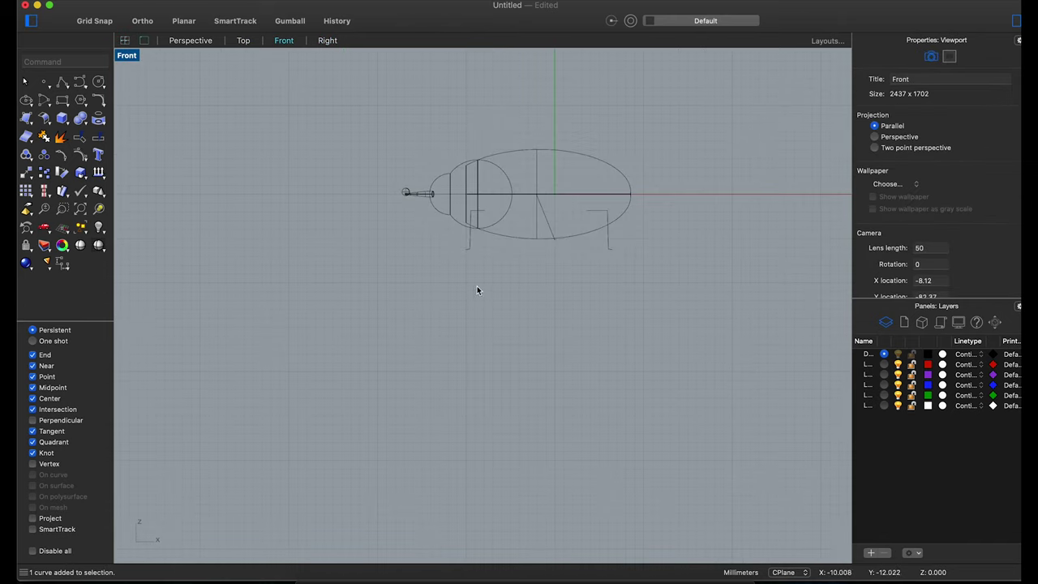
scroll(317, 194, up, 3)
click(62, 83)
click(337, 268)
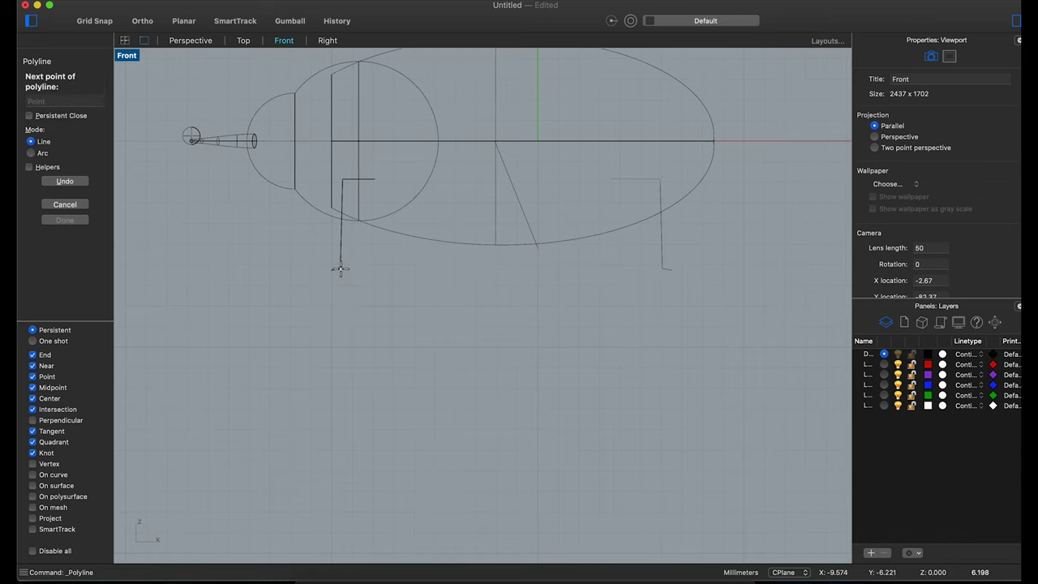
click(702, 267)
key(Return)
Repeat Polyline to add a second line along the legs' bottom ends.
scroll(345, 275, up, 3)
right_click(340, 277)
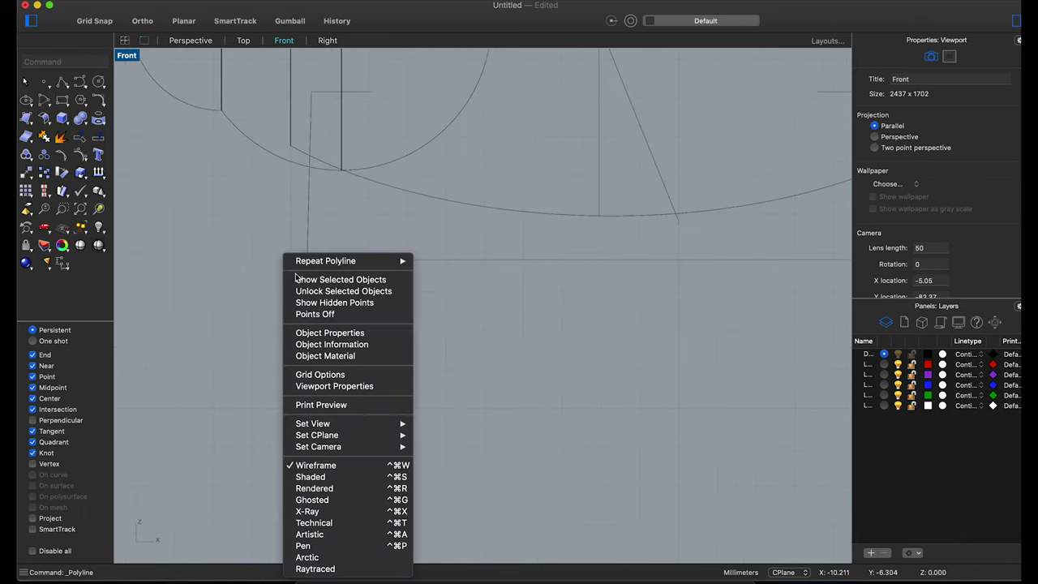
click(324, 262)
click(291, 266)
scroll(317, 302, down, 1)
scroll(603, 289, down, 2)
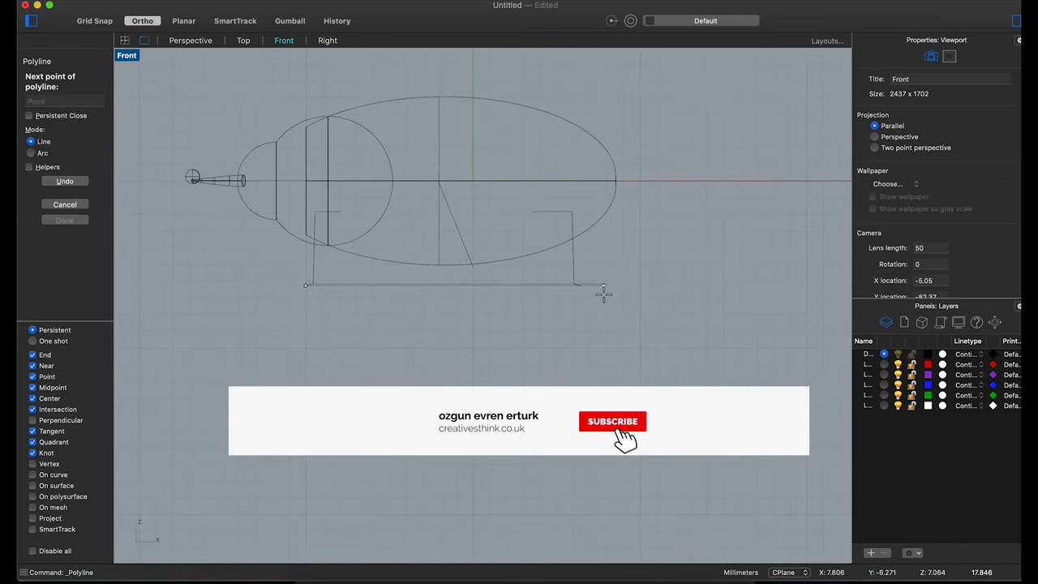
key(Escape)
Drag the new lines' points into place, snapping one onto a midpoint.
scroll(492, 279, up, 3)
click(429, 246)
key(Escape)
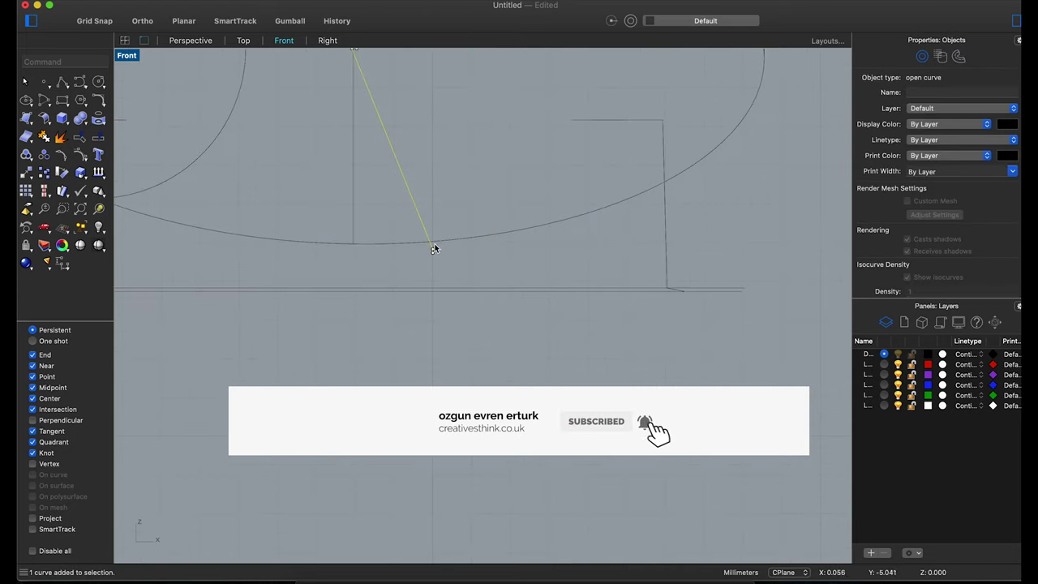
drag(434, 247, 427, 267)
scroll(427, 264, up, 3)
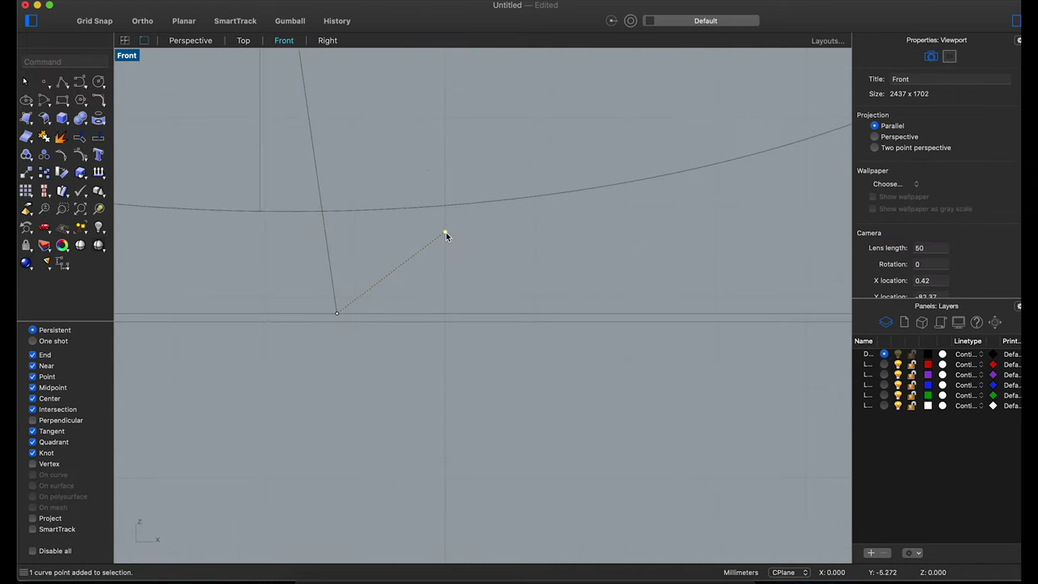
drag(445, 234, 355, 322)
scroll(359, 321, down, 2)
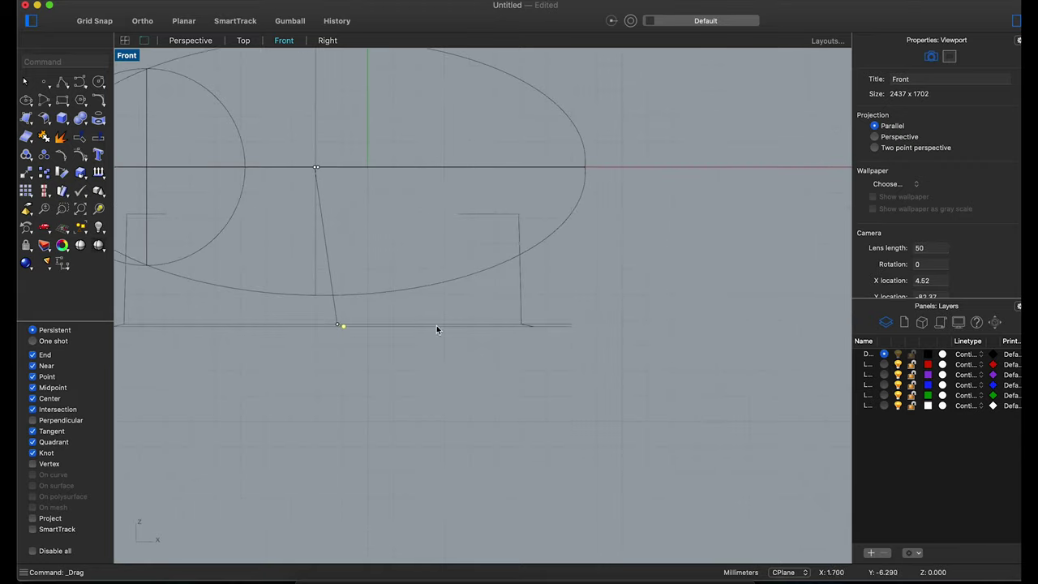
scroll(437, 326, up, 3)
click(388, 320)
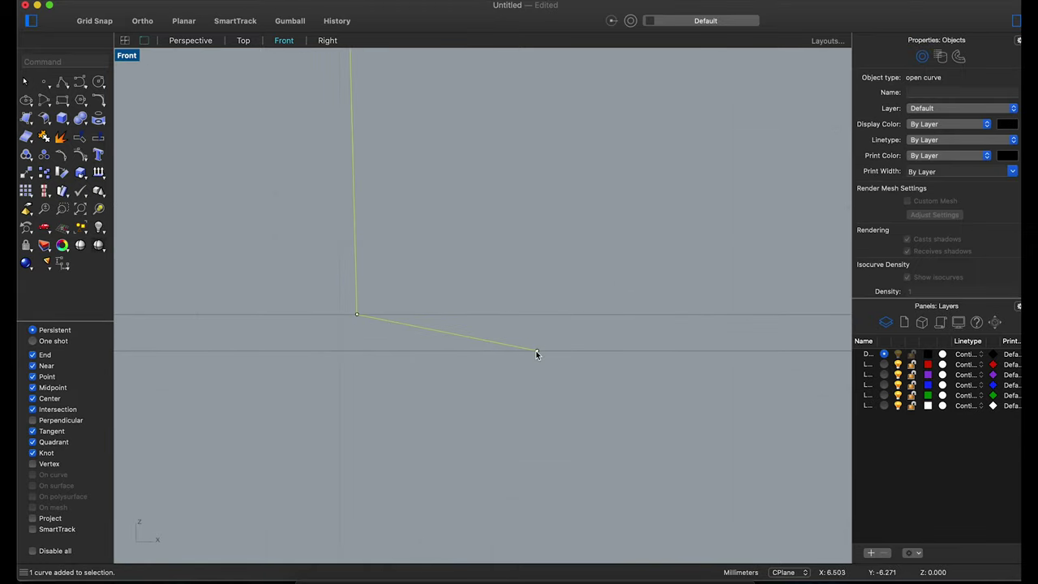
drag(537, 354, 482, 355)
scroll(280, 154, down, 2)
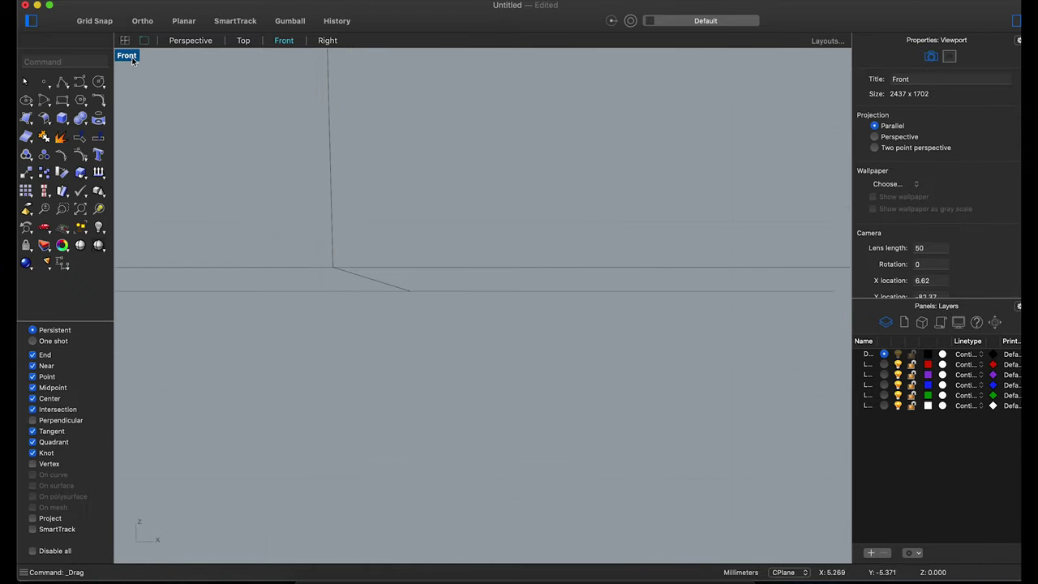
Draw a slanted line starting at the rectangle corner in the Front view.
double_click(128, 56)
mouse_move(625, 244)
right_down()
mouse_move(660, 267)
mouse_move(706, 258)
right_up()
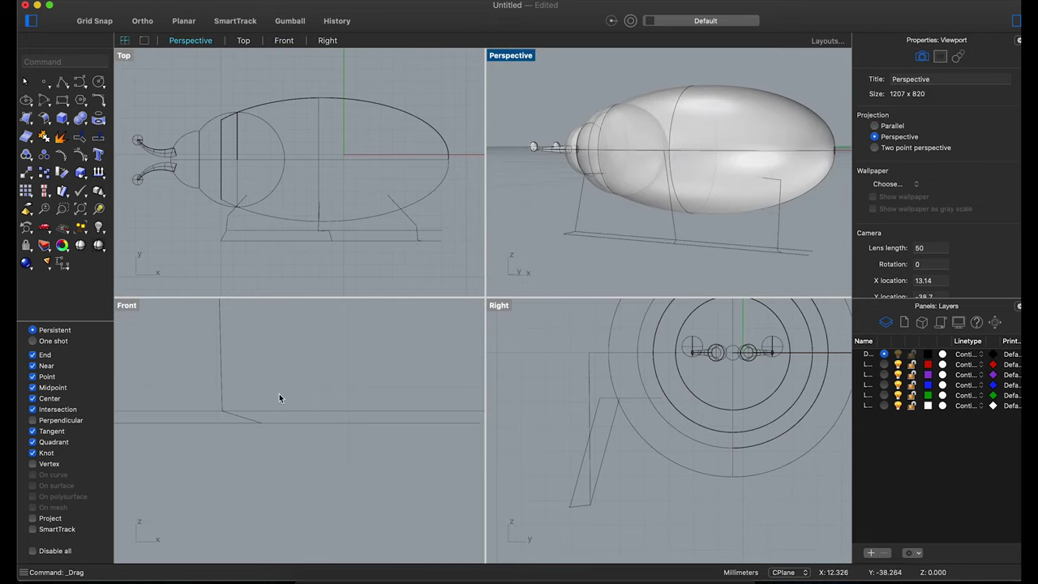
scroll(279, 398, down, 3)
double_click(126, 304)
scroll(257, 223, up, 5)
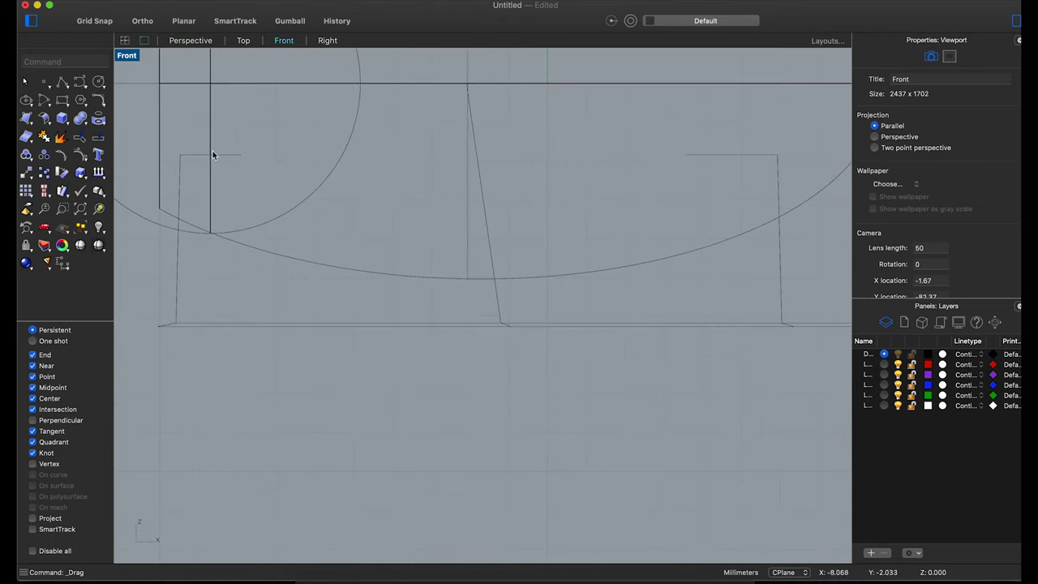
click(63, 85)
click(180, 154)
scroll(219, 171, down, 3)
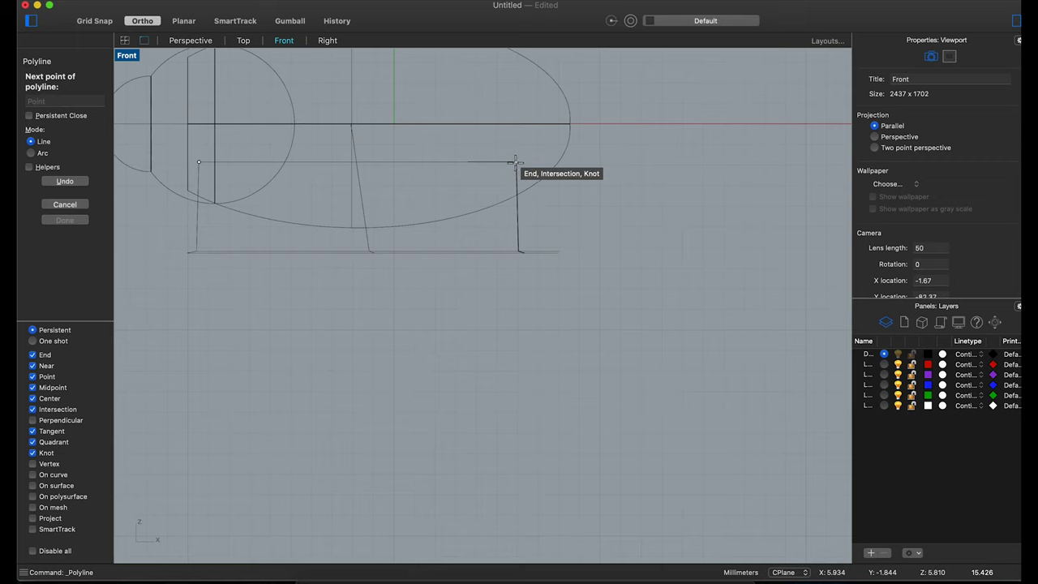
click(515, 162)
key(Return)
Snap the slanted line's top end onto the rectangle edge, then check in perspective.
scroll(371, 144, up, 3)
click(348, 151)
scroll(343, 116, up, 2)
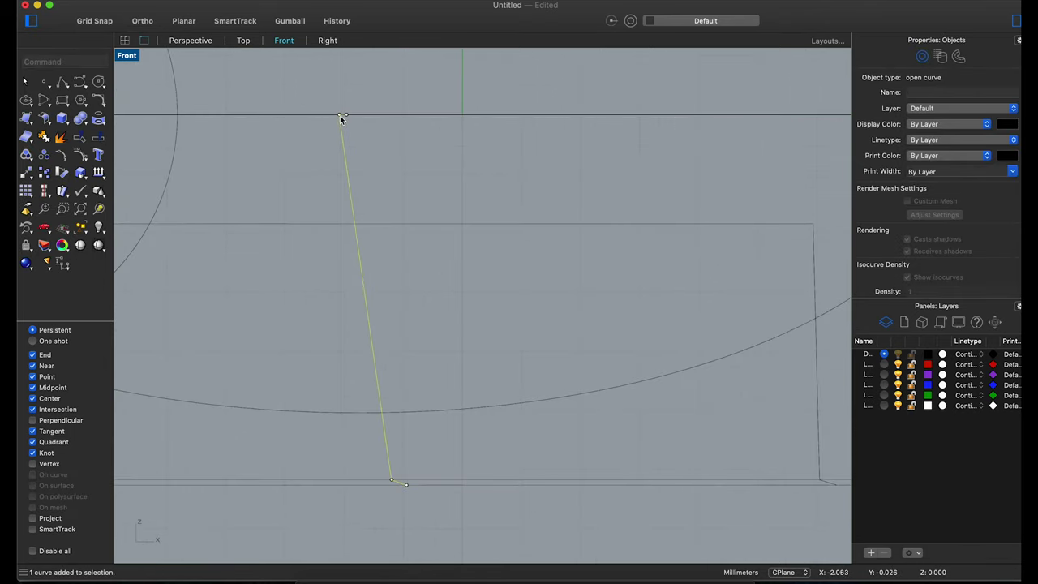
drag(343, 116, 347, 190)
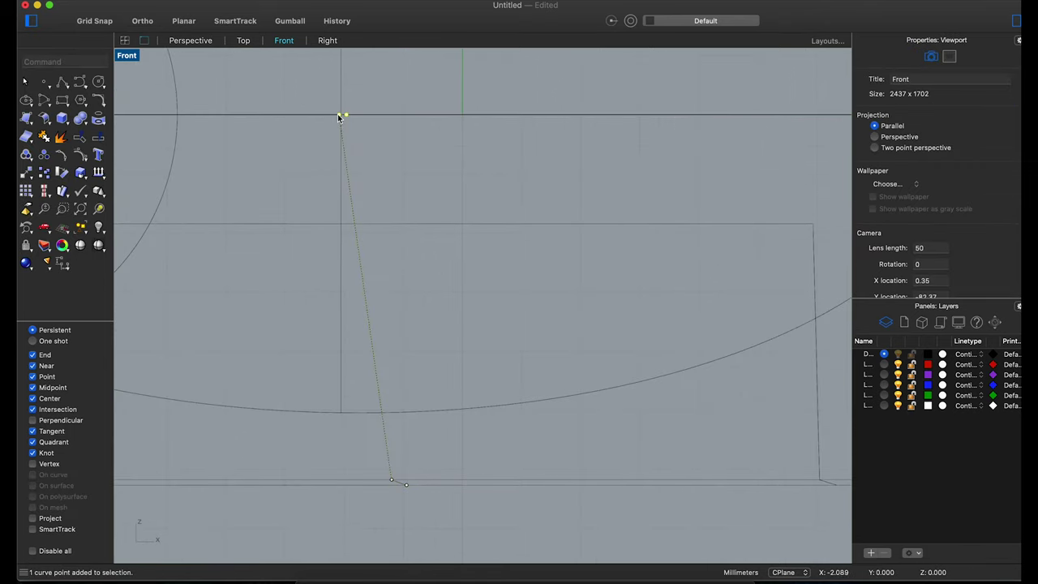
drag(339, 118, 354, 225)
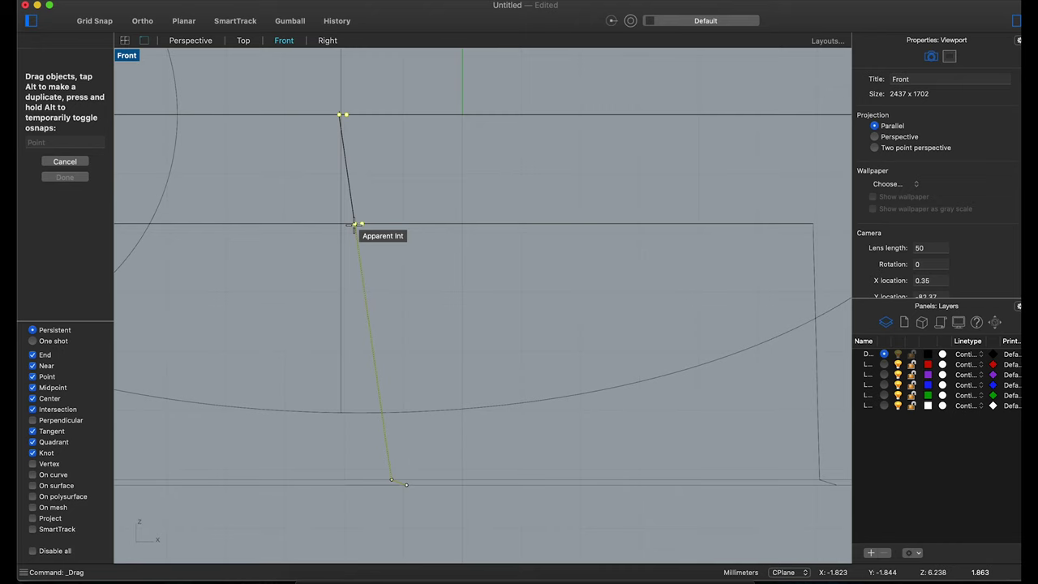
double_click(128, 57)
mouse_move(606, 188)
right_down()
mouse_move(577, 217)
mouse_move(719, 221)
right_up()
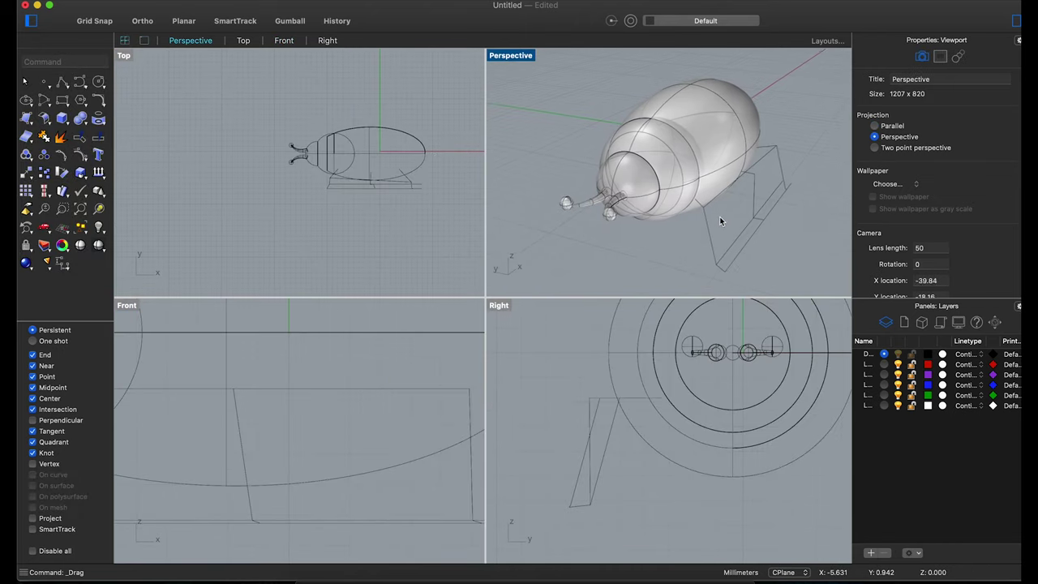
Delete the extra leg line and drag the next leg's foot outward.
scroll(352, 195, up, 5)
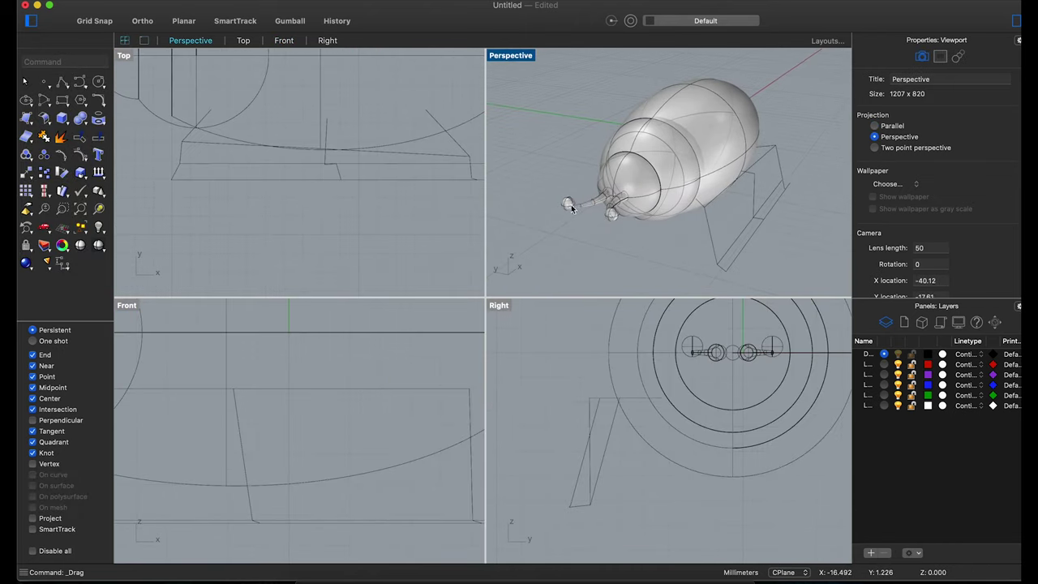
click(273, 180)
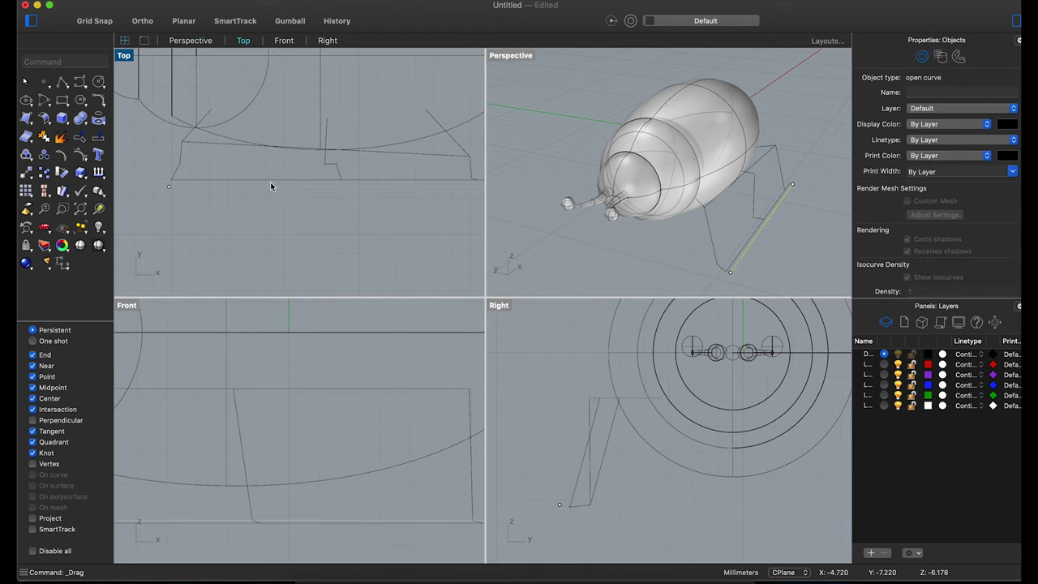
key(Delete)
click(337, 167)
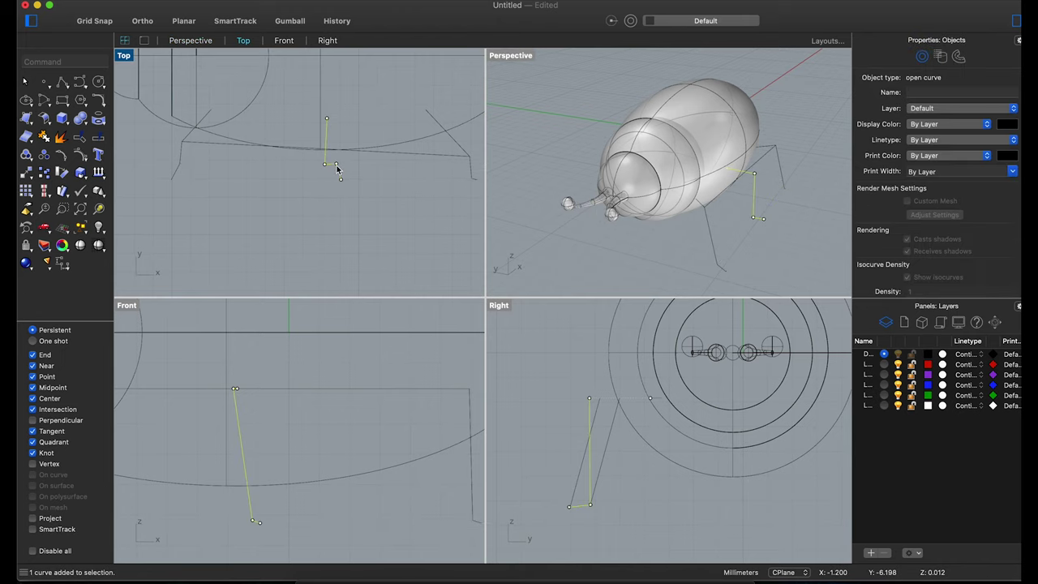
shift+drag(591, 508, 556, 504)
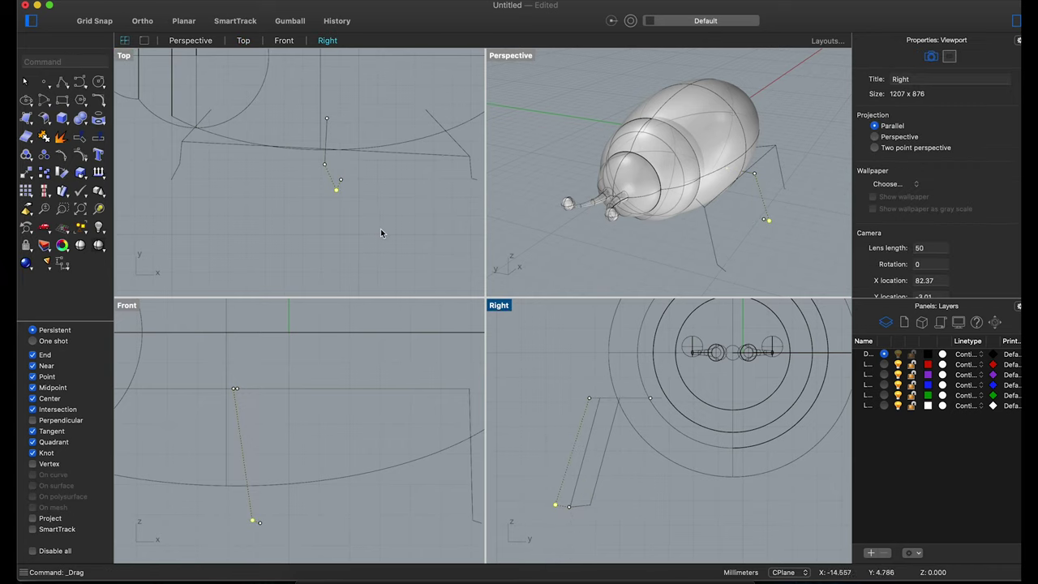
shift+drag(343, 185, 350, 207)
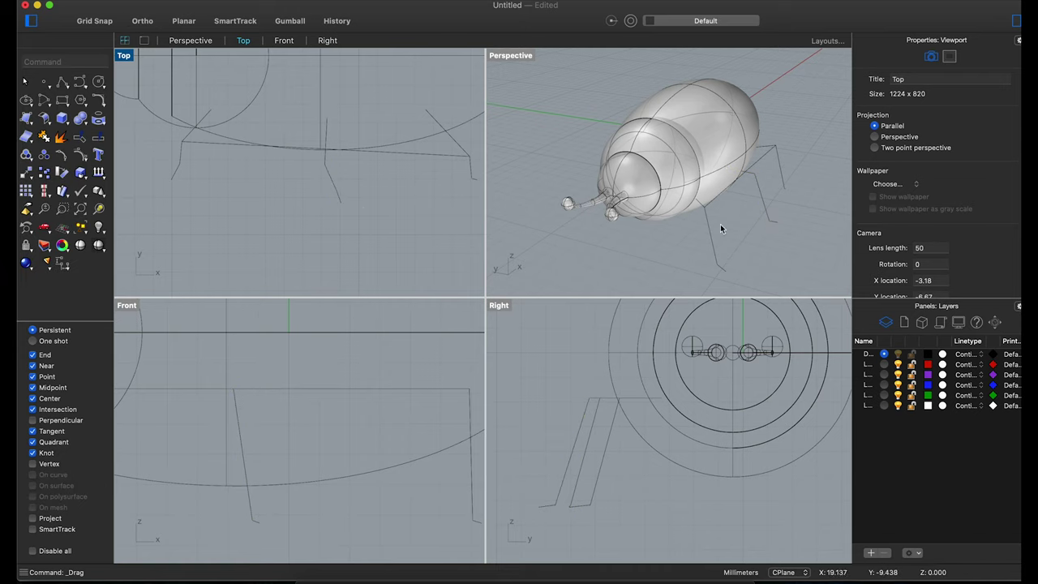
Delete a stray leg curve found in the Perspective view.
right_drag(720, 227, 620, 234)
click(620, 235)
key(Delete)
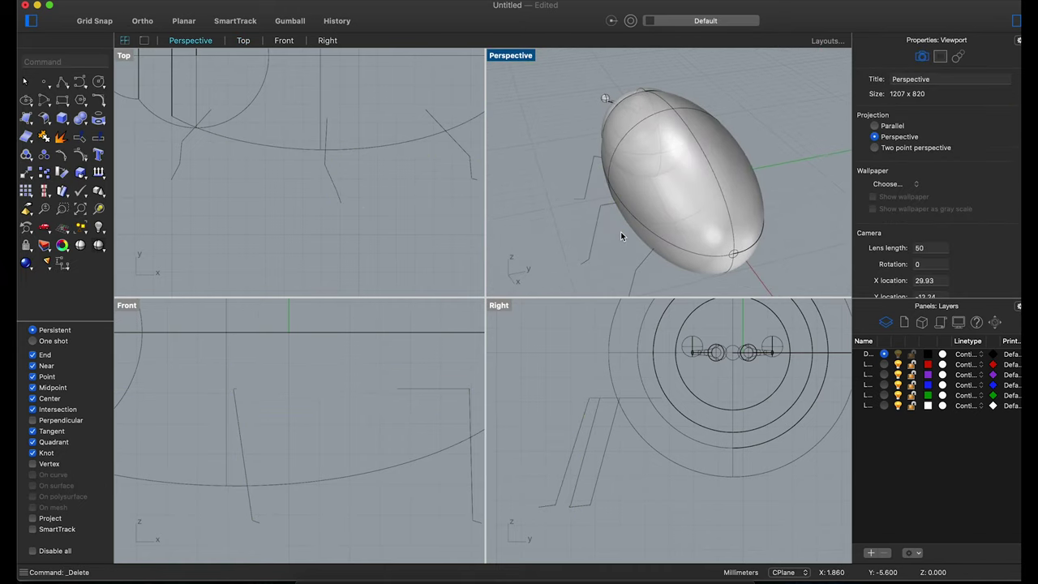
scroll(605, 263, down, 3)
scroll(605, 262, up, 5)
Nudge another leg curve's foot point and check the legs in perspective.
click(632, 274)
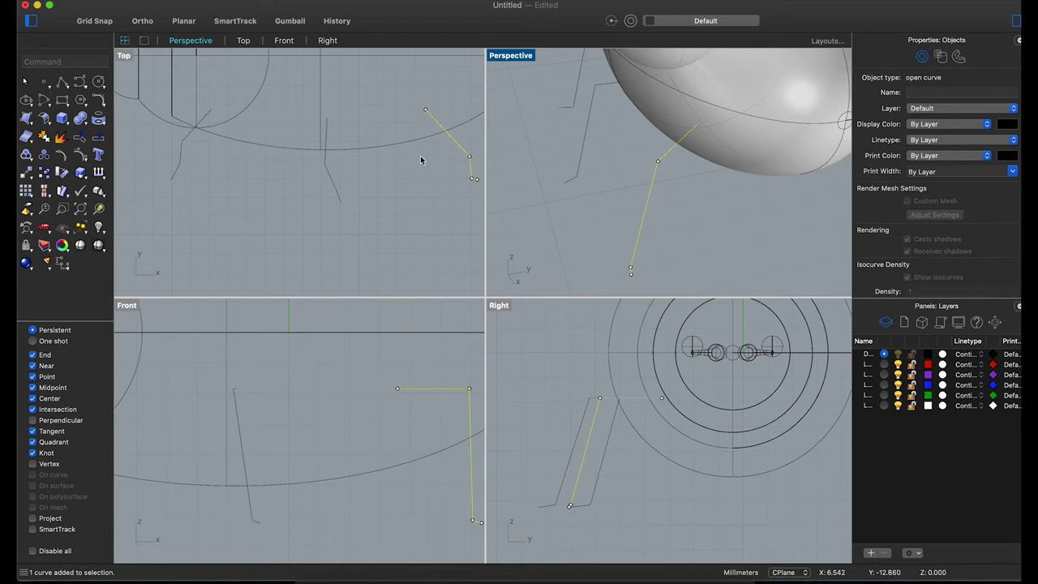
scroll(420, 160, down, 2)
scroll(338, 390, down, 3)
scroll(440, 192, down, 2)
scroll(415, 186, up, 4)
click(411, 181)
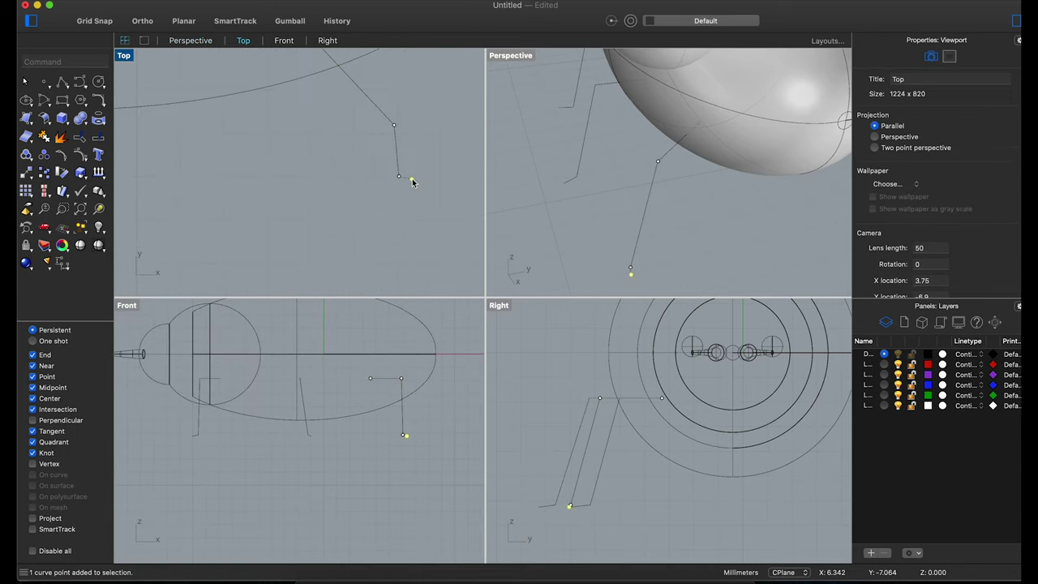
drag(411, 181, 415, 186)
mouse_move(649, 243)
right_down()
mouse_move(678, 268)
mouse_move(648, 232)
mouse_move(760, 232)
mouse_move(744, 211)
mouse_move(735, 215)
mouse_move(737, 170)
mouse_move(725, 194)
mouse_move(535, 219)
mouse_move(552, 134)
mouse_move(792, 157)
mouse_move(803, 177)
right_up()
scroll(428, 228, down, 3)
scroll(537, 195, up, 5)
scroll(584, 202, down, 2)
scroll(232, 336, down, 2)
scroll(228, 320, up, 4)
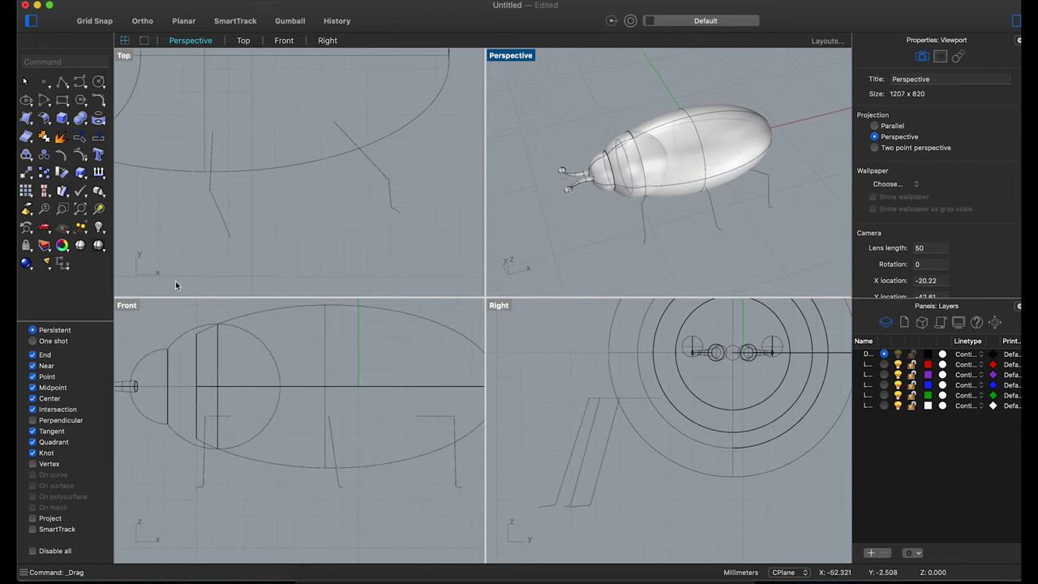
Draw a box by base corners and height near the body's front.
click(81, 84)
click(217, 311)
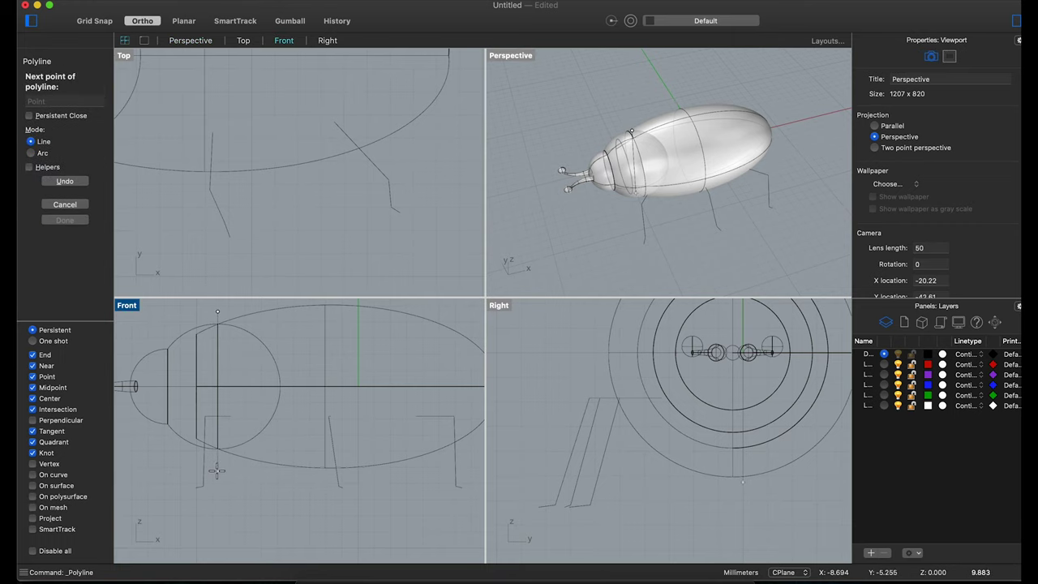
key(Escape)
click(62, 119)
click(219, 312)
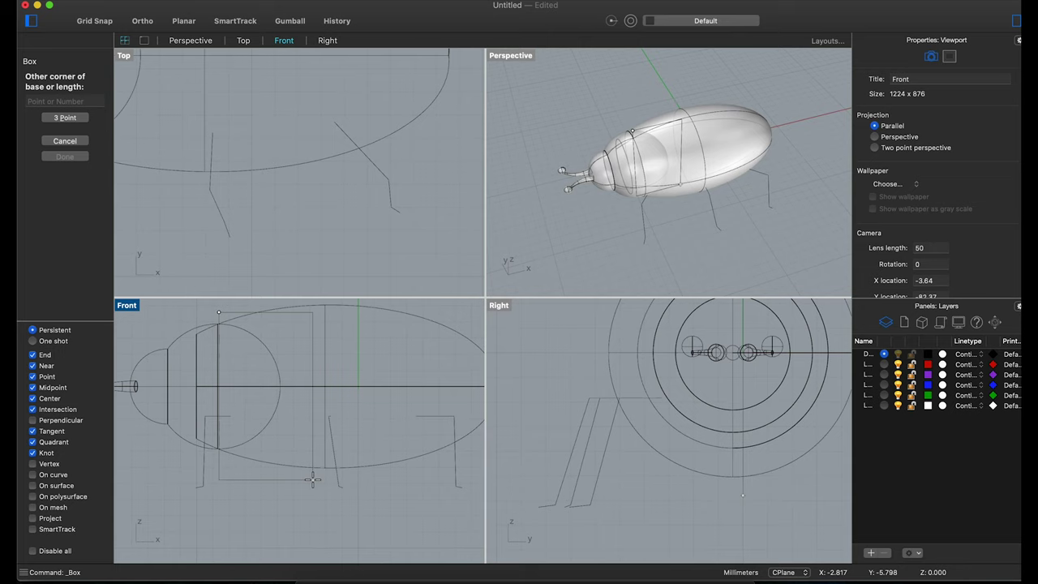
scroll(312, 455, down, 5)
scroll(292, 202, down, 5)
click(292, 276)
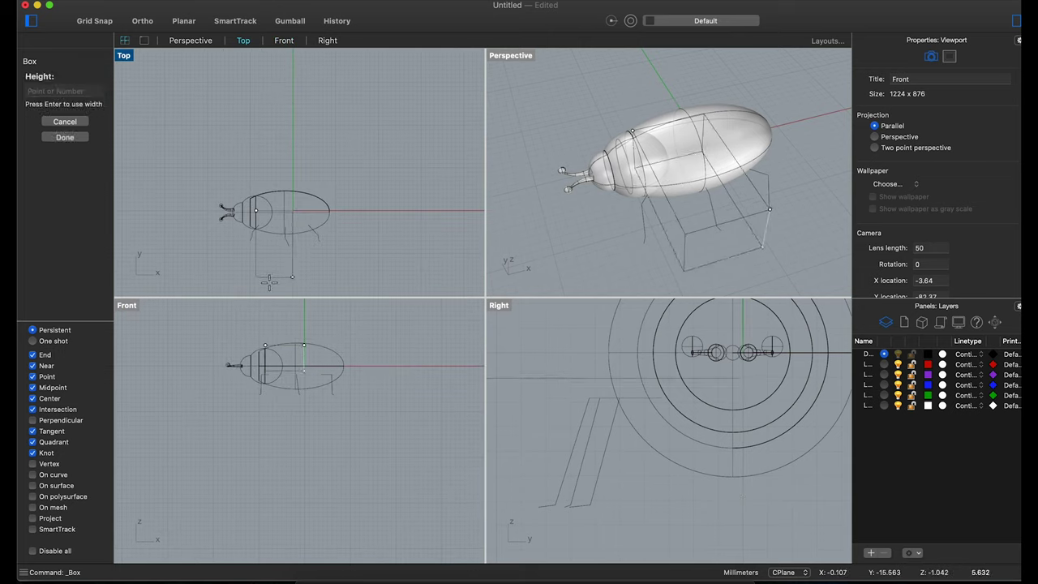
click(276, 349)
Move the box over the front of the body.
shift+drag(304, 347, 257, 238)
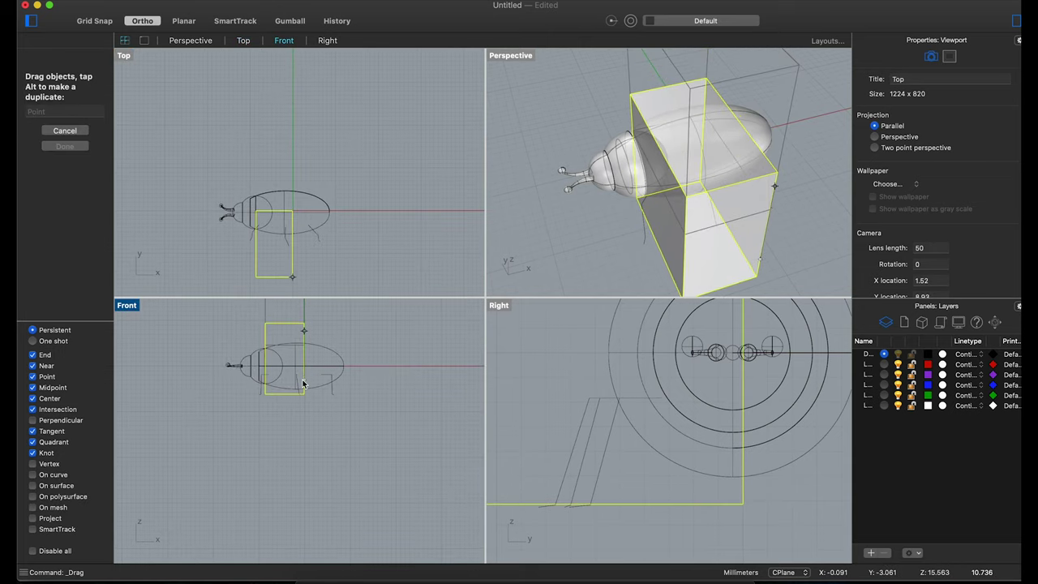
scroll(255, 204, up, 5)
scroll(255, 167, up, 3)
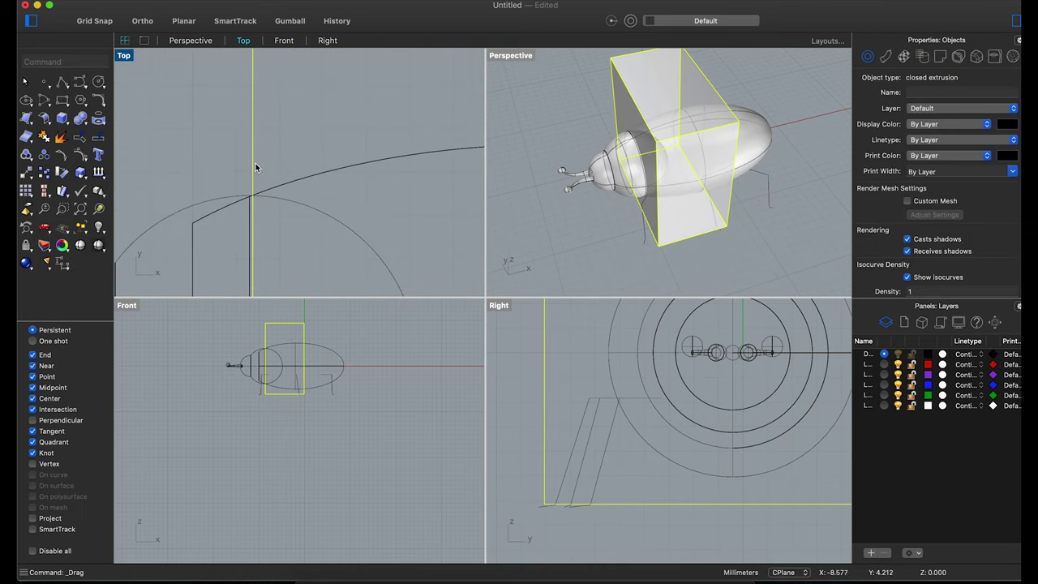
drag(255, 167, 252, 170)
click(320, 210)
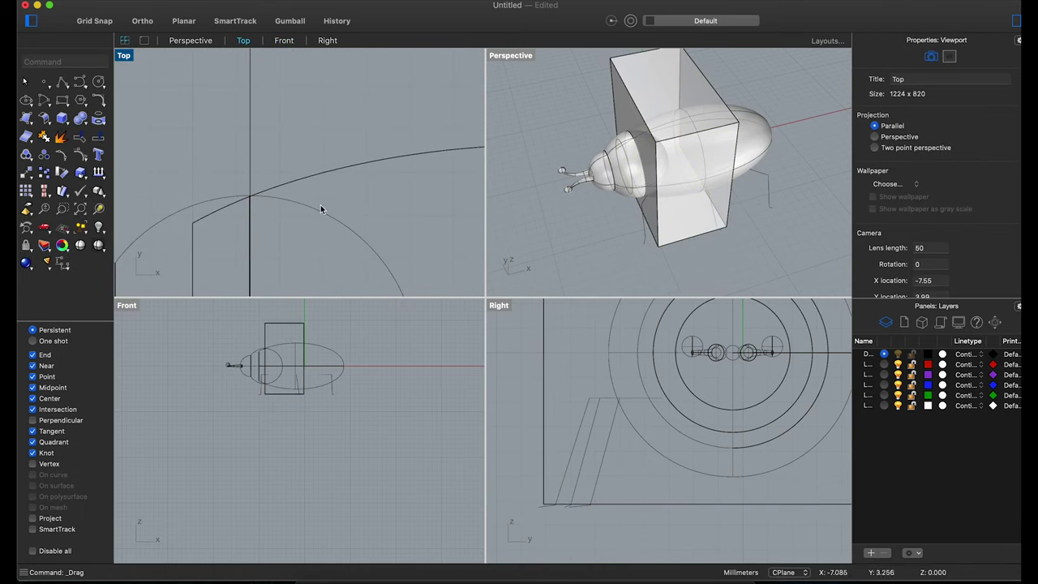
Boolean Difference the box from the body.
click(80, 120)
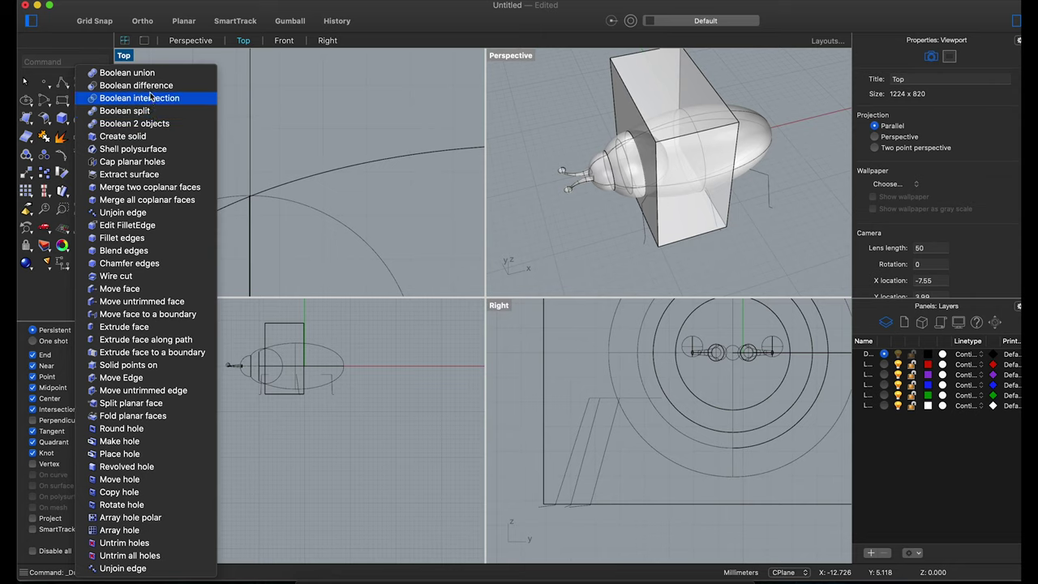
click(101, 93)
click(225, 197)
key(Return)
click(251, 156)
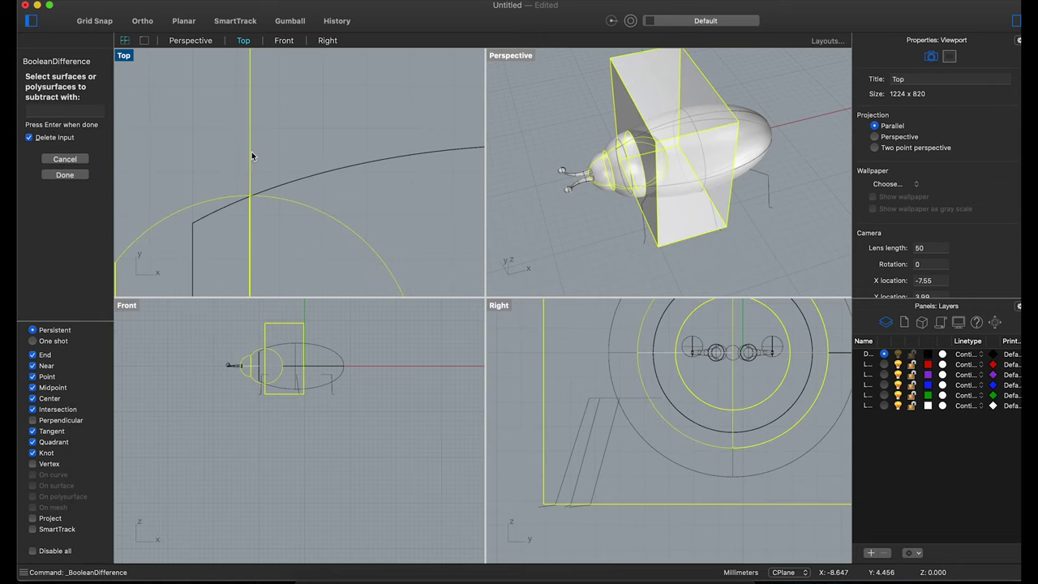
key(Return)
scroll(276, 158, down, 5)
Isolate the body shell, hiding all other objects.
scroll(283, 178, up, 3)
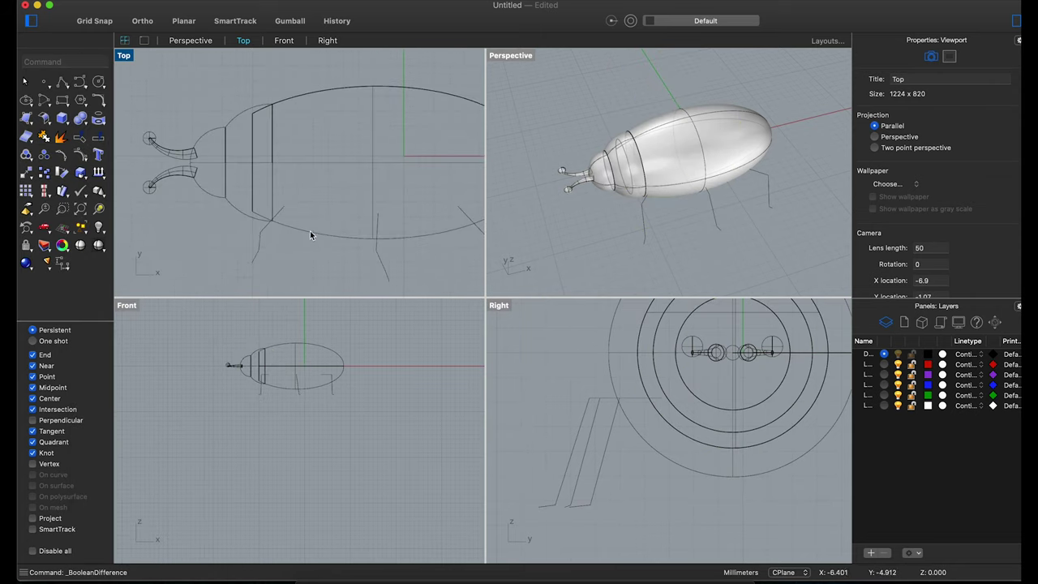
click(310, 230)
click(298, 268)
scroll(282, 232, down, 3)
click(374, 188)
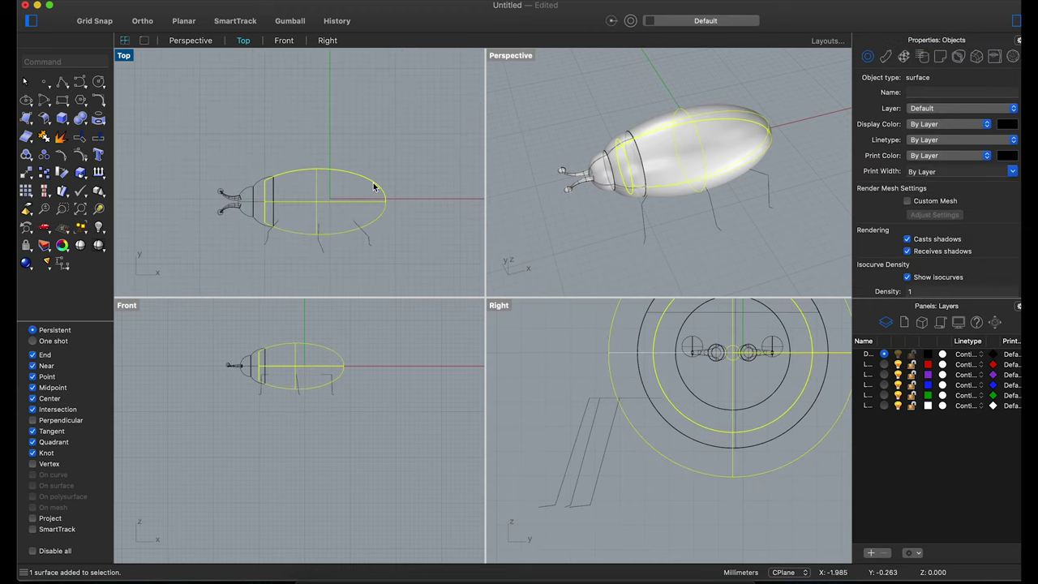
click(101, 230)
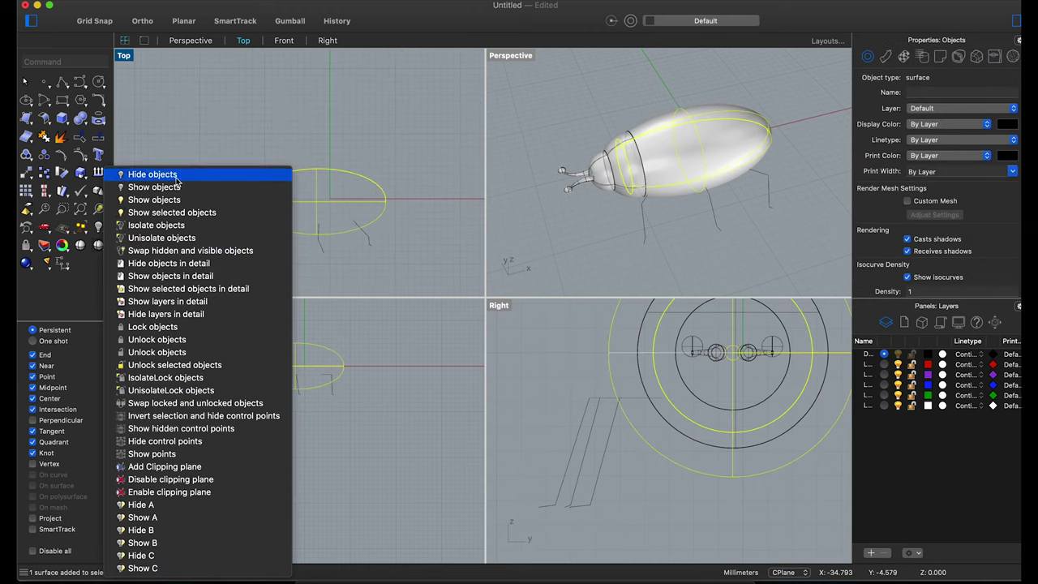
click(156, 225)
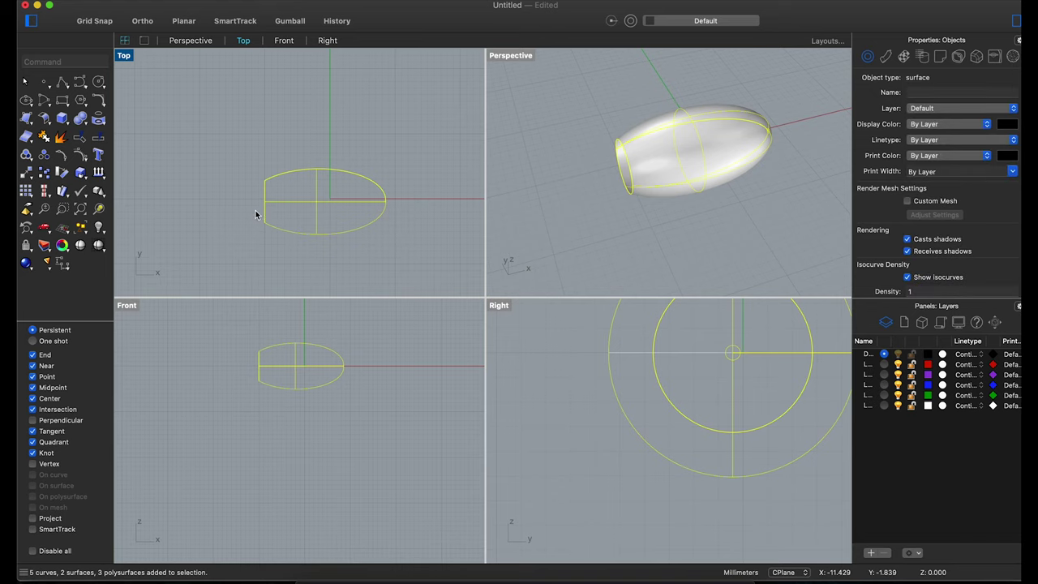
mouse_move(645, 178)
right_down()
mouse_move(656, 177)
mouse_move(640, 168)
right_up()
Cap the body's open end with the Cap command.
text(cap)
key(Return)
click(551, 205)
Copy the capped body, placing the duplicate slightly to the right.
click(640, 169)
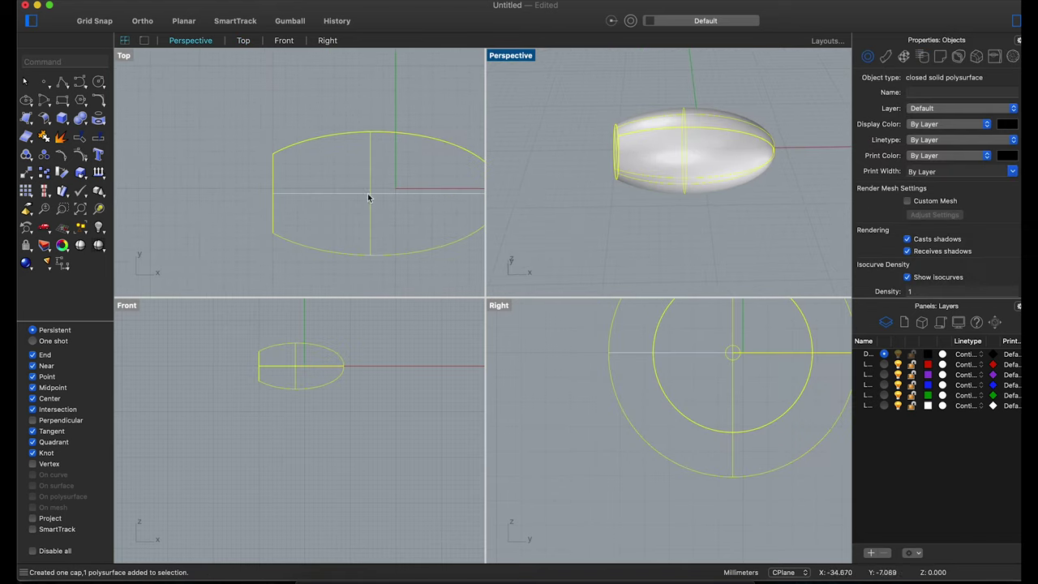
scroll(366, 195, down, 2)
text(Copy)
key(Return)
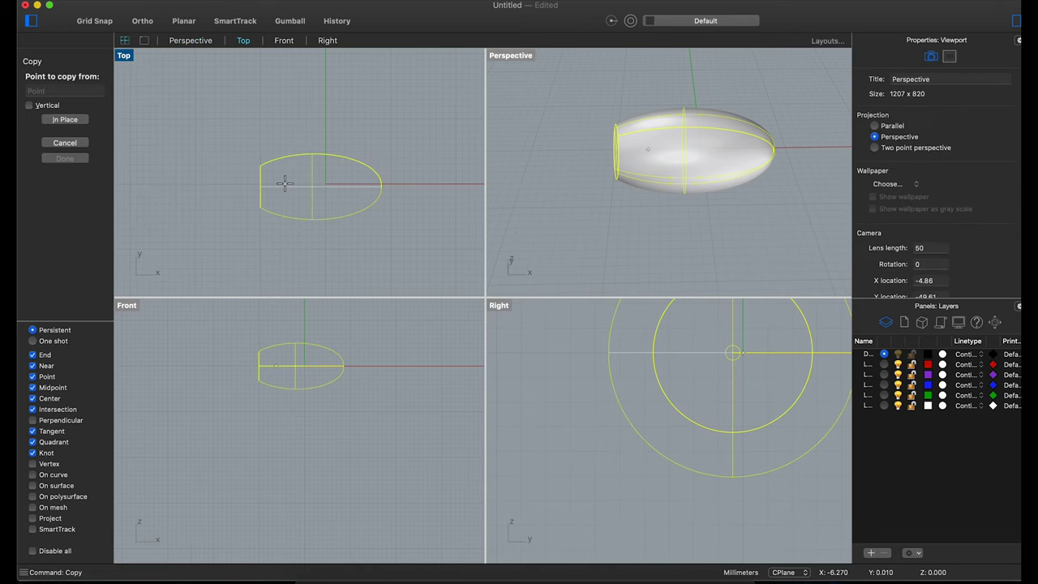
click(281, 185)
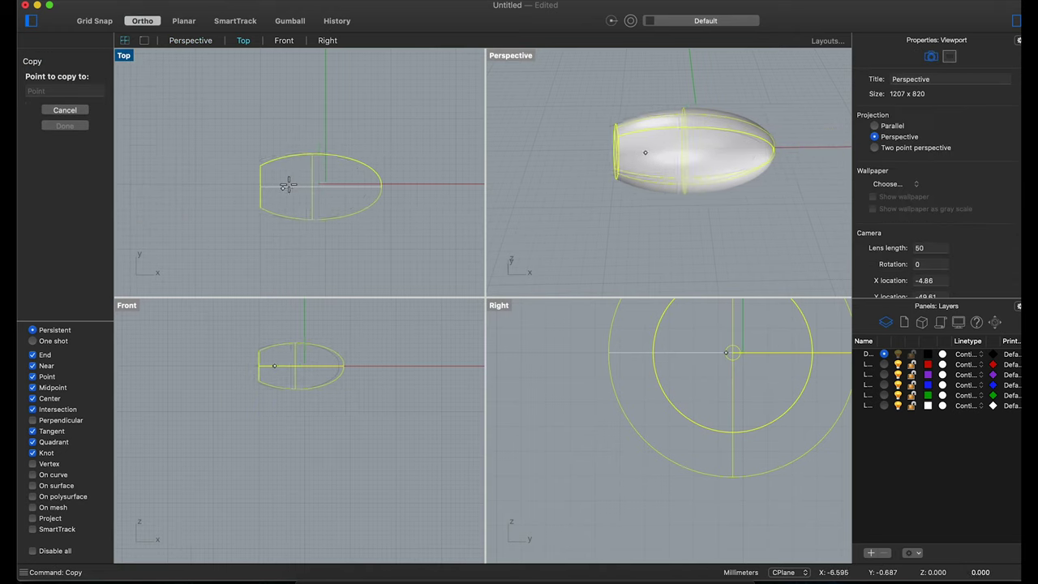
click(299, 189)
key(Return)
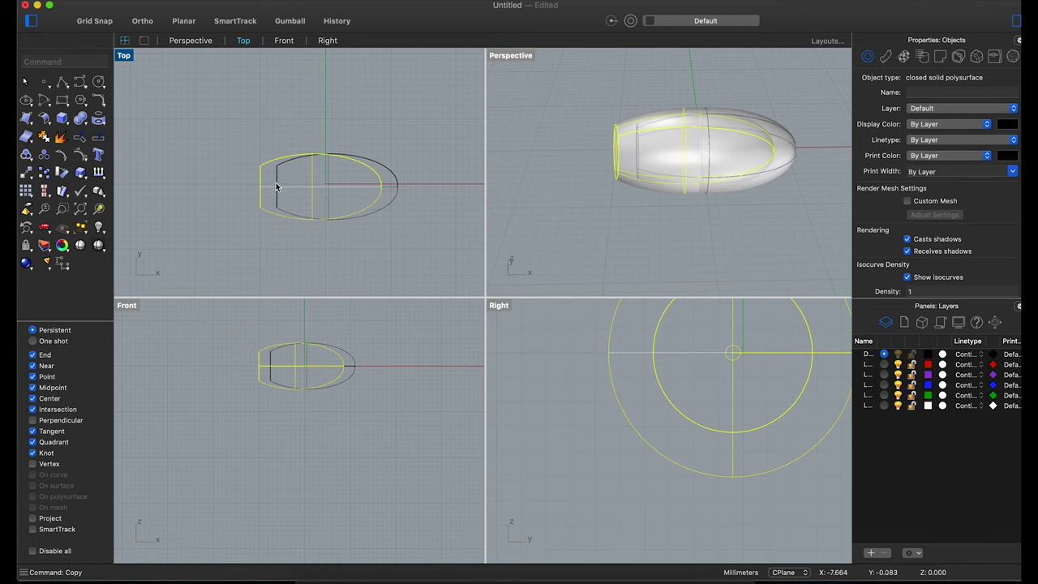
scroll(395, 189, up, 3)
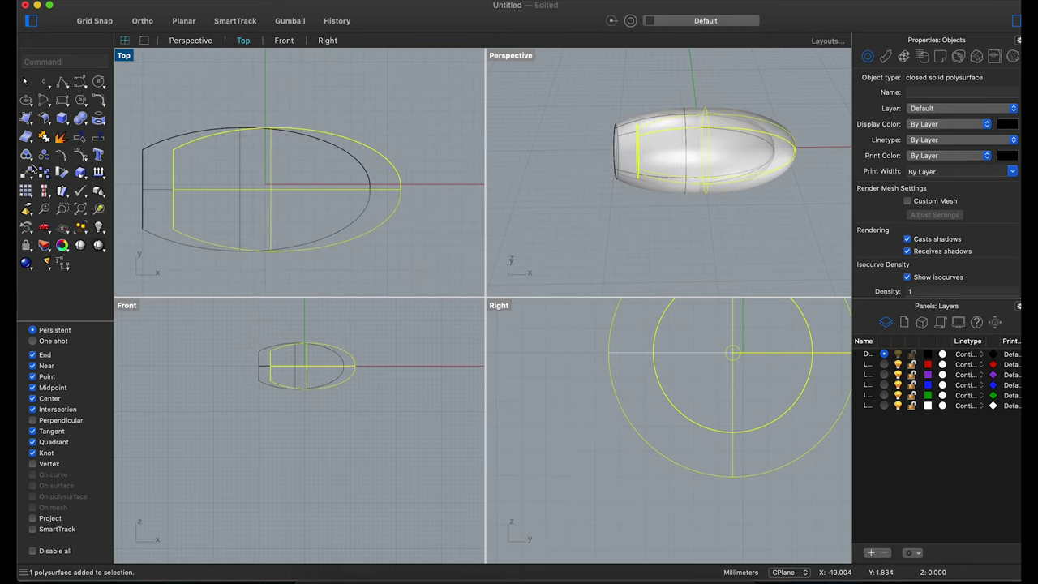
click(79, 172)
Shrink the copied body by reference points and move it inside the shell.
click(173, 189)
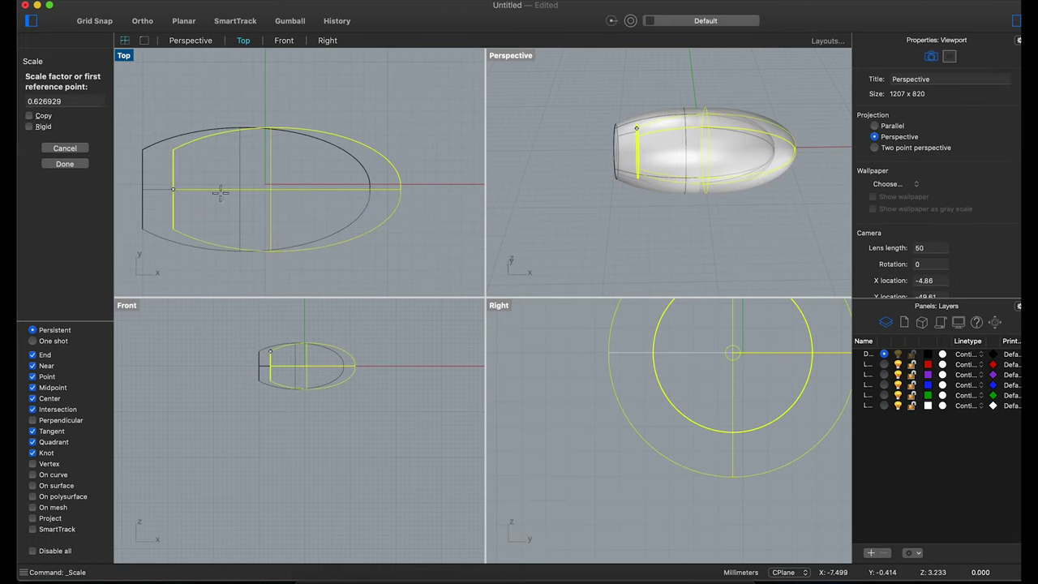
shift+click(436, 189)
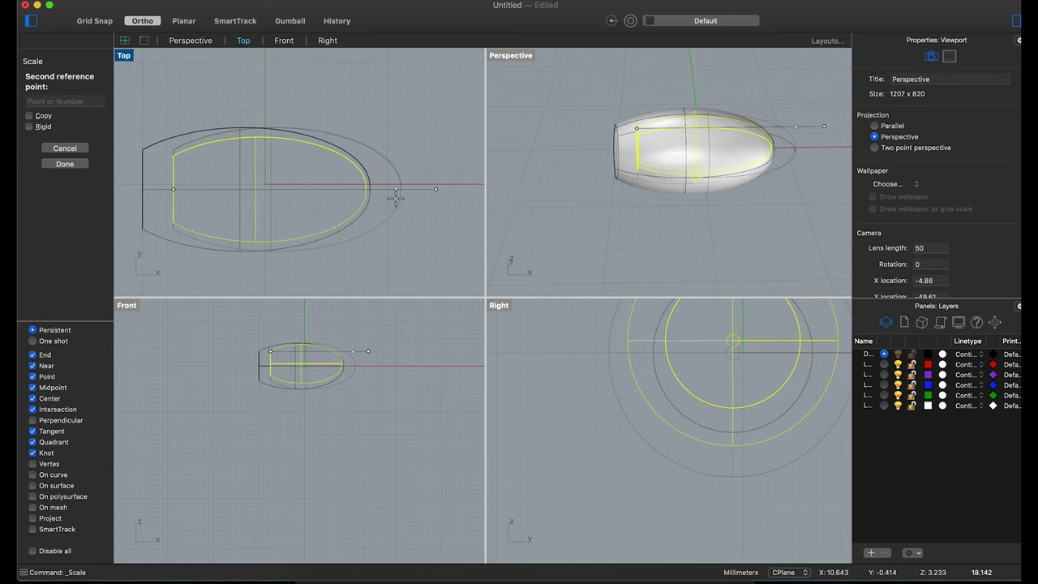
click(396, 195)
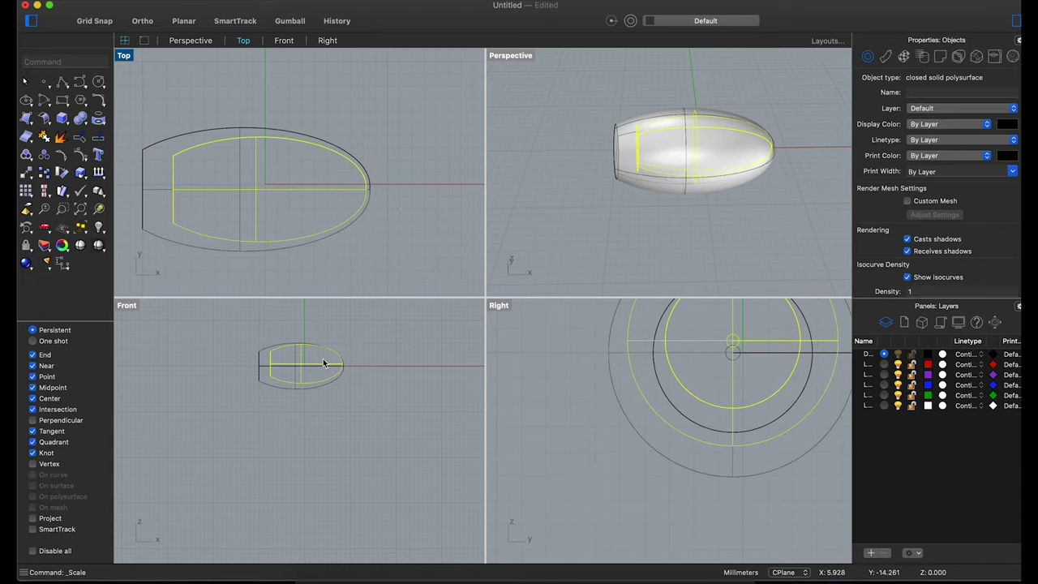
scroll(324, 361, up, 3)
drag(307, 369, 294, 369)
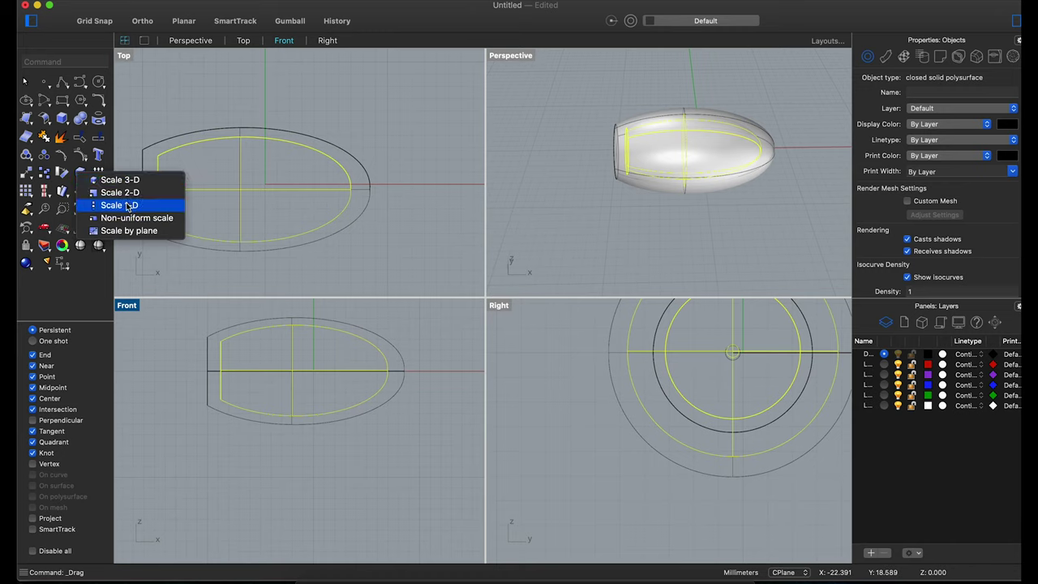
Scale1D the copy vertically with Ortho, picking base and reference points.
drag(63, 119, 96, 204)
click(292, 371)
scroll(318, 313, up, 3)
key(shift)
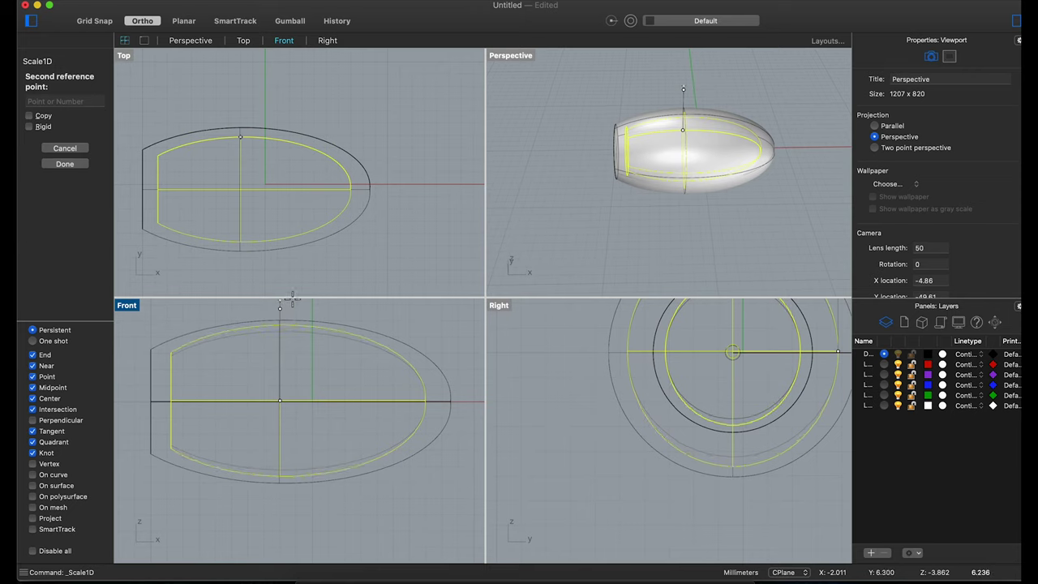
scroll(285, 312, down, 2)
scroll(285, 318, up, 2)
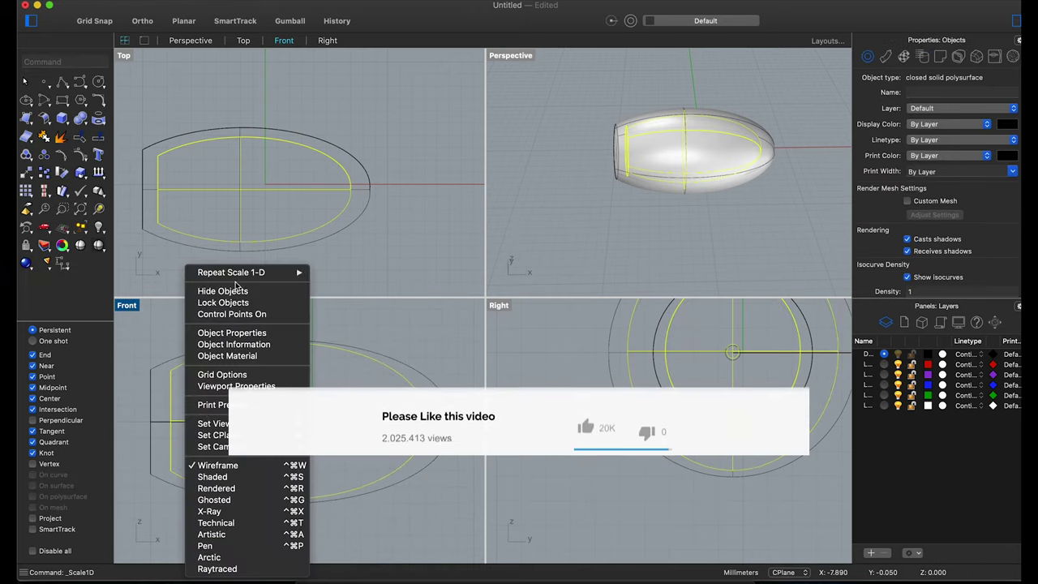
click(187, 412)
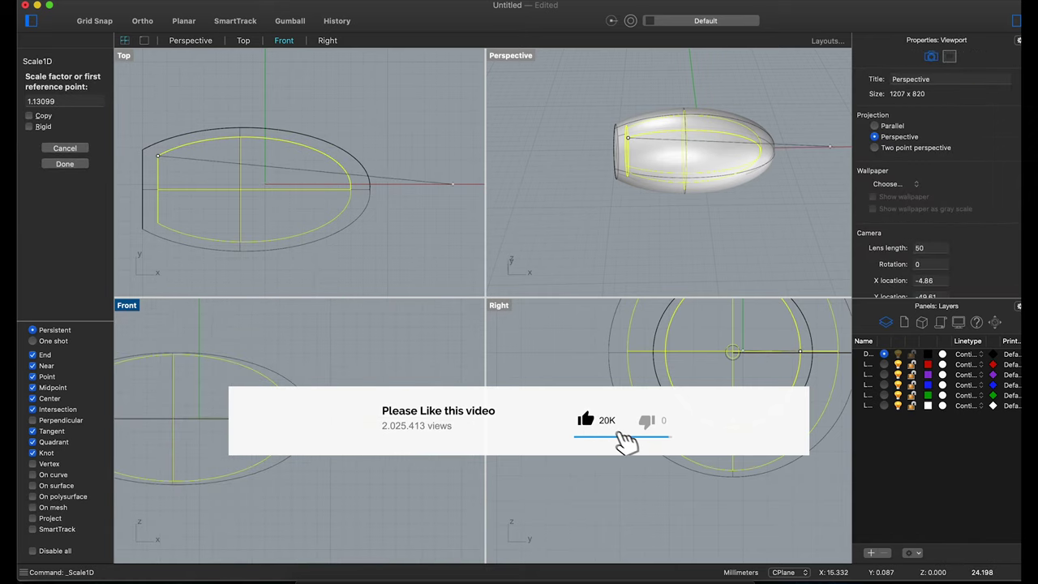
click(158, 155)
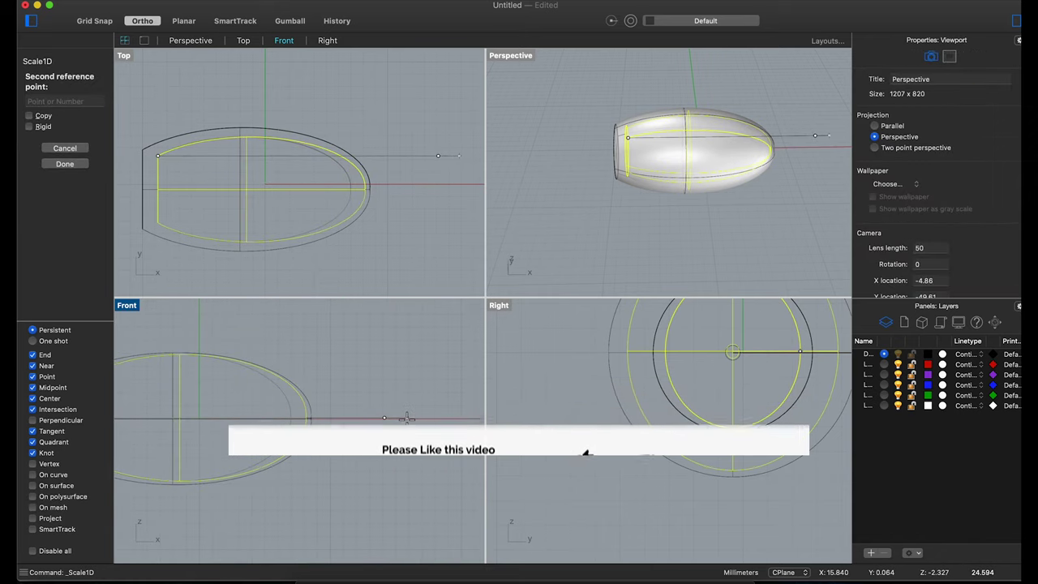
click(401, 422)
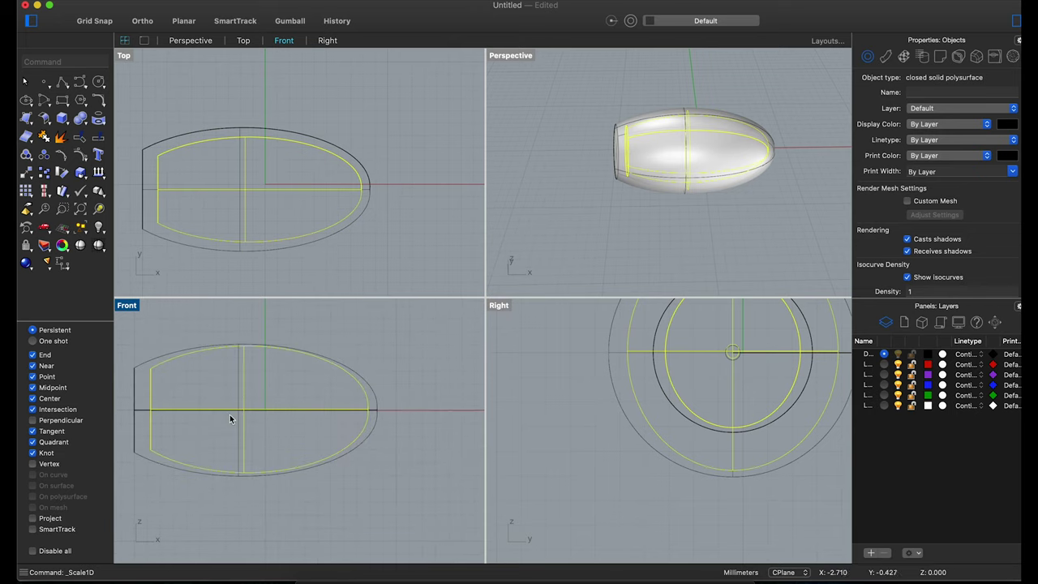
Repeat Scale1D from the body centre, setting the first reference above it.
right_click(231, 416)
click(285, 277)
click(239, 409)
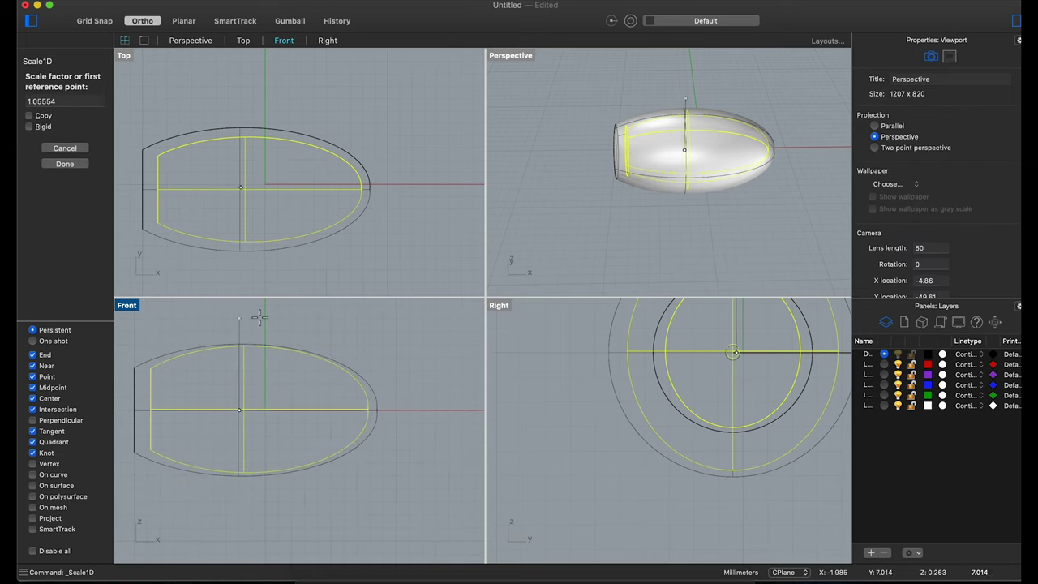
click(240, 471)
Finish stretching the egg body and re-centre it in the front and perspective views.
click(258, 326)
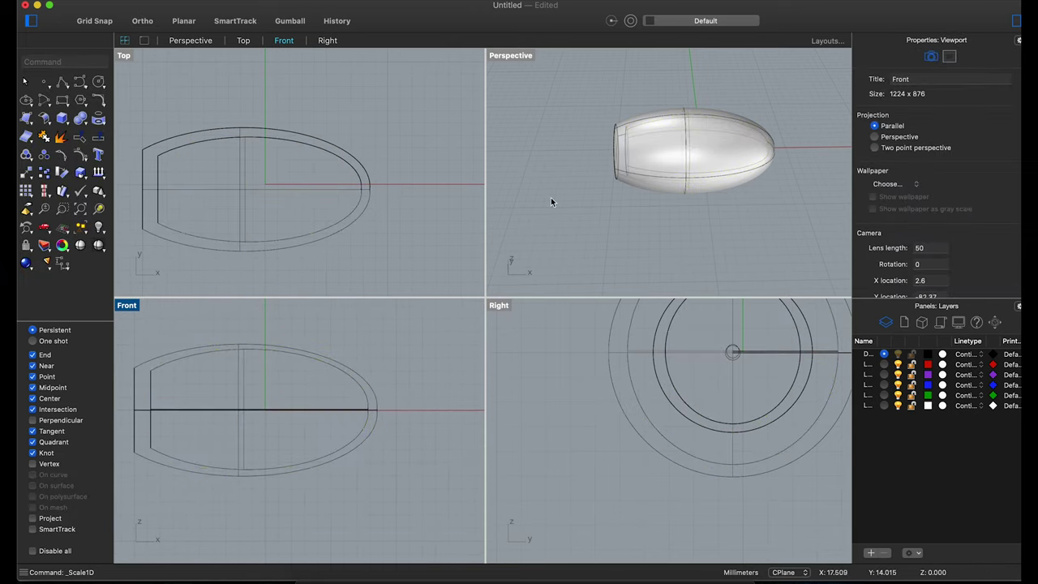
right_drag(551, 197, 244, 157)
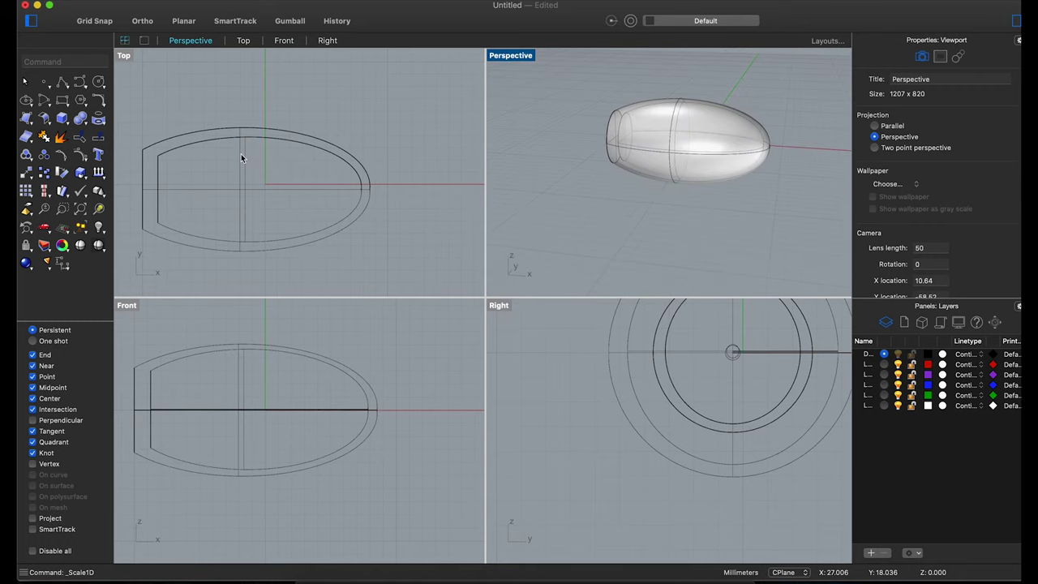
scroll(243, 157, down, 3)
right_drag(150, 405, 216, 398)
scroll(216, 397, up, 2)
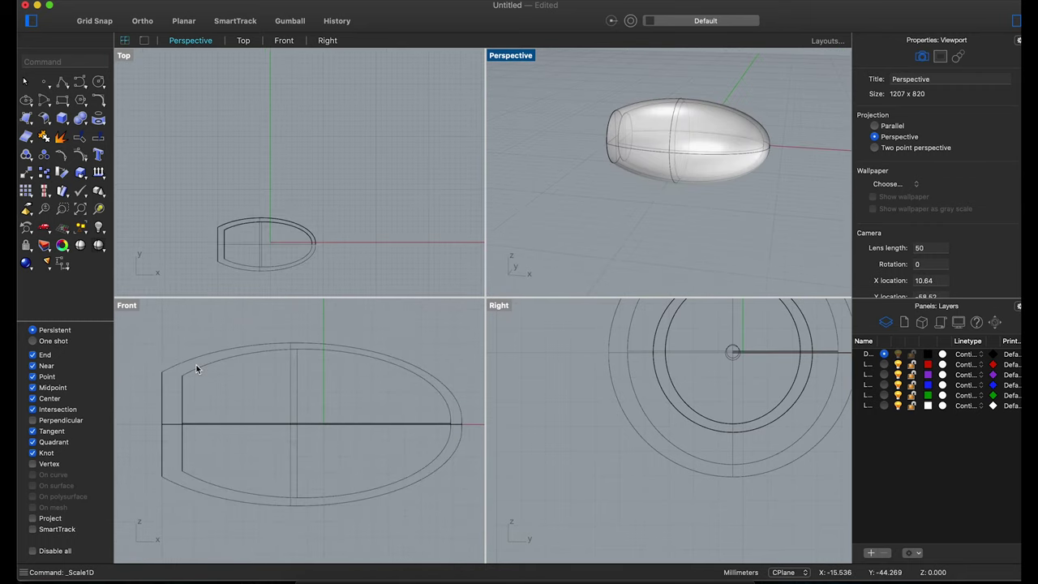
scroll(203, 369, down, 3)
right_drag(678, 108, 717, 99)
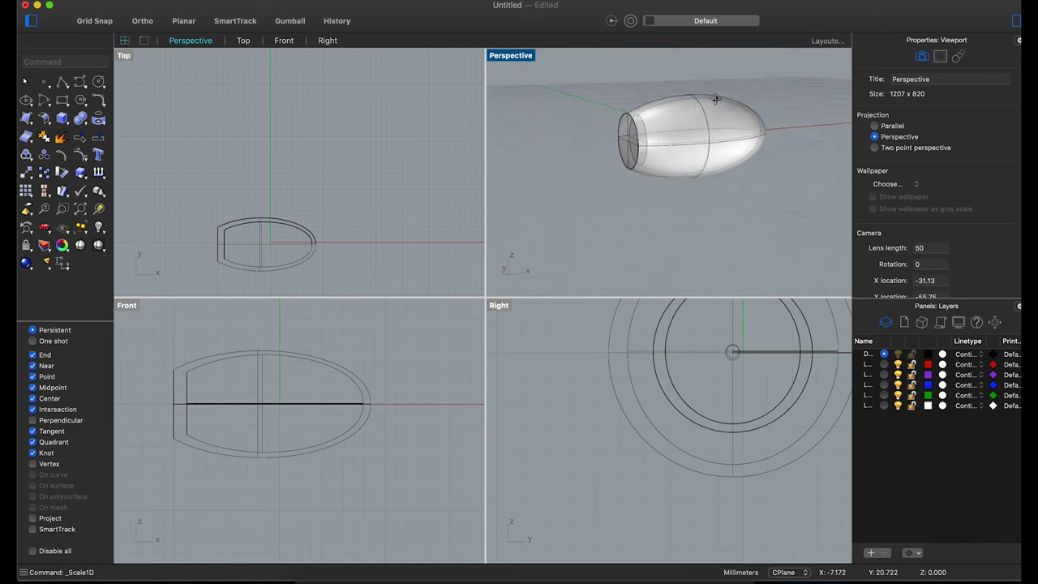
click(204, 373)
Duplicate the layer as a new red layer, briefly hiding and reshowing the Default layer.
click(274, 367)
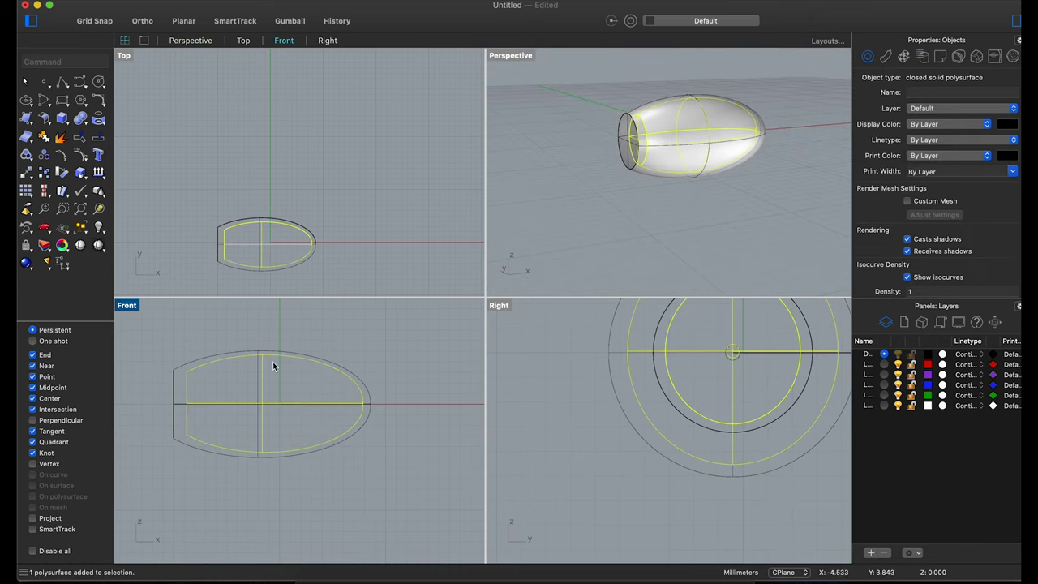
right_click(872, 369)
click(914, 436)
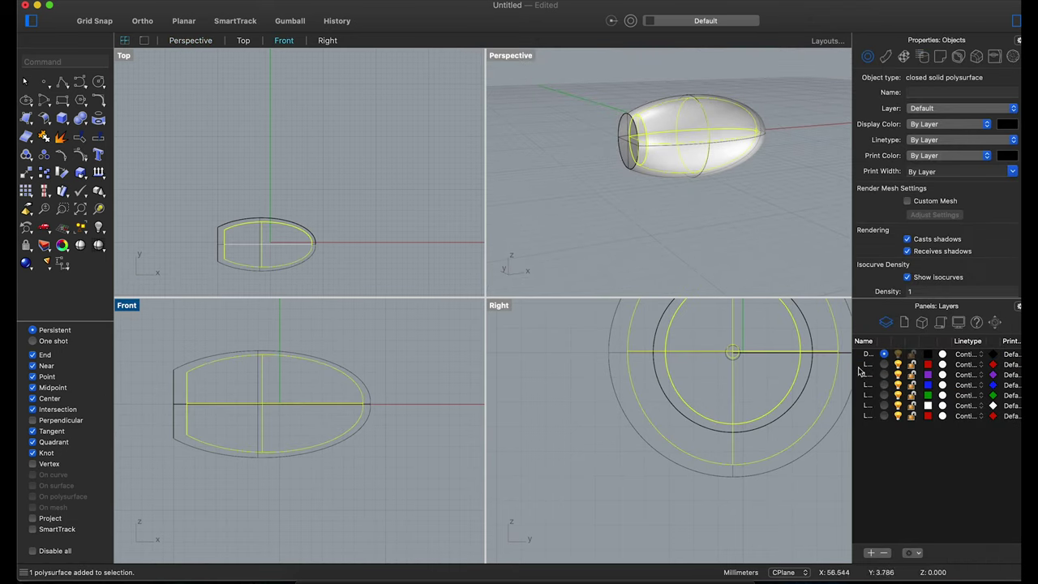
click(898, 355)
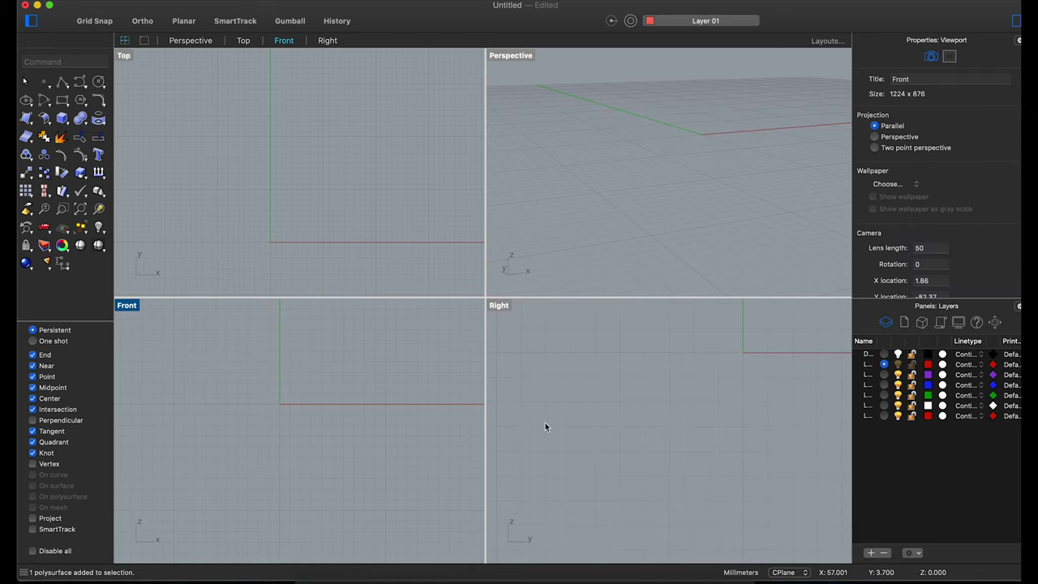
click(898, 356)
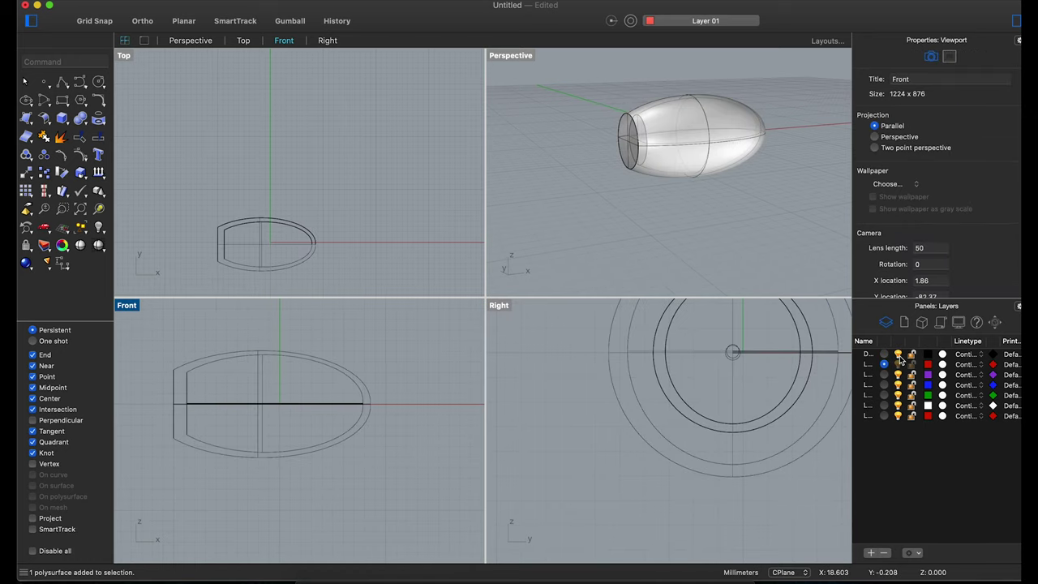
Copy the egg onto the red layer and hide the original on the Default layer.
click(776, 414)
right_click(871, 365)
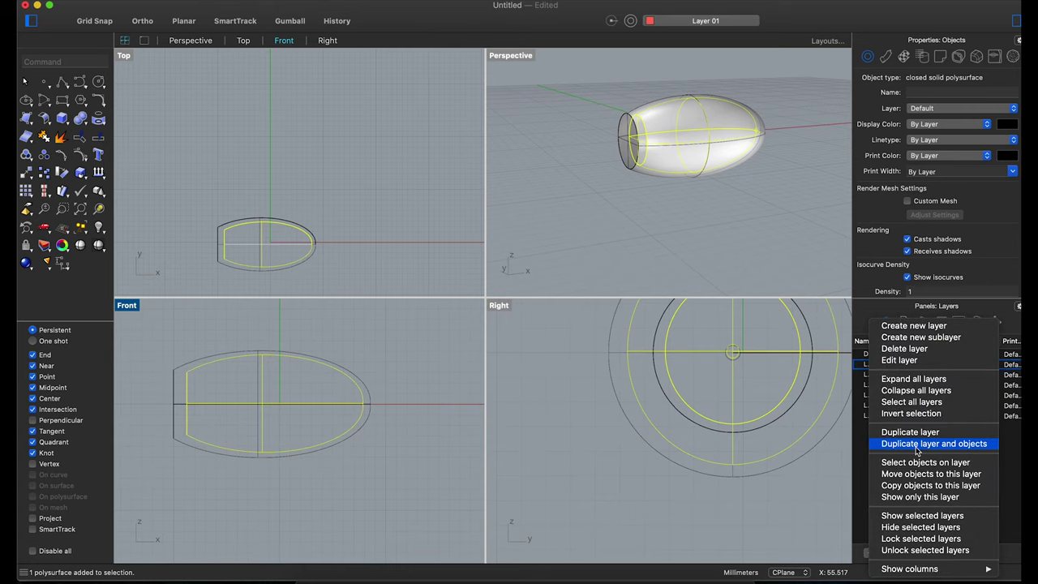
click(930, 485)
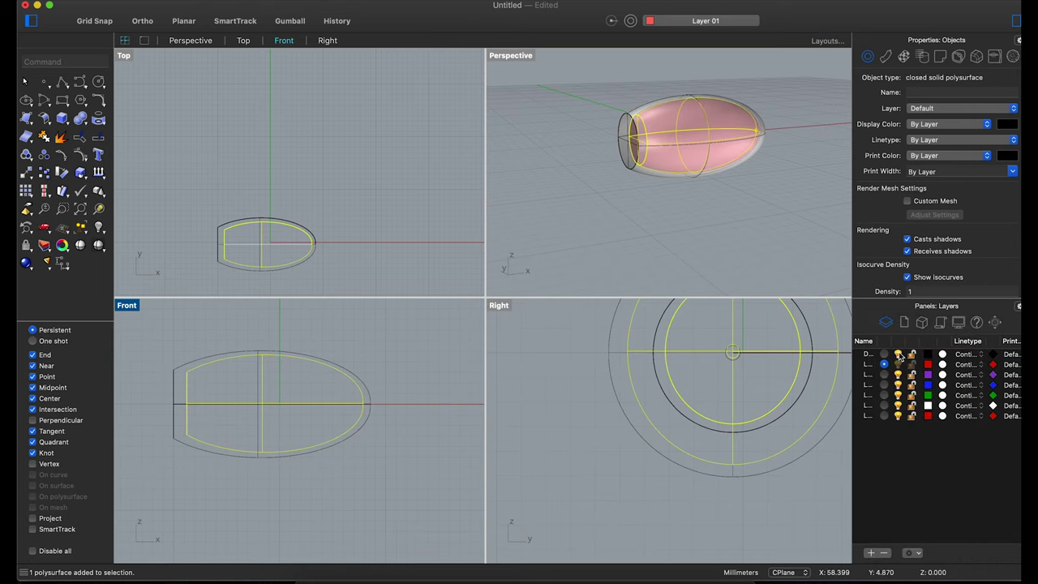
click(898, 355)
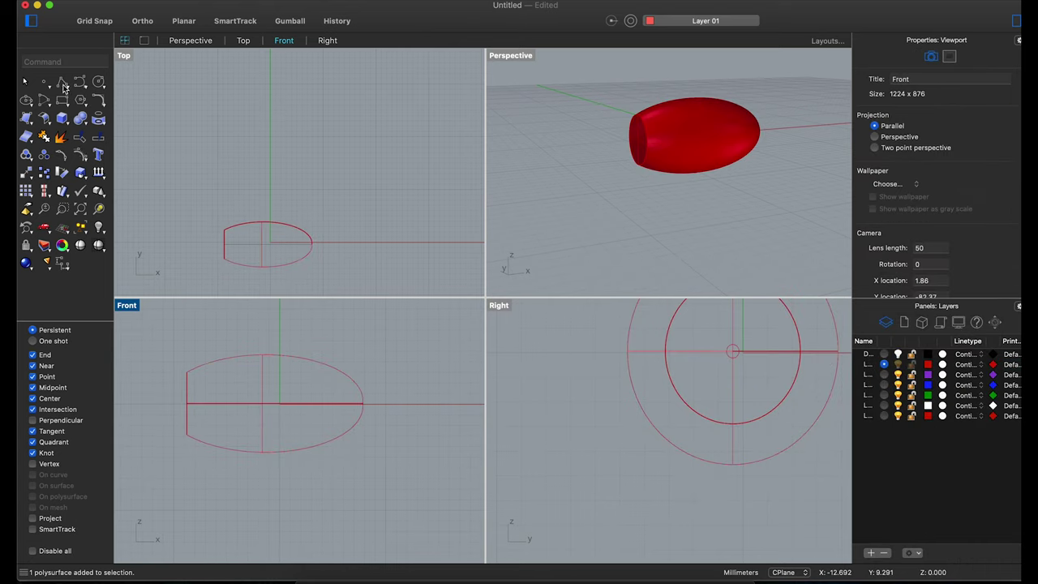
Draw a box over the top of the egg and centre it in Top view.
click(62, 120)
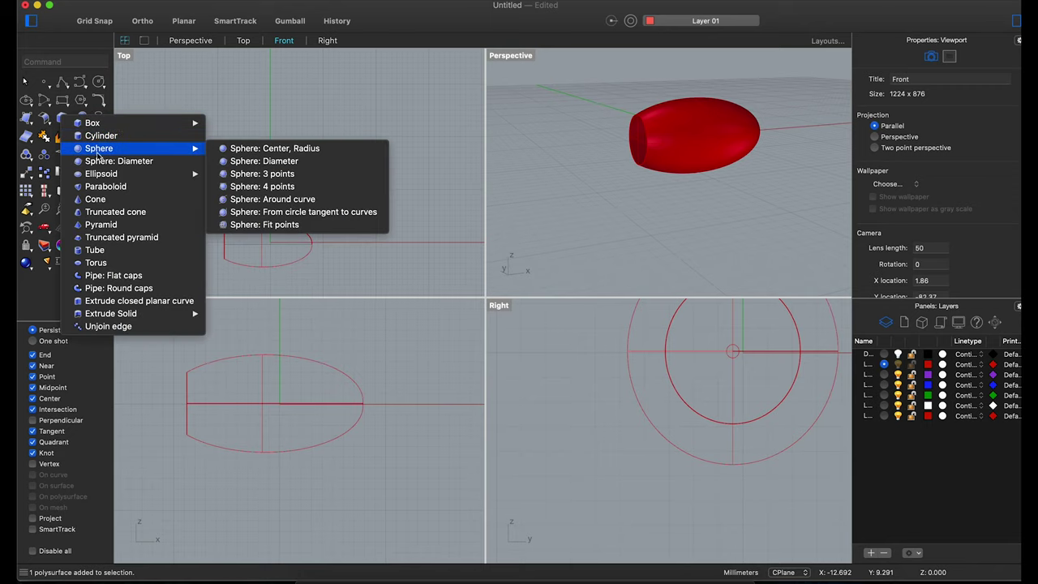
click(216, 349)
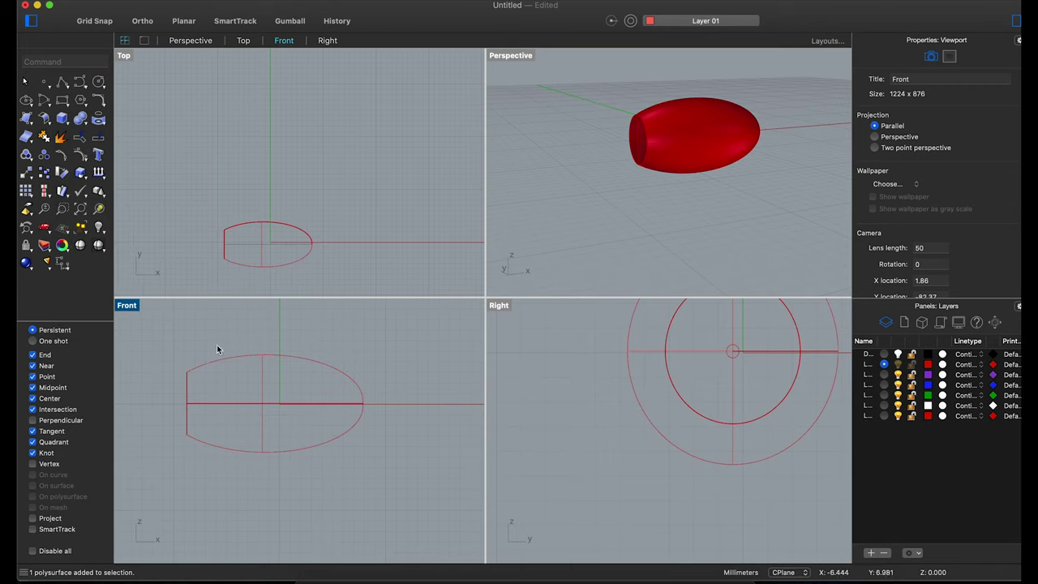
click(63, 119)
click(175, 326)
click(389, 372)
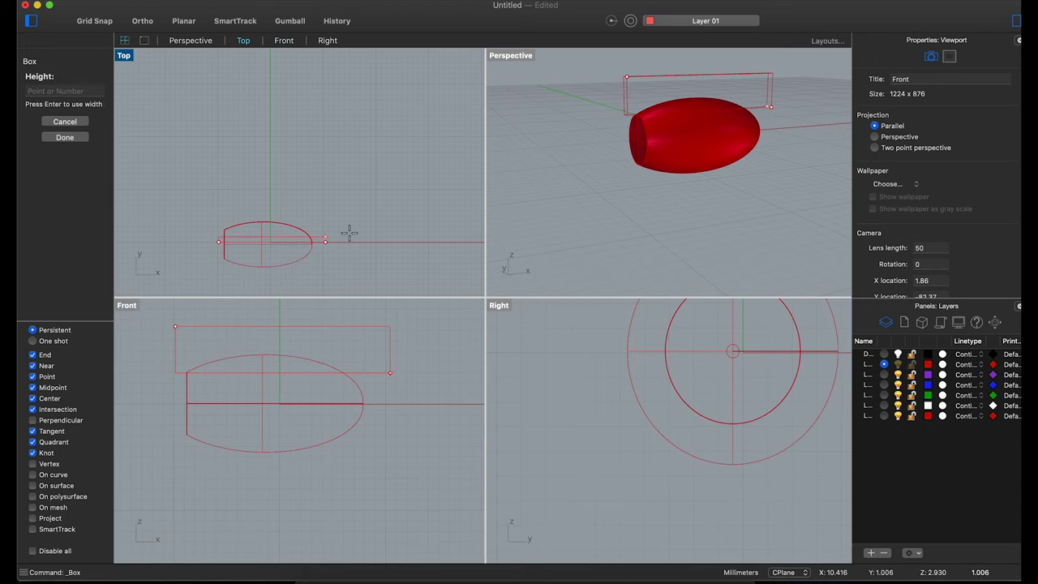
click(358, 159)
shift+drag(325, 191, 325, 234)
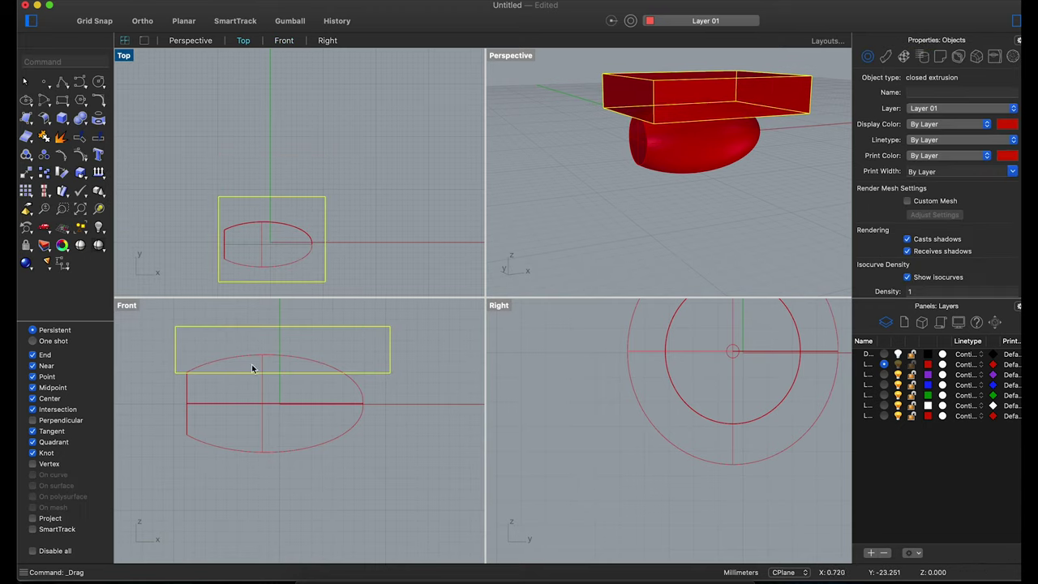
Bend the box twice so its ends curve down into an arch.
click(63, 173)
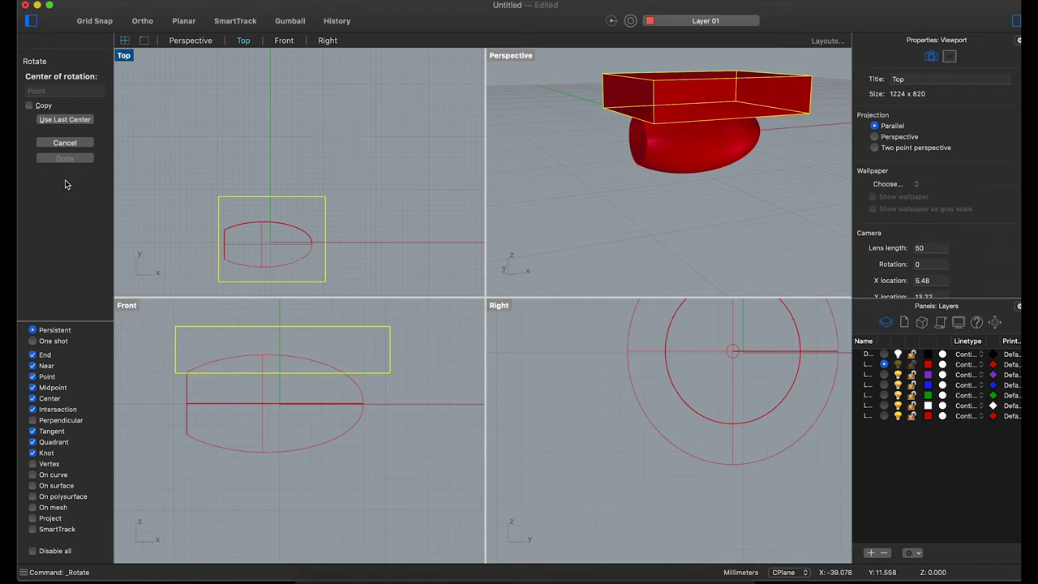
key(Escape)
click(64, 193)
click(89, 260)
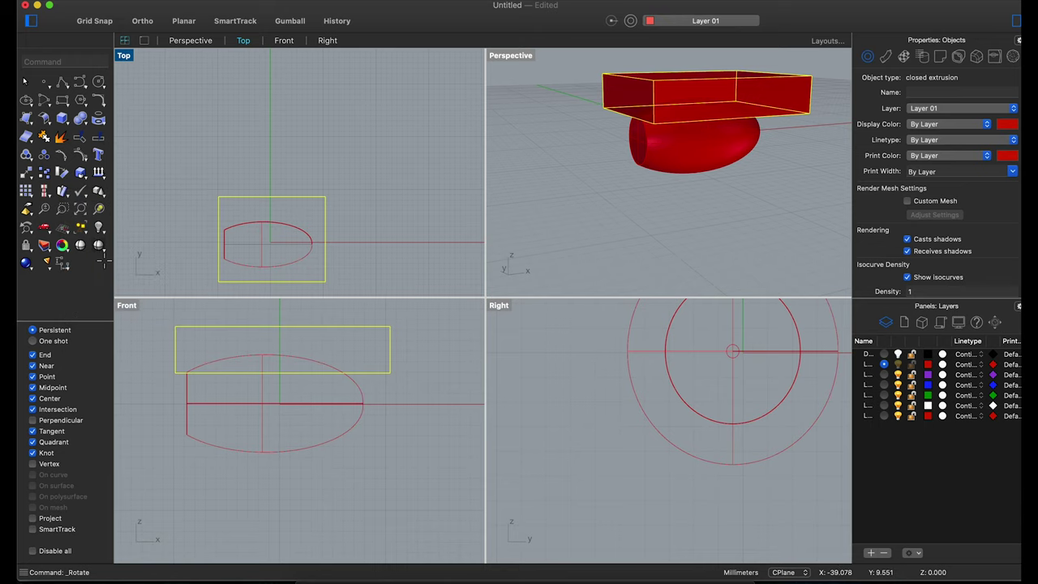
click(409, 347)
click(402, 332)
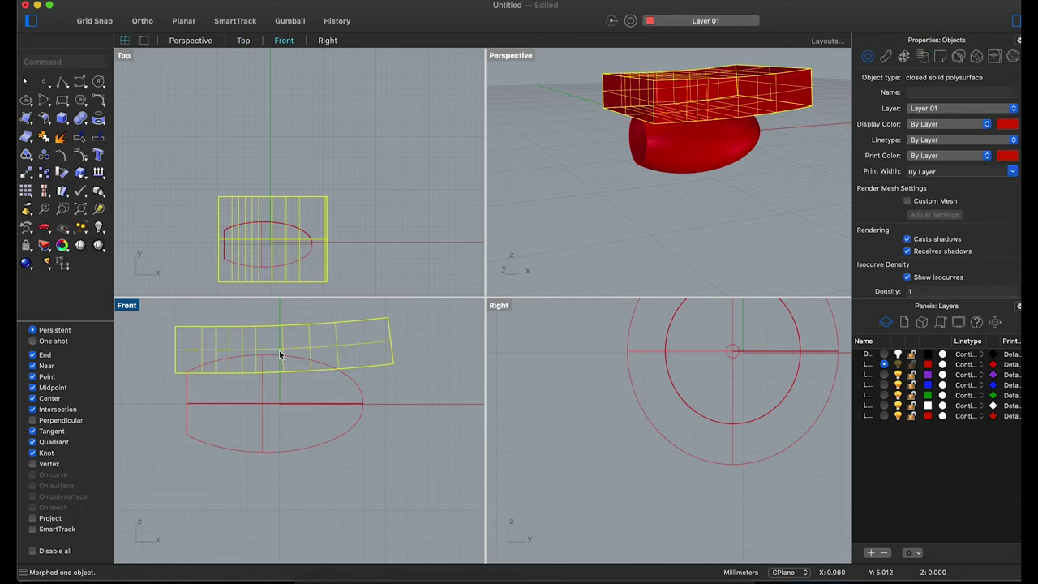
right_click(276, 266)
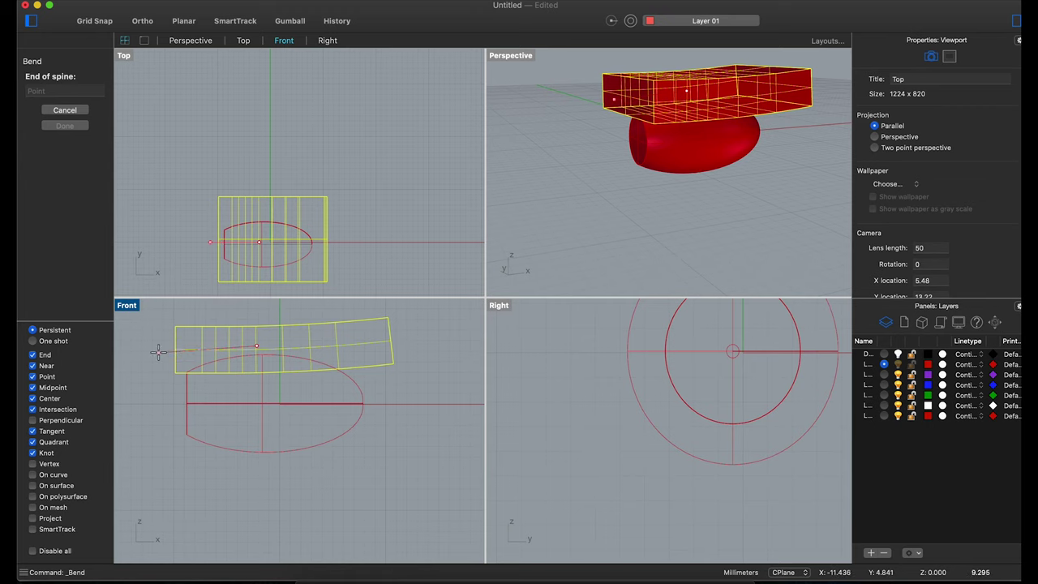
click(159, 351)
click(156, 344)
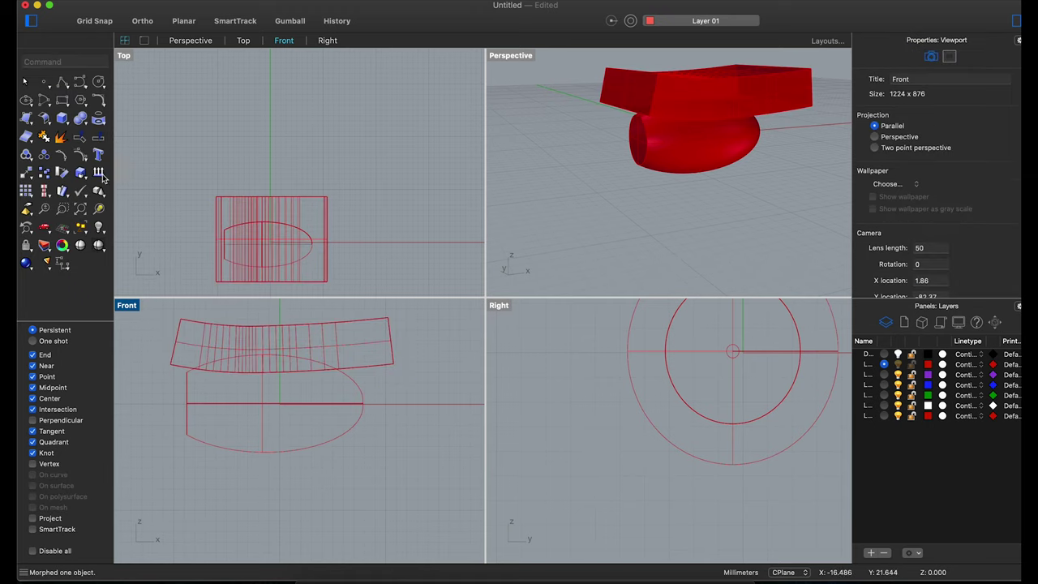
BooleanDifference the bent box from the red egg, repeating it to complete the cut.
drag(81, 121, 122, 84)
click(359, 398)
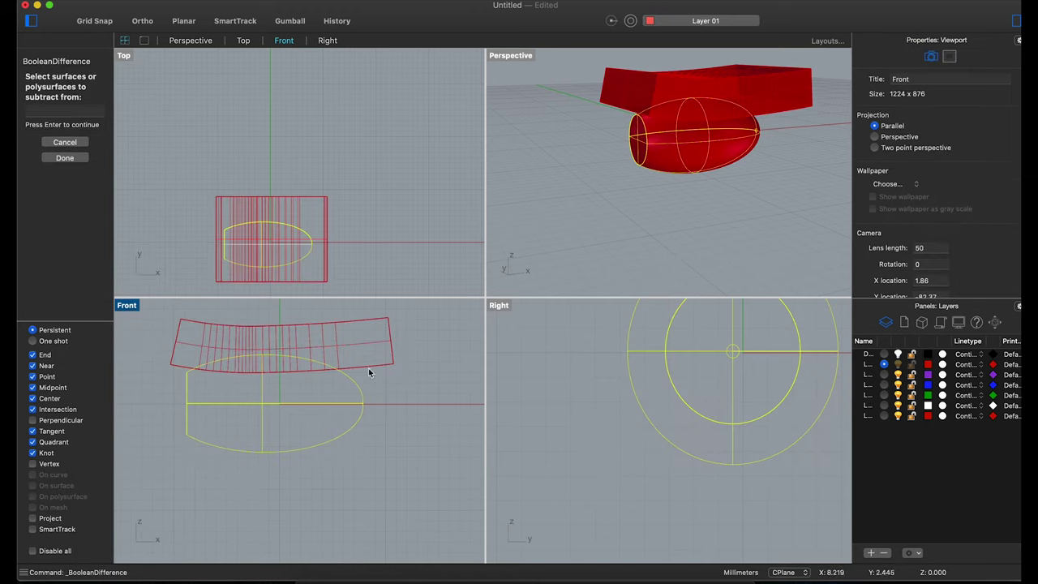
click(367, 338)
key(Return)
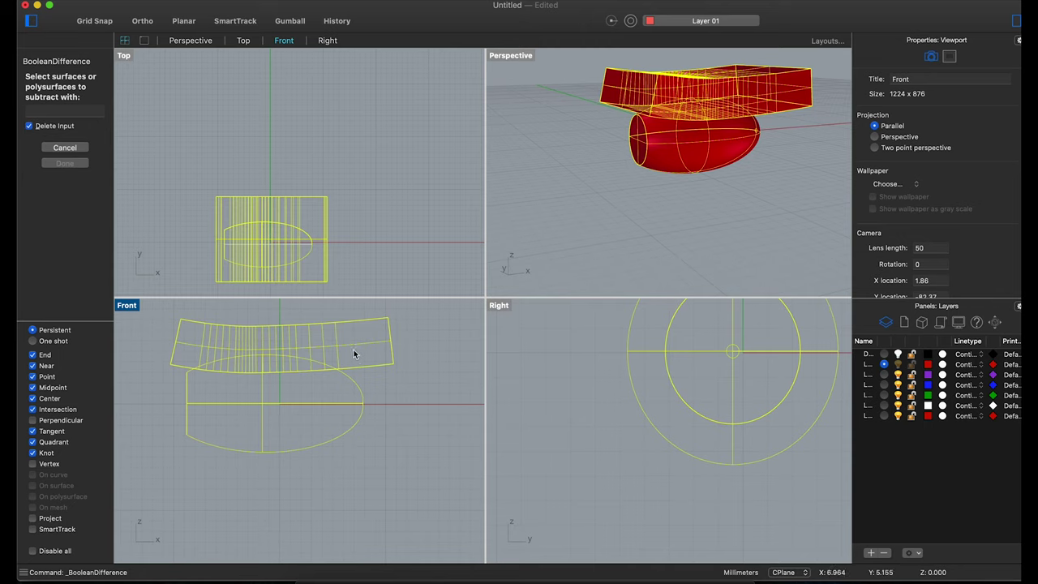
key(Return)
right_click(361, 392)
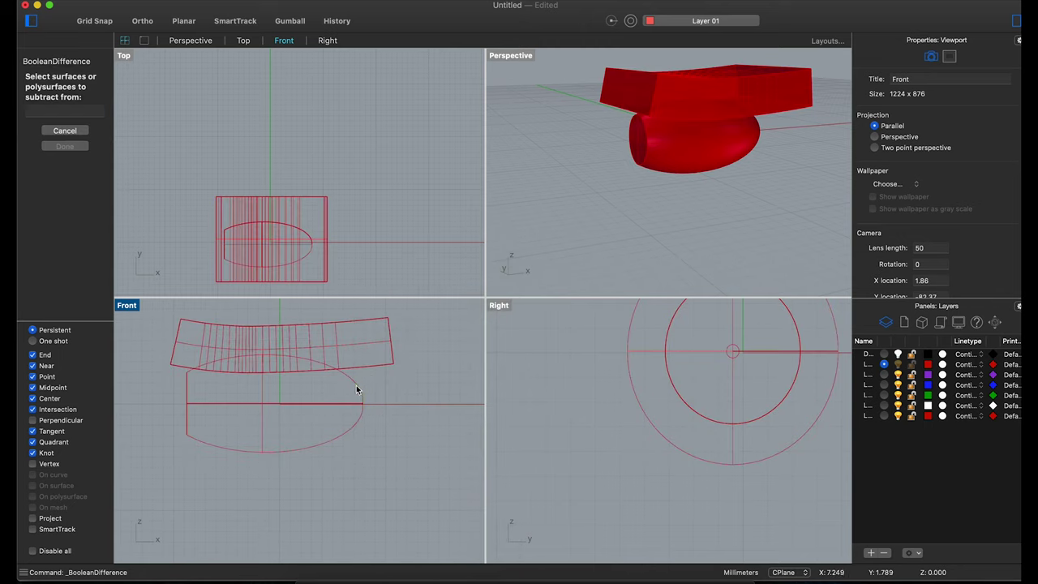
click(361, 391)
key(Return)
click(392, 362)
key(Return)
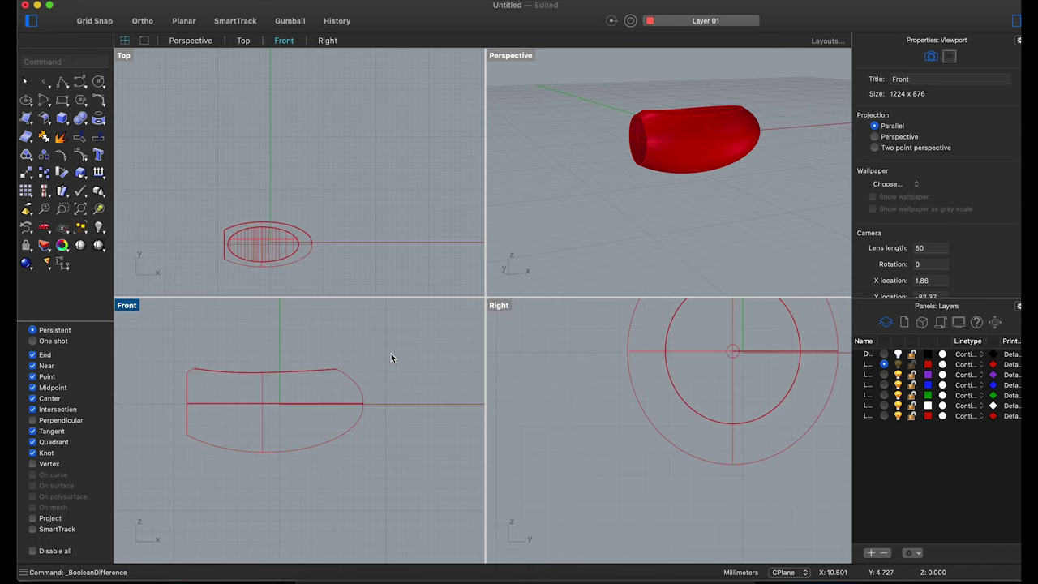
Show the outer shell again, then start a one-direction scale on the inner piece and cancel it.
click(898, 355)
right_drag(718, 237, 701, 231)
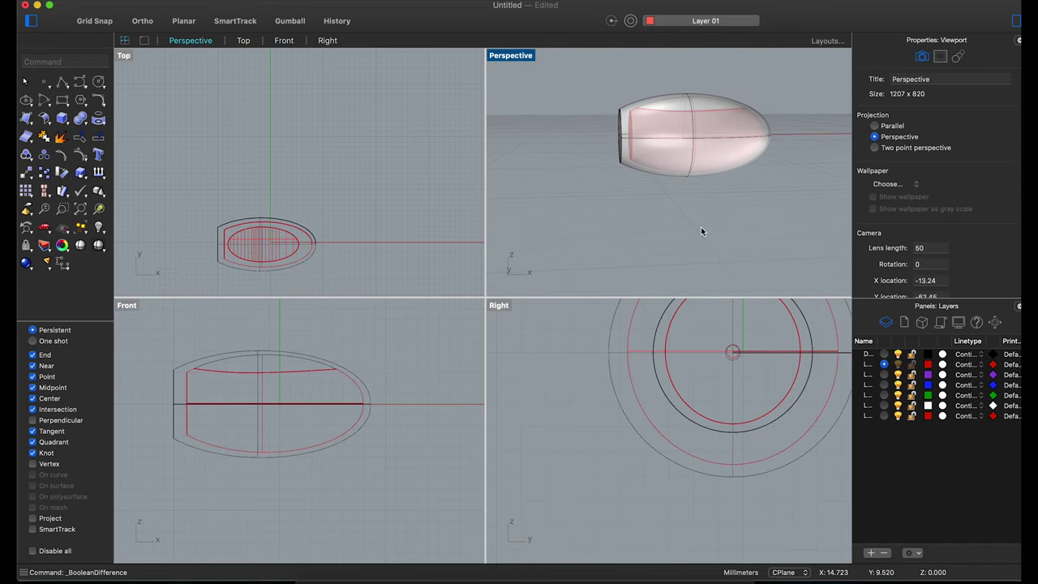
click(215, 372)
scroll(144, 395, up, 3)
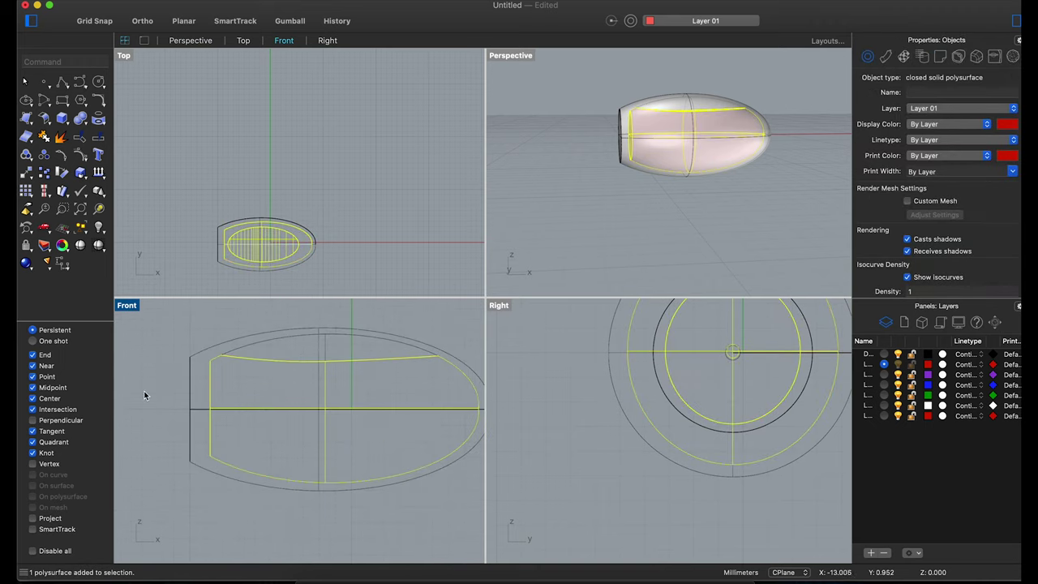
click(57, 193)
click(138, 203)
scroll(317, 365, down, 3)
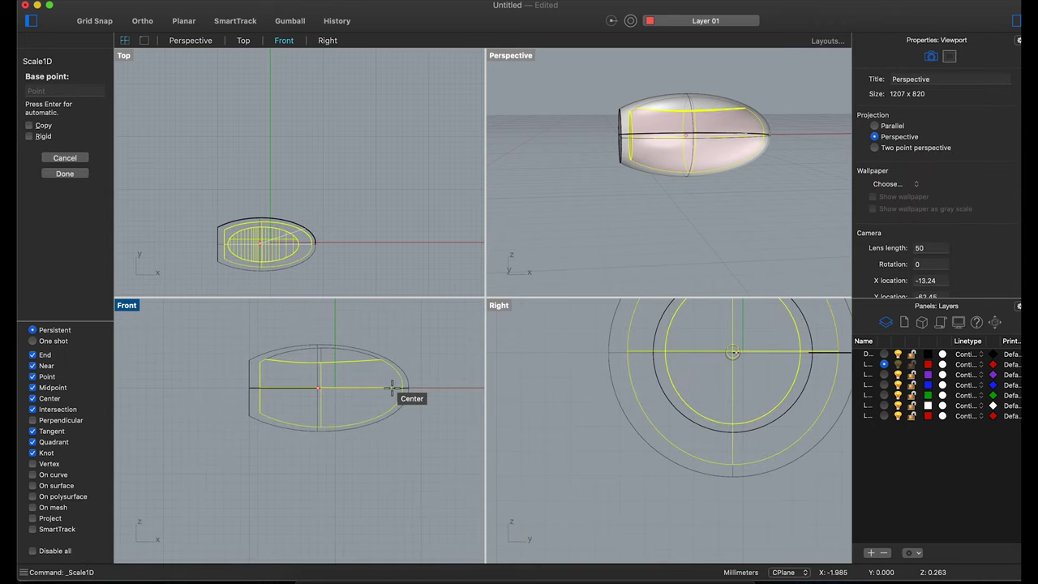
click(405, 388)
click(203, 387)
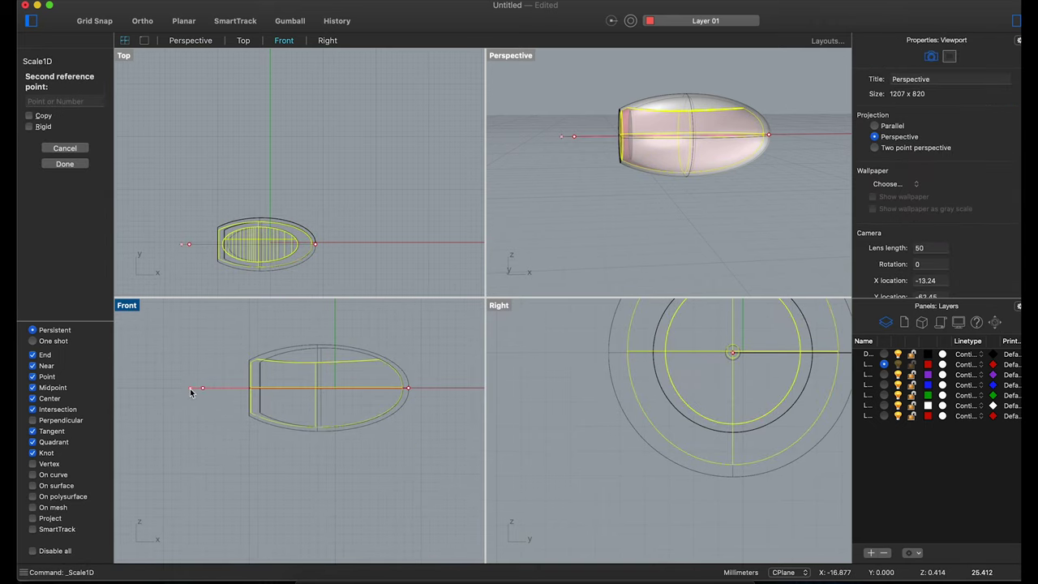
key(Escape)
key(Escape)
Move the pink inner piece onto the purple Layer 02 and check its new colour.
scroll(651, 122, up, 3)
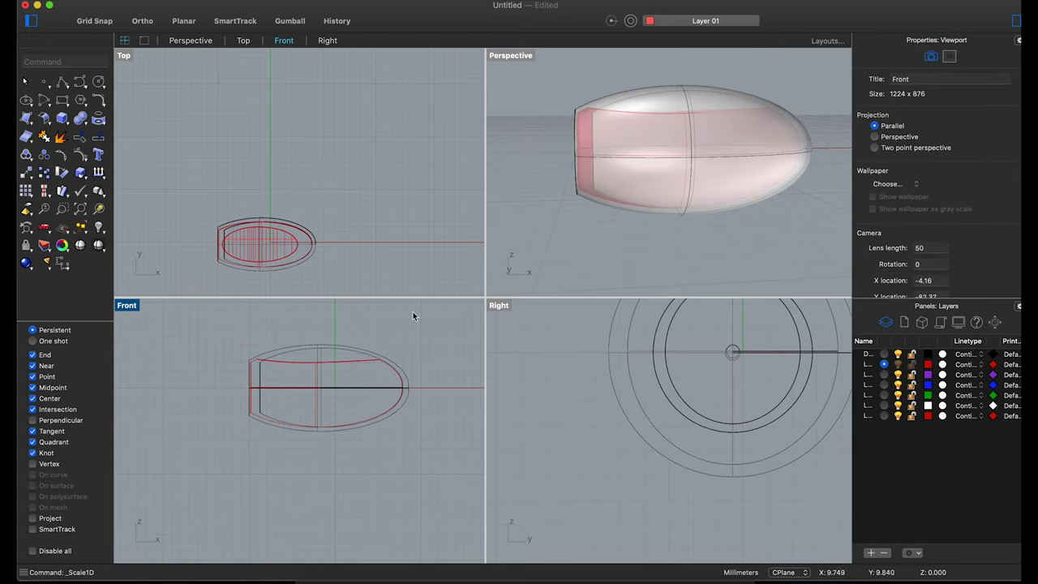
click(262, 378)
right_drag(397, 263, 354, 327)
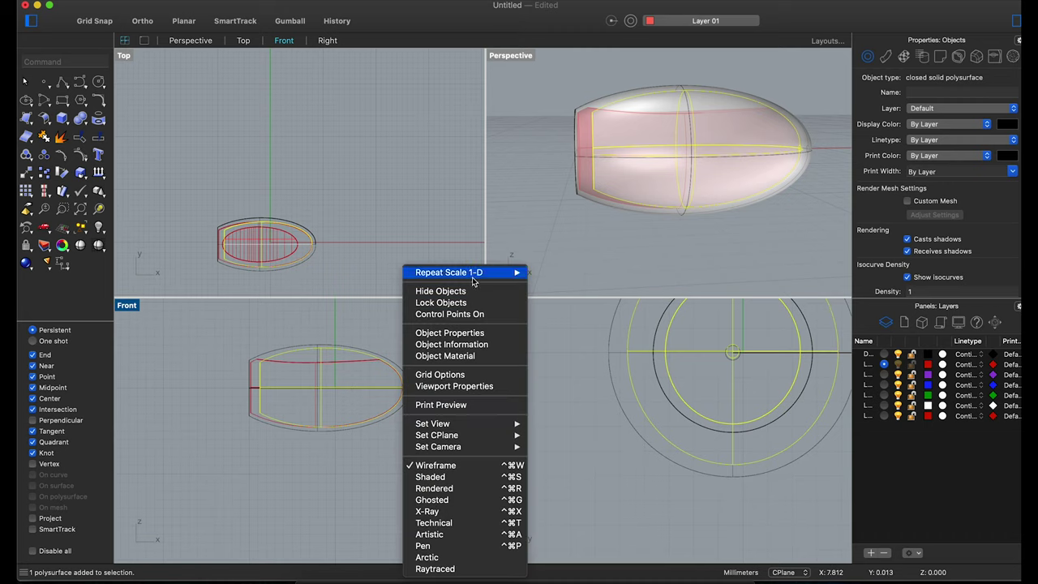
right_click(888, 378)
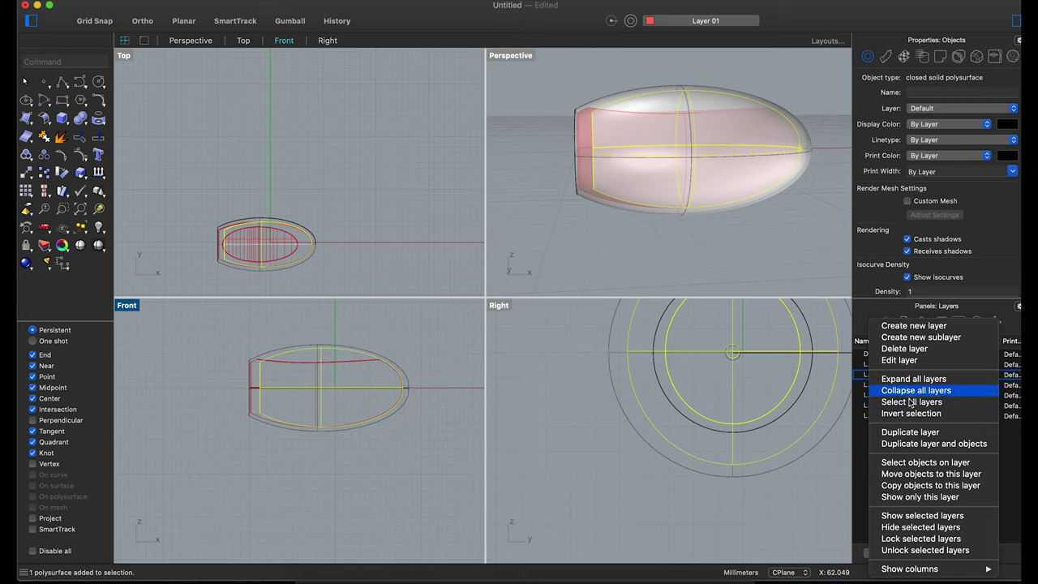
click(933, 474)
click(444, 345)
right_drag(537, 247, 670, 372)
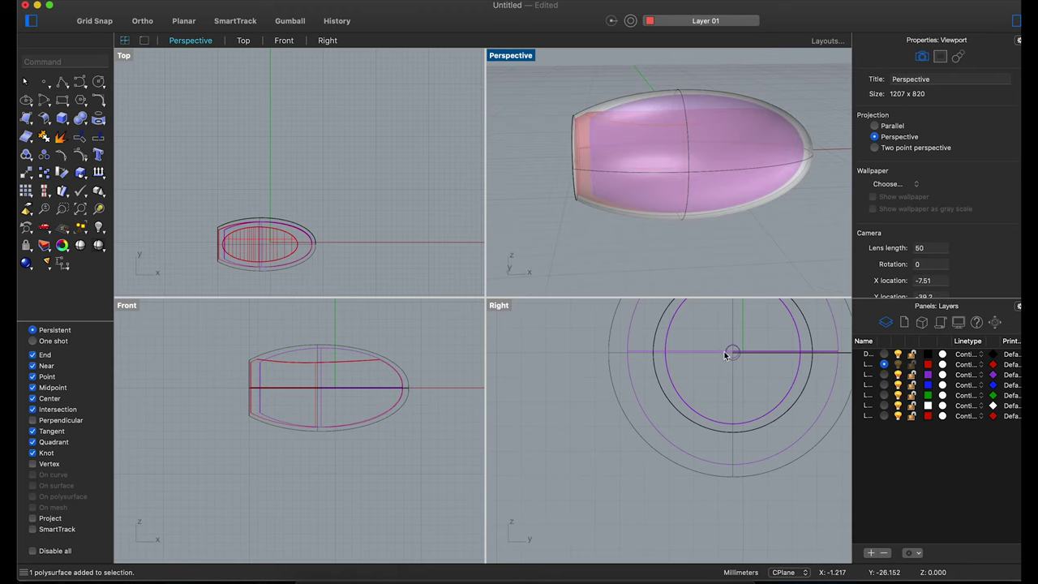
Show the hidden legs and antennae, then pipe the first leg curve at radius 0.3.
click(99, 228)
scroll(263, 275, up, 3)
scroll(212, 249, up, 3)
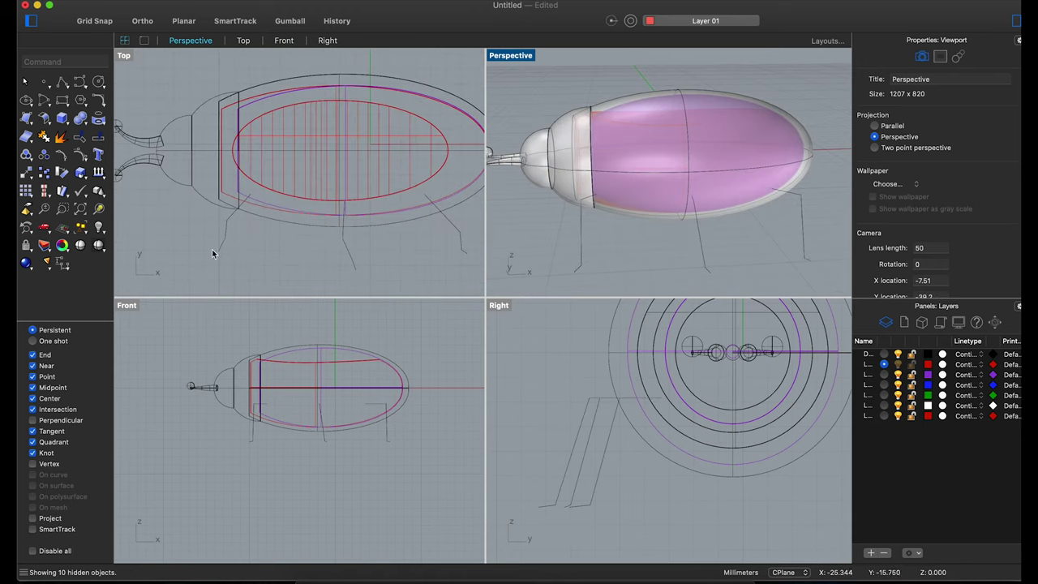
click(222, 246)
text(pipe)
key(Return)
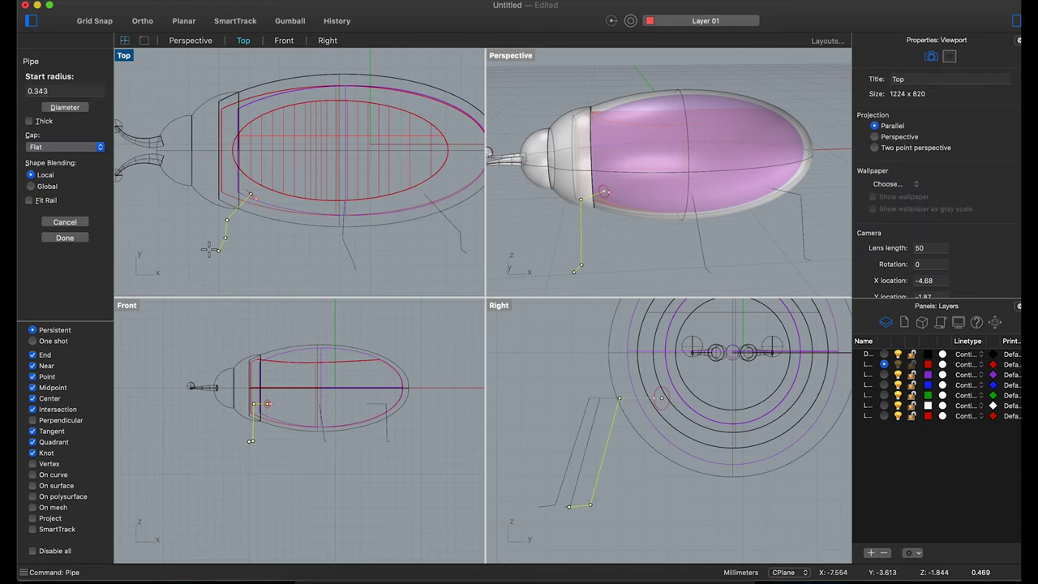
scroll(221, 244, up, 3)
click(64, 90)
text(0.3)
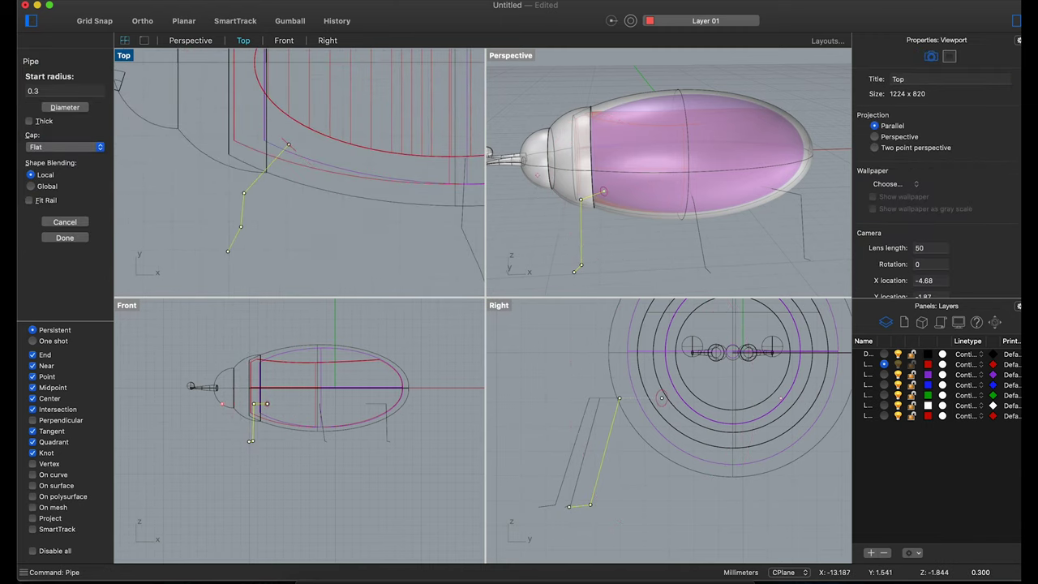
key(Return)
key(Return)
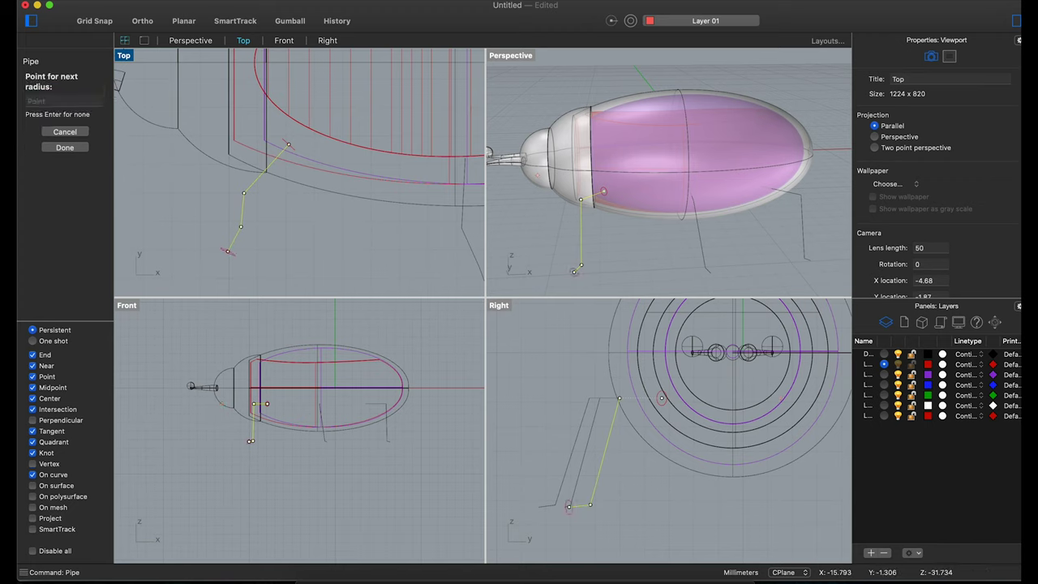
key(Return)
Pipe the second and third leg curves with the same 0.3 radius.
scroll(528, 186, up, 3)
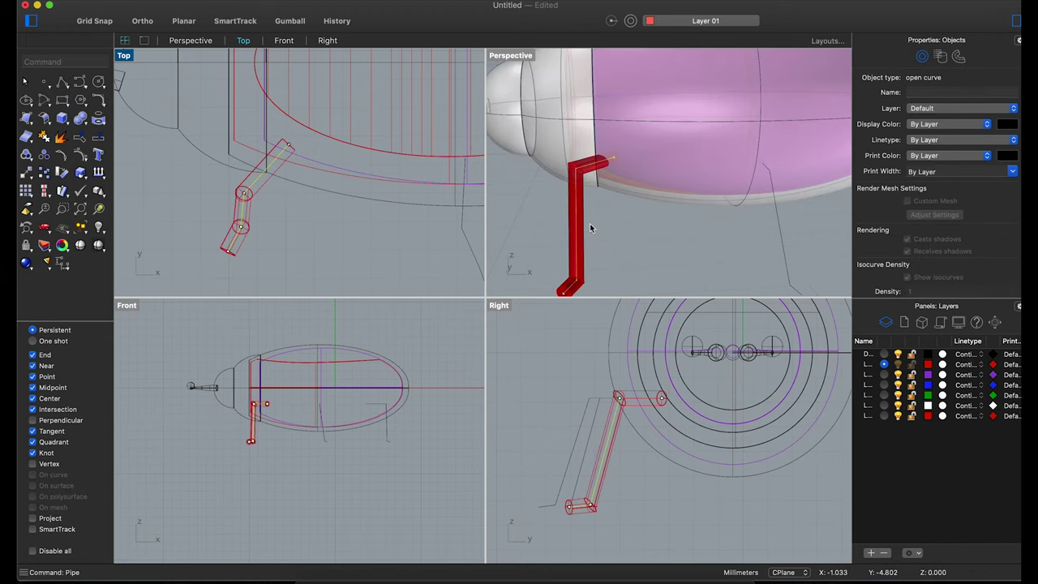
scroll(590, 223, up, 2)
right_drag(589, 223, 567, 211)
scroll(306, 226, down, 3)
click(388, 251)
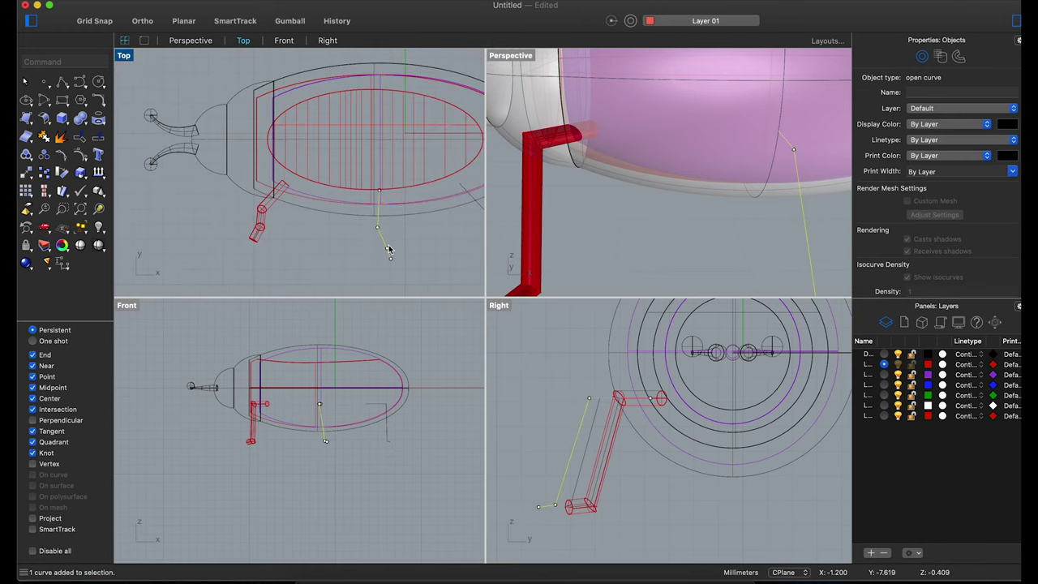
key(Return)
key(Return)
key(Return)
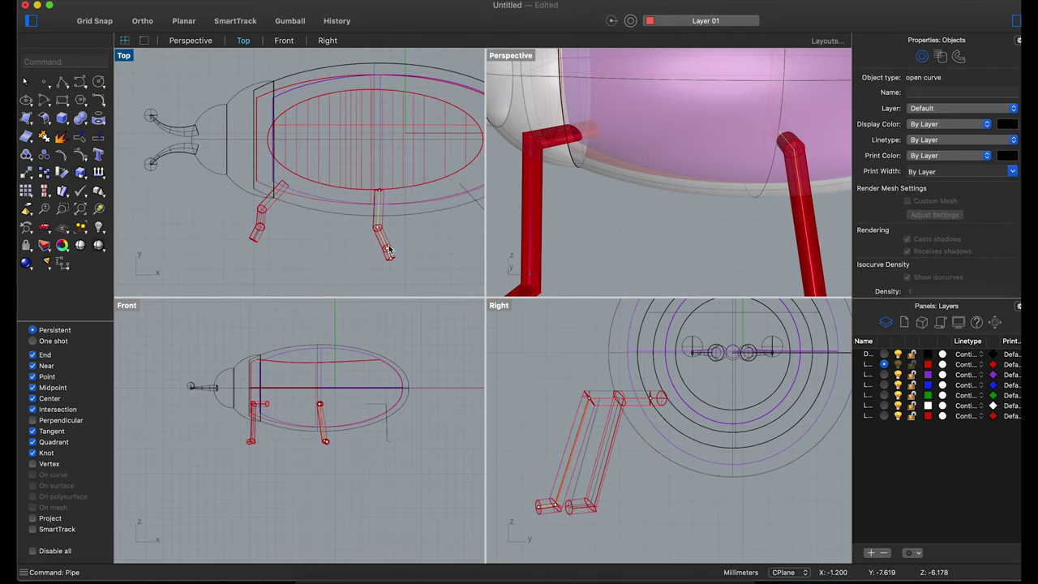
right_drag(389, 252, 459, 233)
click(374, 240)
key(Return)
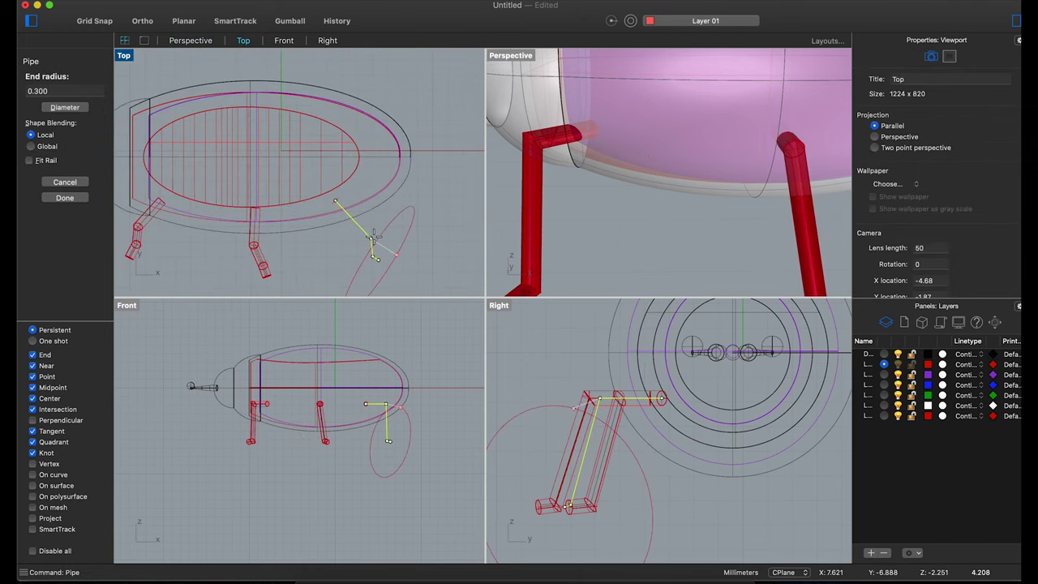
key(Return)
key(Return)
scroll(374, 240, down, 3)
Isolate the three piped legs and try a 0.3 FilletEdge on them, undoing the failure.
drag(386, 239, 273, 262)
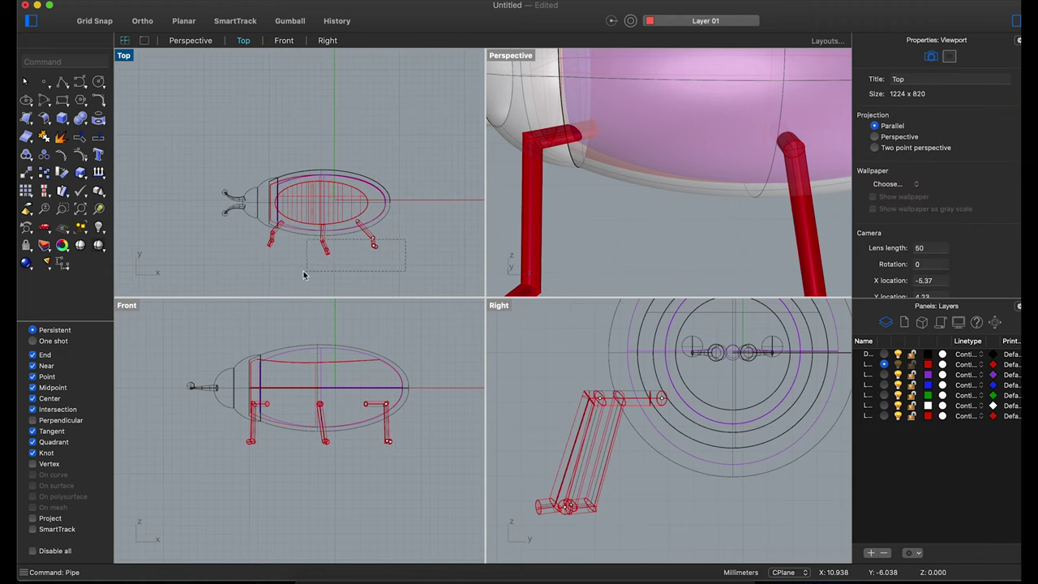
click(96, 229)
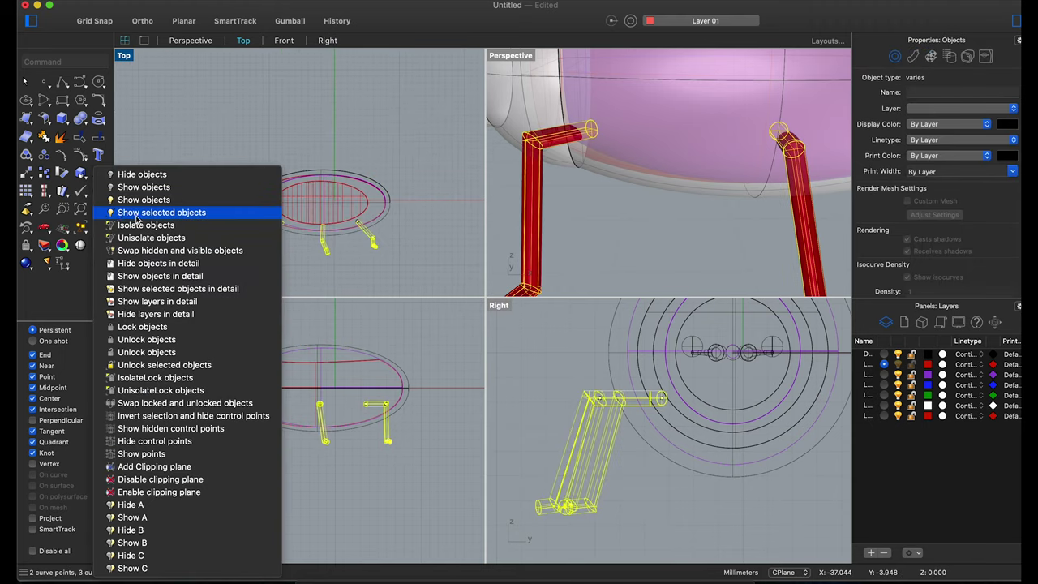
click(162, 208)
text(Fi)
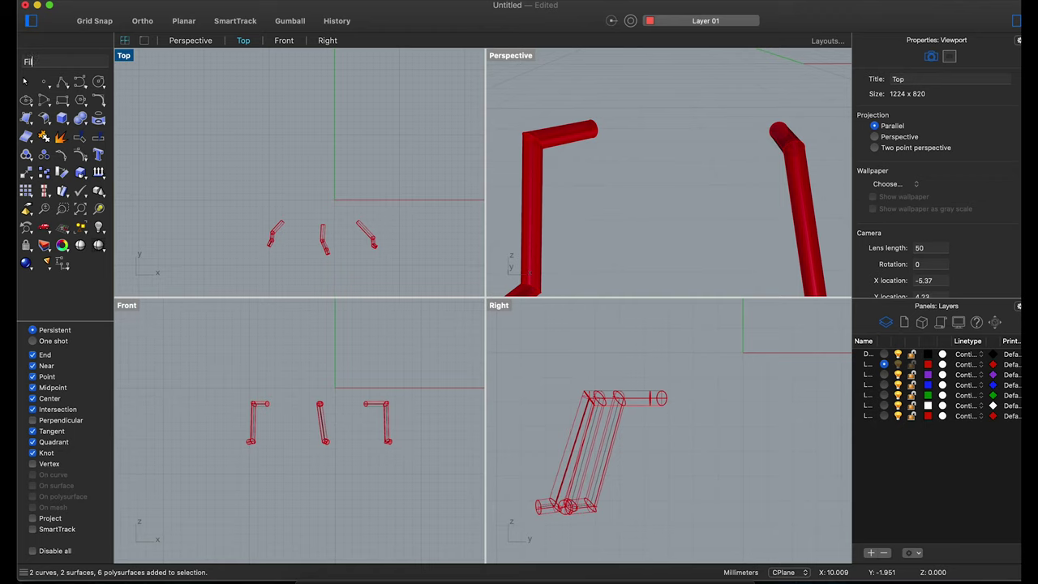
text(letEdge)
key(Return)
drag(403, 196, 236, 264)
key(Return)
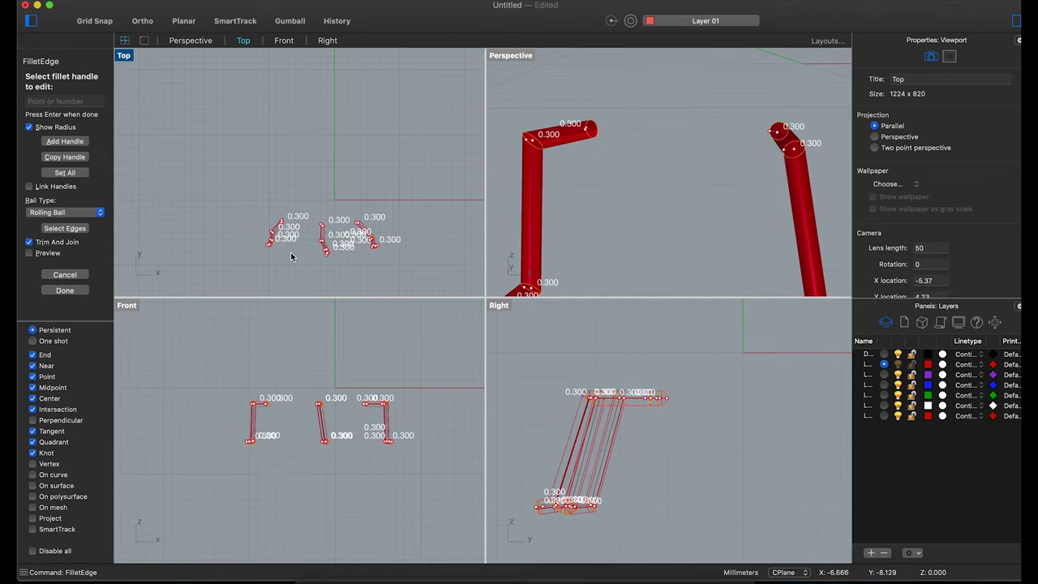
key(Return)
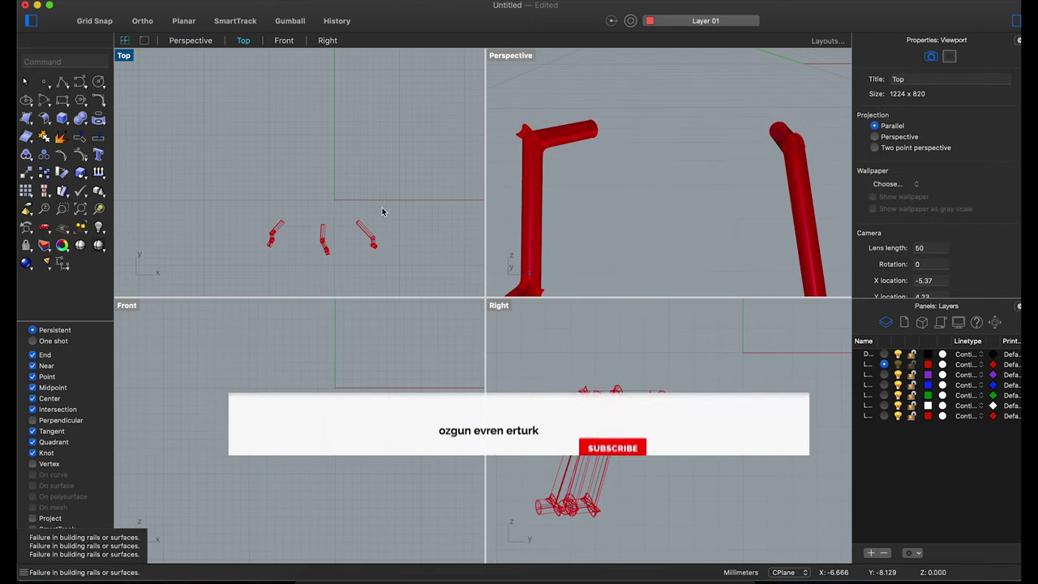
key(ctrl+z)
Retry the edge fillet at 0.1, undo it, and undo the third leg's pipe.
right_click(383, 211)
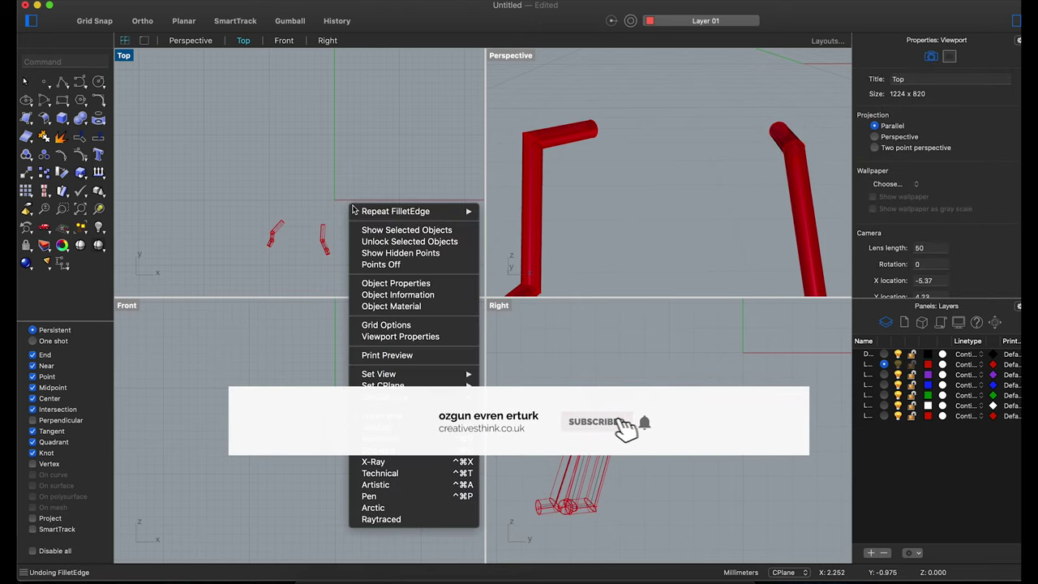
click(385, 210)
double_click(84, 142)
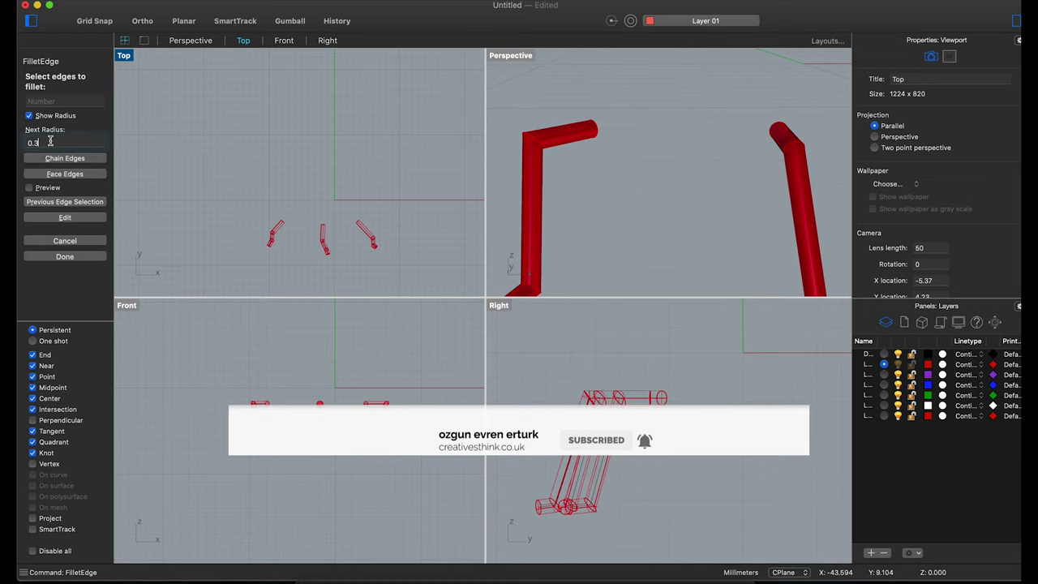
text(0)
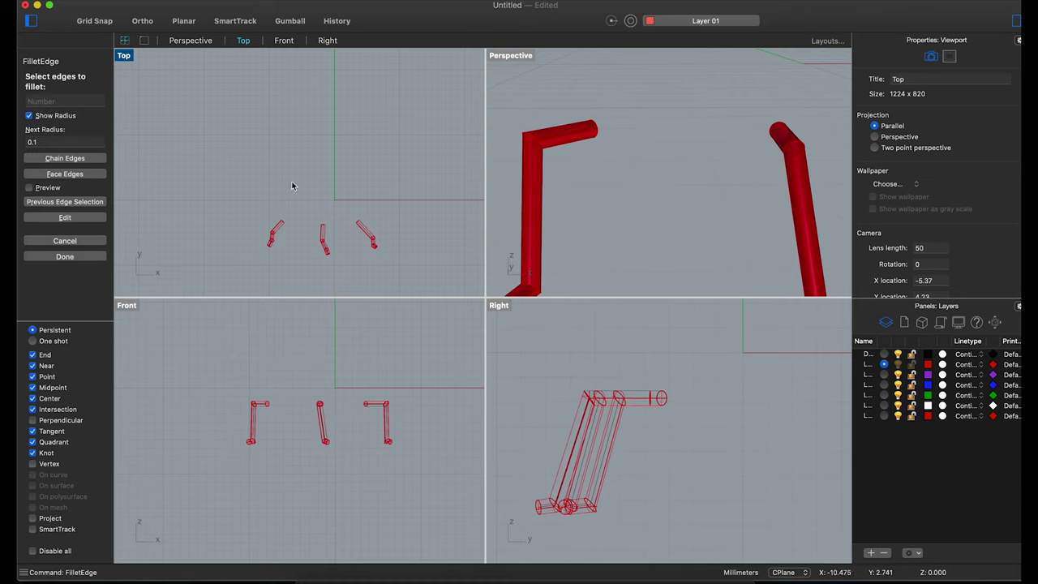
drag(207, 278, 207, 278)
key(Return)
key(Return)
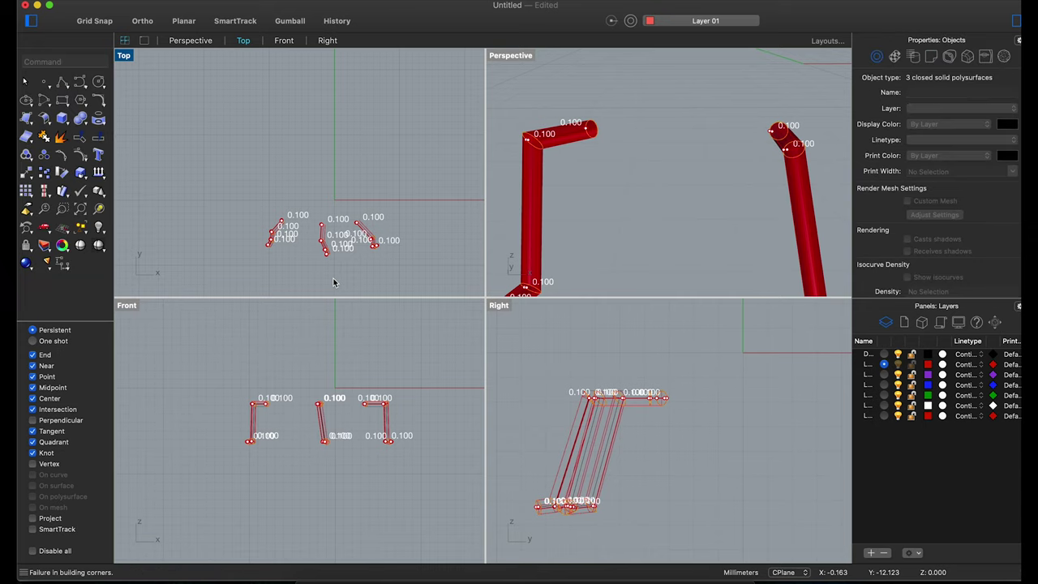
key(super+z)
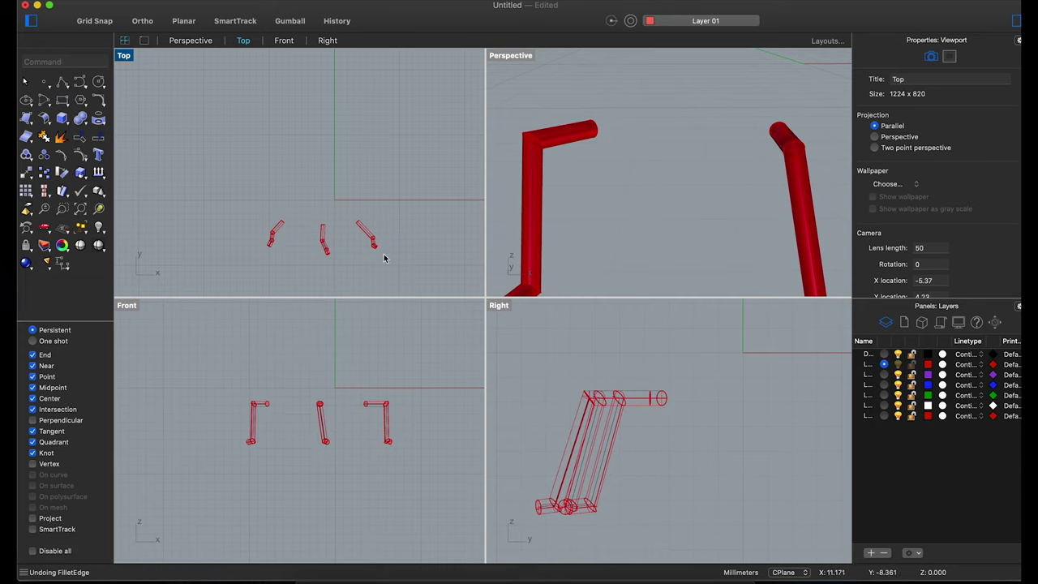
key(super+z)
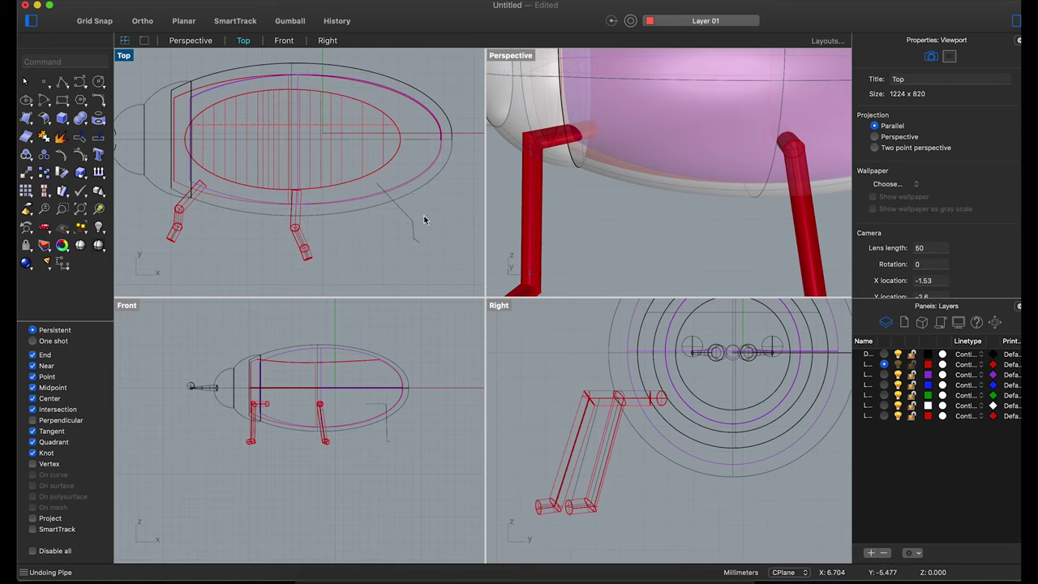
Zoom in on the bare rear leg curve and pick two of its segments for a corner fillet.
scroll(424, 219, up, 3)
scroll(399, 224, up, 2)
mouse_move(546, 222)
right_down()
mouse_move(744, 224)
mouse_move(613, 208)
right_up()
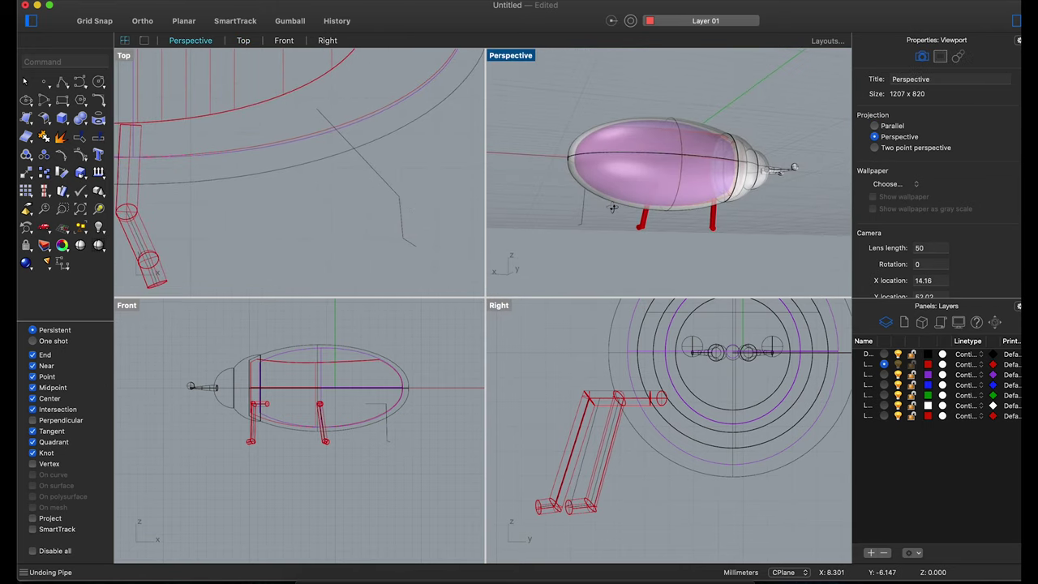
scroll(605, 209, up, 2)
scroll(589, 199, up, 3)
scroll(565, 213, up, 3)
scroll(565, 211, up, 2)
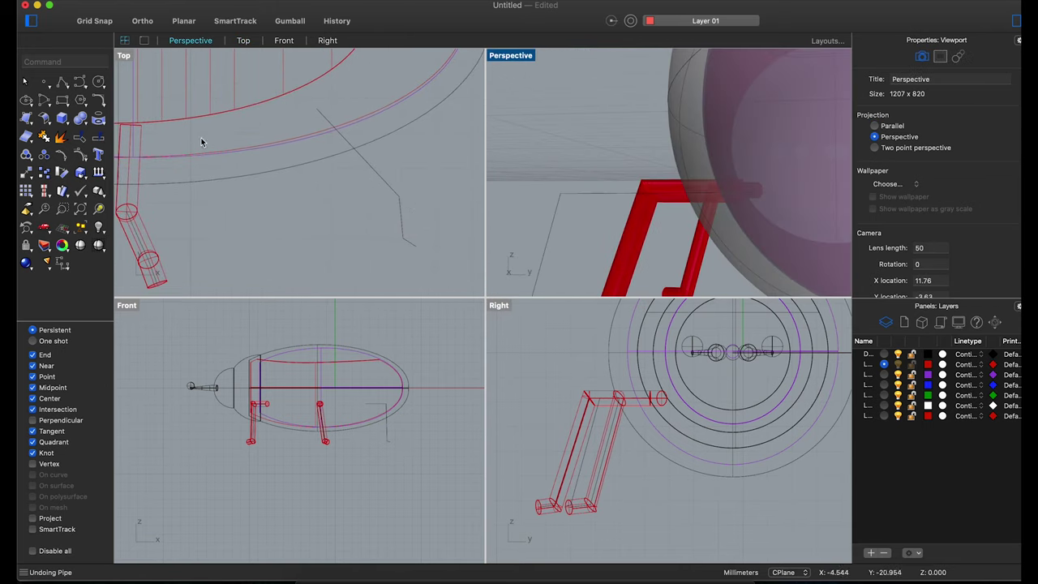
click(98, 99)
click(576, 193)
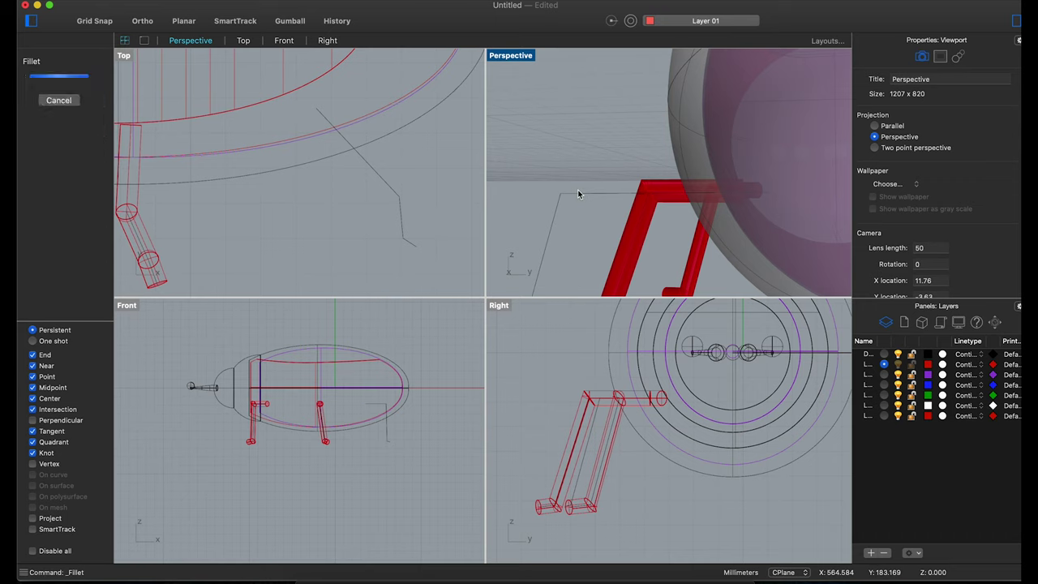
click(570, 196)
scroll(567, 202, up, 2)
right_click(567, 202)
click(558, 168)
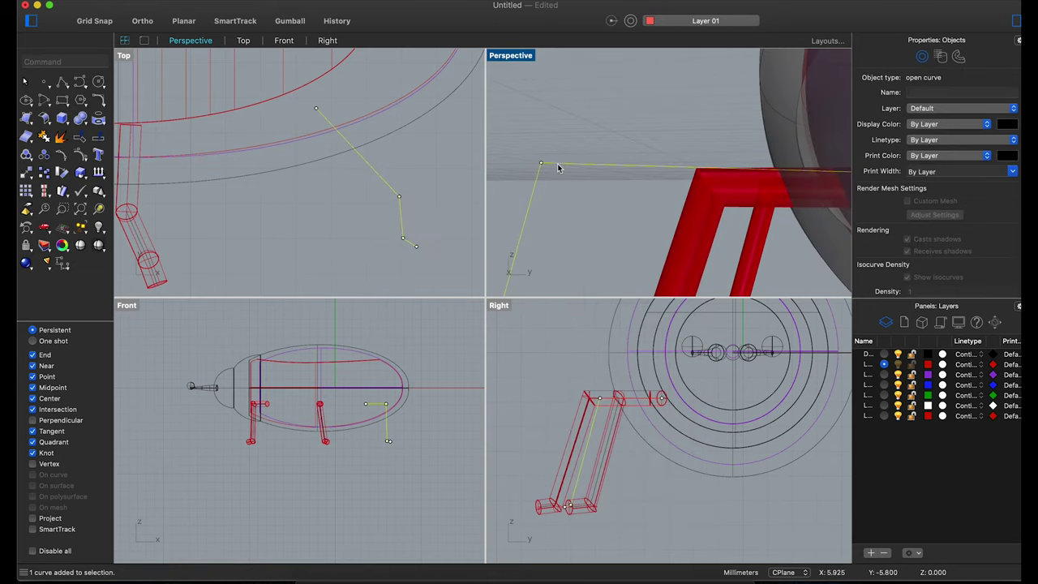
click(189, 163)
Retry the curve fillet at radius 1 and undo the failed attempts.
click(98, 99)
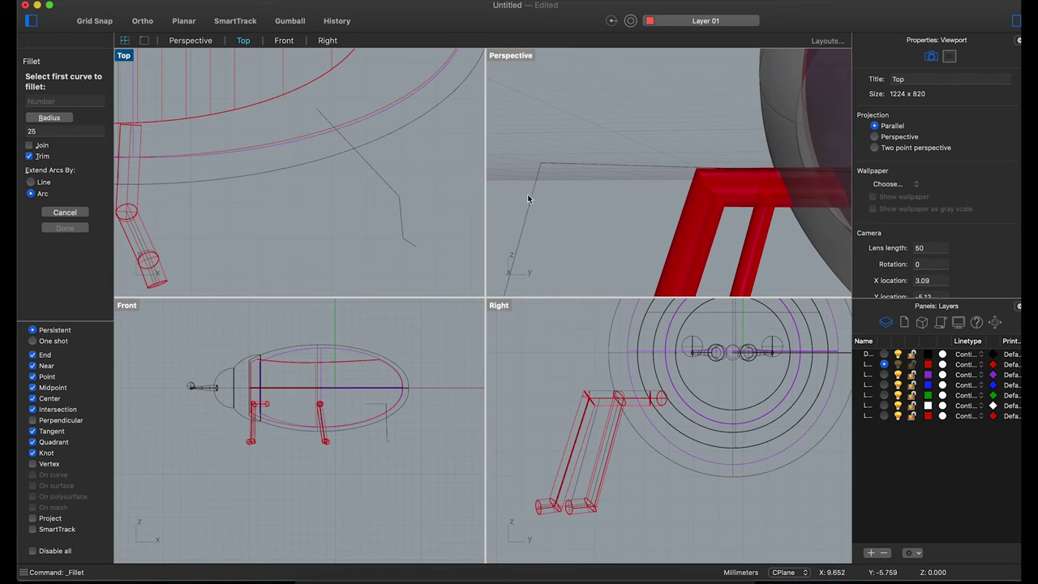
click(557, 168)
scroll(560, 174, down, 3)
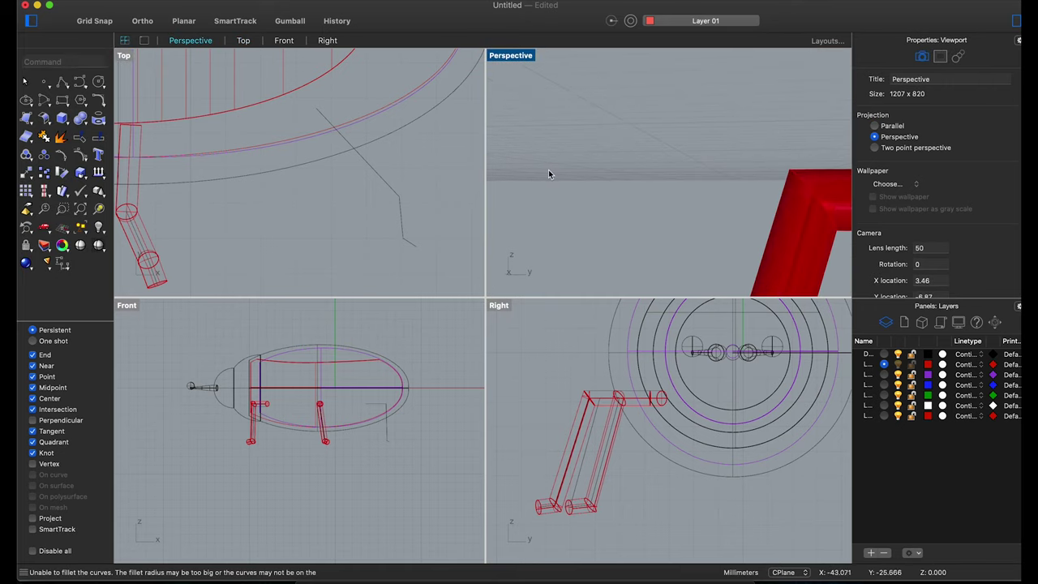
click(98, 99)
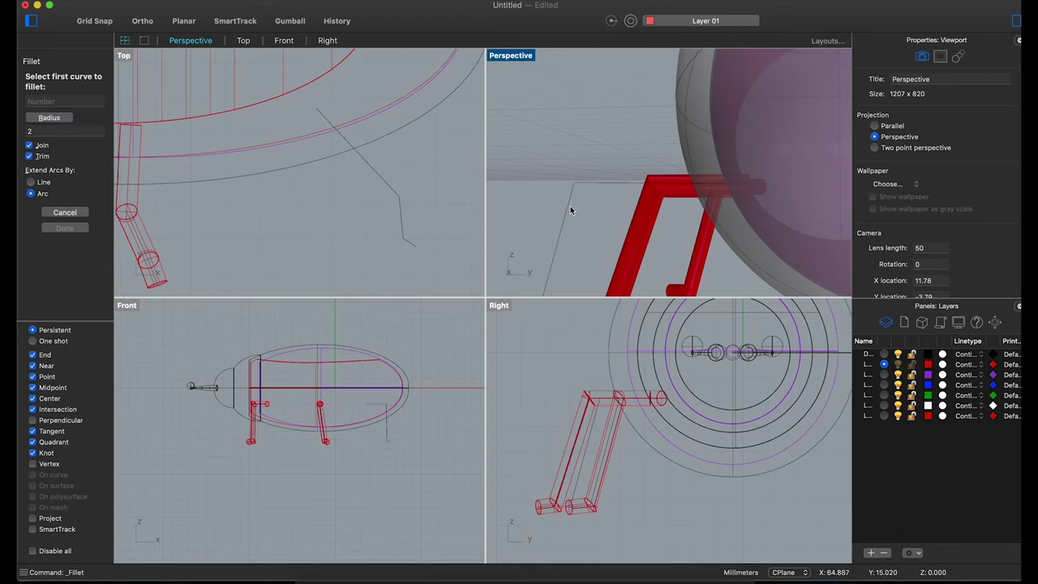
key(Escape)
scroll(593, 184, down, 5)
key(super+z)
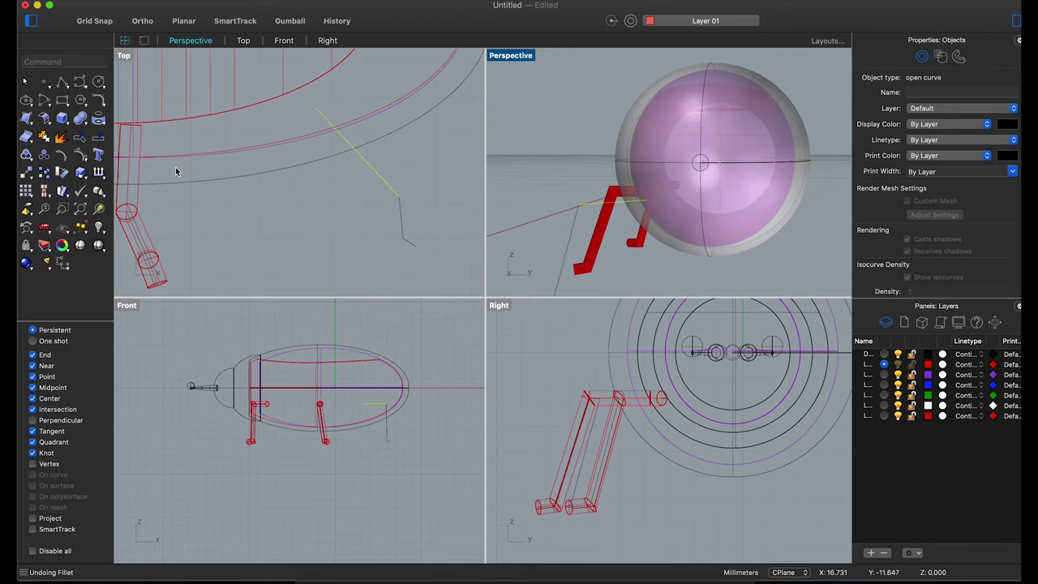
right_click(194, 195)
click(296, 208)
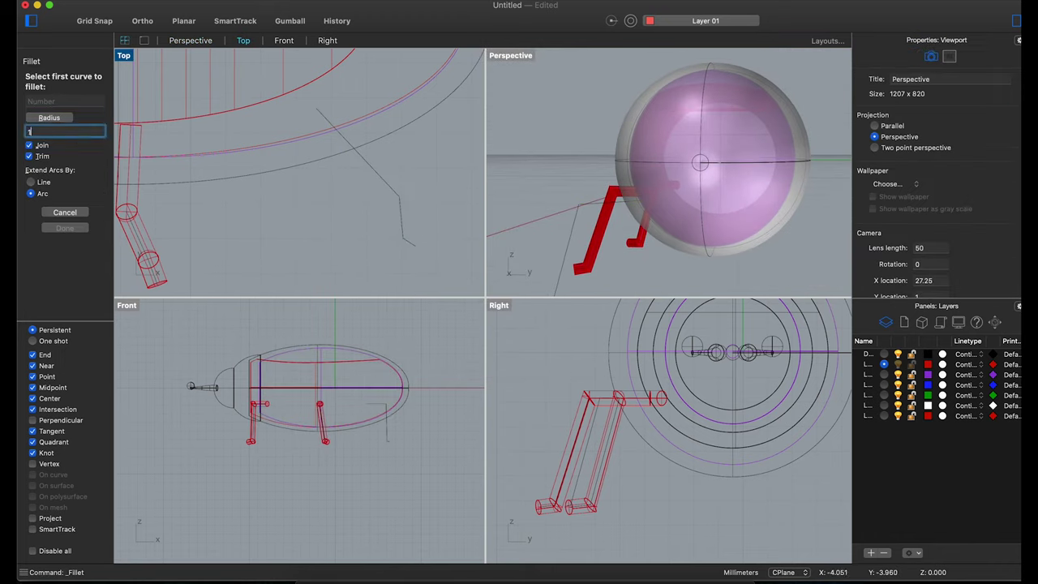
key(Escape)
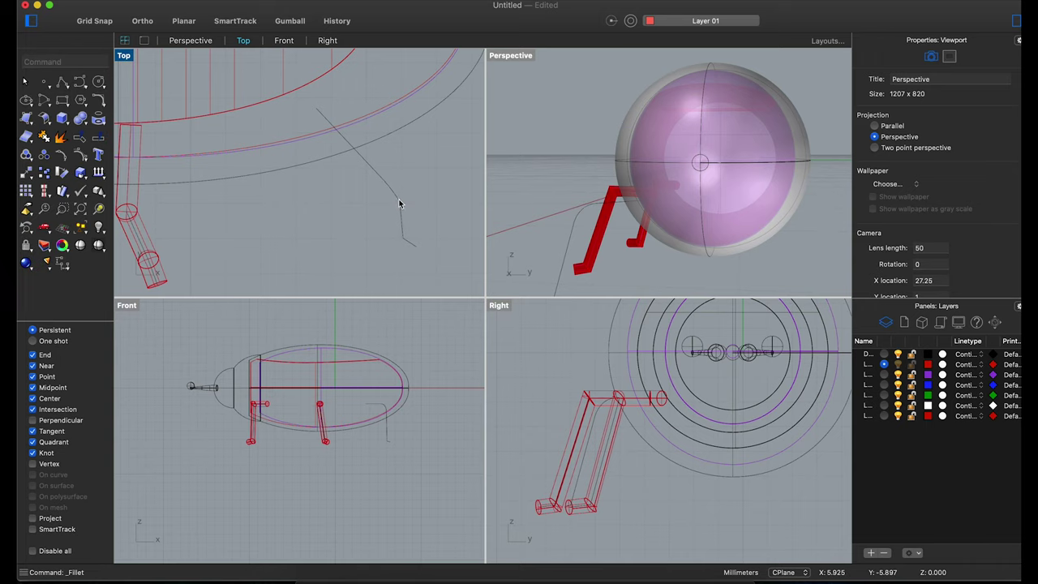
Rerun Fillet at radius 0.5 and pick the adjoining leg segments at a corner.
scroll(576, 228, up, 5)
right_click(584, 246)
click(618, 252)
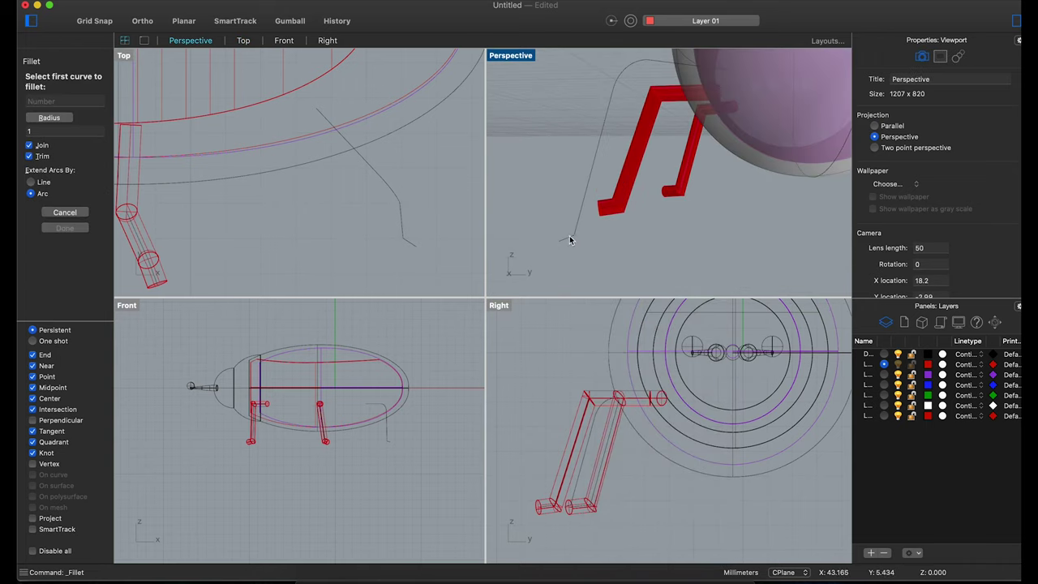
click(574, 233)
scroll(576, 247, up, 3)
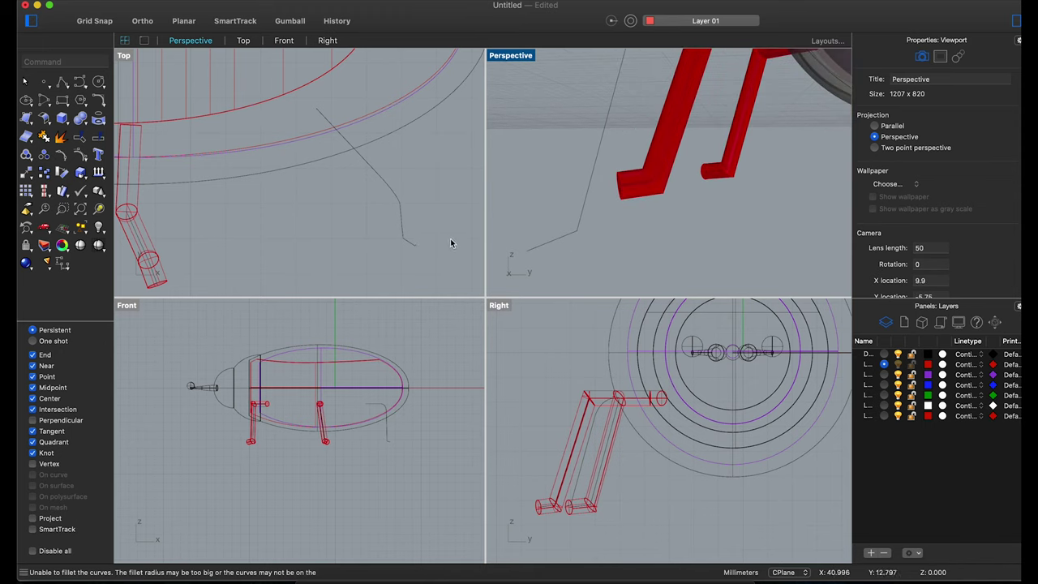
scroll(451, 243, down, 3)
right_click(414, 224)
click(438, 231)
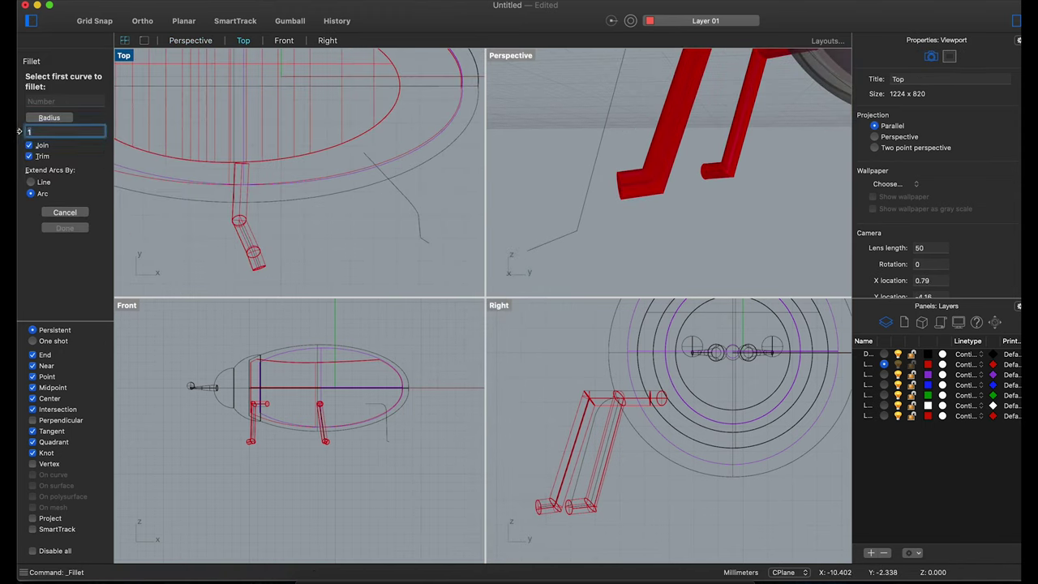
click(570, 231)
click(584, 222)
scroll(592, 222, right, 10)
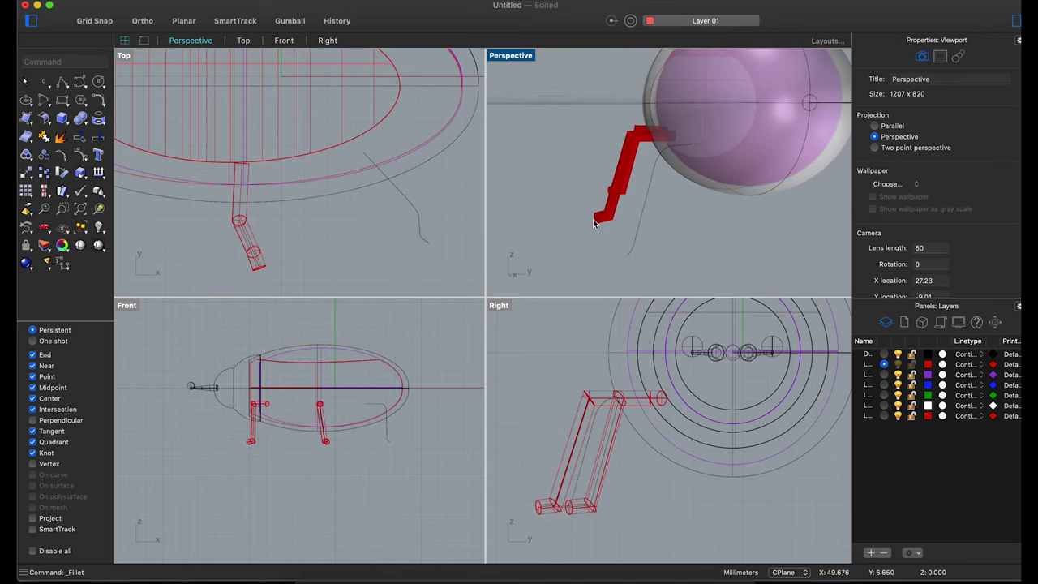
scroll(593, 223, right, 5)
Pipe the rounded rear leg curve, tapering from radius 0.3 to 0.2.
click(573, 211)
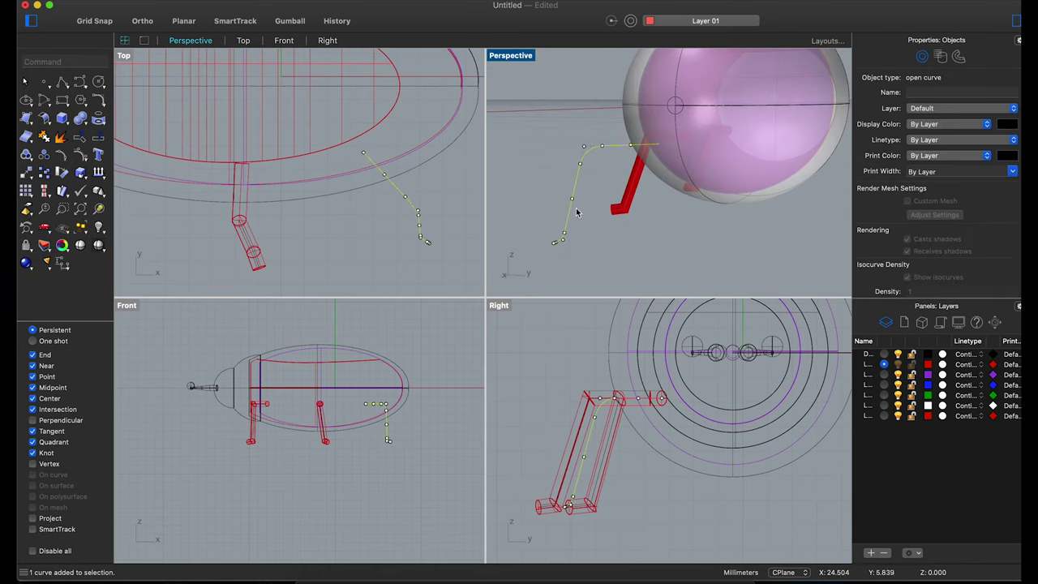
click(570, 224)
click(569, 229)
key(Return)
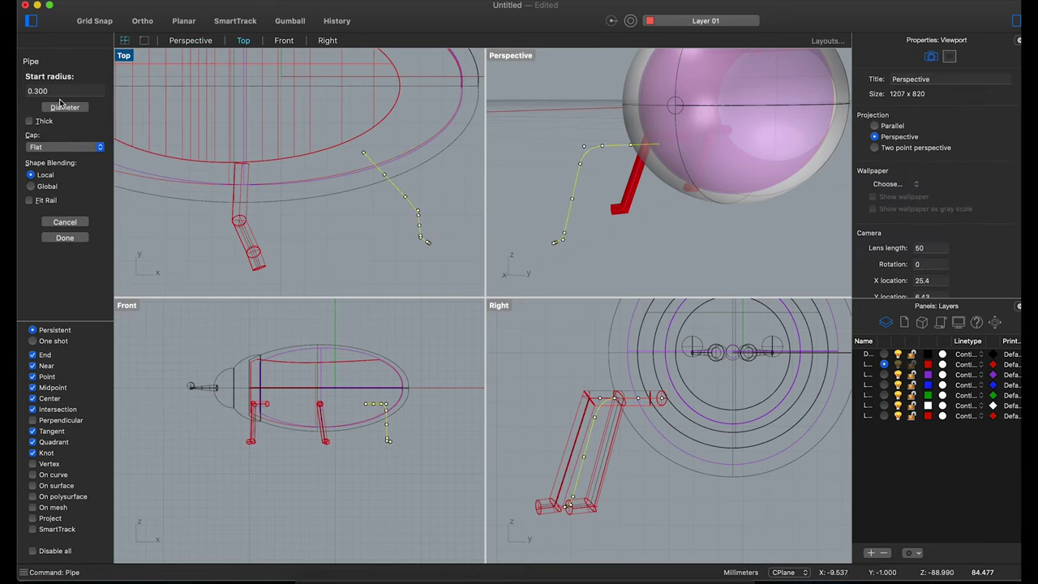
key(Return)
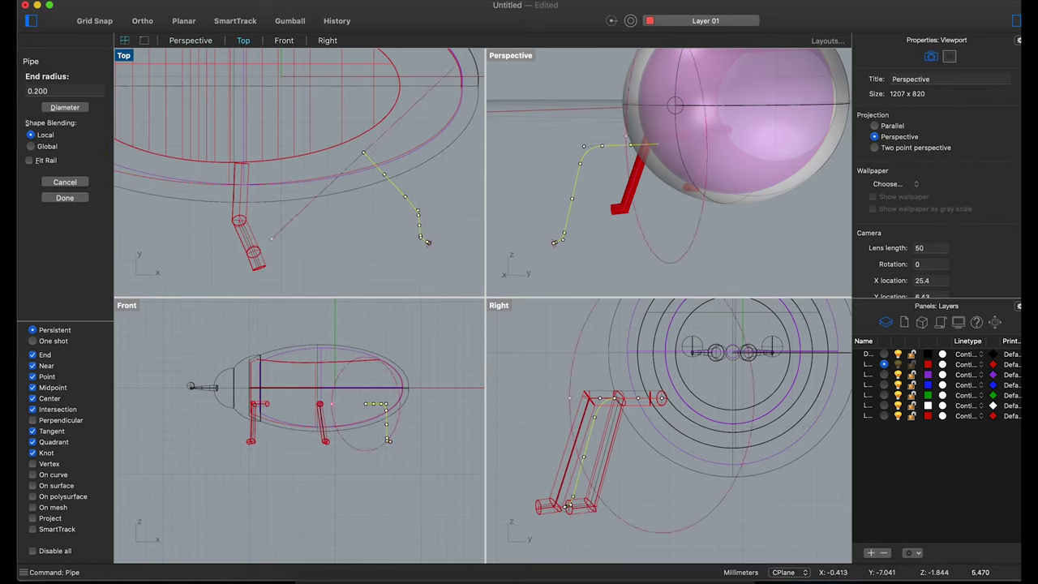
key(Return)
key(Return)
Delete the old angular middle leg.
right_drag(563, 86, 582, 204)
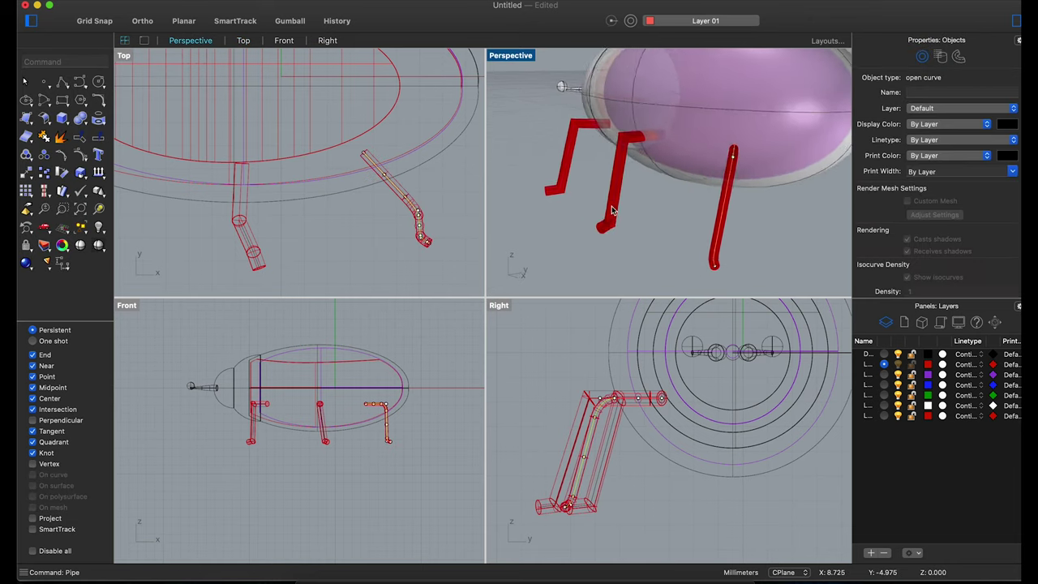
scroll(601, 227, up, 3)
click(600, 226)
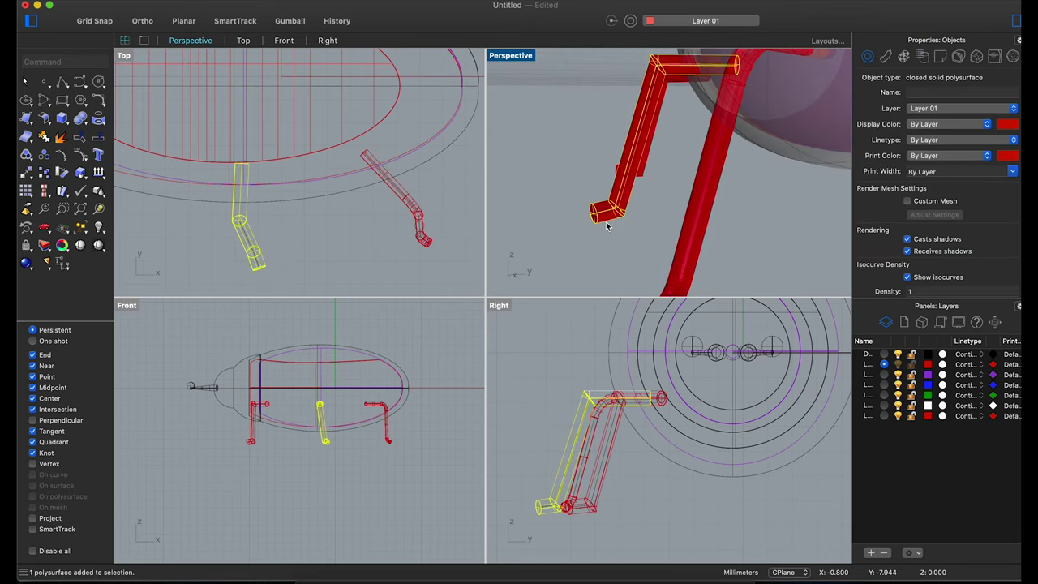
key(Delete)
Fillet the first corner of the front leg curve and delete the old front leg pipe.
click(101, 106)
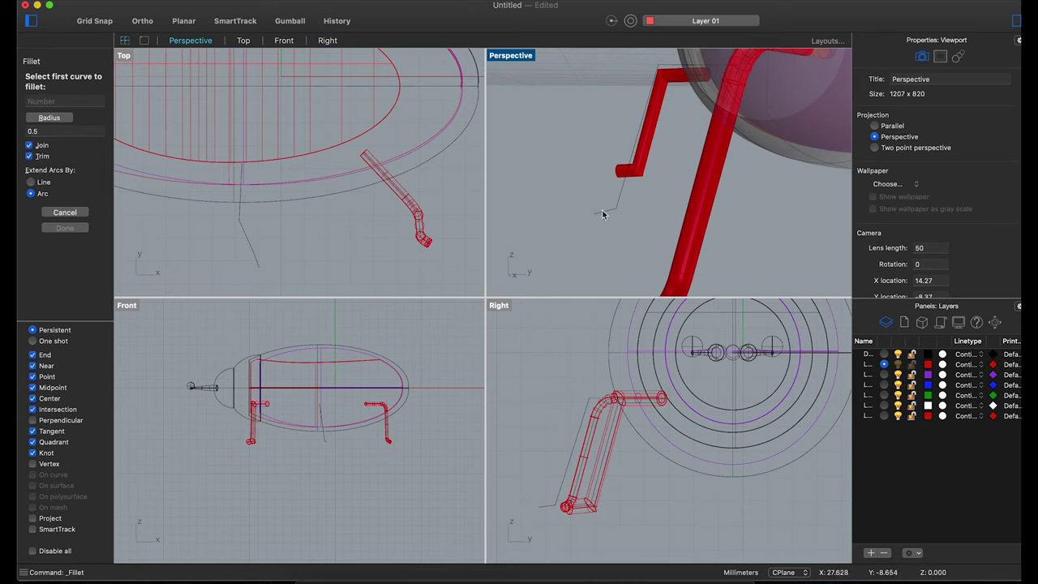
click(603, 213)
click(622, 201)
mouse_move(625, 209)
right_down()
mouse_move(653, 140)
mouse_move(609, 130)
right_up()
right_click(653, 140)
click(663, 150)
click(604, 126)
click(625, 155)
key(Delete)
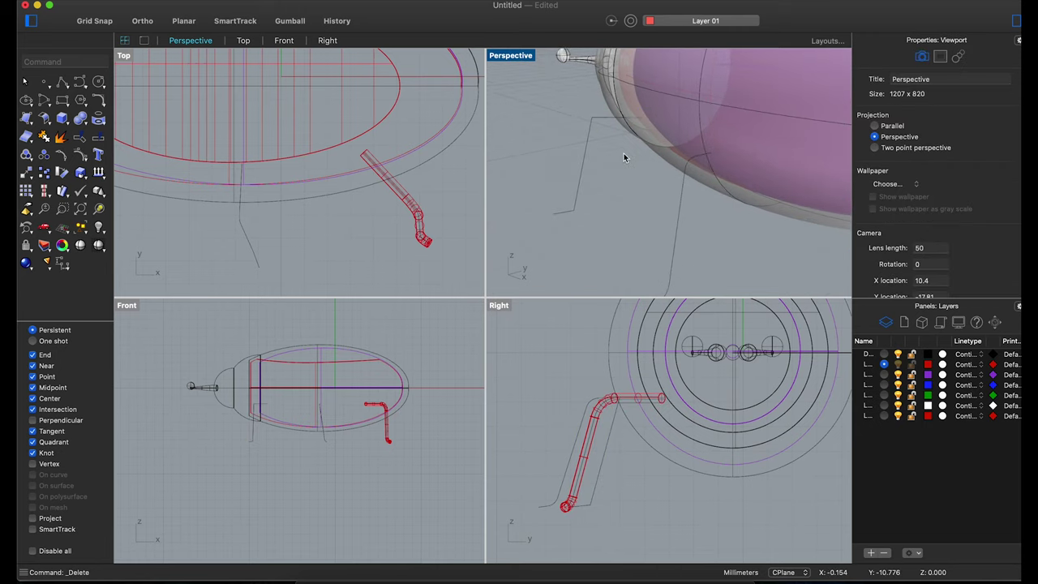
Fillet the top and bottom corners of the front leg curve.
right_click(583, 103)
click(600, 106)
click(607, 133)
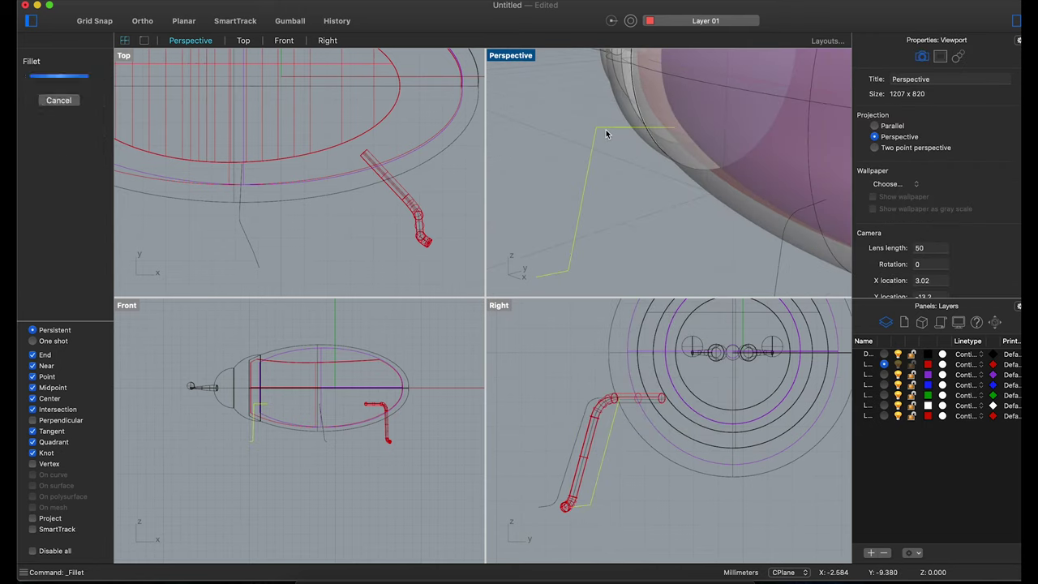
click(573, 238)
right_click(548, 285)
click(600, 259)
click(577, 219)
click(552, 274)
Pipe the front leg curve with start radius 0.2 and end radius 0.3.
right_click(595, 240)
text(Pipe)
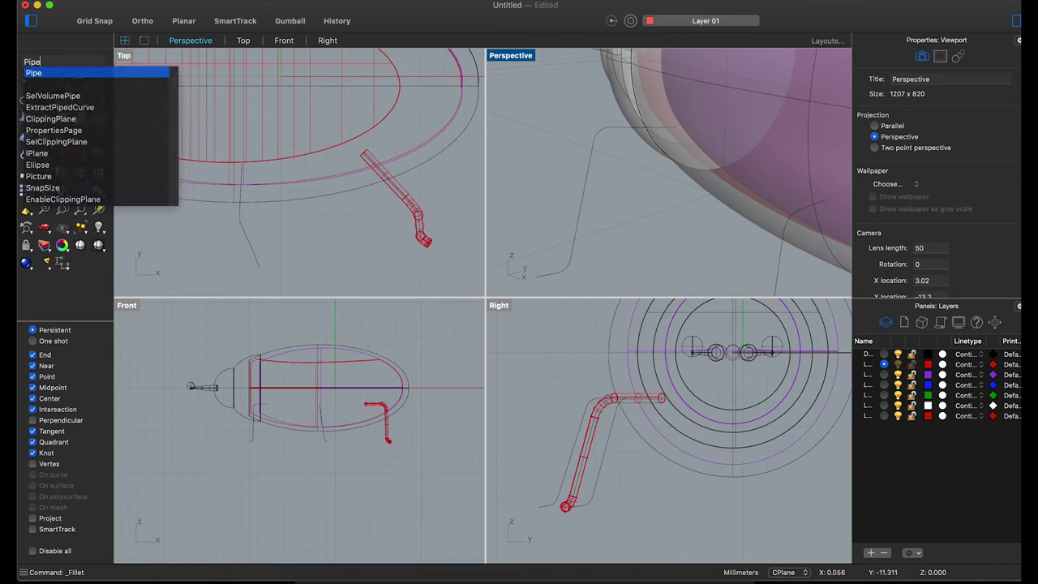
key(Return)
click(574, 238)
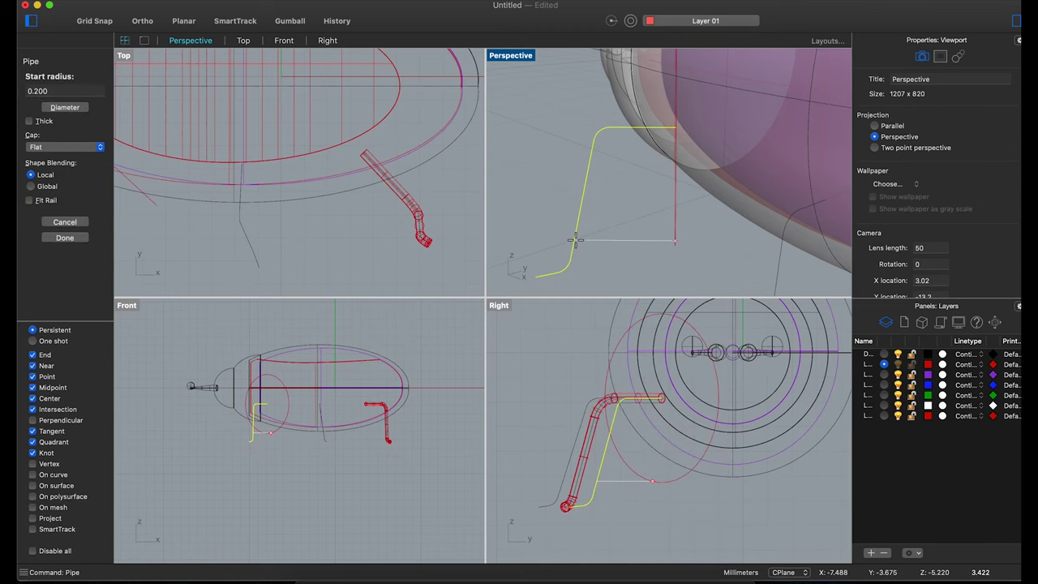
click(45, 91)
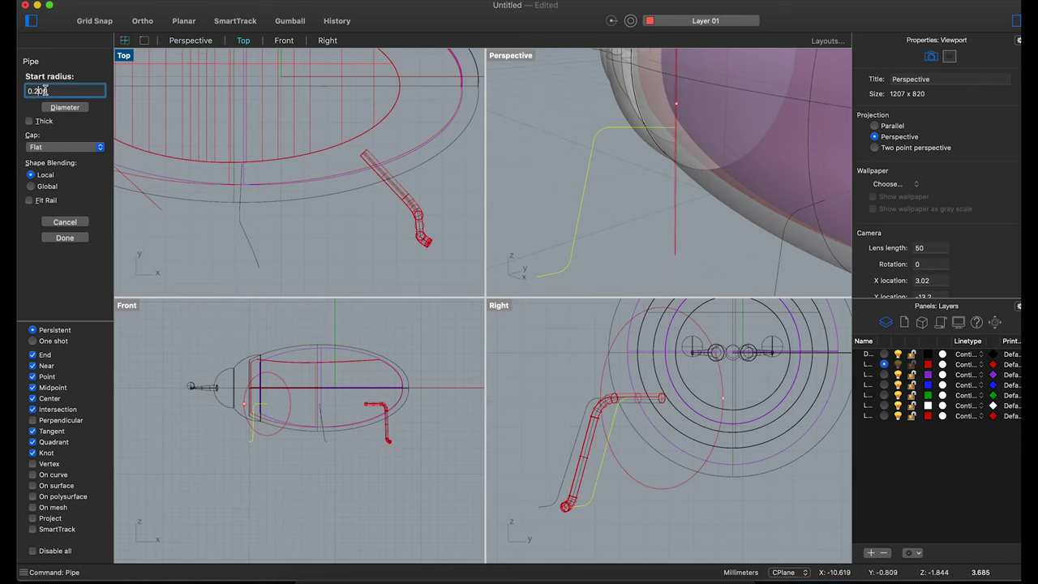
text(0)
key(Return)
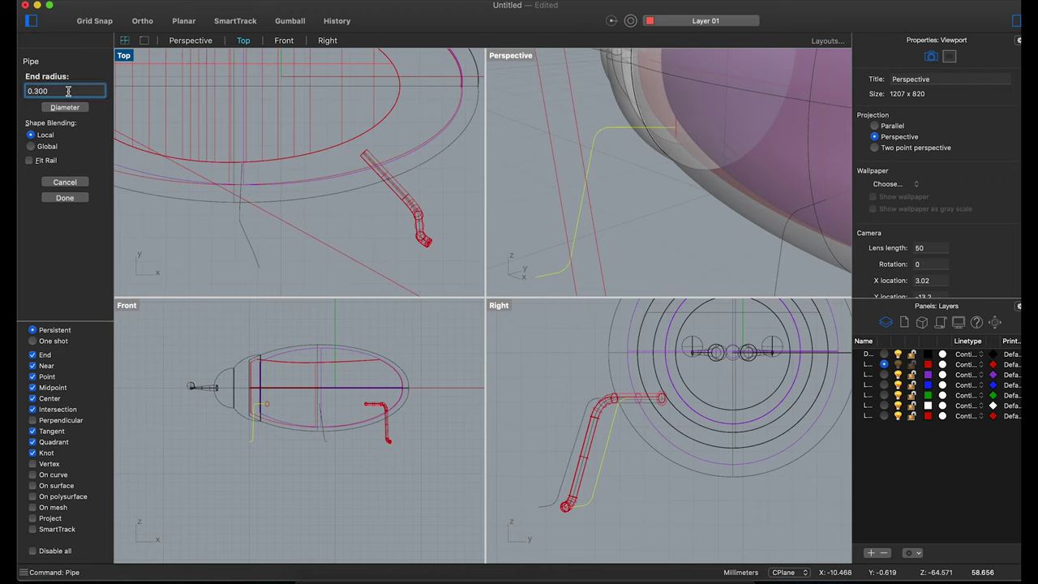
key(Return)
key(Return)
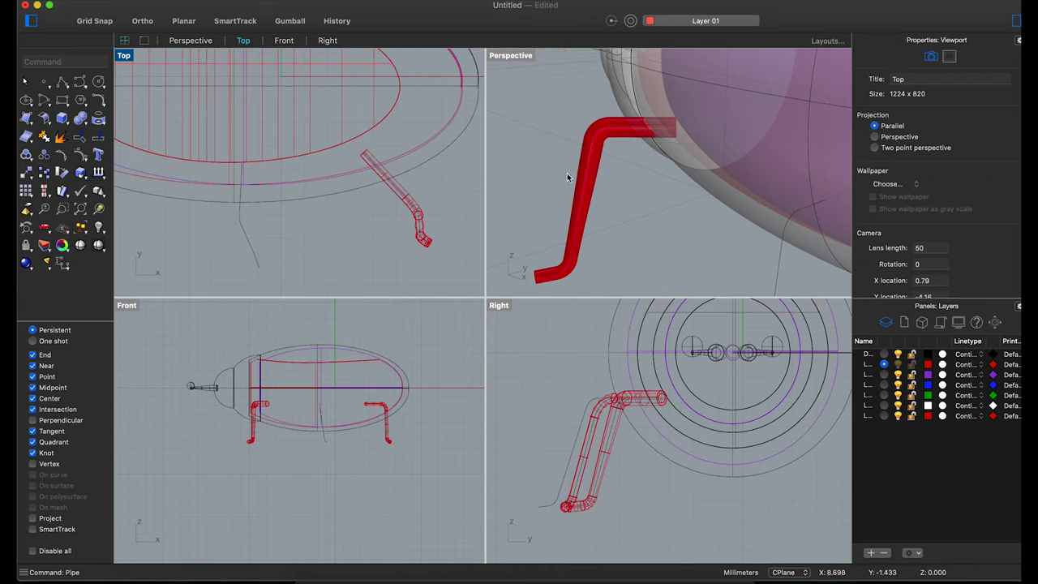
Select the middle leg's path curve.
scroll(680, 229, down, 3)
scroll(675, 237, down, 3)
click(678, 235)
right_click(678, 236)
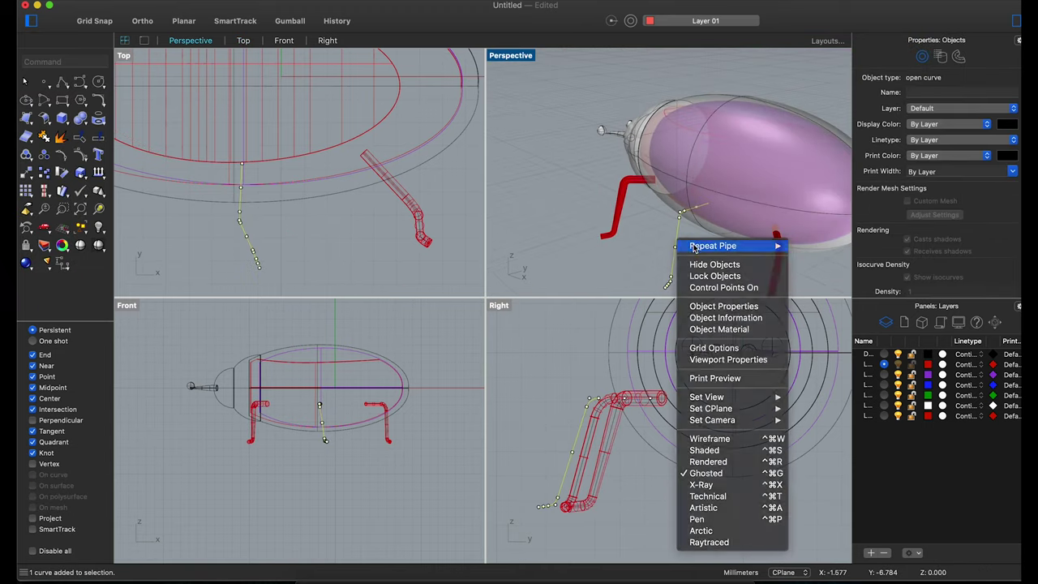
Pipe the middle leg curve, entering 3 for the start radius and accepting the end radius.
click(693, 248)
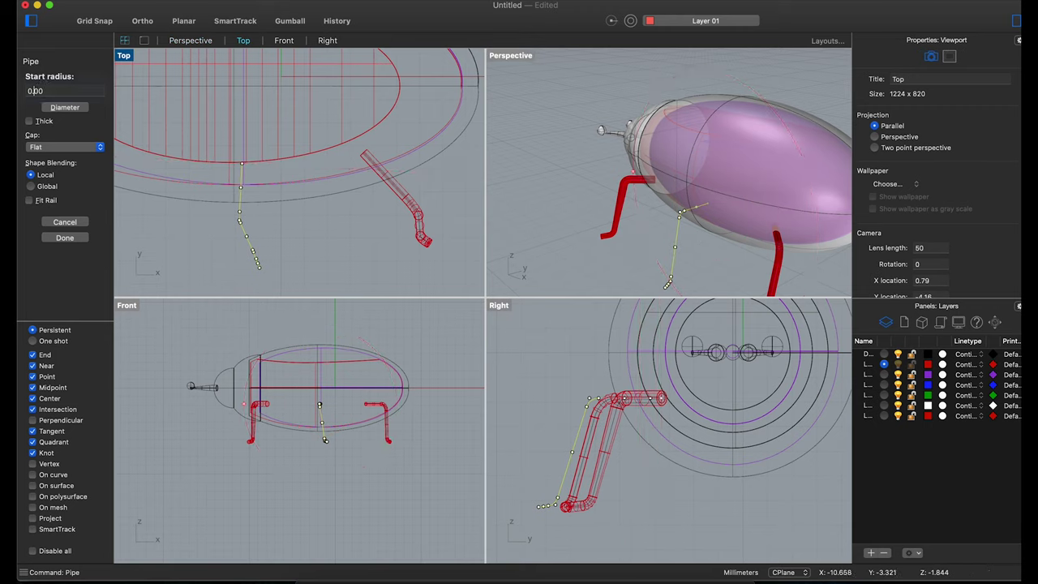
text(3)
key(Return)
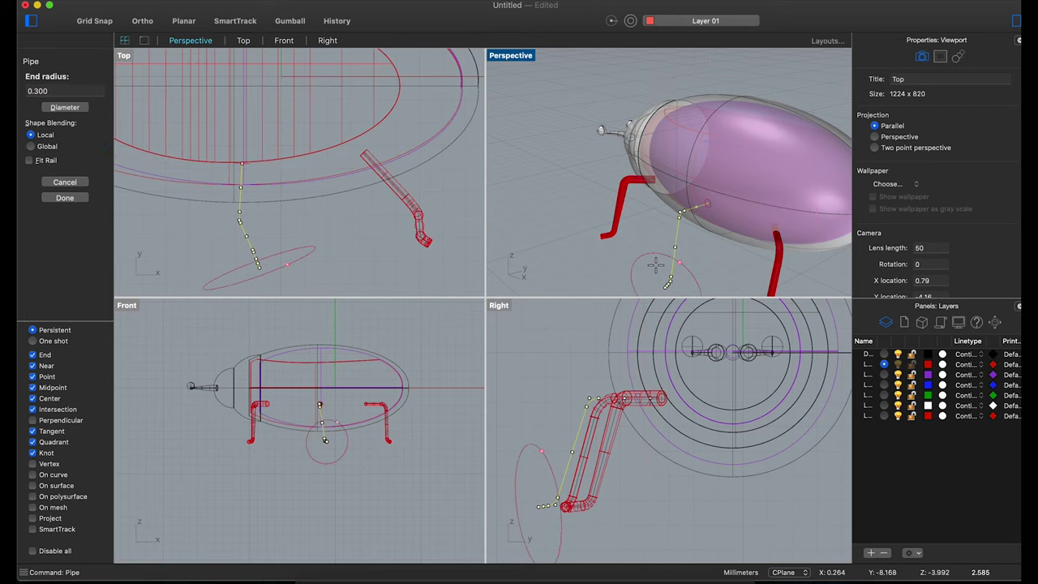
key(Return)
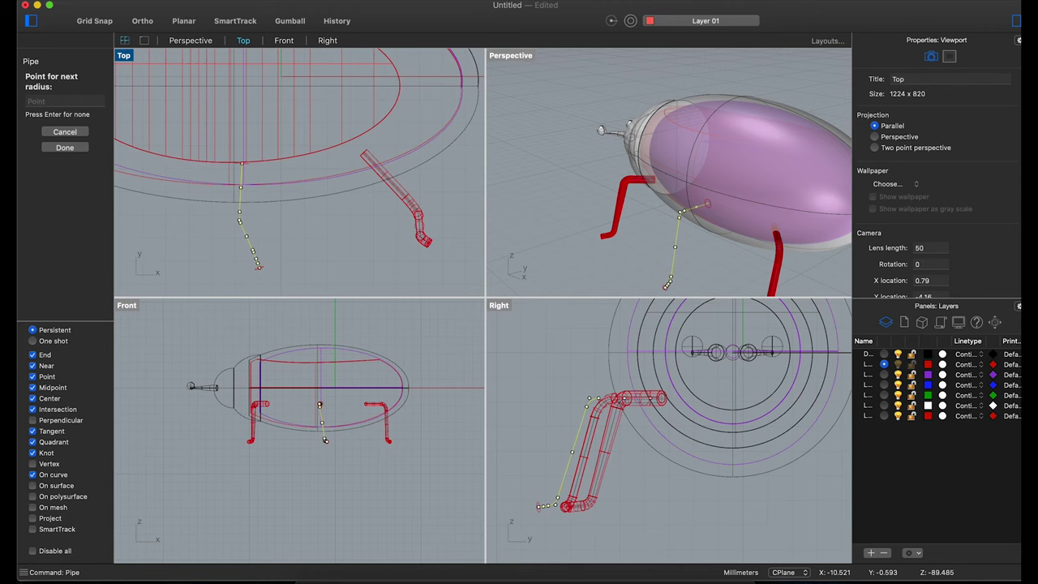
key(Return)
Delete the rear leg pipe and re-pipe its curve with a 0.2 start radius.
click(746, 258)
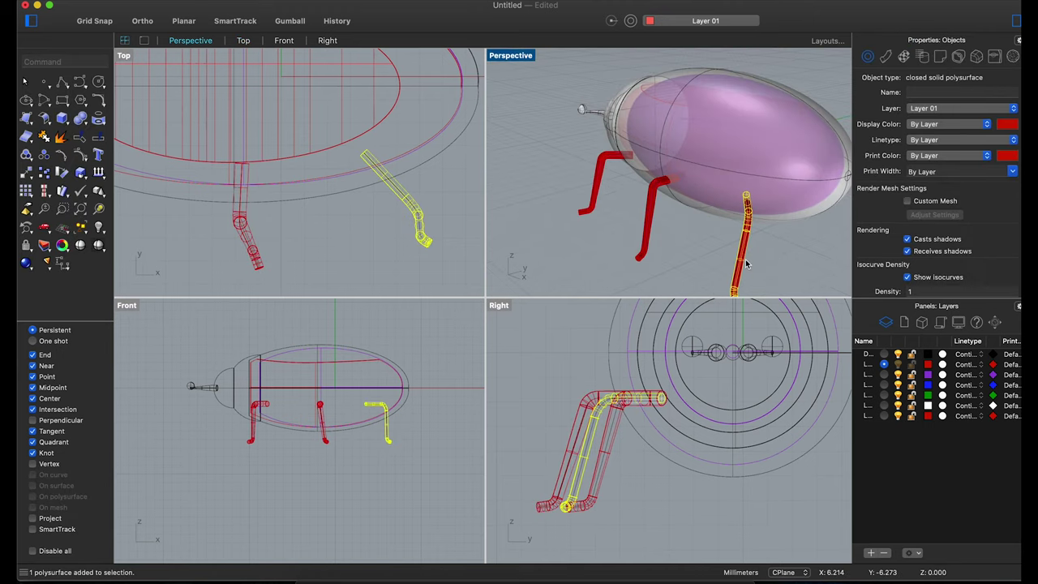
key(Delete)
key(Return)
click(740, 258)
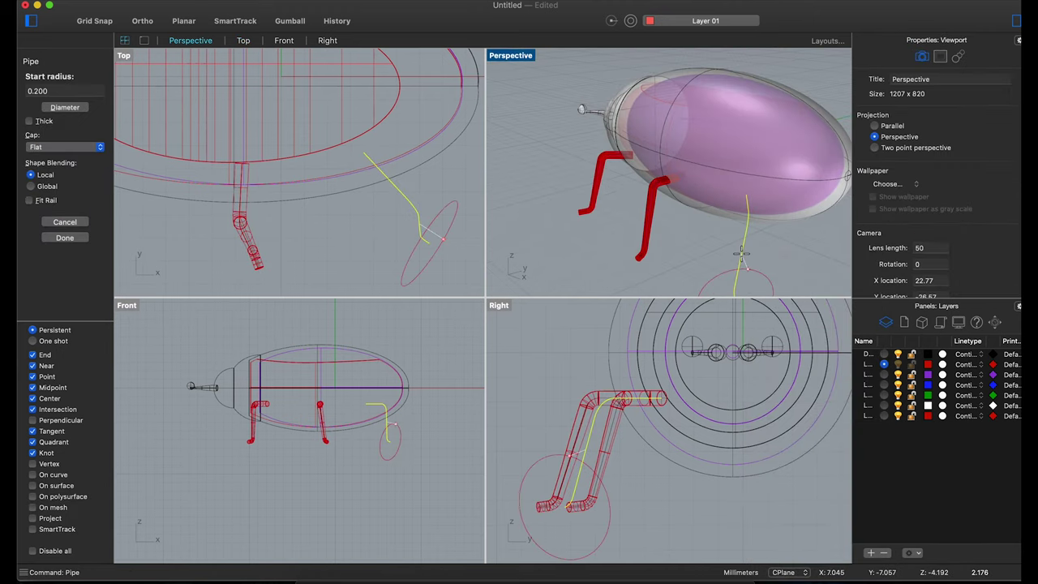
key(Return)
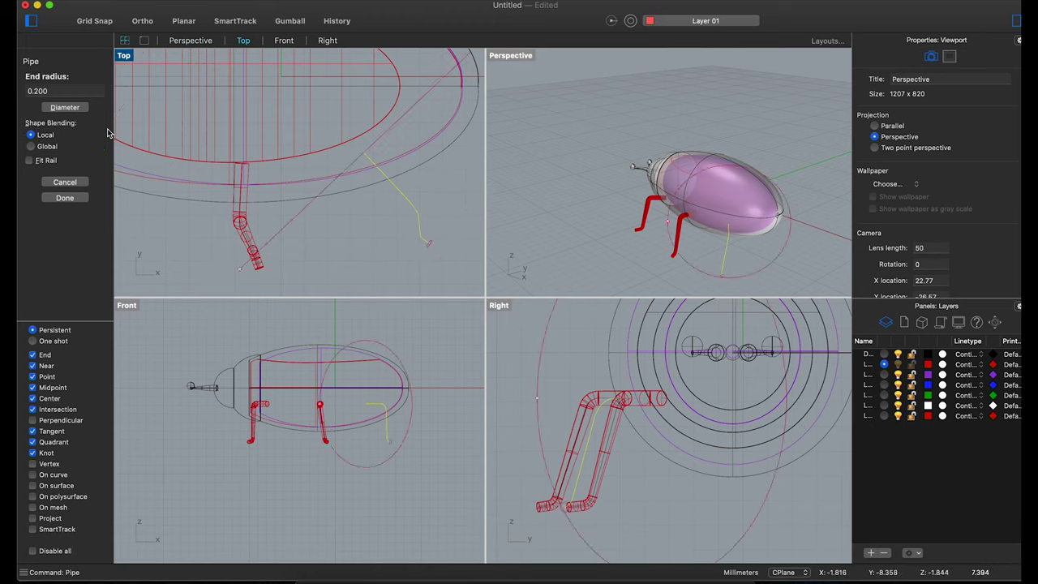
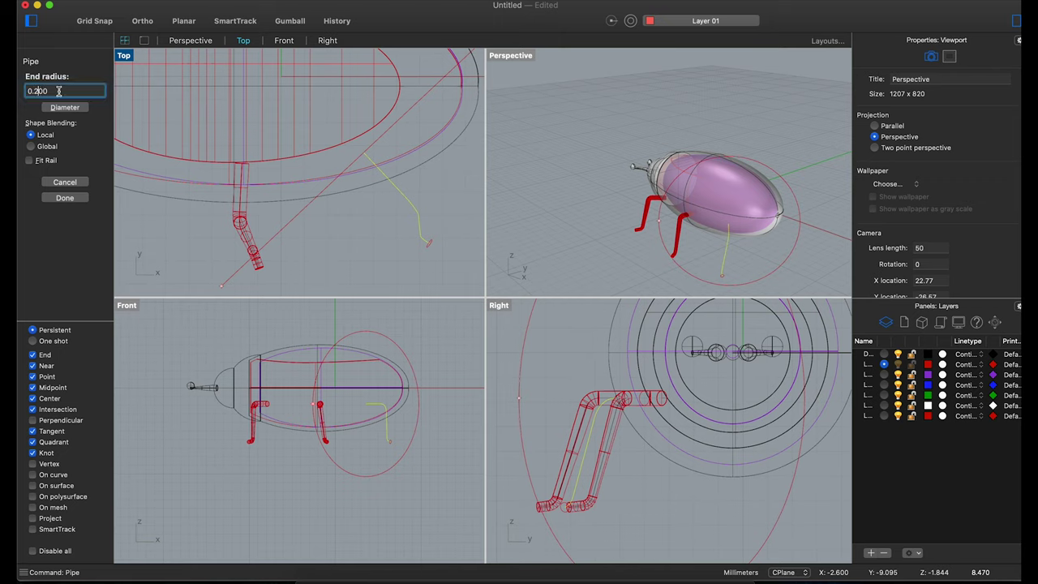
Finish the fourth leg pipe and rotate the rear leg -90° about its top.
key(Return)
key(Return)
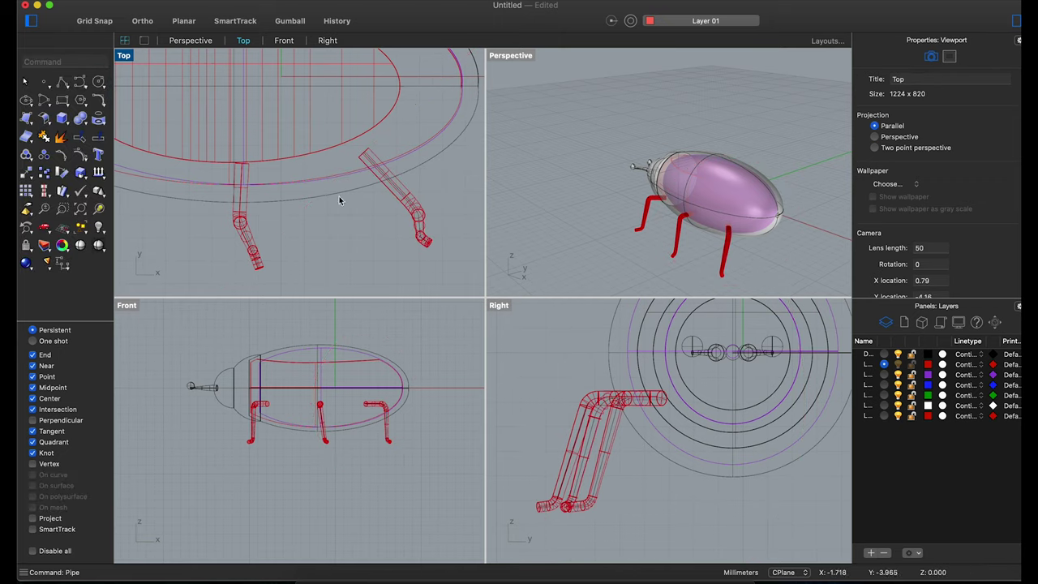
scroll(393, 204, down, 3)
click(392, 204)
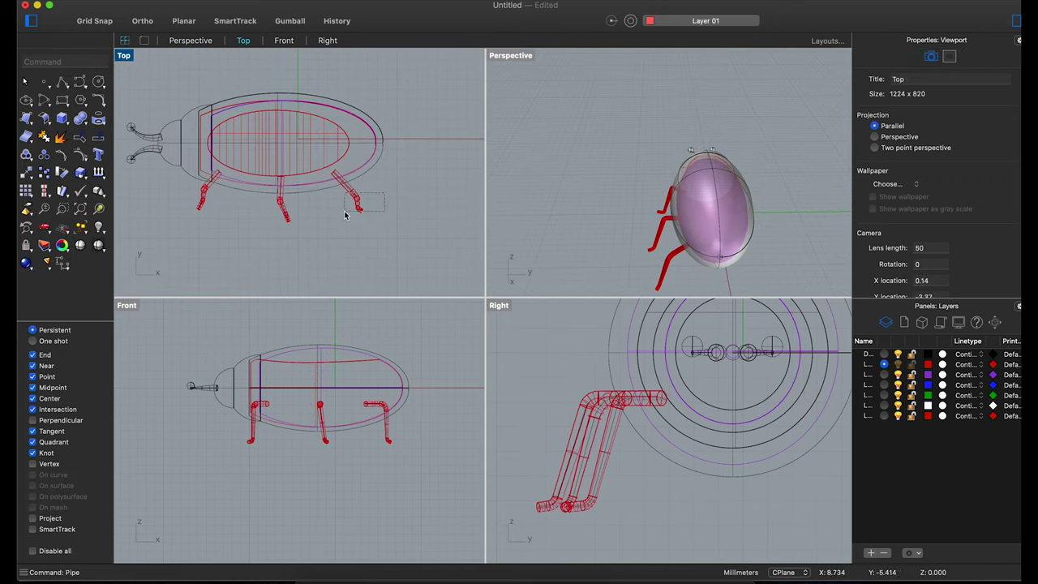
click(349, 211)
click(76, 181)
click(358, 209)
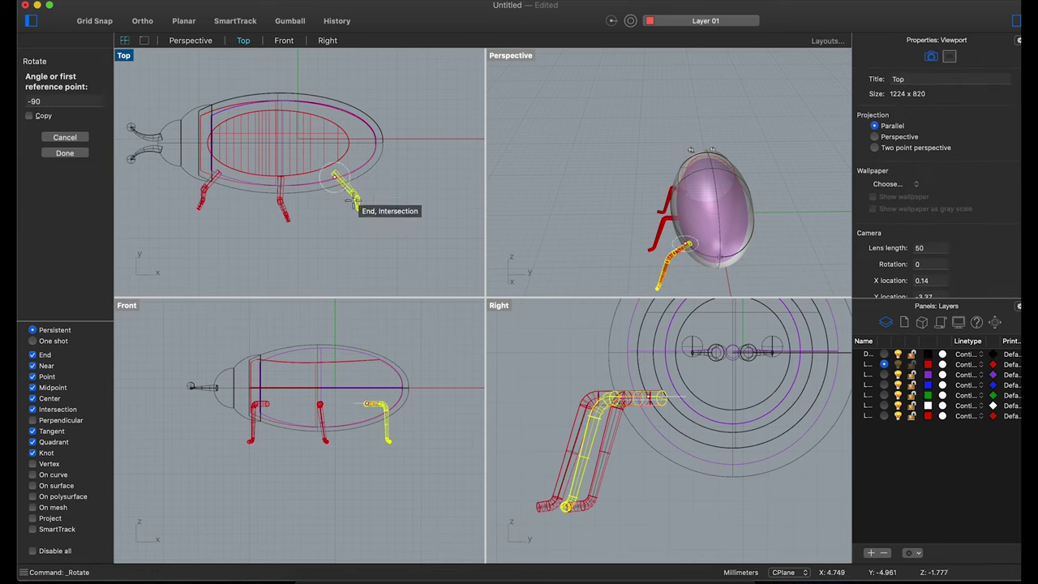
click(369, 215)
text(-90)
key(Return)
Shift the middle and rear legs left along the body and nudge the front leg down.
click(267, 225)
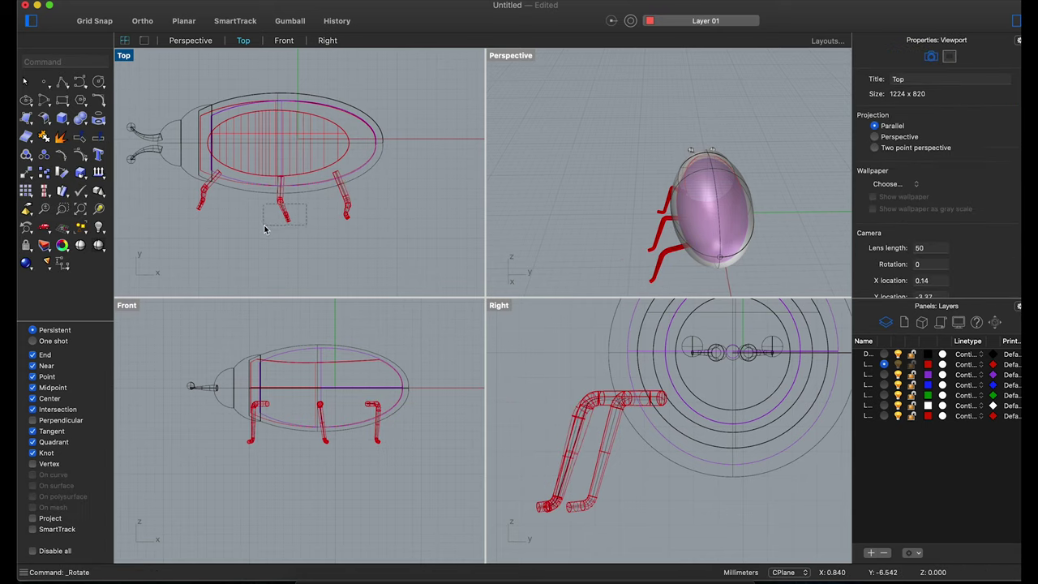
click(283, 212)
drag(284, 214, 270, 217)
click(347, 207)
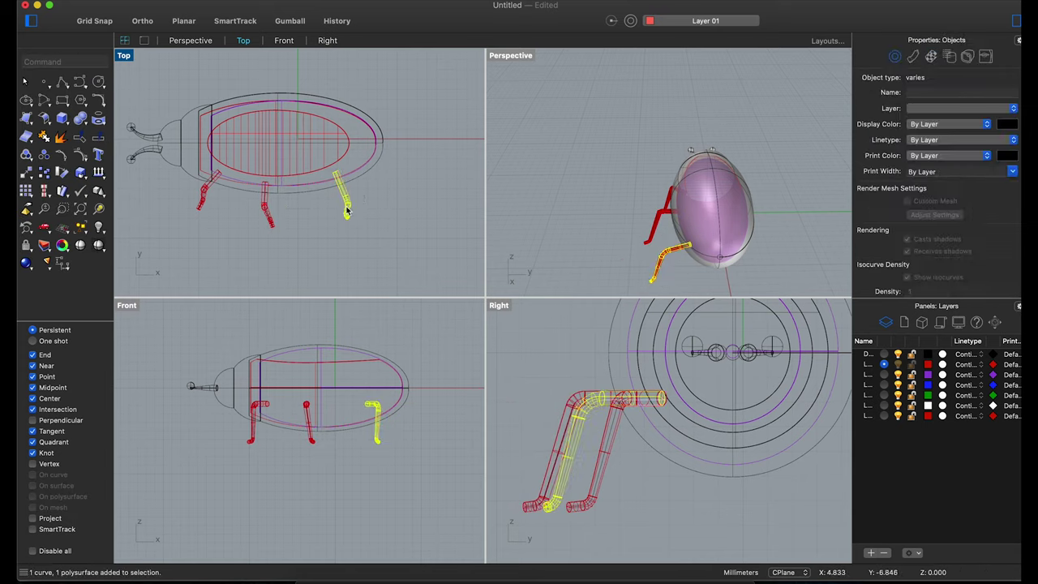
drag(346, 209, 316, 215)
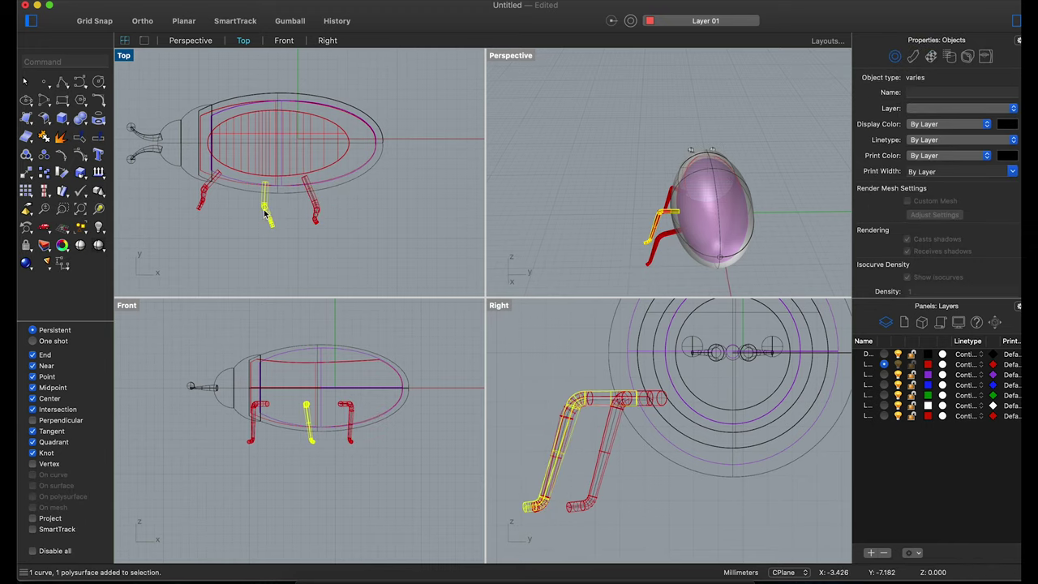
click(202, 203)
drag(202, 202, 206, 208)
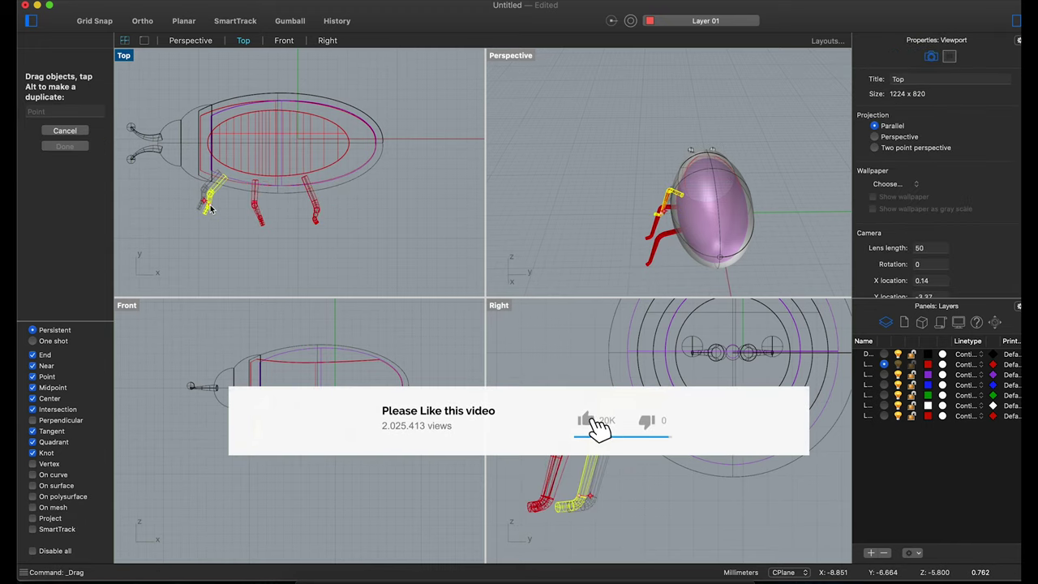
Mirror all three legs across the body axis as copies, giving six legs.
right_drag(649, 211, 337, 230)
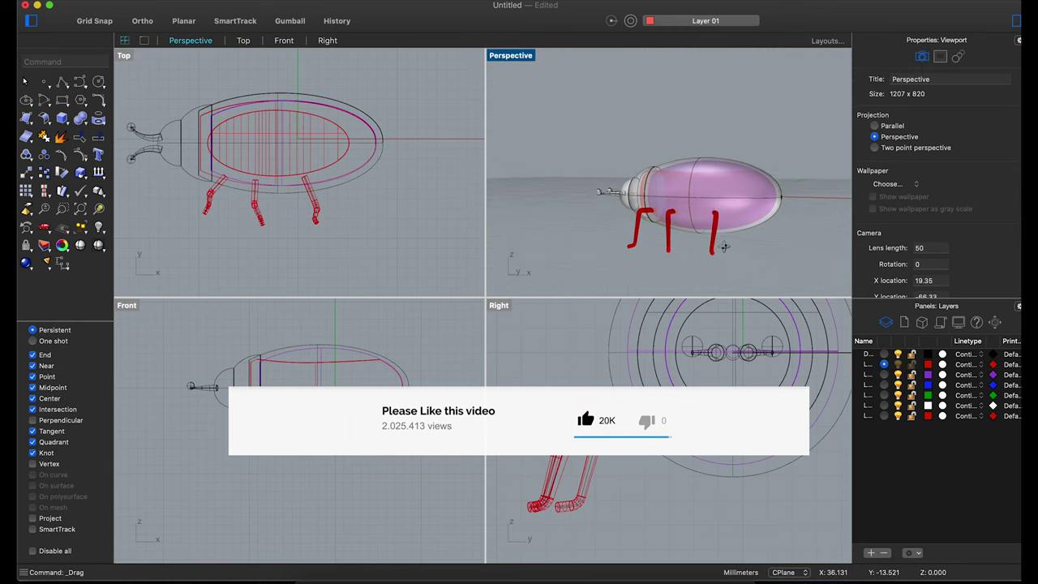
drag(338, 230, 189, 208)
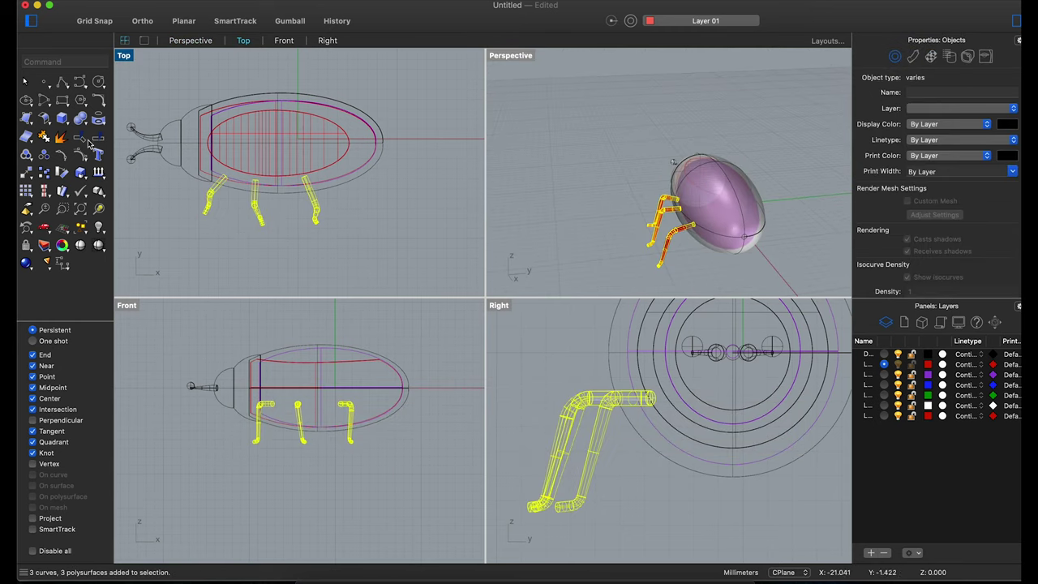
click(28, 176)
click(53, 268)
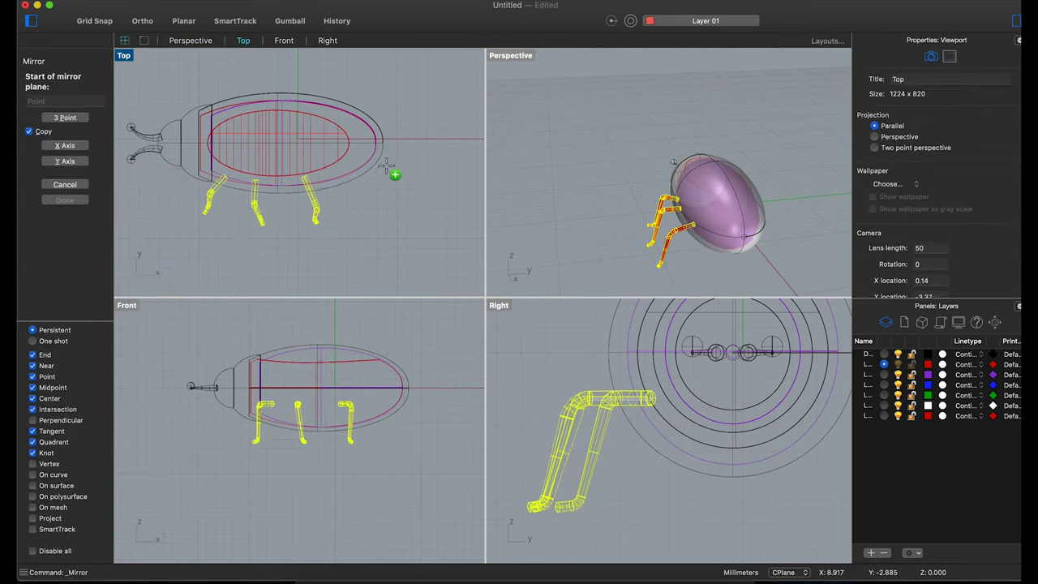
click(382, 142)
click(460, 143)
key(Escape)
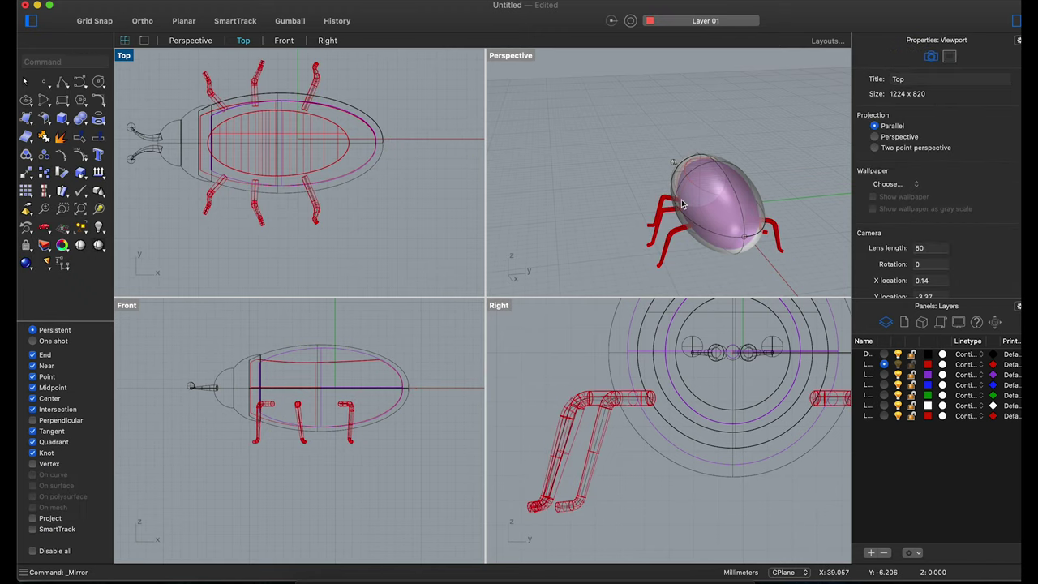
mouse_move(684, 205)
right_down()
mouse_move(765, 201)
mouse_move(552, 187)
mouse_move(653, 227)
mouse_move(628, 224)
right_up()
Save the model as bee.3dm.
key(super+s)
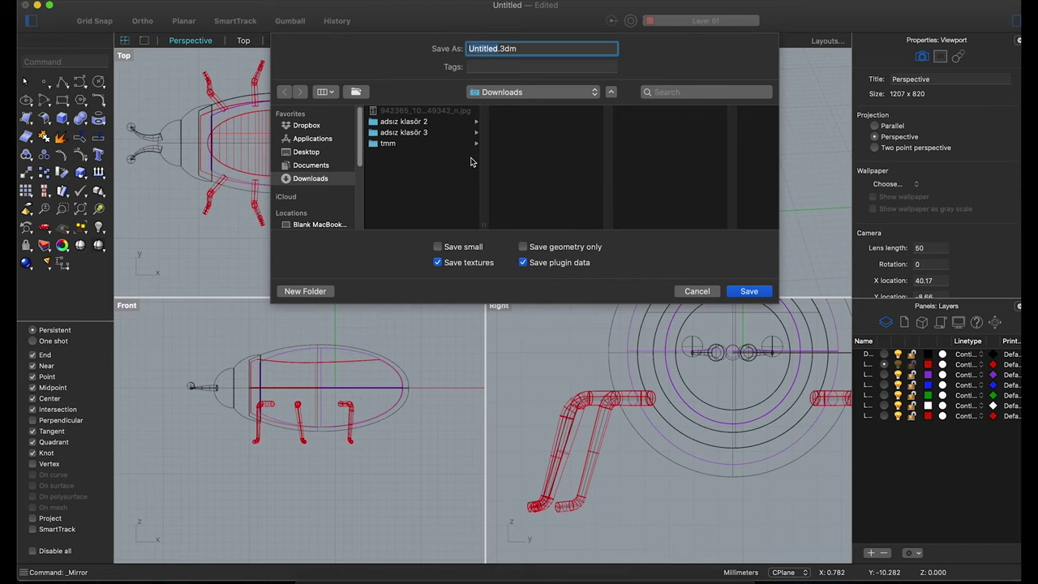
text(ee)
key(Return)
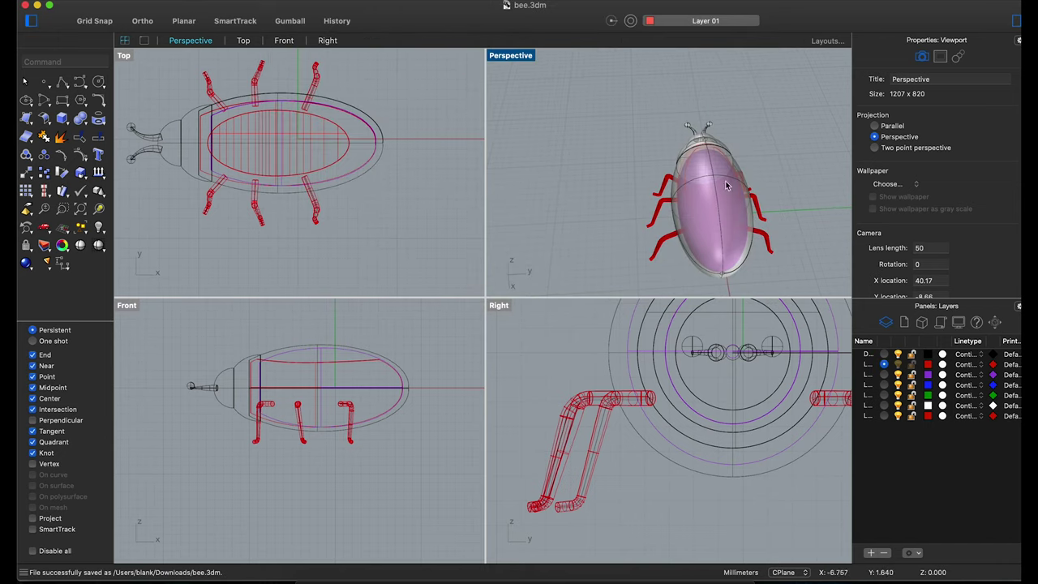
Zoom the Front view onto the antennae, move the tip sphere, and select both antenna cones.
scroll(529, 185, down, 3)
scroll(277, 350, up, 3)
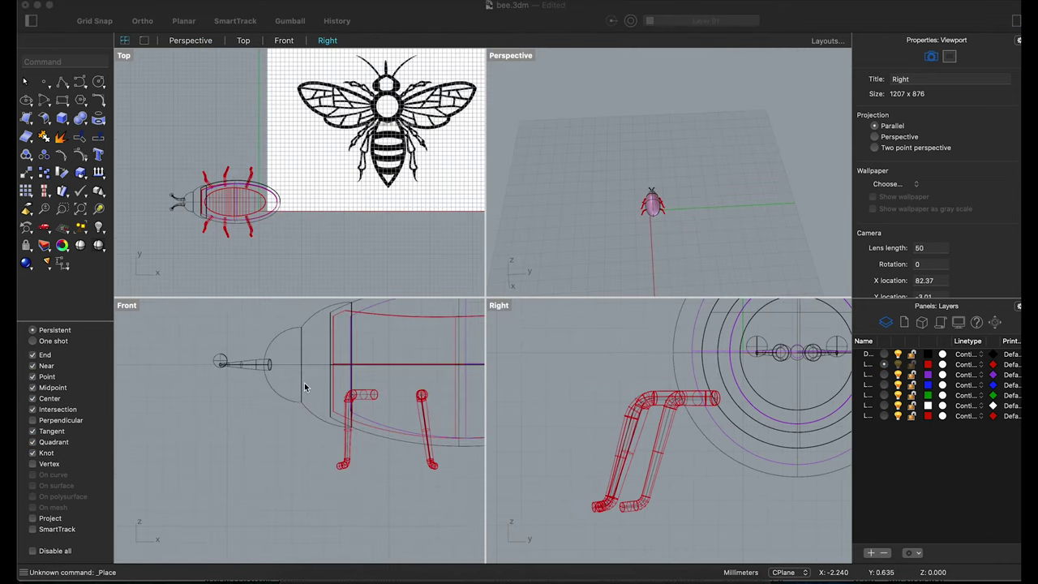
scroll(303, 377, down, 3)
scroll(296, 369, up, 5)
click(296, 369)
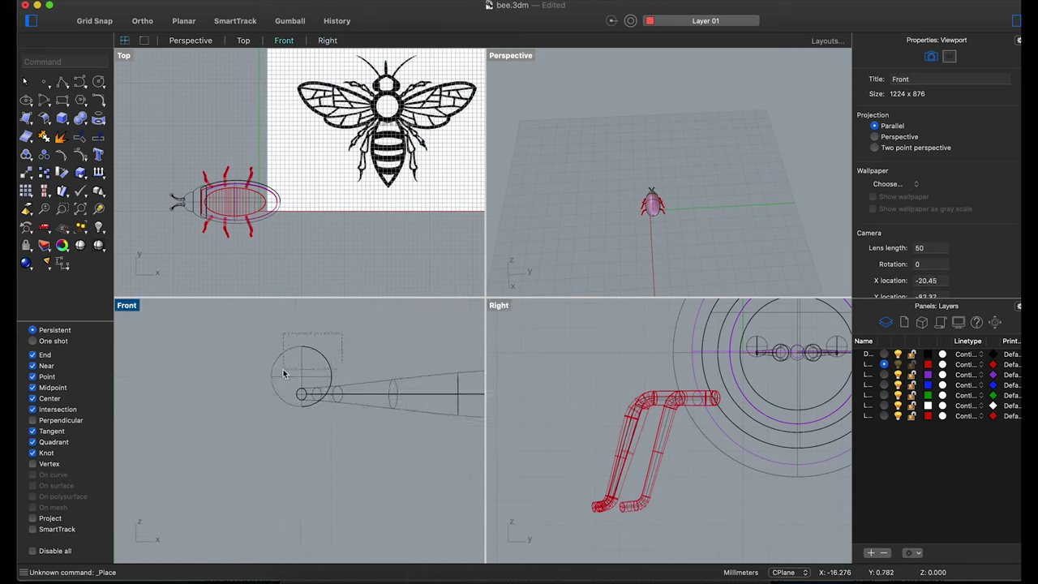
drag(301, 367, 342, 346)
click(342, 345)
scroll(357, 344, down, 2)
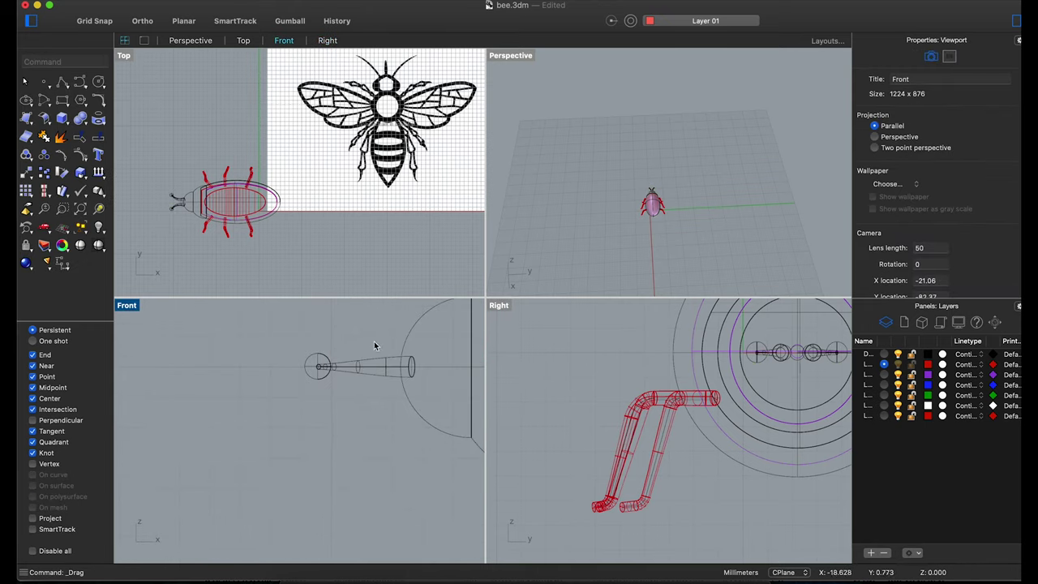
click(358, 388)
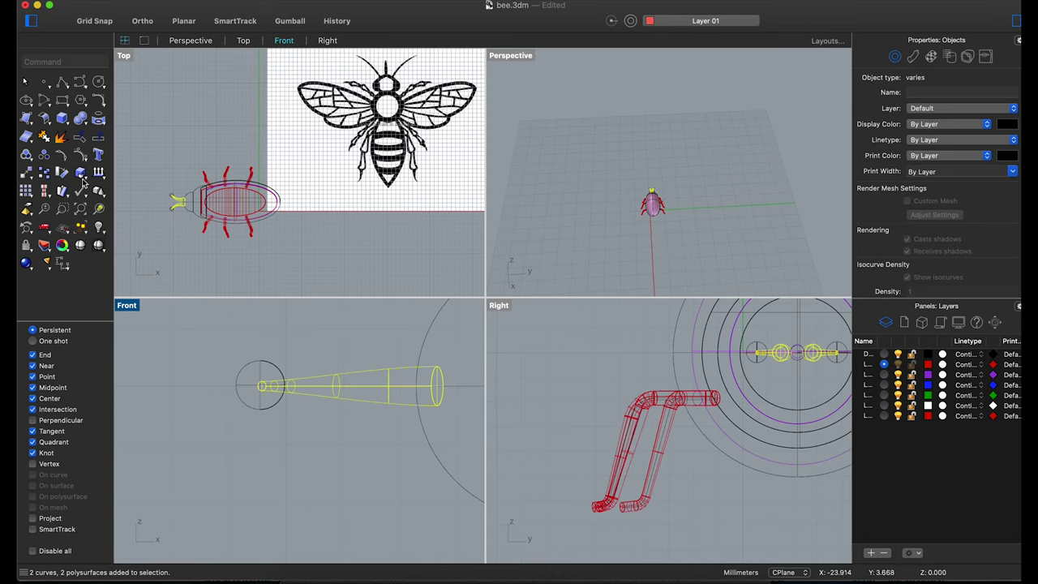
Bend the antenna cones into curved horns with the Bend tool.
click(59, 199)
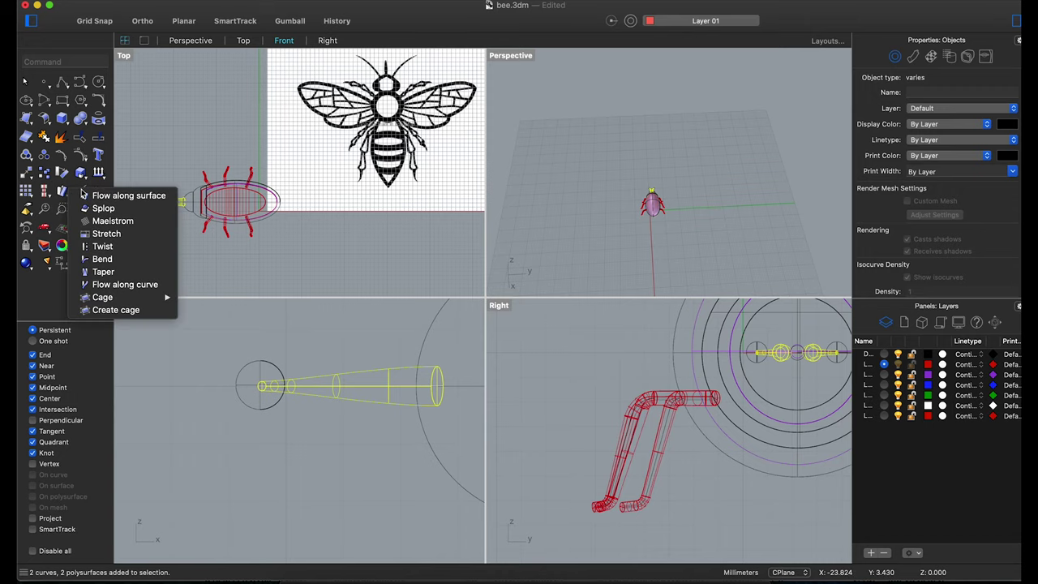
click(93, 260)
click(432, 381)
click(301, 382)
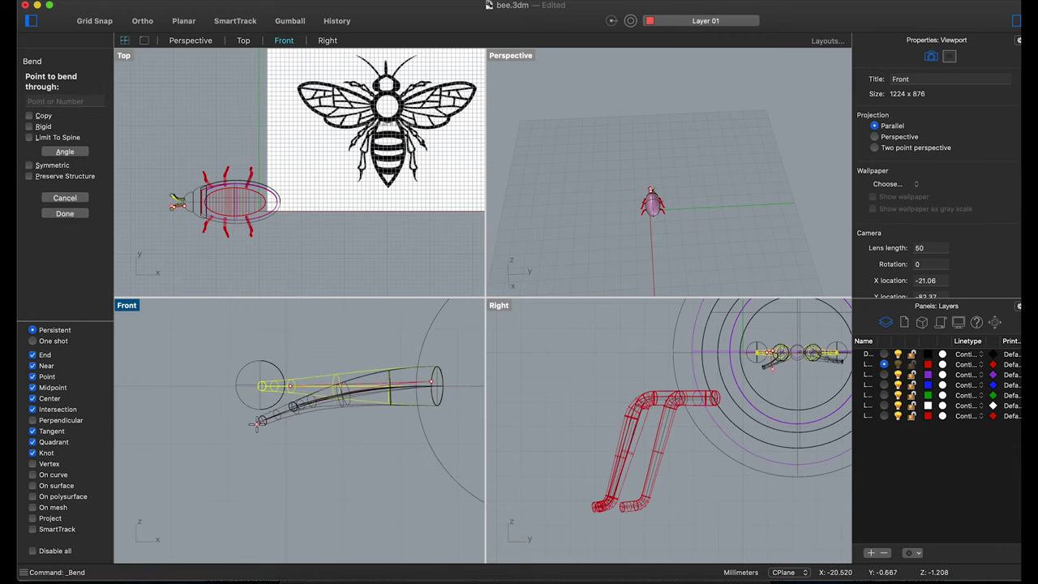
click(265, 432)
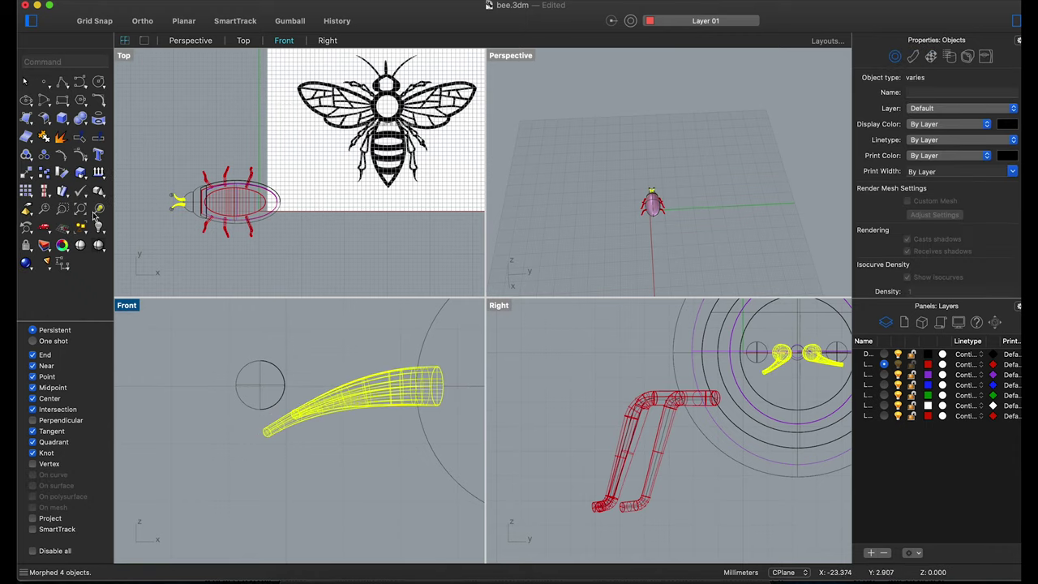
Rotate the bent horns to tilt them upward.
click(62, 176)
click(424, 389)
click(288, 434)
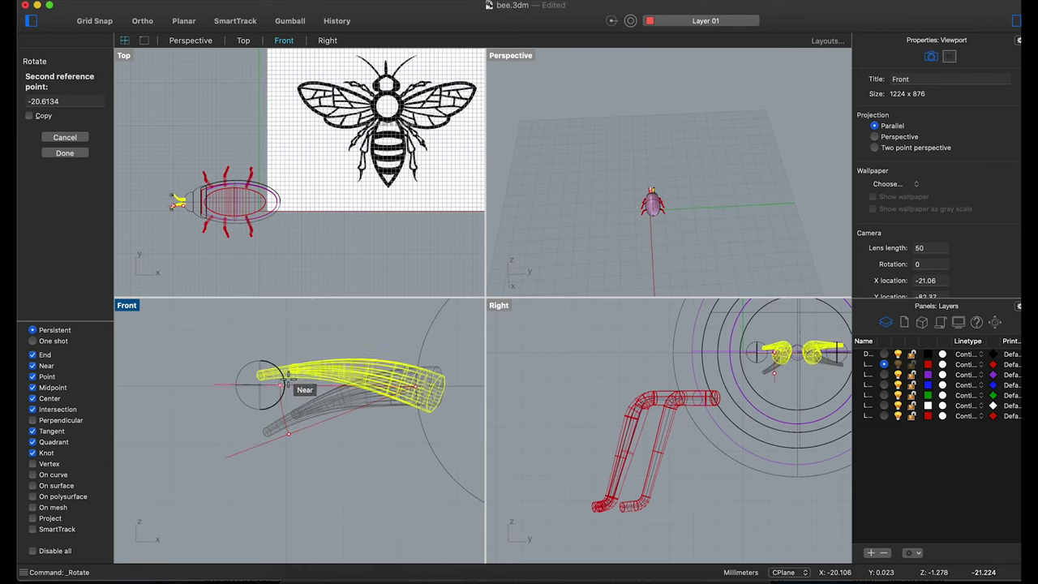
click(300, 353)
key(Escape)
Move the lower horn and rotate it downward by repeating Rotate.
scroll(174, 198, up, 5)
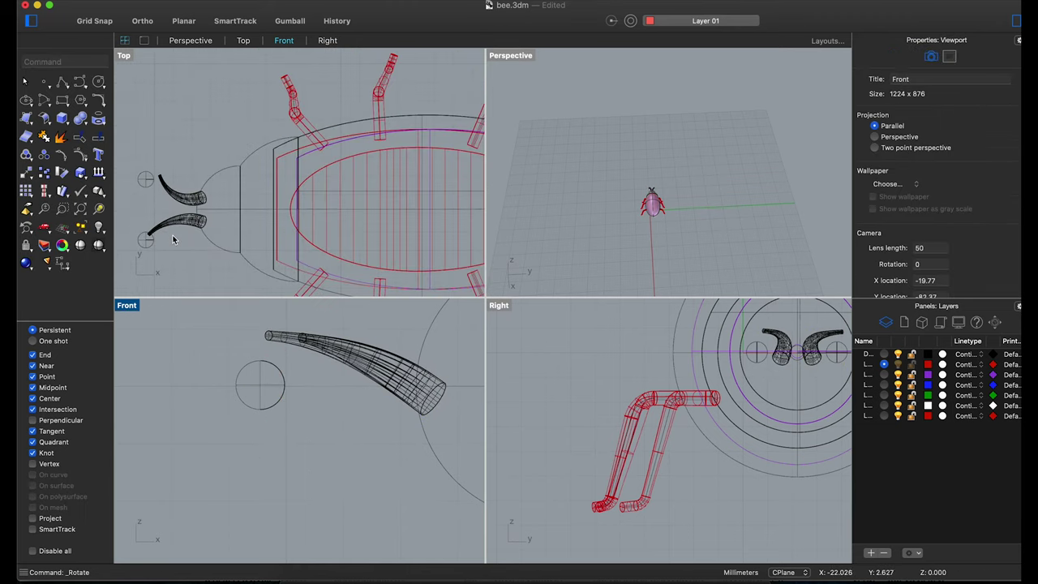
click(183, 228)
drag(183, 228, 198, 240)
right_click(220, 233)
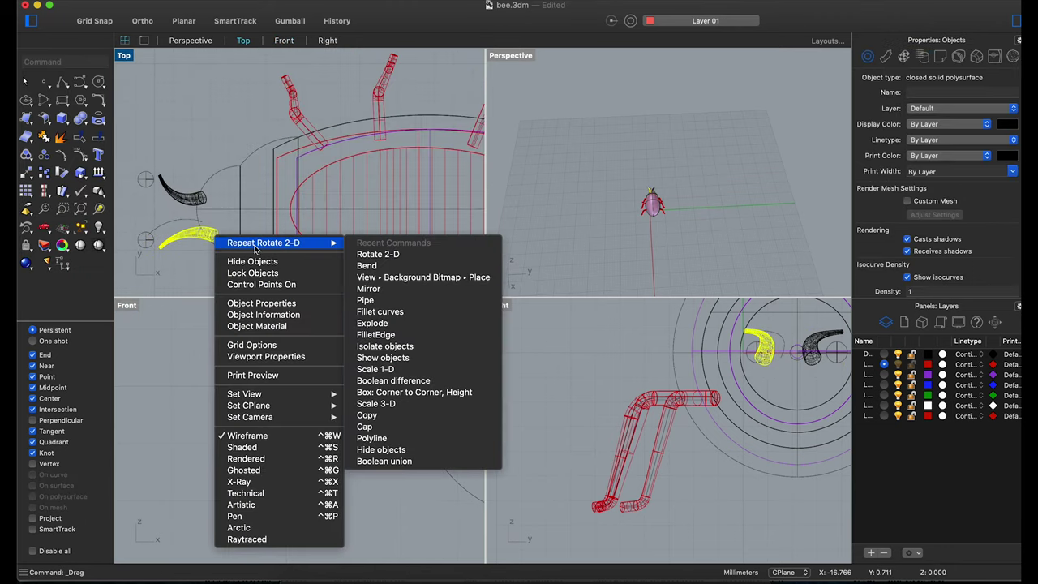
click(223, 236)
click(212, 236)
click(160, 246)
click(166, 262)
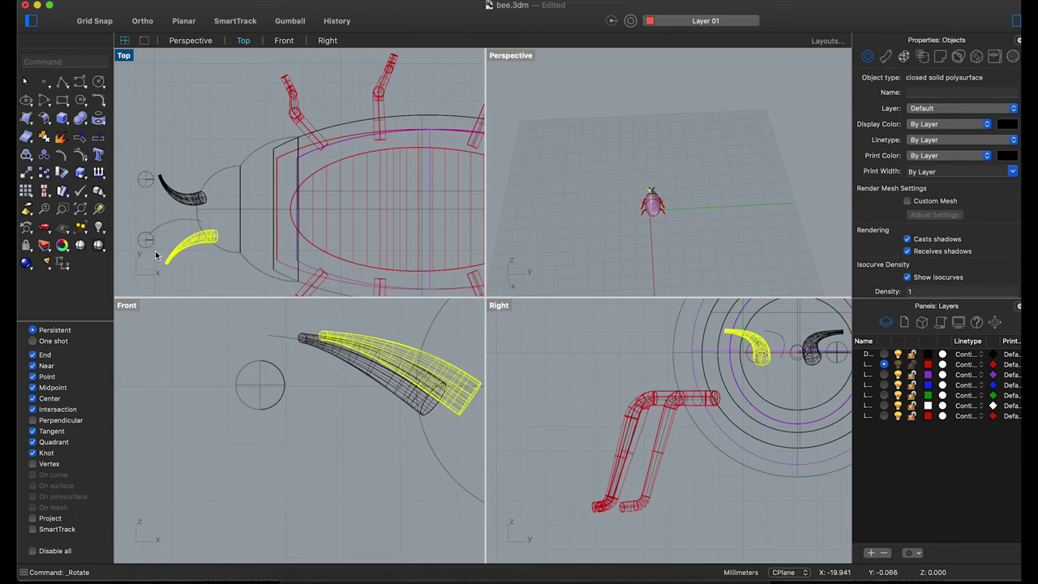
Delete the upper horn with its sphere and move the remaining sphere onto the horn's base.
click(148, 241)
drag(151, 246, 171, 268)
drag(178, 154, 136, 231)
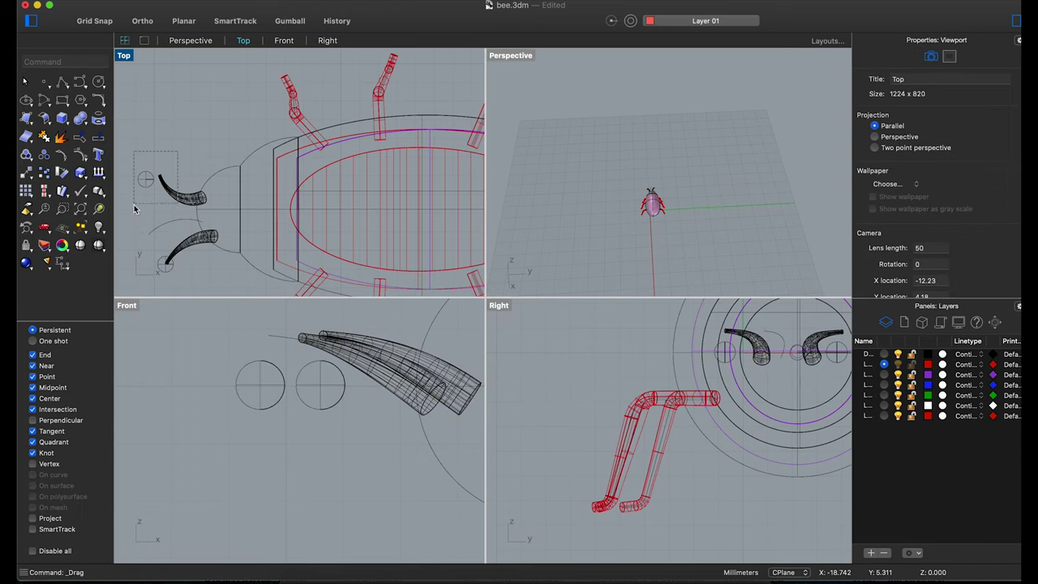
key(Delete)
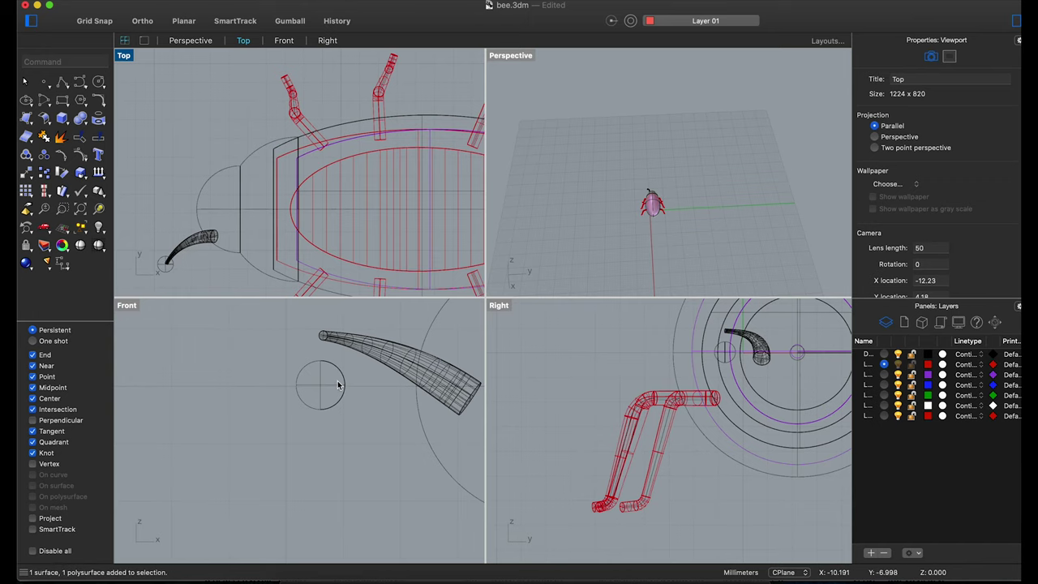
drag(339, 385, 365, 334)
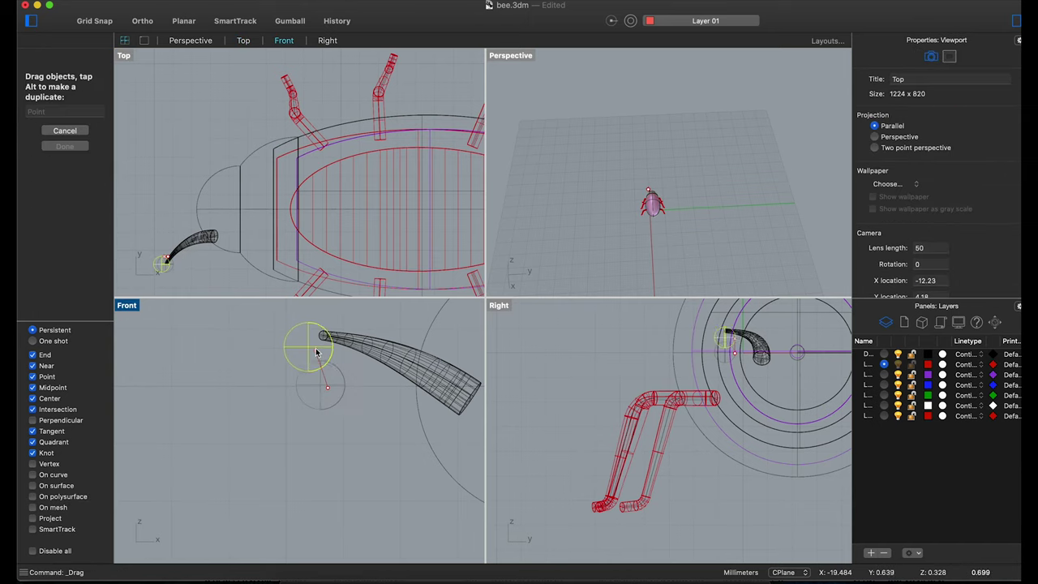
Mirror the antenna and its tip sphere across the bee's centreline as a copy.
shift+click(365, 334)
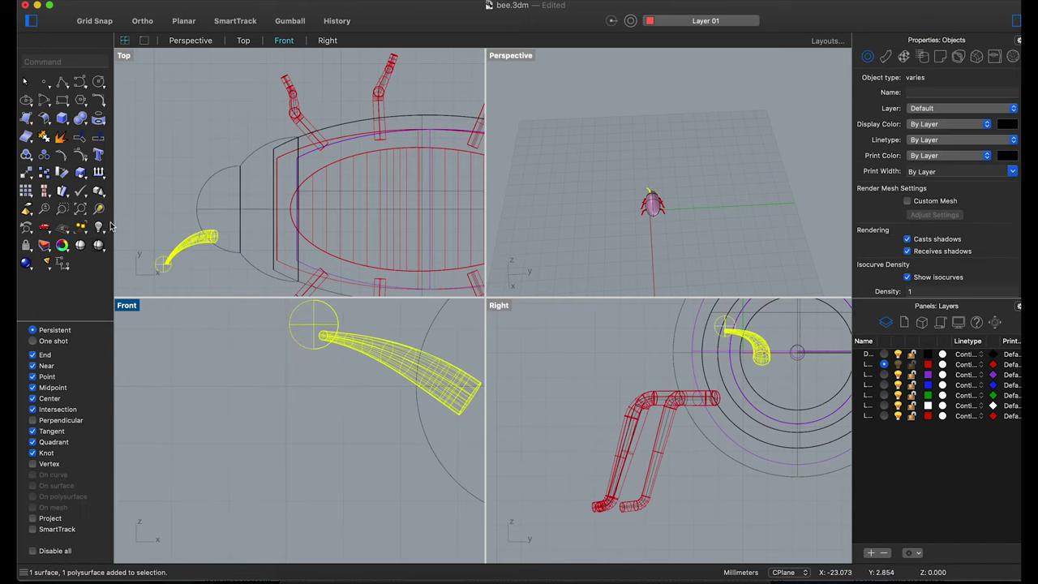
click(32, 175)
click(50, 262)
click(197, 208)
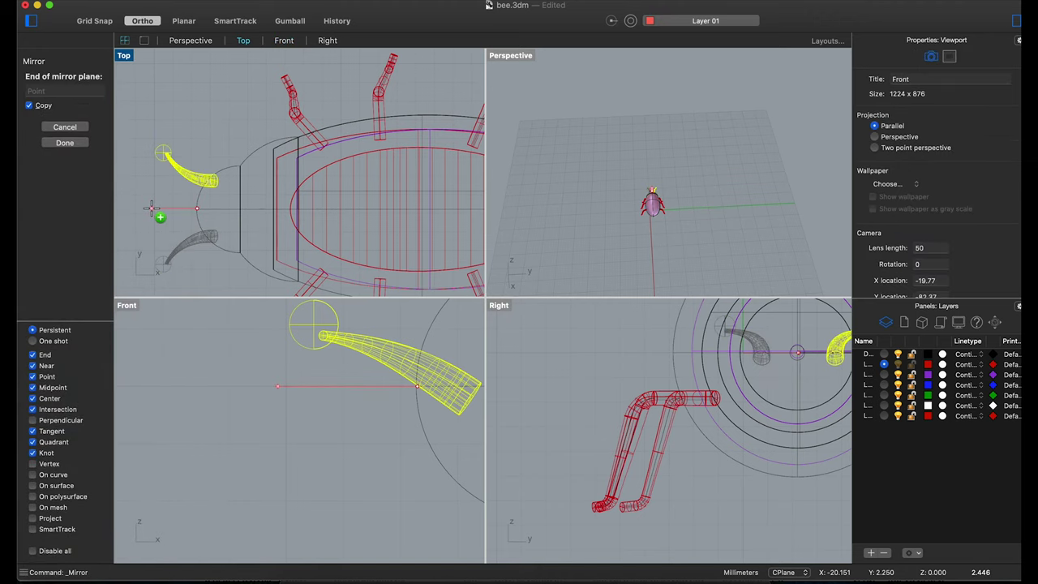
click(151, 209)
Rotate the head section to tilt it.
click(667, 186)
scroll(646, 198, up, 5)
scroll(717, 174, up, 3)
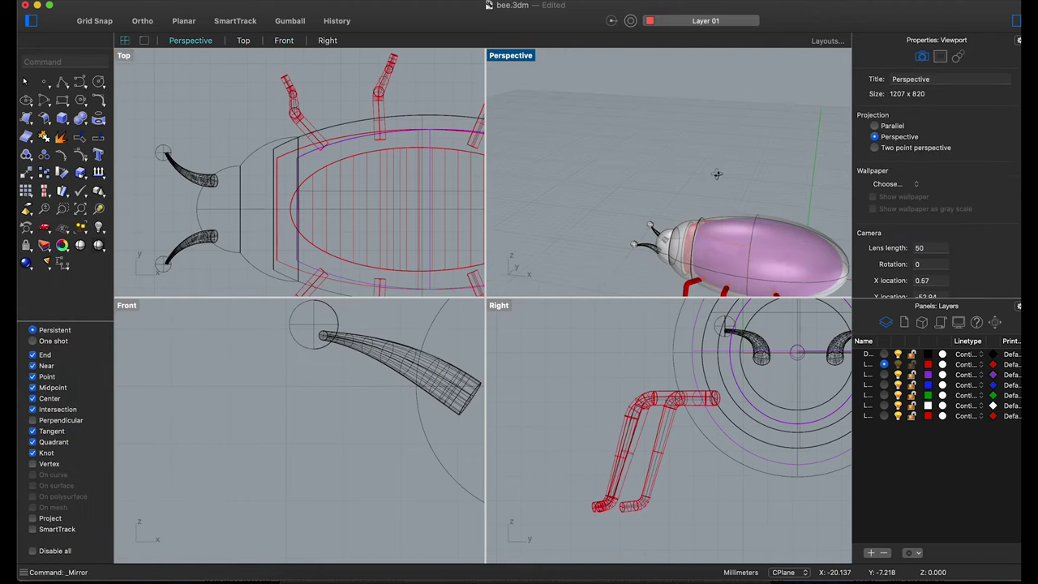
scroll(717, 174, down, 2)
scroll(332, 359, down, 3)
click(359, 341)
scroll(379, 335, down, 3)
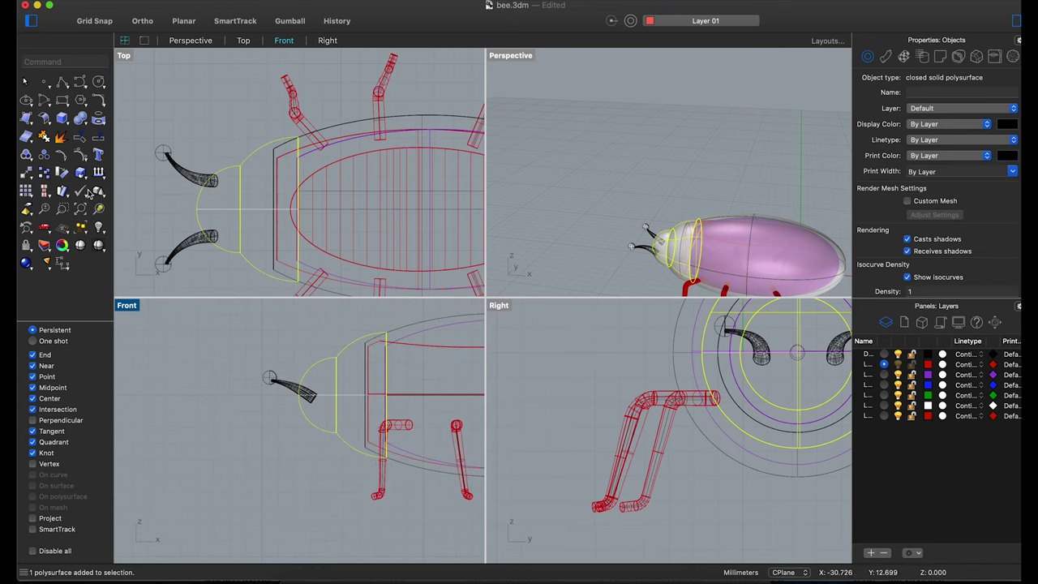
click(61, 173)
click(394, 395)
click(302, 398)
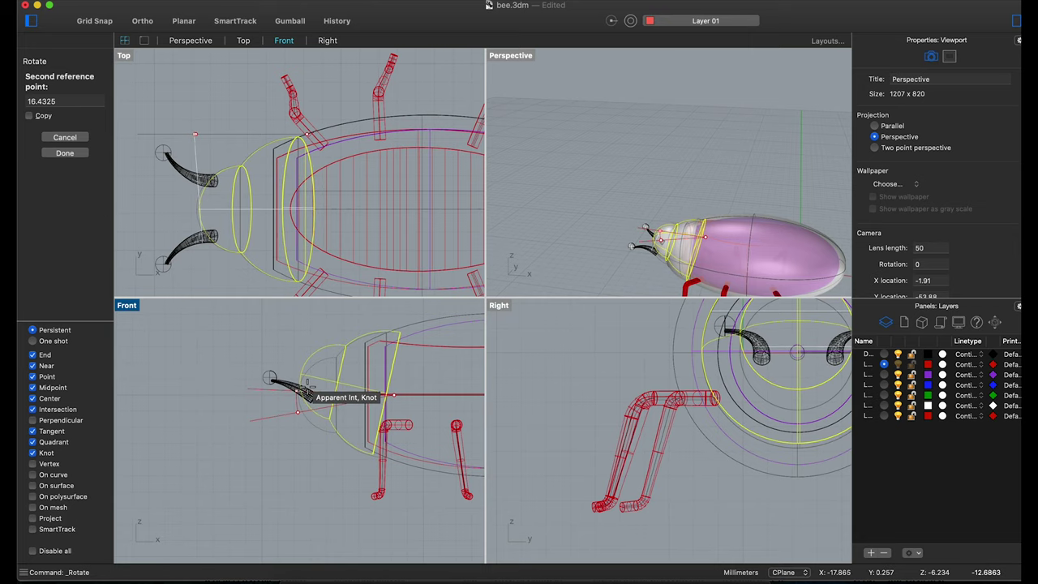
click(298, 393)
Raise both antennae higher on the head.
click(297, 392)
drag(284, 387, 291, 350)
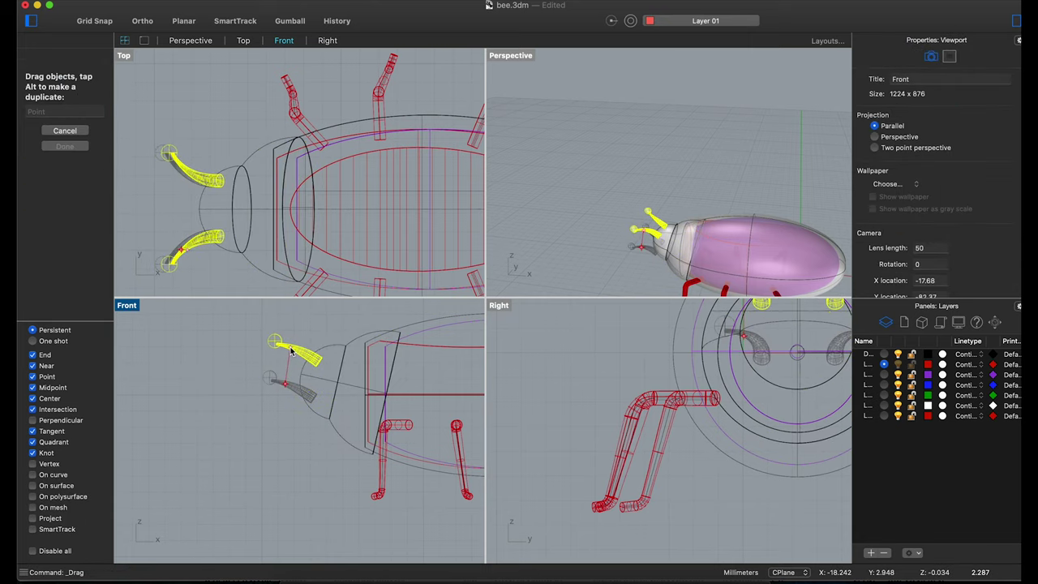
mouse_move(698, 165)
right_down()
mouse_move(758, 152)
mouse_move(718, 166)
right_up()
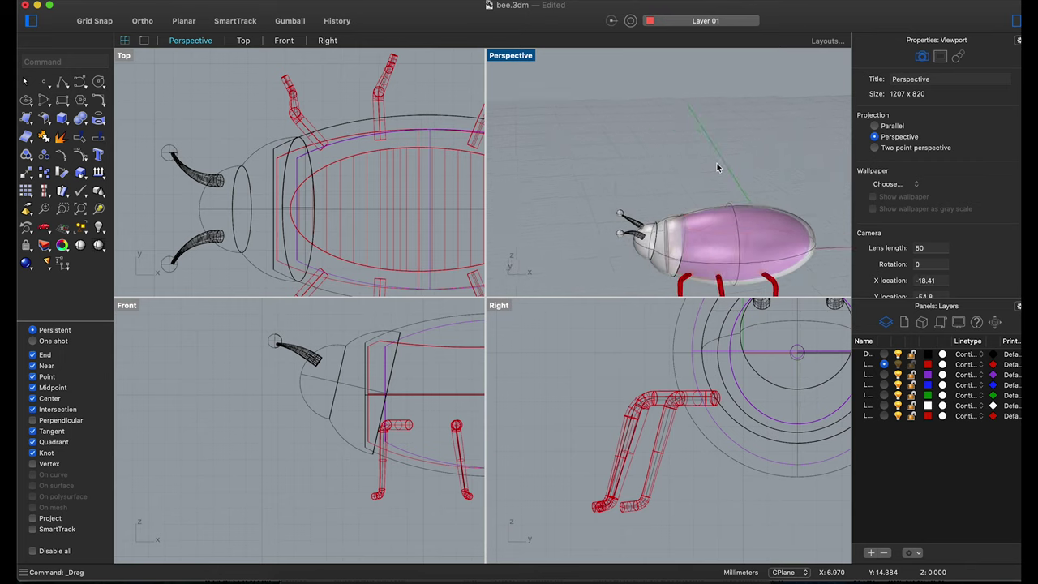
Zoom in on the bee reference image and maximize the Top viewport.
scroll(203, 166, down, 5)
scroll(363, 99, up, 3)
scroll(362, 99, up, 2)
scroll(325, 162, down, 5)
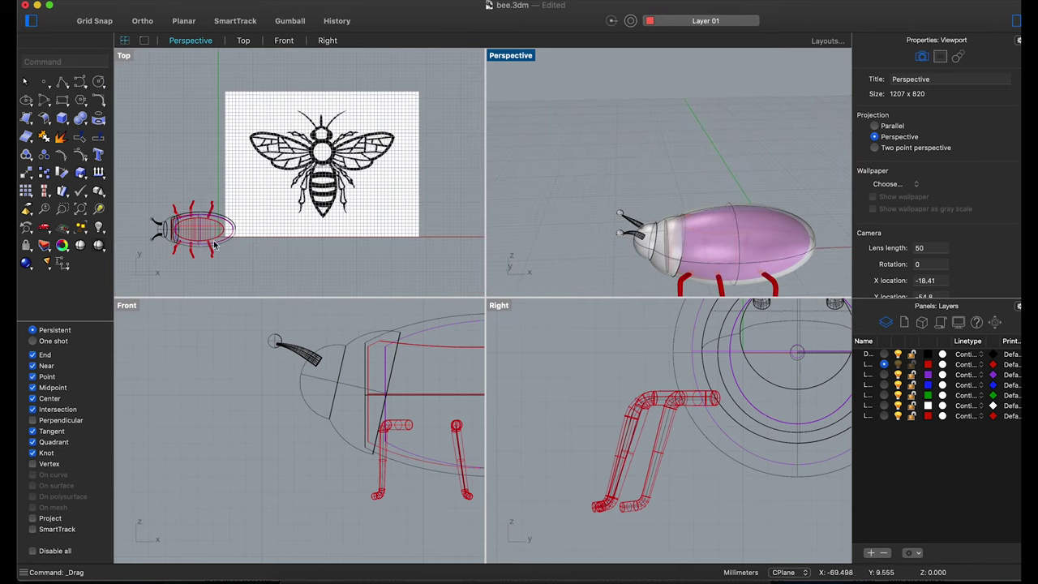
scroll(140, 220, up, 3)
scroll(139, 220, up, 2)
scroll(139, 221, down, 3)
scroll(333, 121, up, 3)
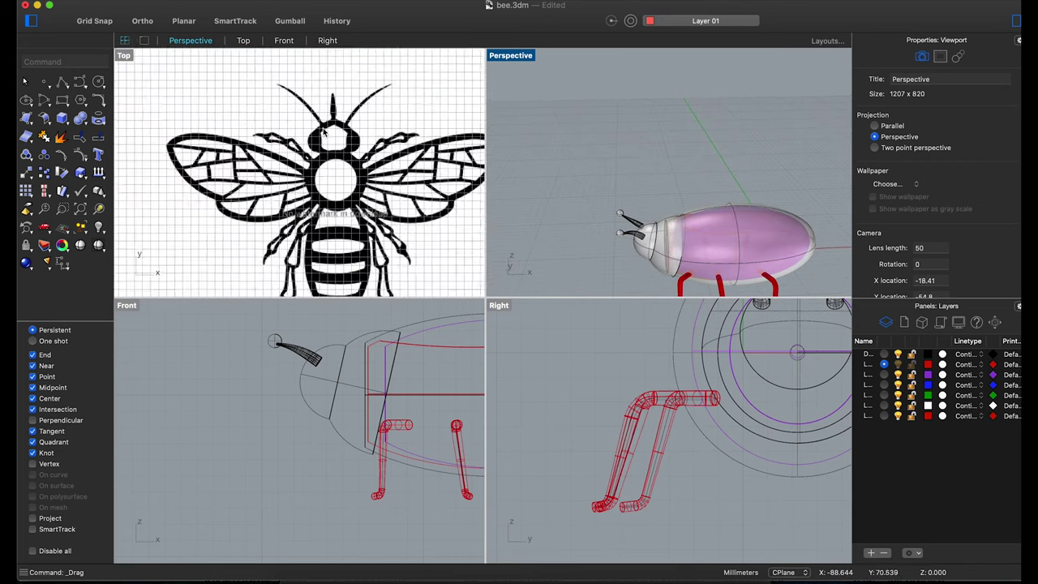
scroll(332, 123, up, 2)
scroll(329, 161, up, 2)
scroll(332, 143, down, 2)
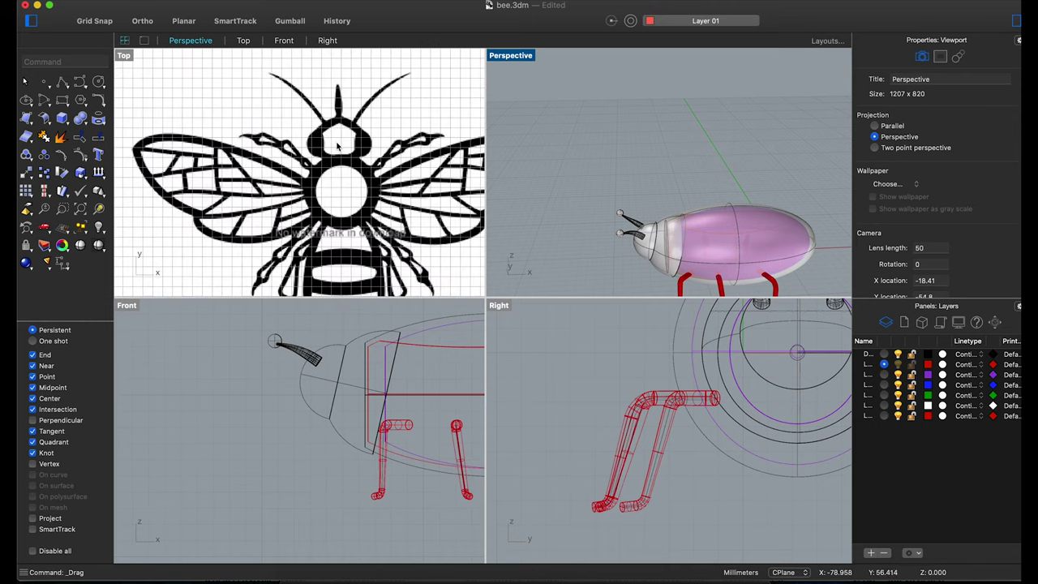
scroll(333, 119, up, 3)
double_click(134, 60)
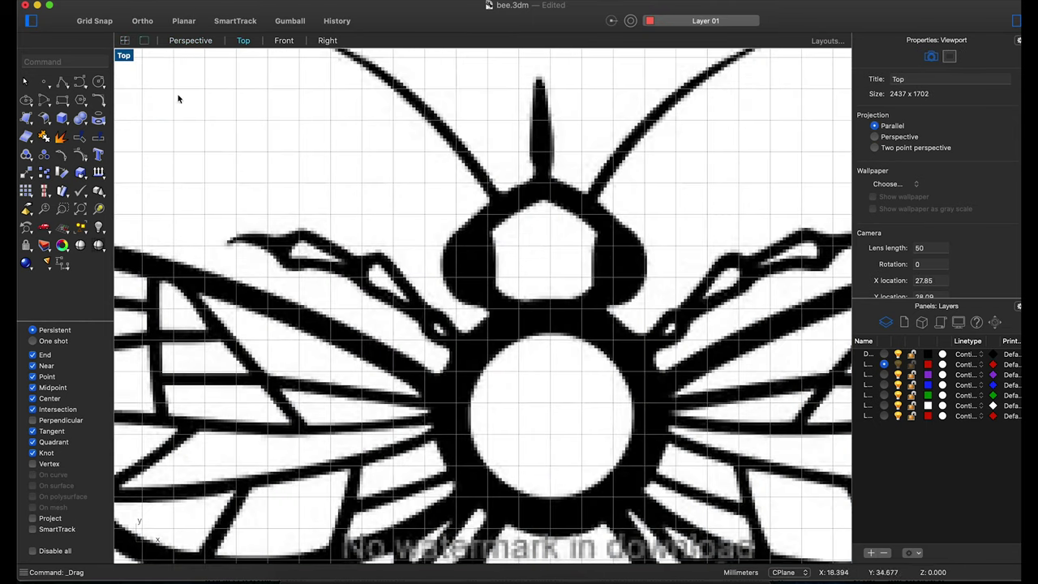
Trace a curve along the right side of the head, ending on the centre axis.
click(79, 82)
click(543, 182)
click(599, 214)
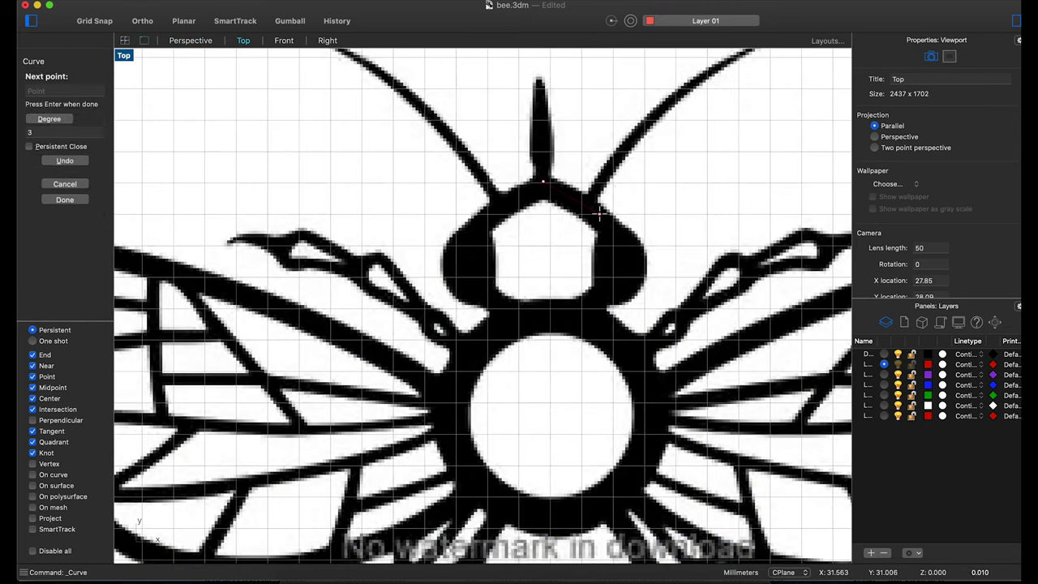
click(621, 233)
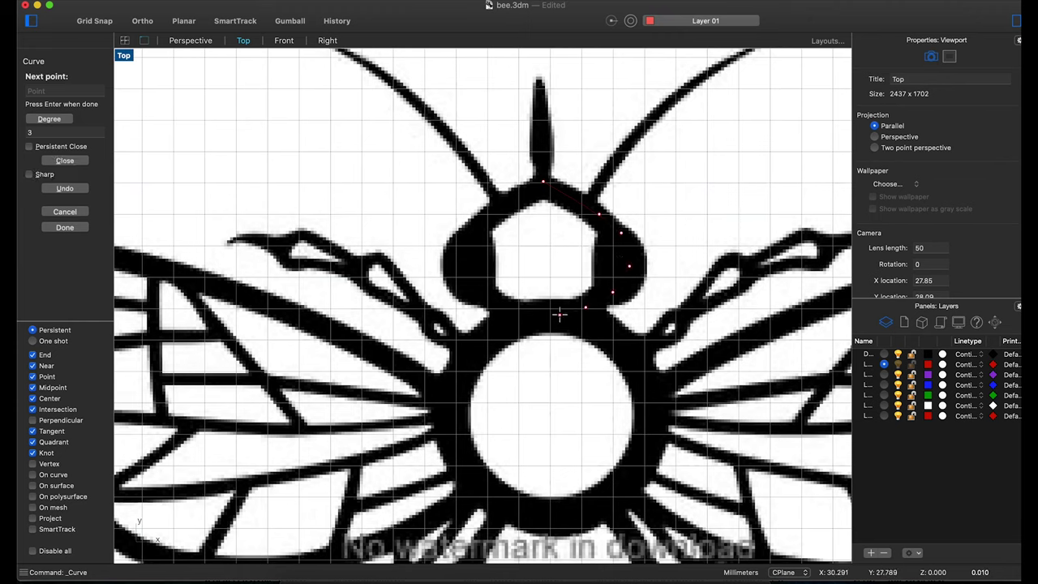
key(Return)
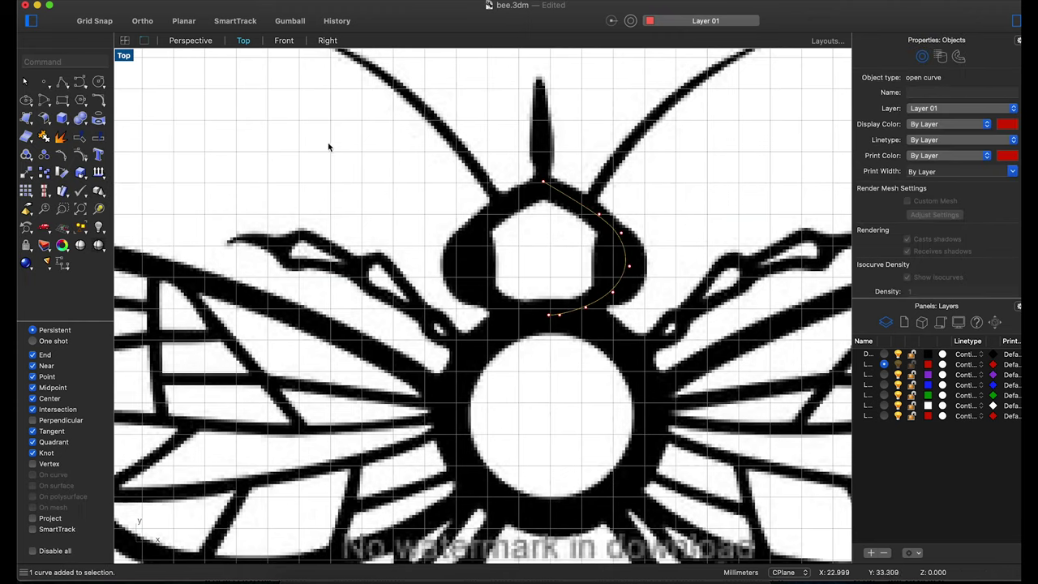
click(79, 86)
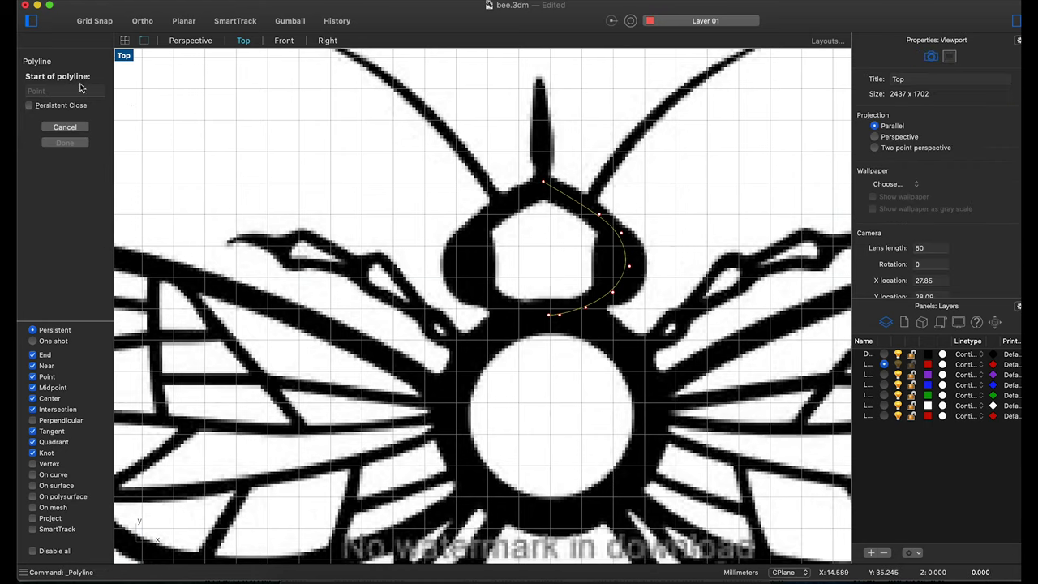
click(544, 181)
key(Escape)
scroll(545, 326, up, 3)
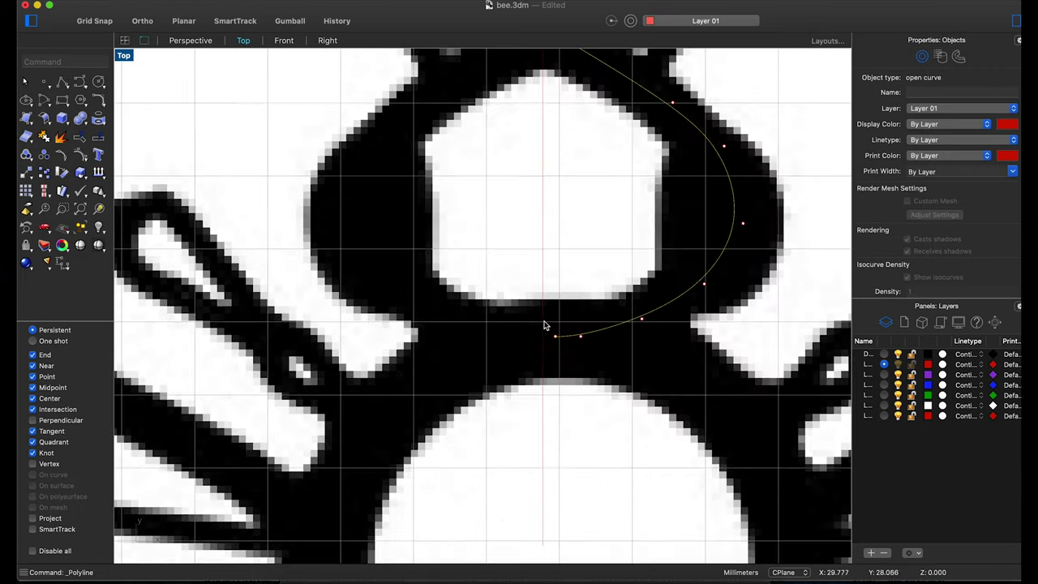
drag(556, 339, 543, 336)
scroll(734, 233, down, 2)
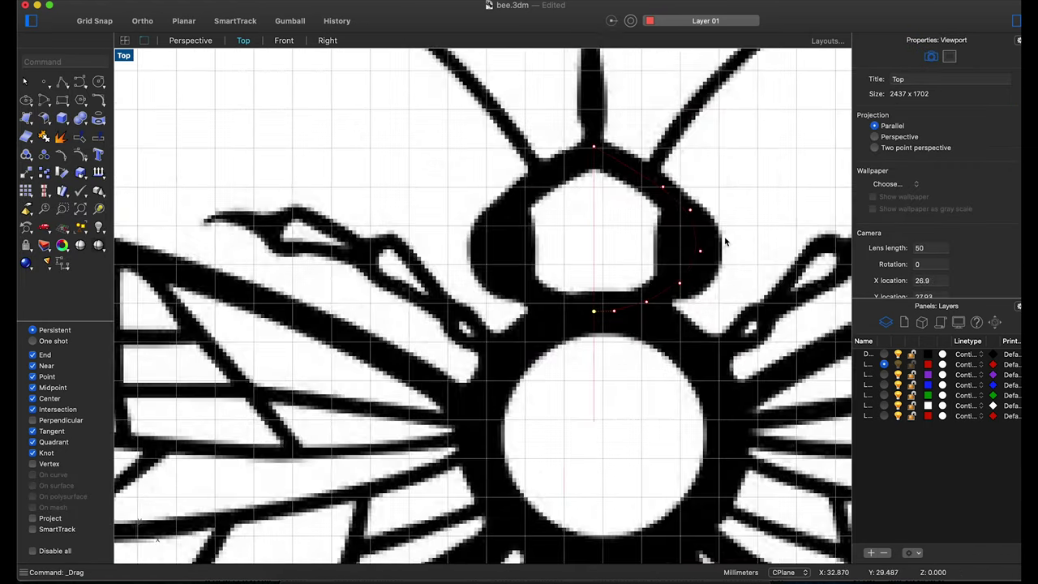
scroll(689, 211, up, 2)
Draw a circle on the head lobe and an ellipse over the dark eye lobe.
click(98, 82)
click(647, 247)
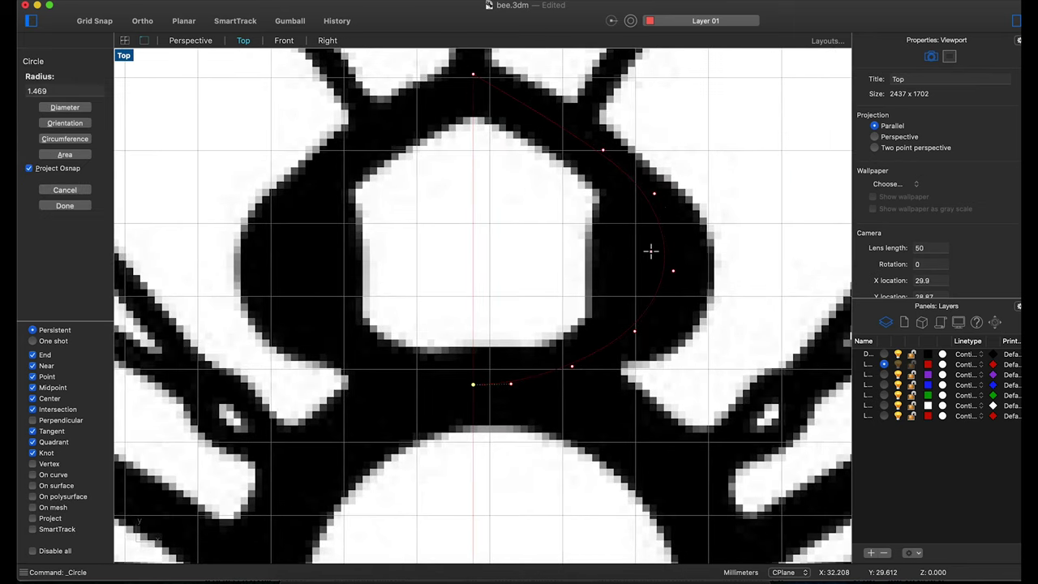
click(675, 309)
click(673, 314)
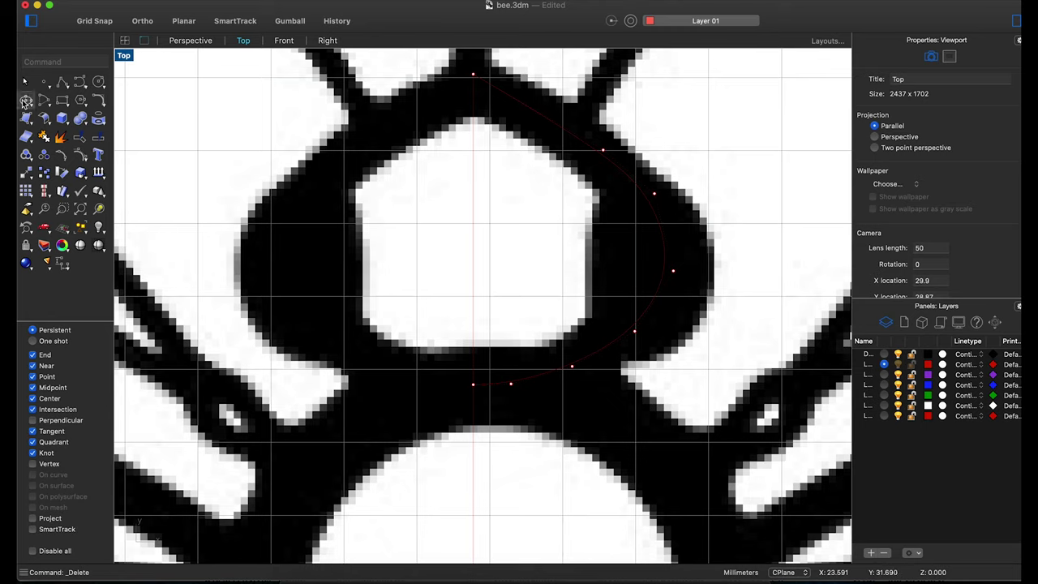
click(25, 101)
click(644, 168)
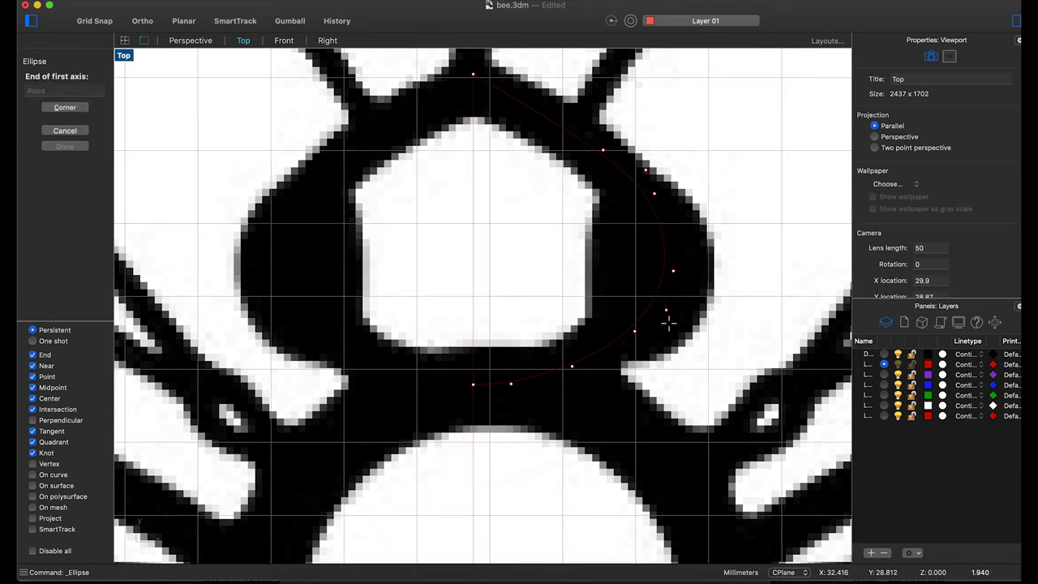
click(651, 264)
click(704, 276)
drag(704, 276, 699, 304)
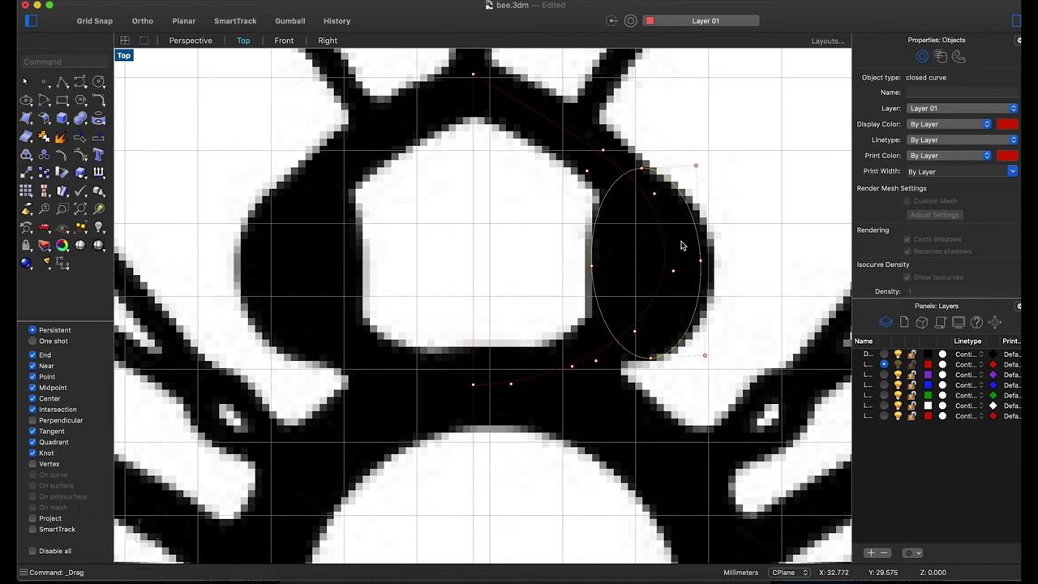
Reposition the head outline curve and pull its top end up to the antenna base.
click(661, 227)
drag(657, 195, 684, 167)
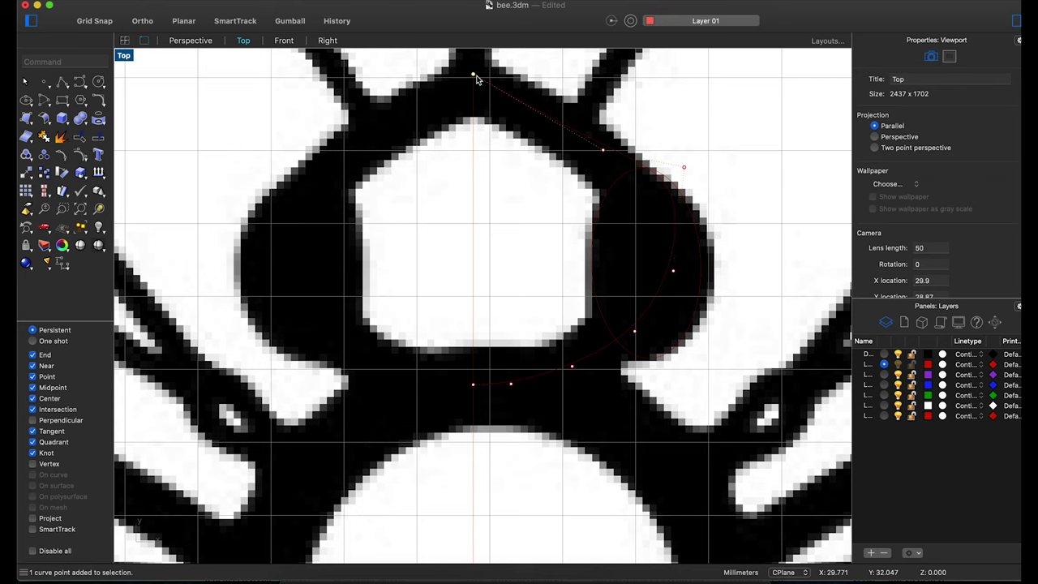
scroll(486, 113, up, 3)
scroll(486, 116, down, 5)
drag(489, 120, 492, 102)
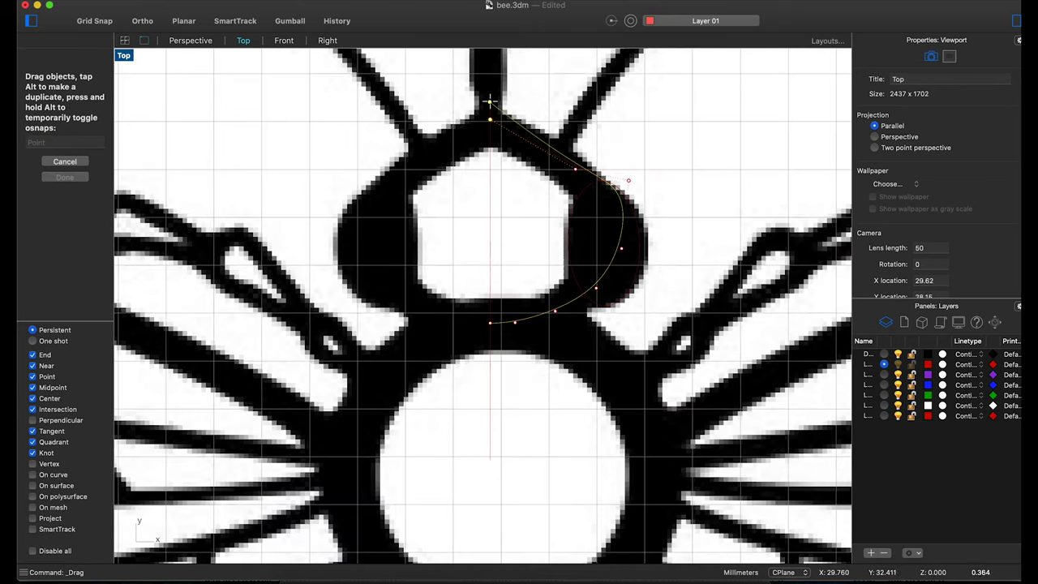
drag(574, 167, 582, 158)
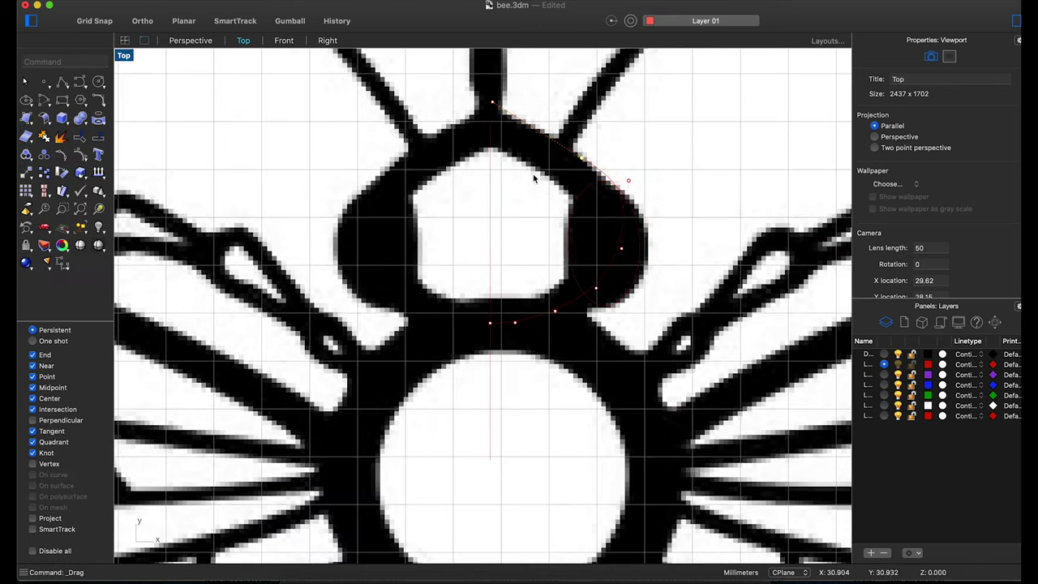
click(489, 123)
drag(489, 123, 492, 114)
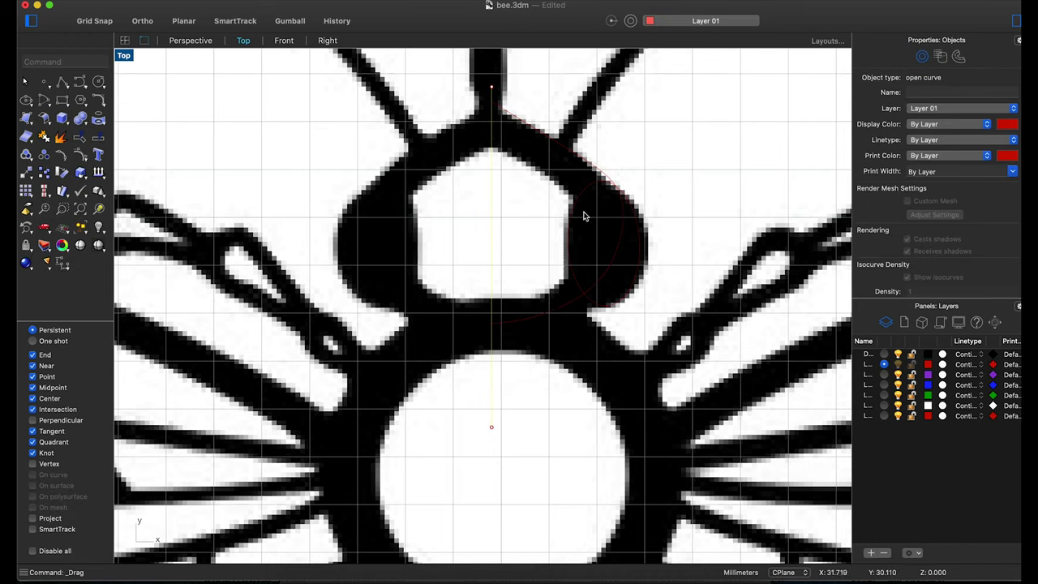
scroll(559, 307, up, 3)
Show control points (F10) and reshape the outline curve around the ellipse.
key(F10)
drag(575, 298, 507, 324)
click(600, 328)
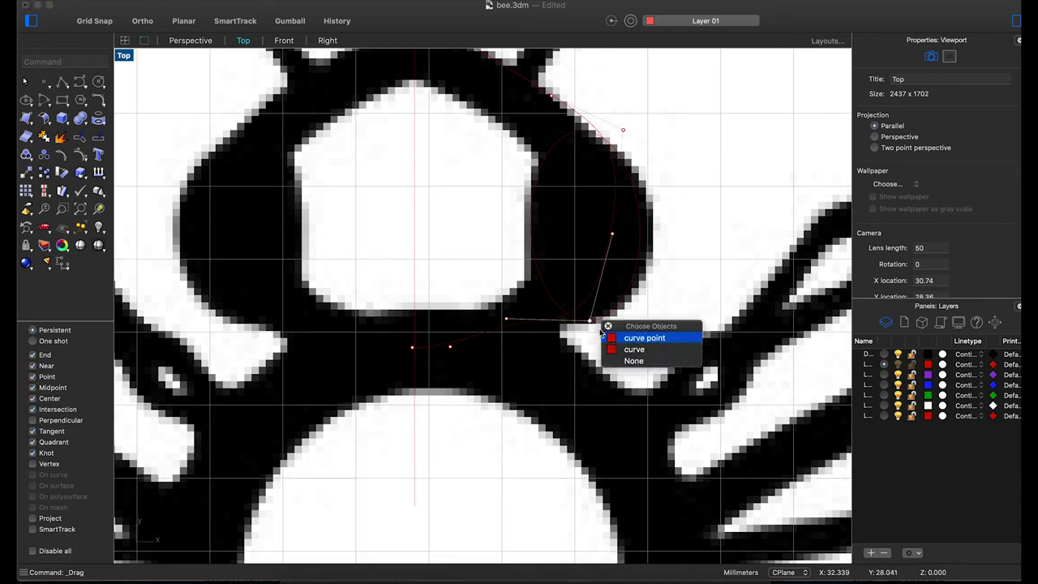
click(644, 338)
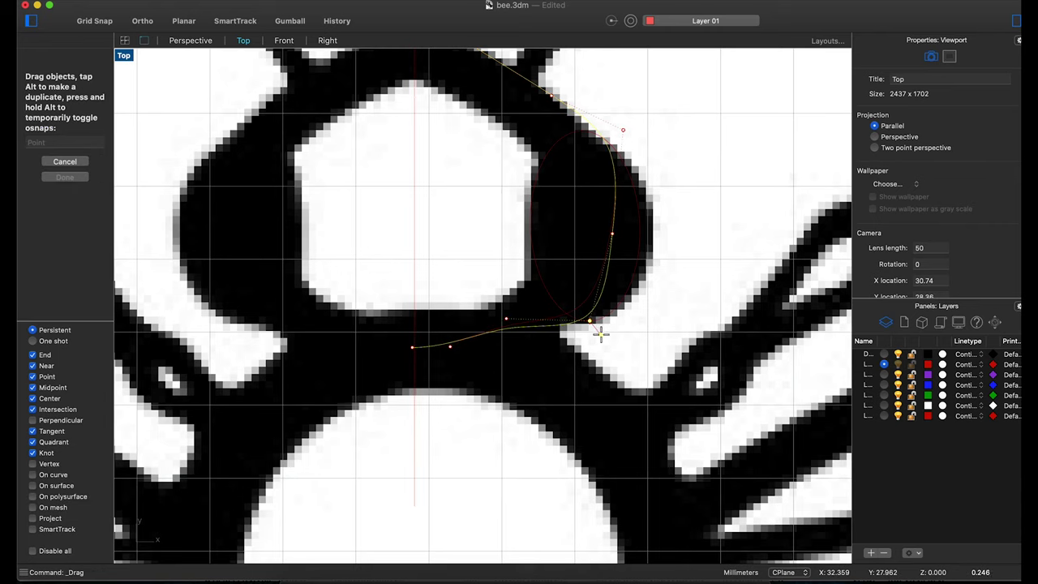
click(601, 332)
drag(675, 202, 586, 286)
Trim away the right part of the ellipse and join the remaining head pieces into one curve.
text(trim)
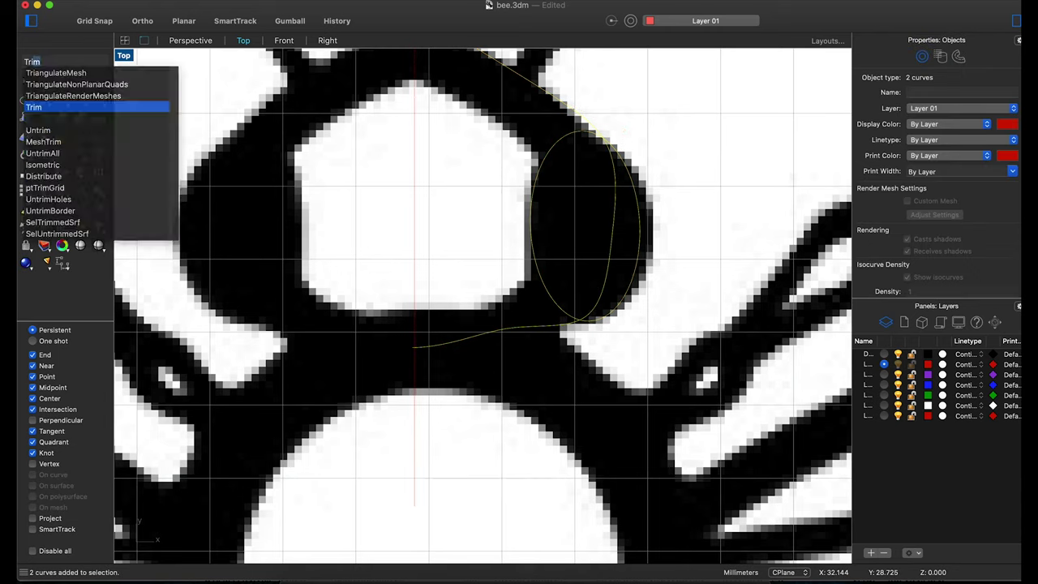
key(Return)
drag(622, 242, 523, 249)
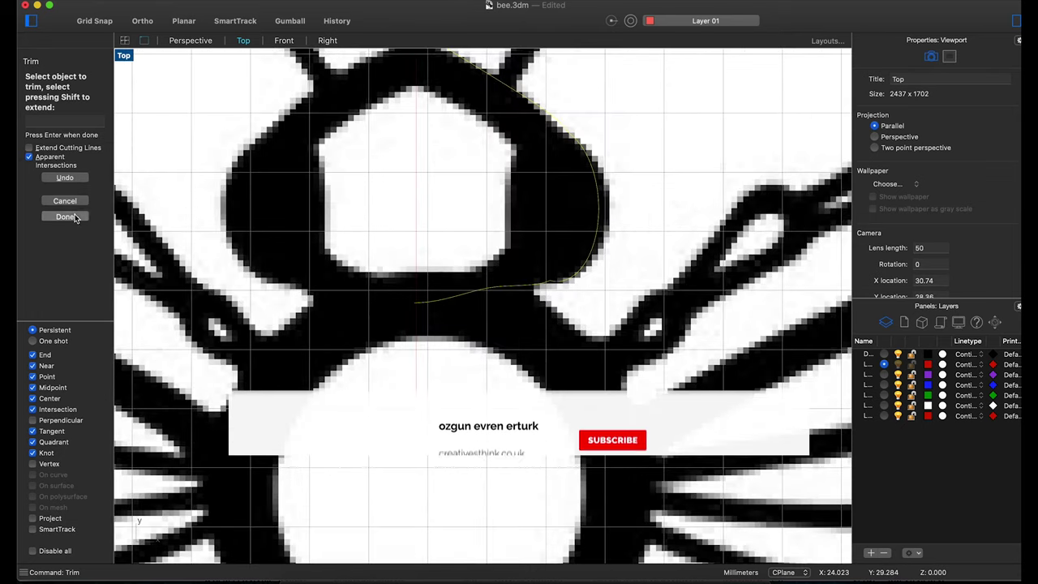
click(75, 217)
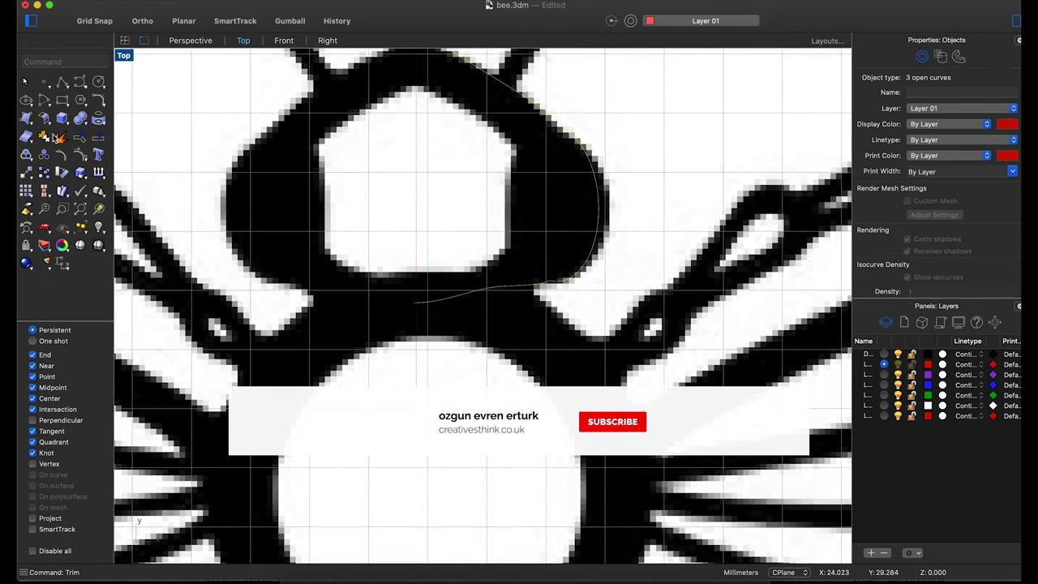
key(ctrl+j)
Delete the stray control points from the joined head curve.
scroll(482, 276, up, 5)
scroll(482, 276, up, 5)
click(483, 274)
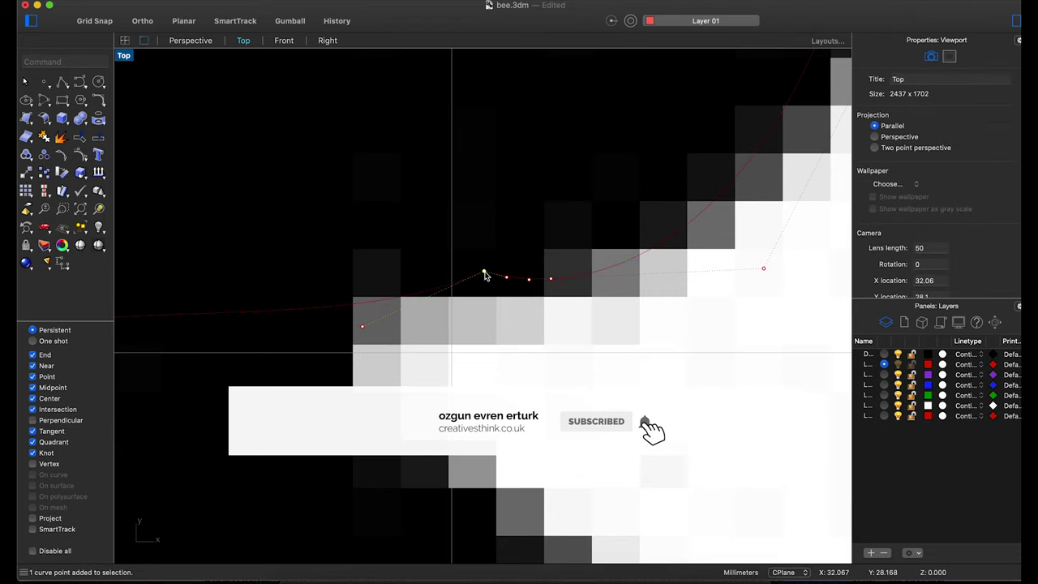
click(528, 279)
key(Delete)
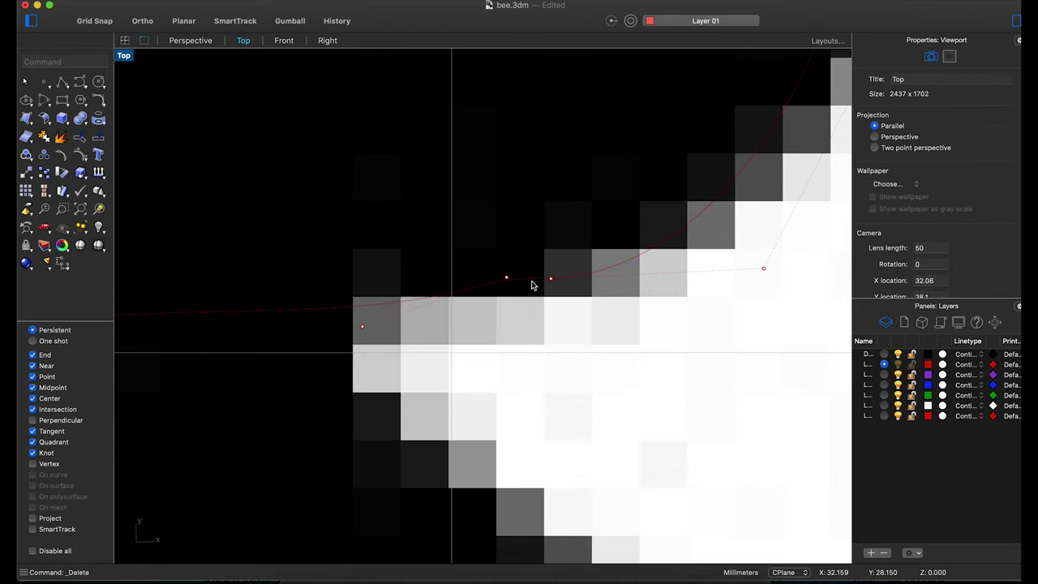
scroll(523, 254, down, 5)
scroll(586, 163, up, 3)
scroll(508, 122, up, 3)
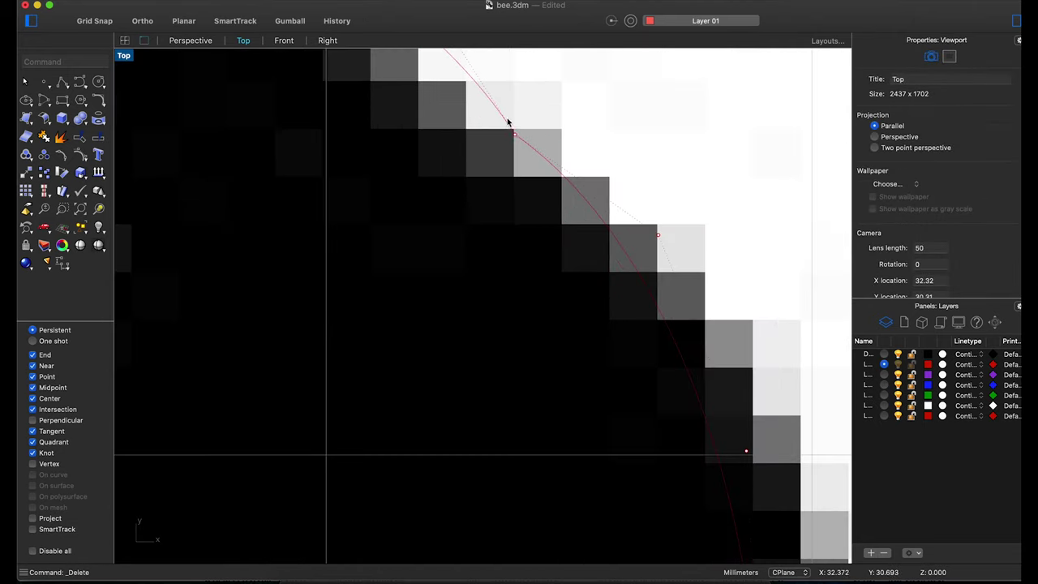
key(Delete)
scroll(514, 135, down, 3)
scroll(515, 163, down, 2)
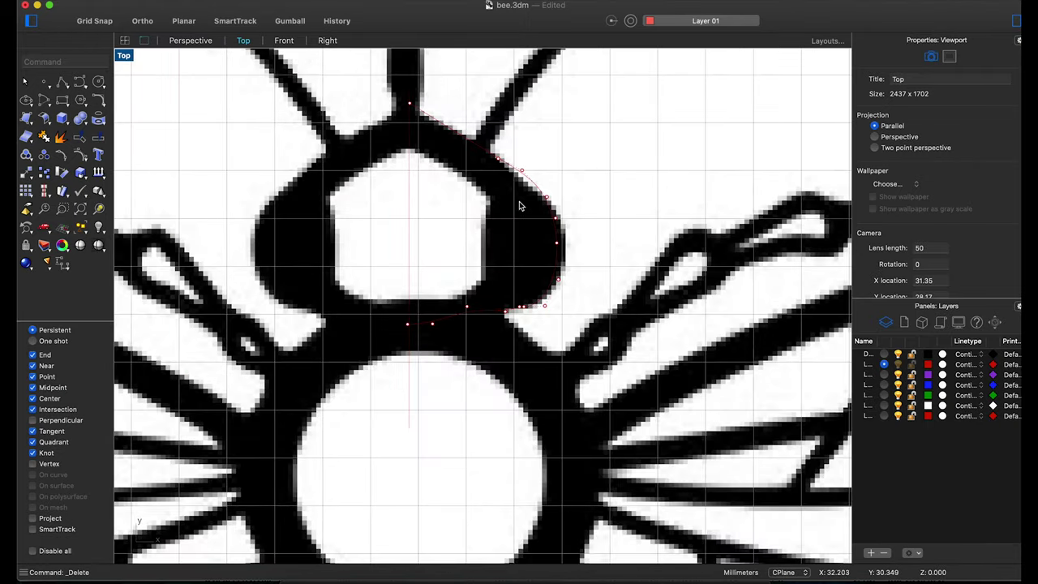
scroll(515, 187, down, 1)
scroll(499, 235, up, 2)
scroll(479, 268, down, 5)
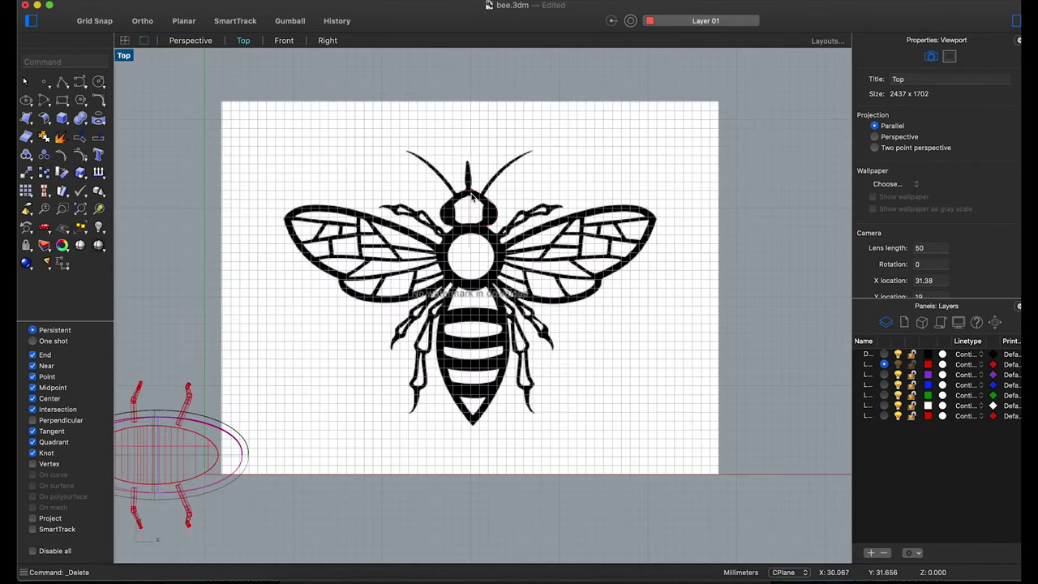
scroll(487, 255, up, 4)
In the four-view layout, revolve the head curve a full circle about the centre-line axis.
click(490, 252)
scroll(435, 192, down, 4)
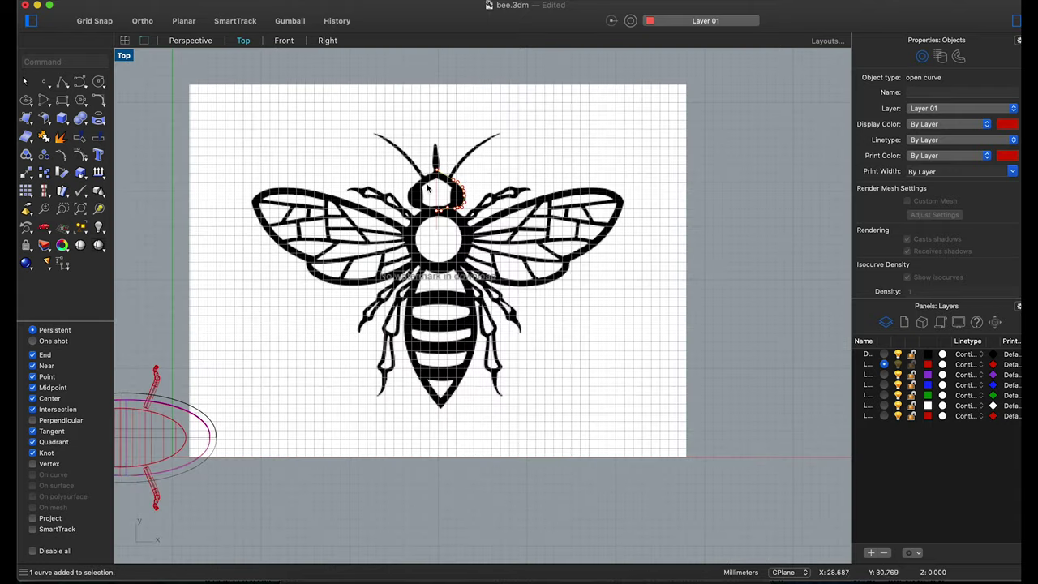
double_click(125, 57)
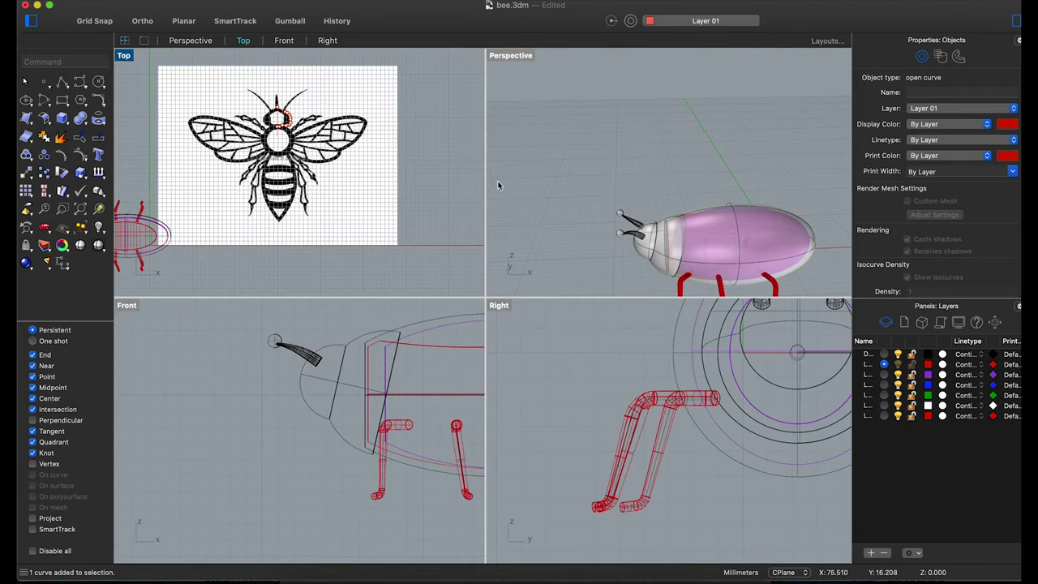
key(Escape)
text(Revolve)
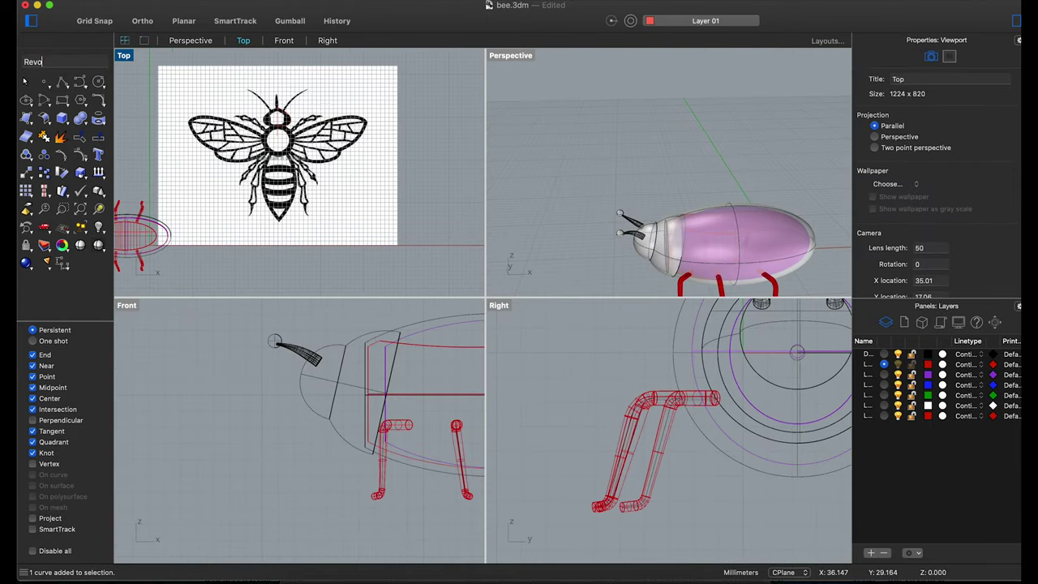
key(Return)
click(288, 120)
key(Return)
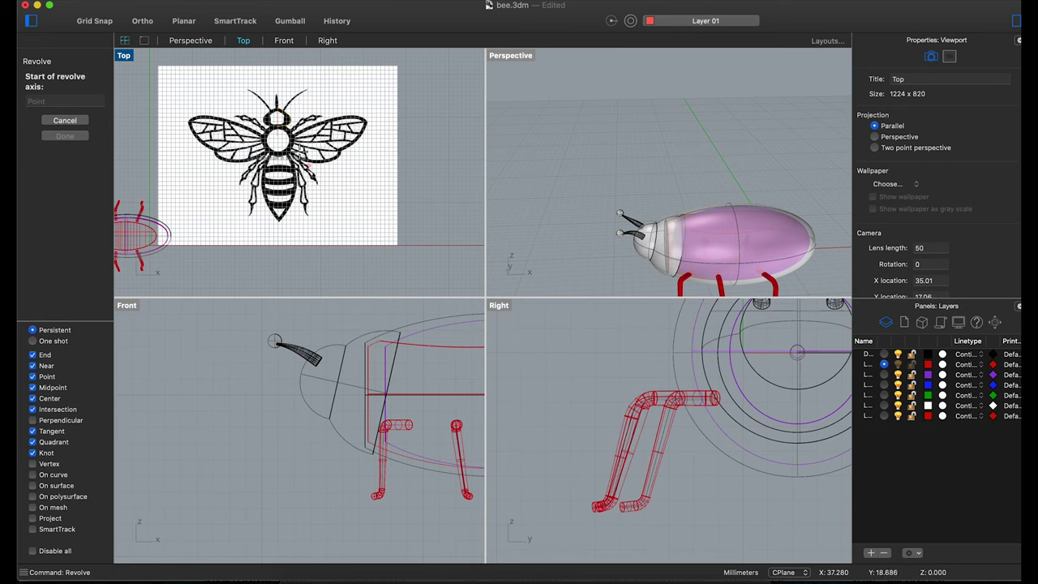
scroll(288, 121, up, 5)
click(304, 126)
click(304, 205)
scroll(341, 365, down, 5)
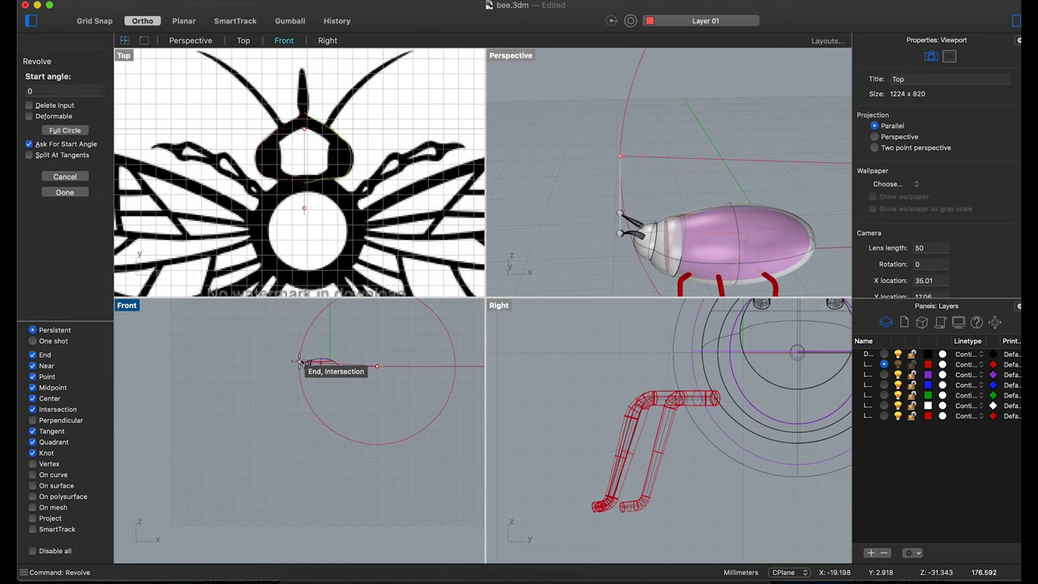
click(85, 131)
scroll(690, 197, down, 5)
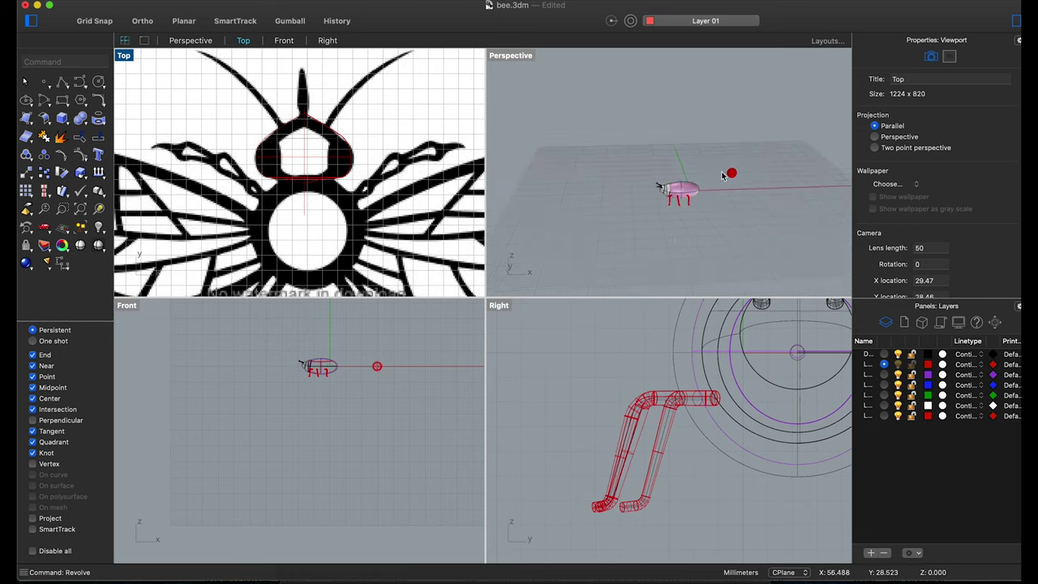
Rotate the head curves and new head solid about a centre point.
drag(337, 180, 235, 203)
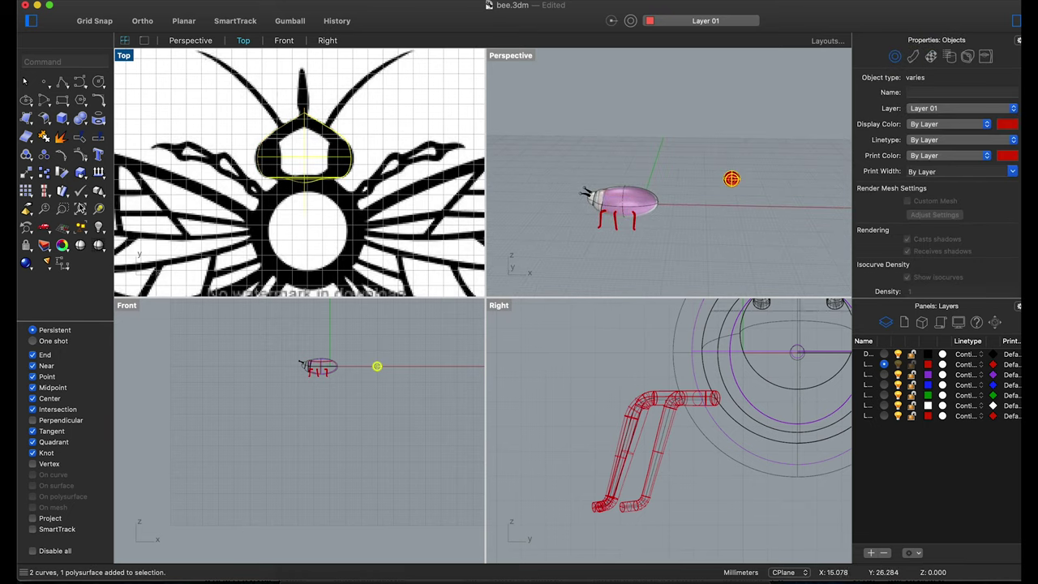
click(65, 174)
click(305, 203)
click(301, 158)
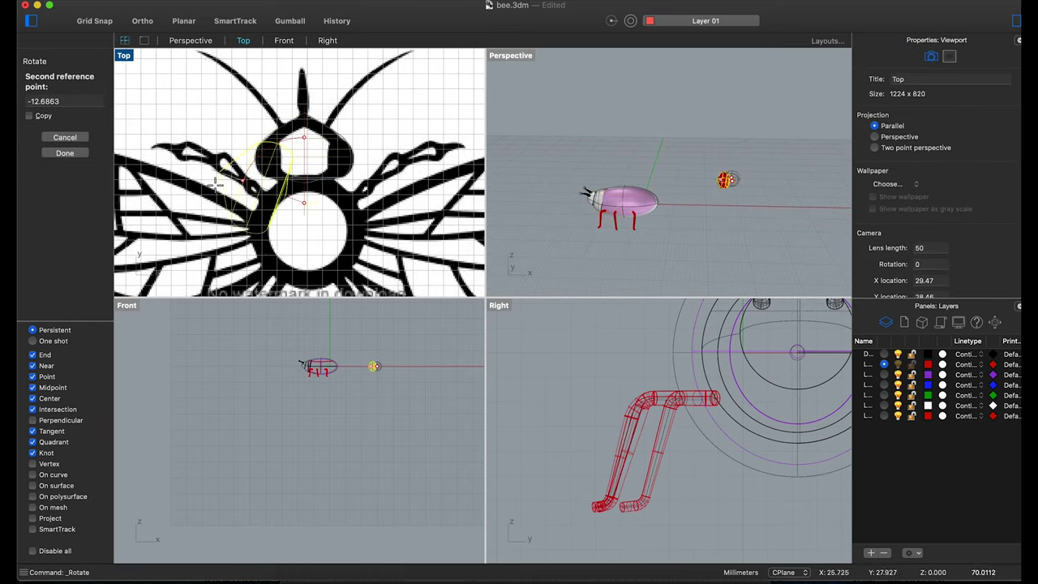
click(231, 174)
scroll(525, 182, down, 3)
scroll(377, 168, down, 5)
Move the head parts to the front of the bee's body.
click(311, 178)
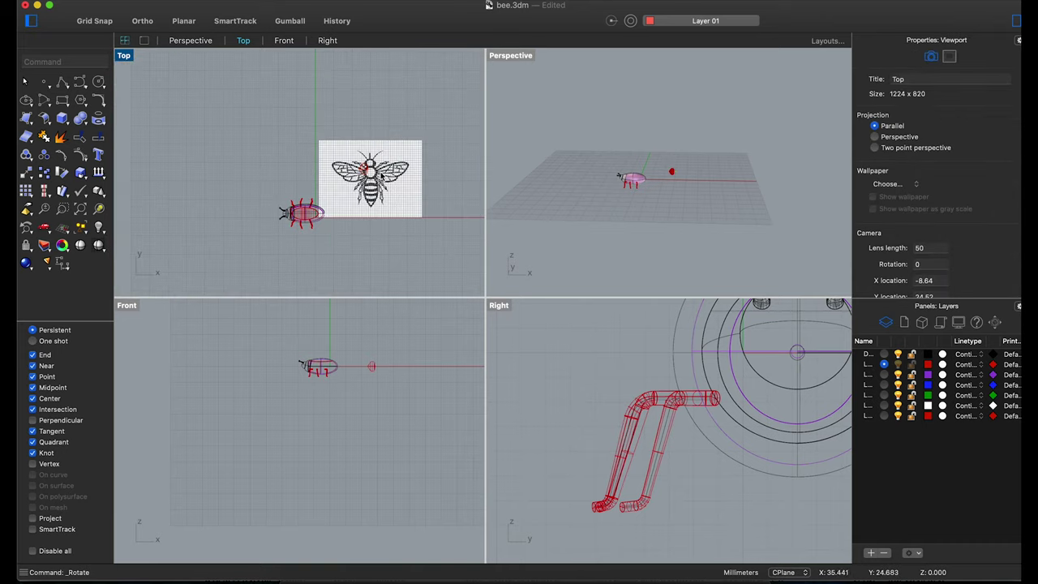
drag(374, 172, 343, 177)
mouse_move(252, 229)
mouse_down()
mouse_move(280, 221)
mouse_move(199, 198)
mouse_up()
scroll(283, 219, up, 2)
scroll(284, 219, up, 4)
scroll(198, 198, down, 3)
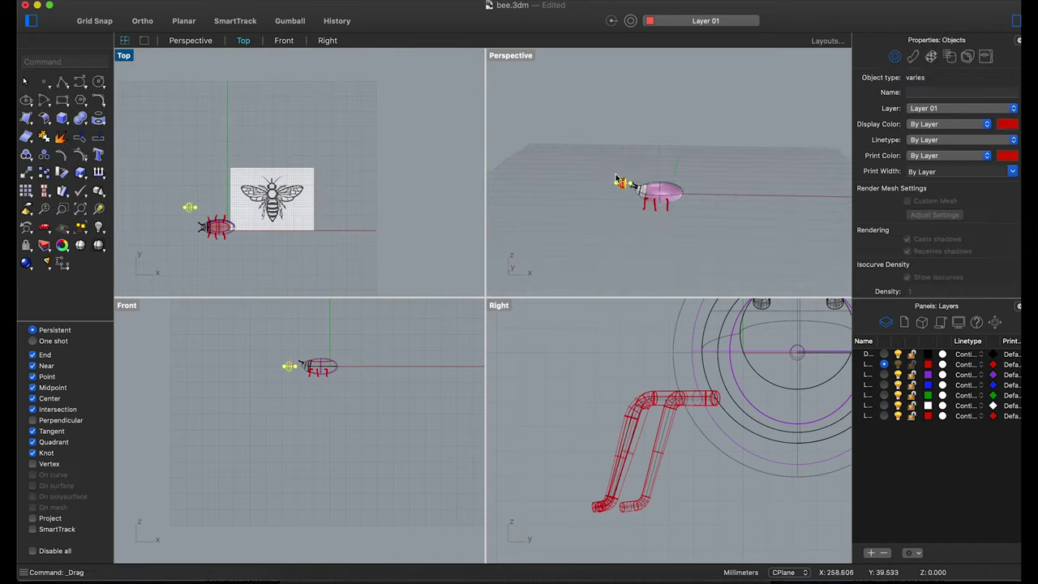
scroll(598, 198, up, 5)
scroll(599, 197, up, 3)
Undo the move, rotation and join to get back to the separate head curves.
key(super+z)
scroll(308, 210, up, 3)
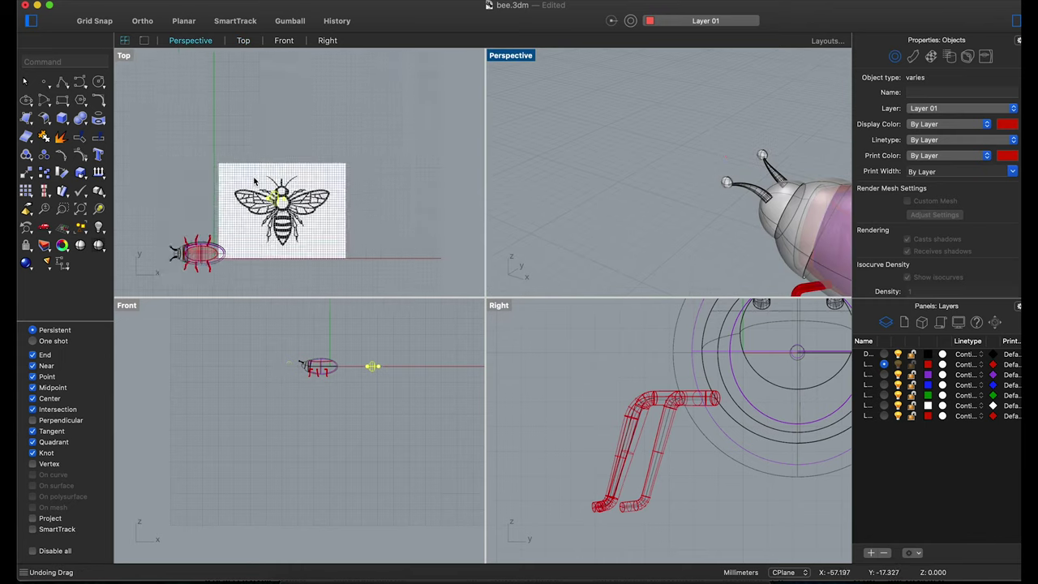
scroll(309, 210, up, 5)
key(super+z)
key(super+z)
scroll(316, 211, down, 5)
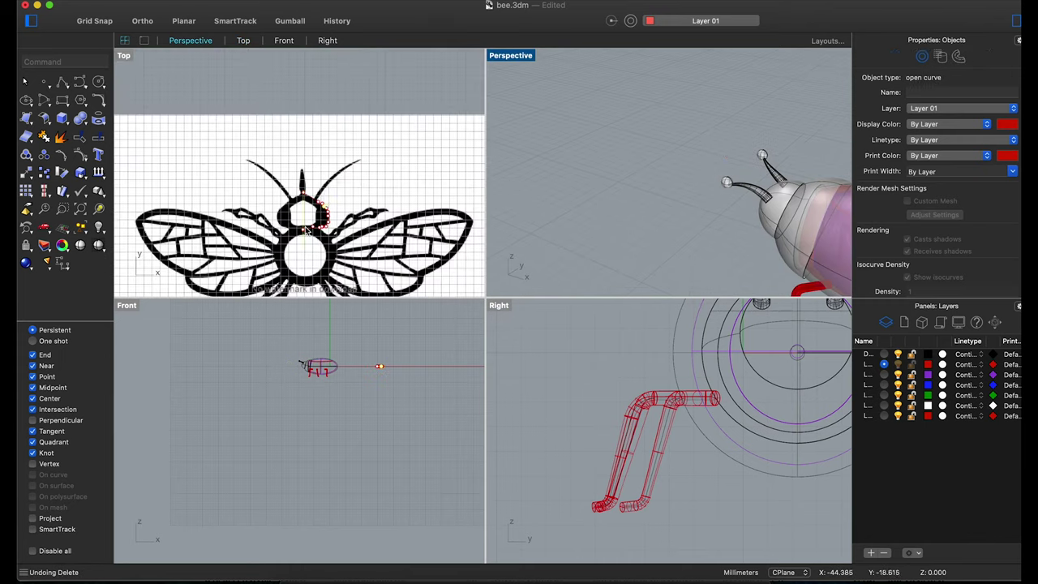
scroll(318, 214, up, 7)
key(super+z)
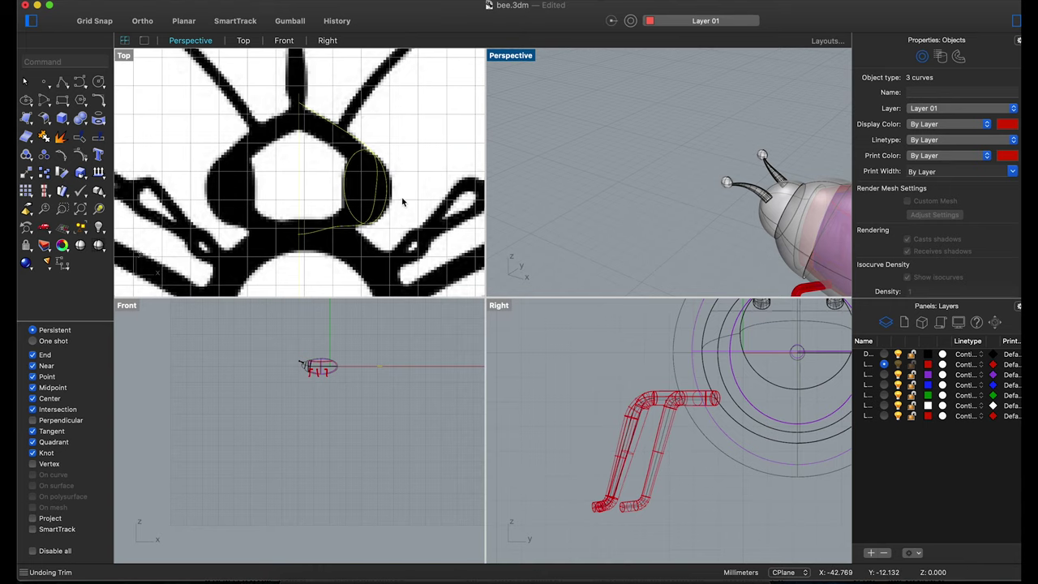
scroll(376, 195, up, 5)
key(super+z)
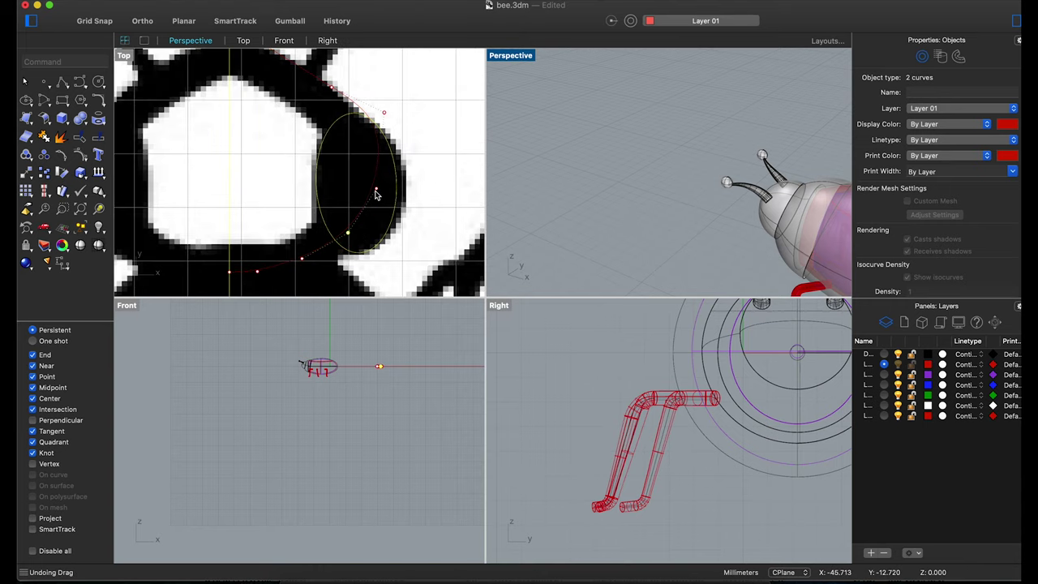
scroll(376, 195, down, 5)
scroll(292, 121, up, 5)
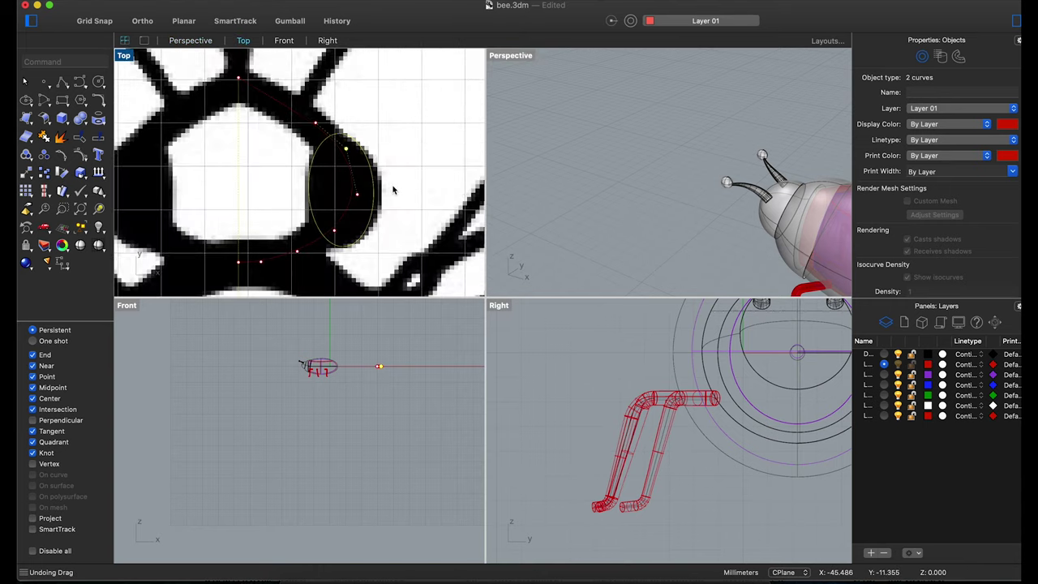
Revolve the reworked head profile a full circle about the centre line into a teardrop head.
click(290, 116)
text(Revolve)
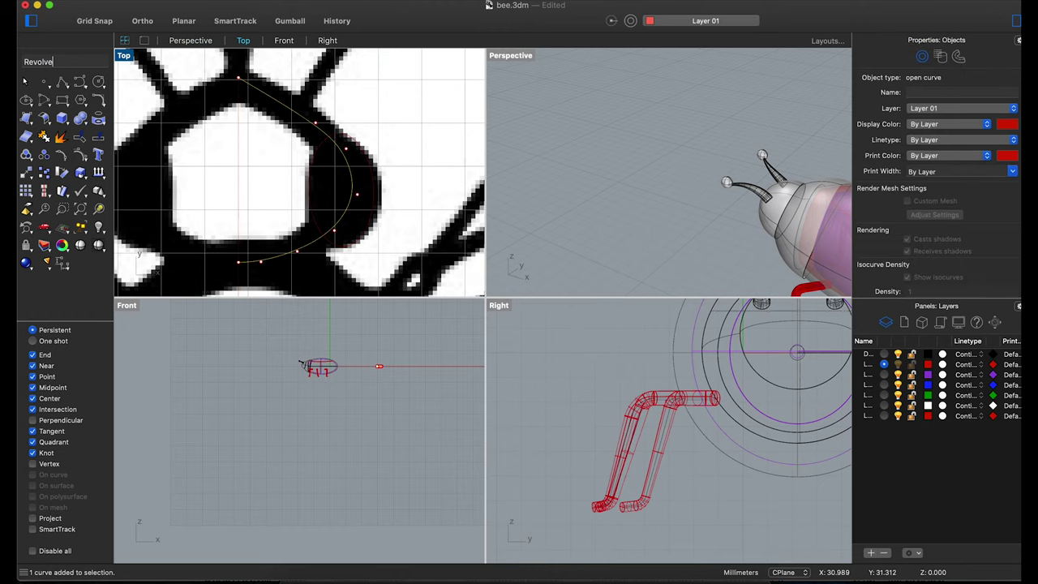
key(Return)
click(238, 89)
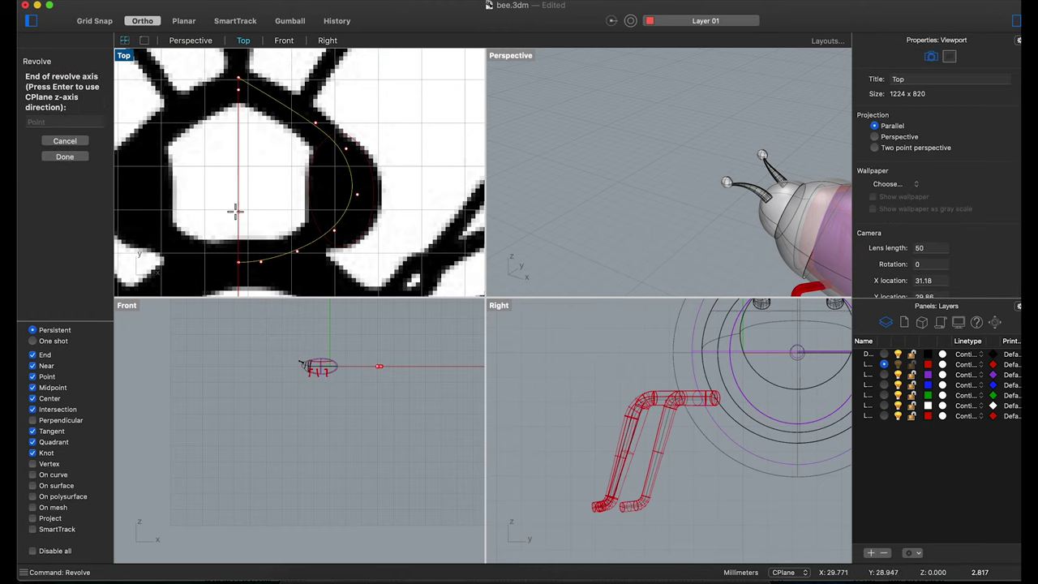
click(232, 210)
key(Return)
key(Return)
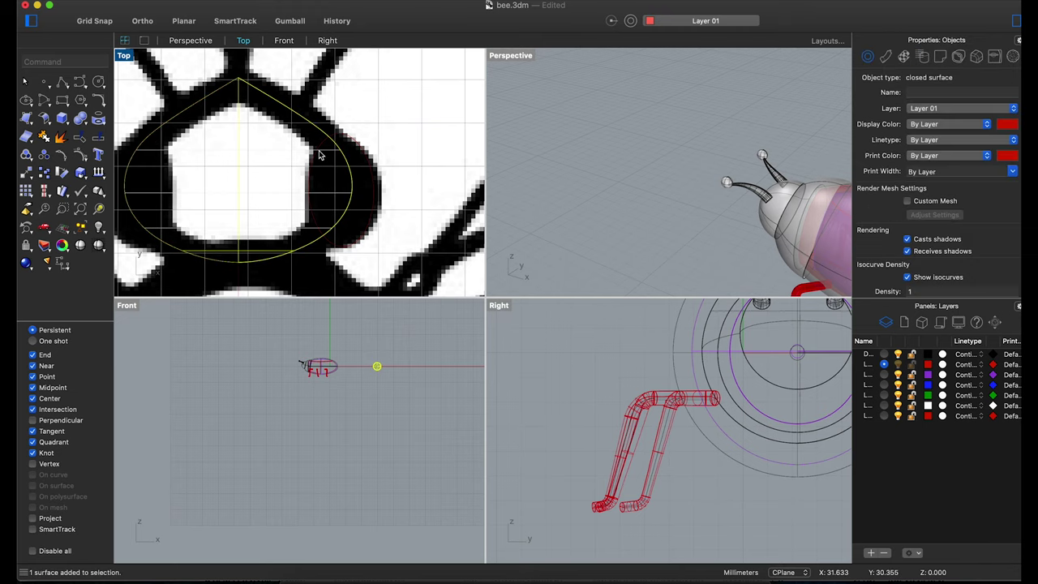
Deselect the new head surface and select the closed curve beside it.
click(377, 154)
click(62, 120)
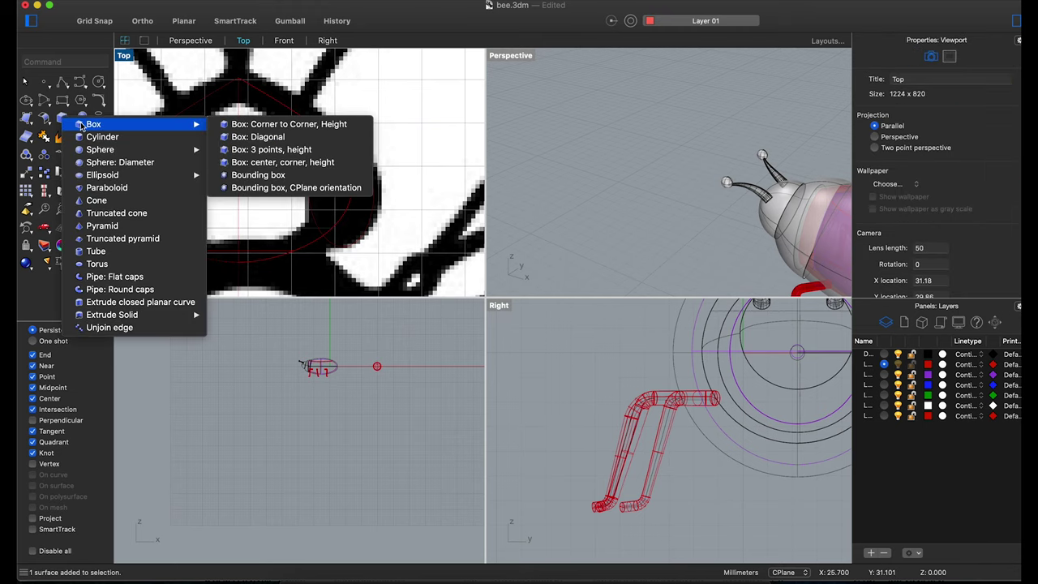
mouse_move(100, 149)
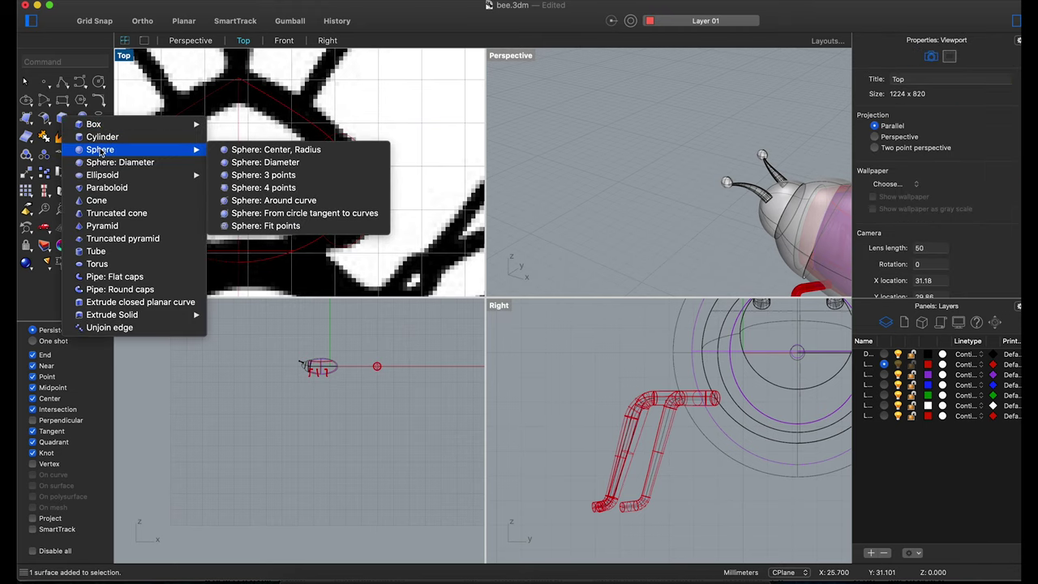
click(337, 138)
Draw the eye outline polyline above the head and drag its points to fit the image.
right_click(339, 140)
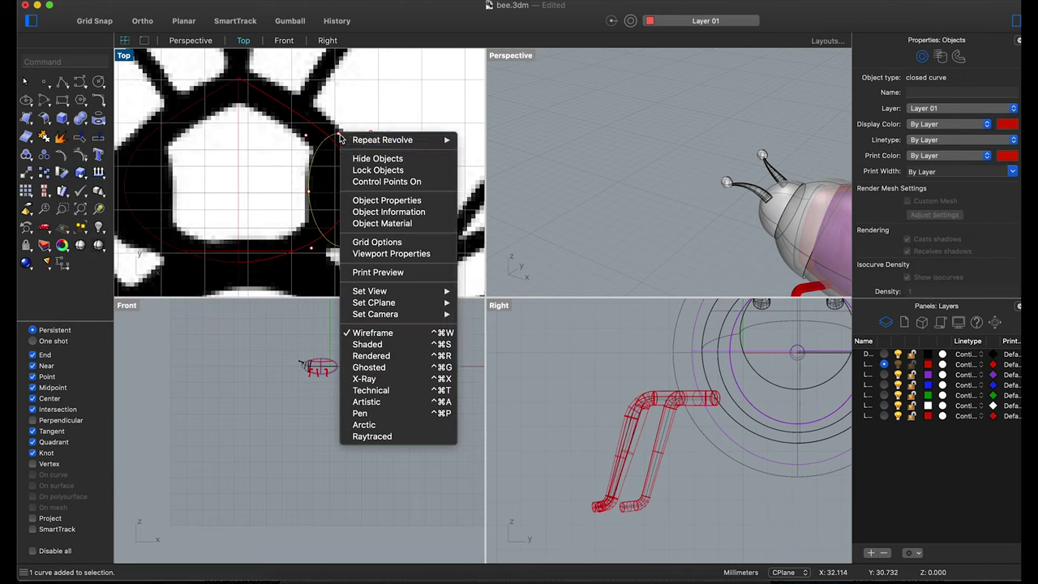
click(363, 114)
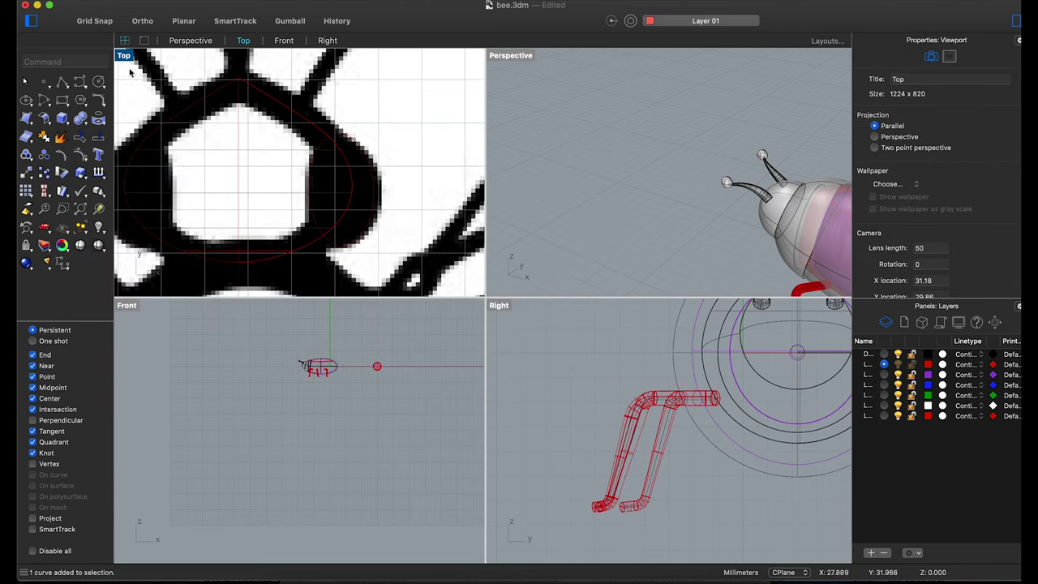
key(space)
click(337, 132)
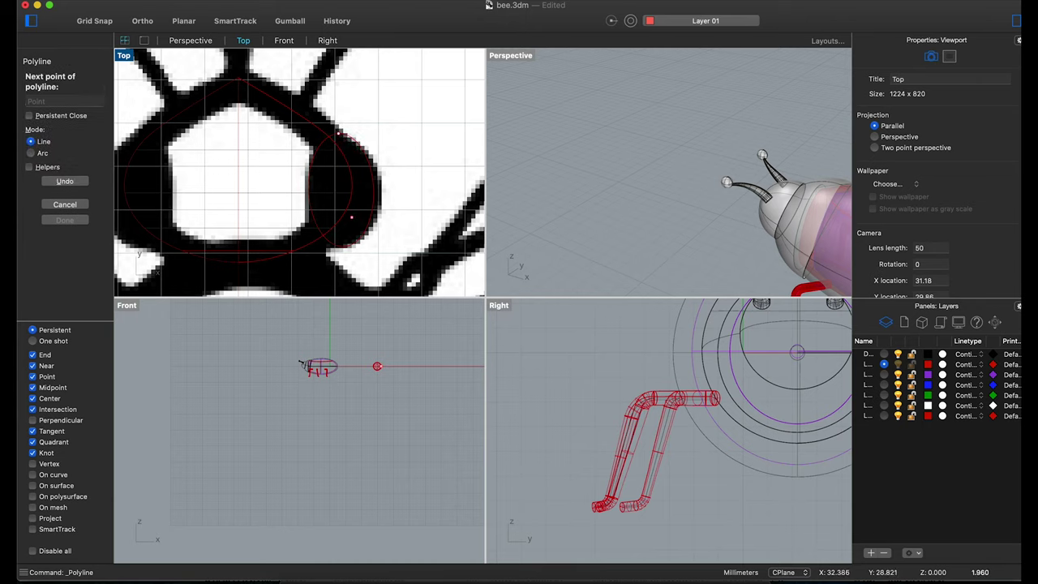
scroll(351, 217, down, 3)
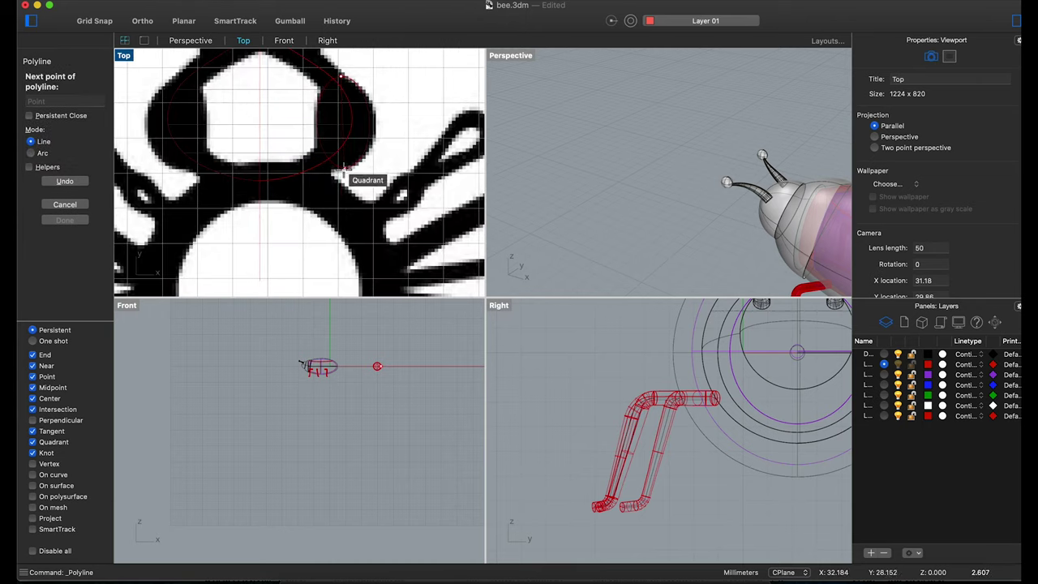
scroll(344, 172, up, 5)
key(Return)
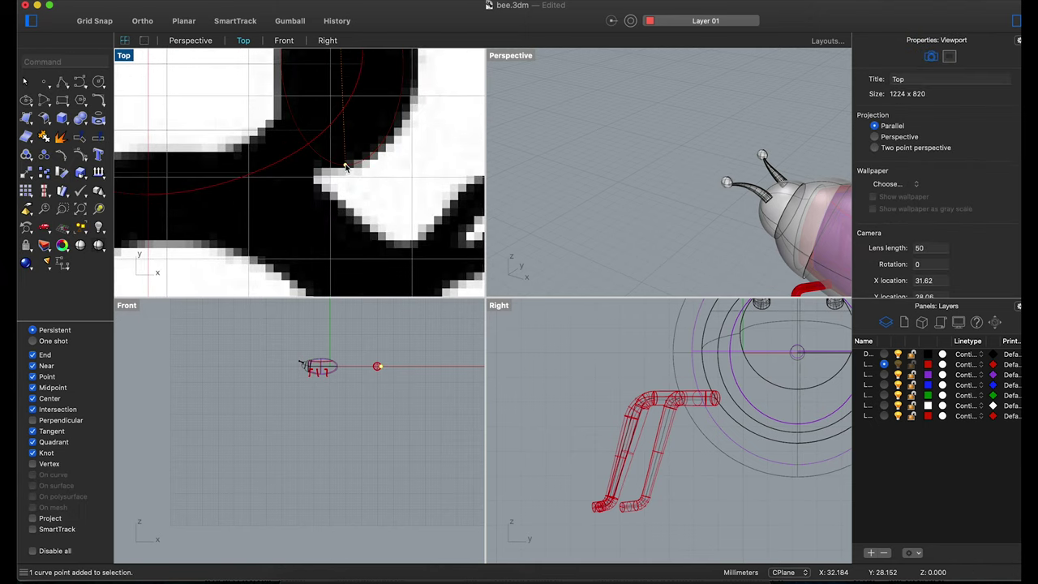
drag(348, 172, 347, 212)
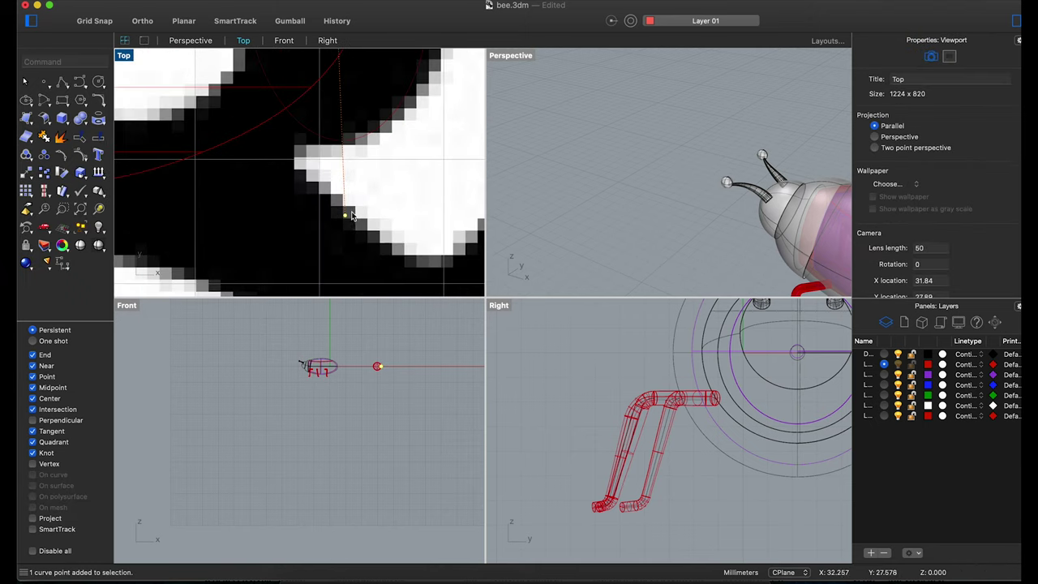
scroll(345, 101, down, 5)
scroll(357, 114, up, 5)
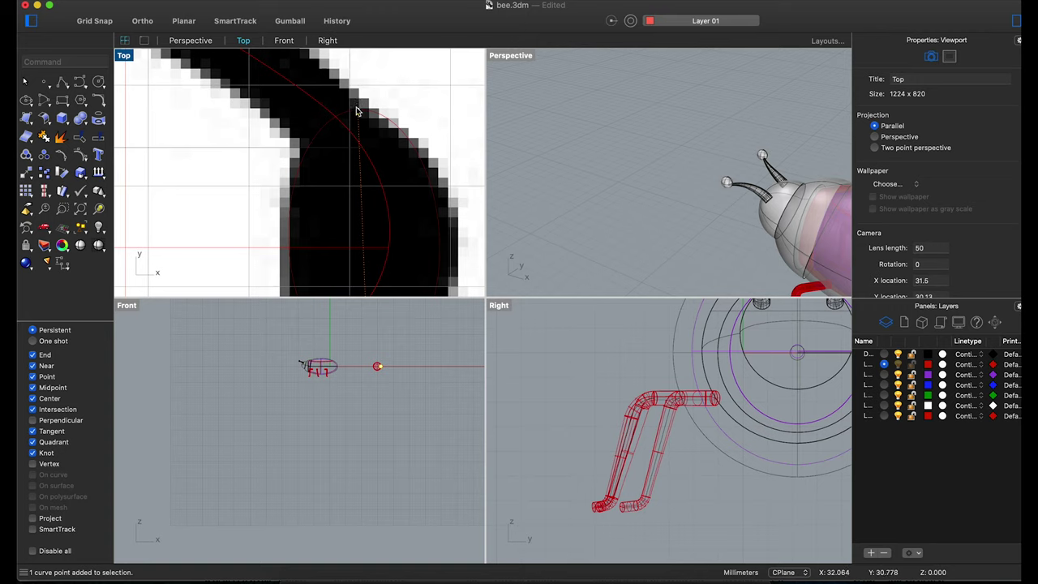
drag(356, 111, 356, 90)
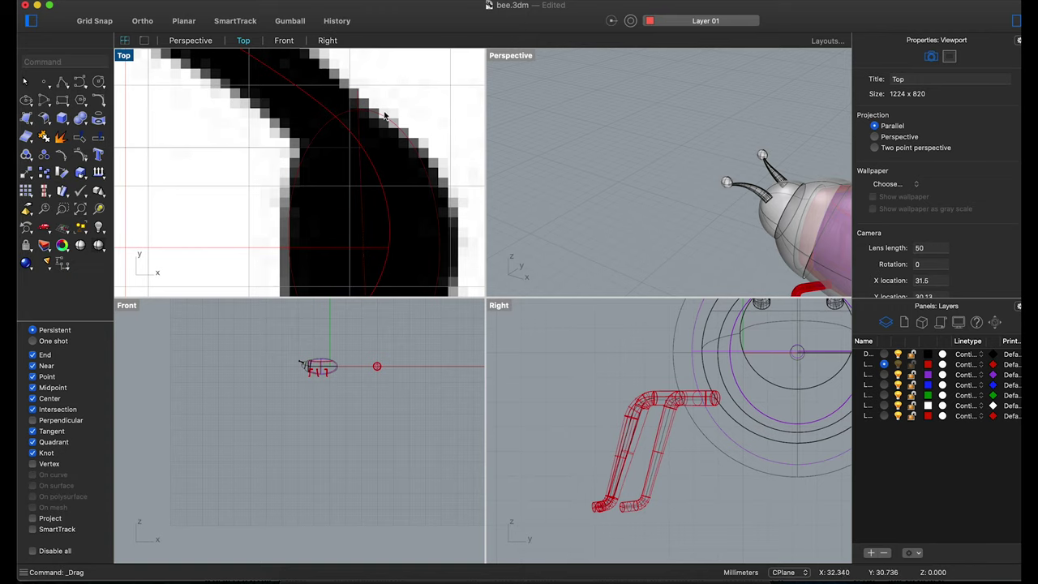
Try trimming the eye curve with the vertical line, leaving it unchanged.
text(trim)
key(Return)
click(357, 99)
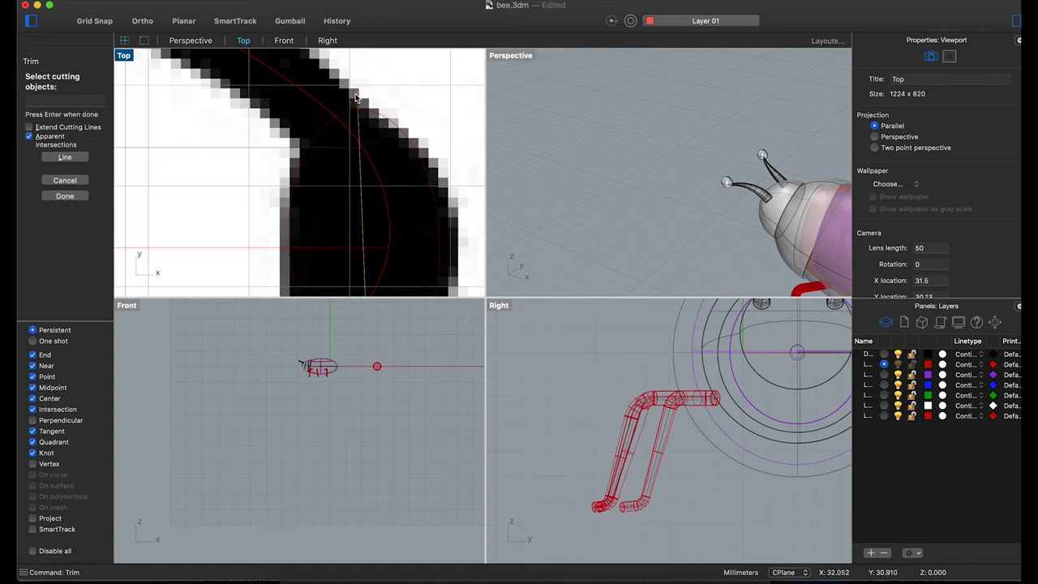
key(Return)
key(Return)
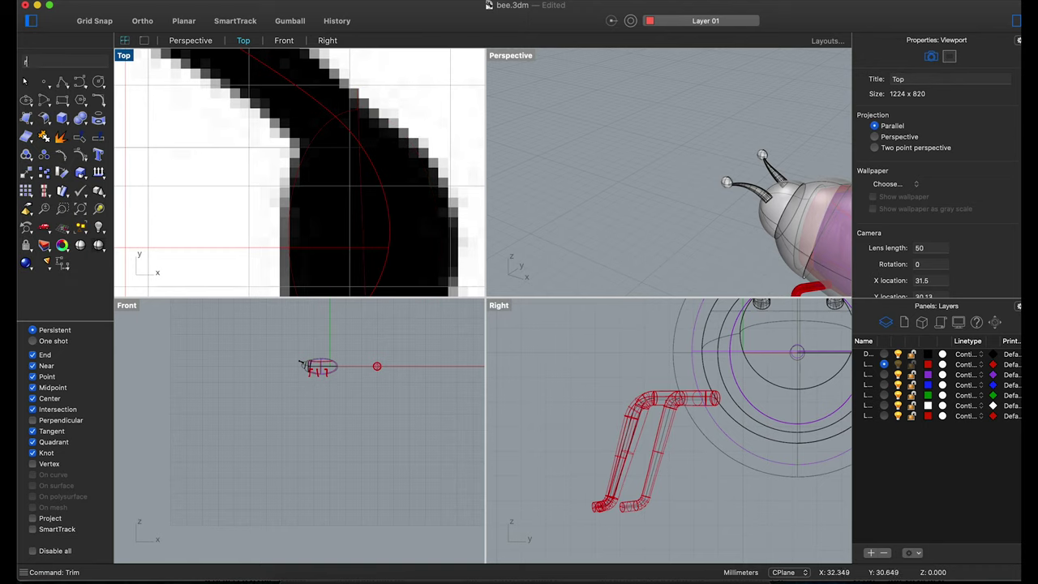
text(ve)
Revolve the eye outline a full circle about its vertical axis into a rounded bulb.
key(Return)
click(354, 111)
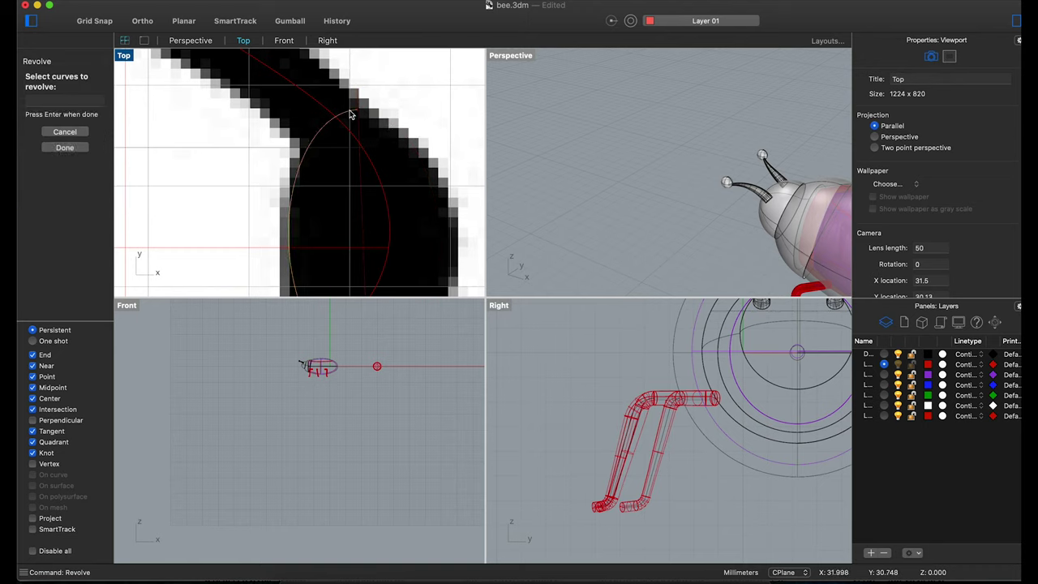
key(Return)
click(358, 99)
click(365, 202)
key(Return)
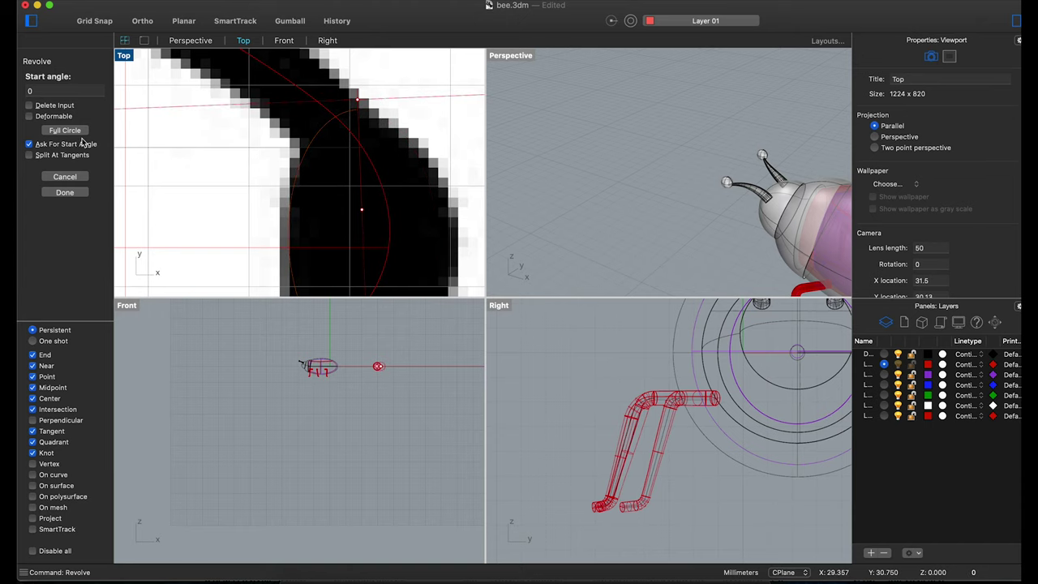
key(Return)
key(Return)
mouse_move(631, 139)
right_down()
mouse_move(783, 157)
mouse_move(600, 156)
right_up()
scroll(741, 157, up, 5)
Start a trim with the eye as cutting object, then cancel it.
scroll(426, 126, down, 5)
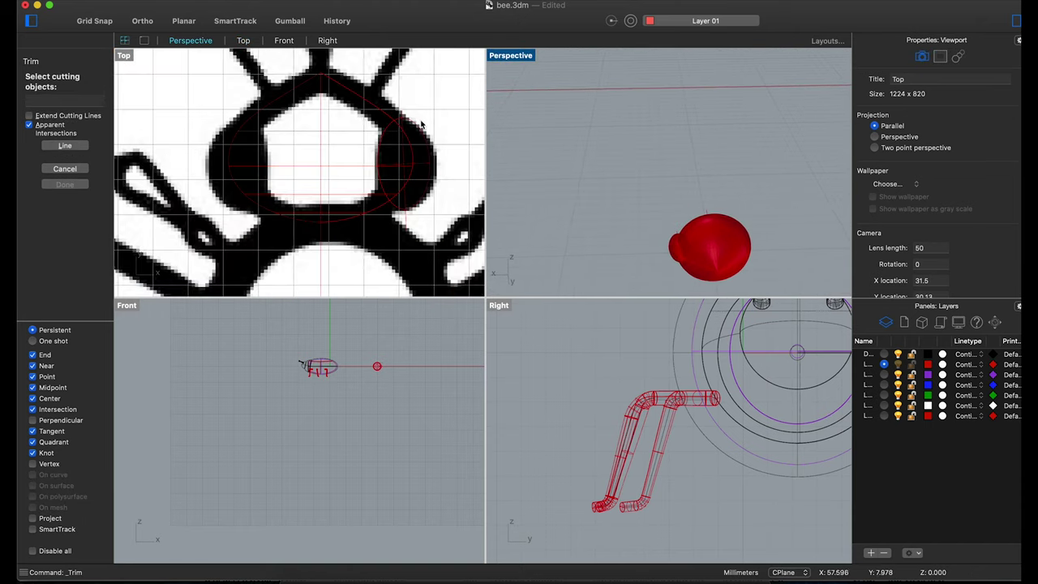
click(426, 126)
click(65, 195)
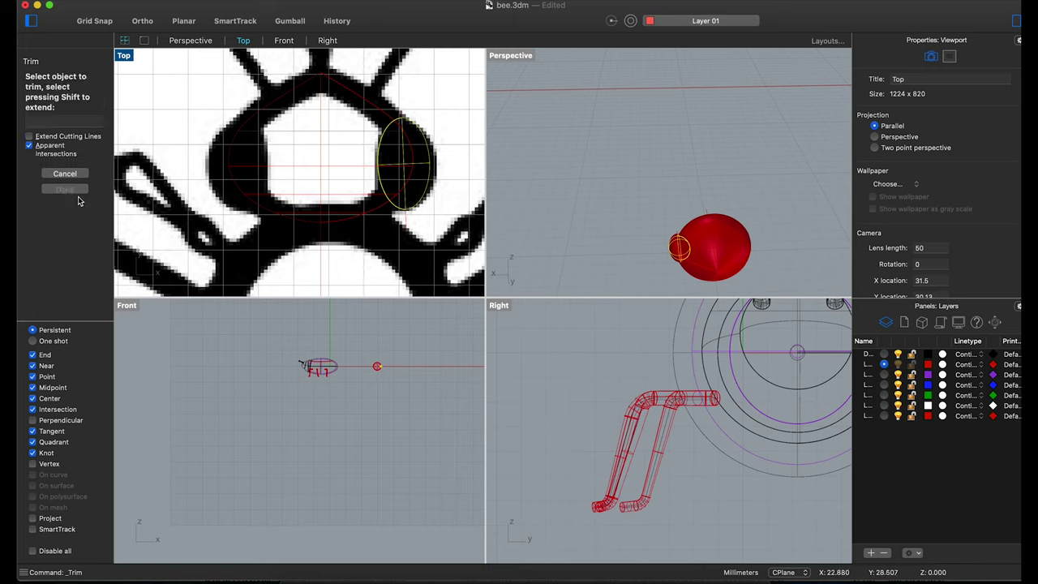
key(Escape)
Mirror a copy of the eye across a line through the head centre in Top view.
click(392, 166)
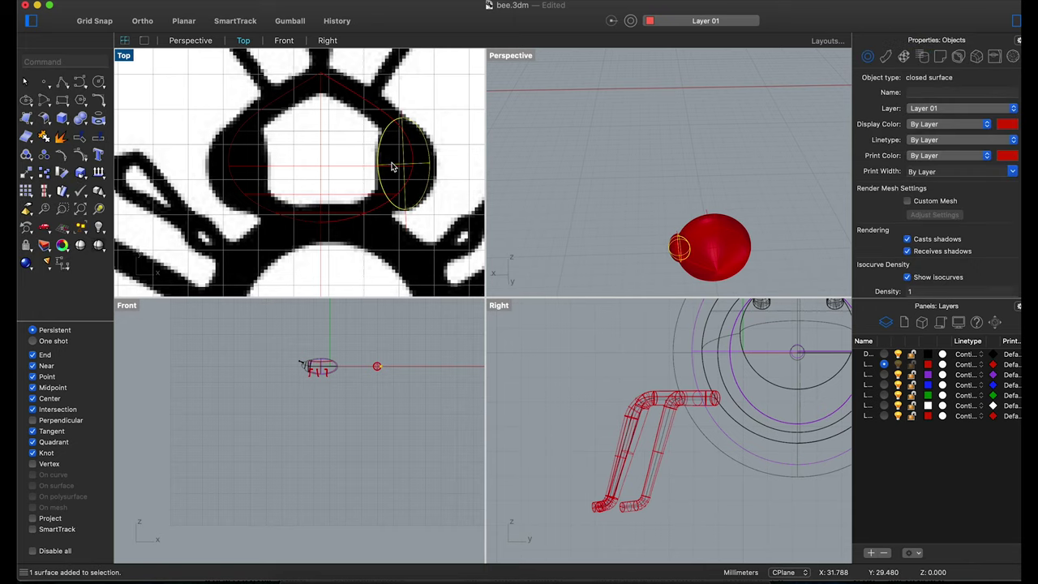
click(43, 208)
click(49, 262)
click(320, 79)
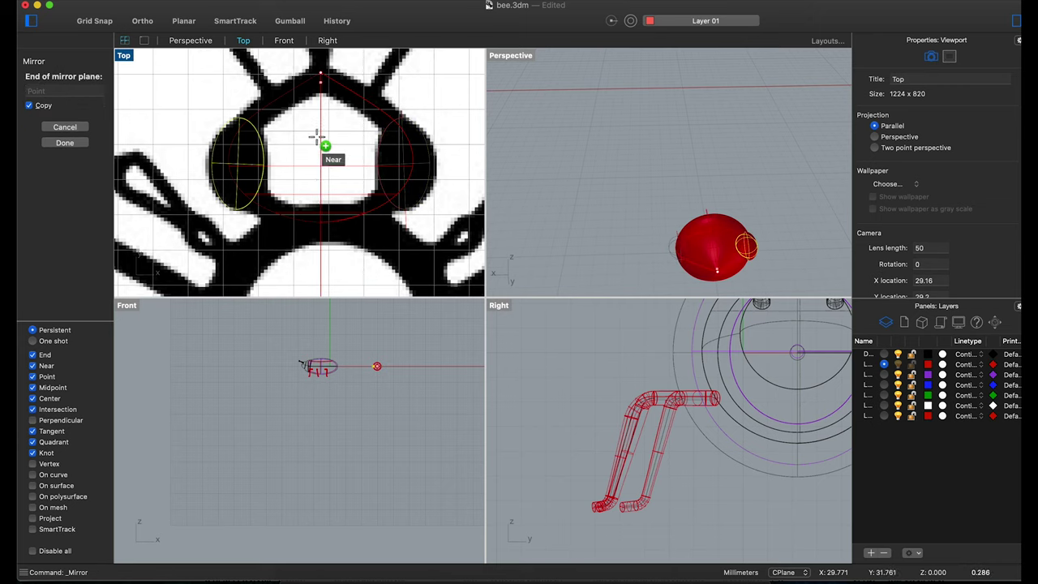
click(320, 141)
Orbit the perspective view to check both eyes and select the red head.
click(644, 204)
mouse_move(644, 203)
right_down()
mouse_move(695, 232)
mouse_move(717, 187)
mouse_move(673, 220)
mouse_move(625, 225)
right_up()
click(623, 223)
scroll(378, 191, down, 5)
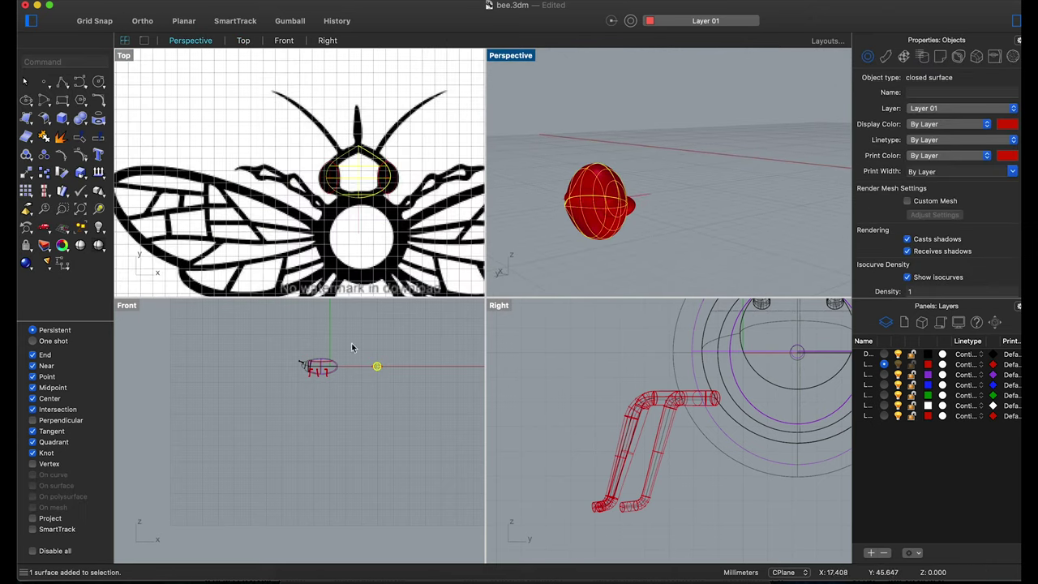
scroll(352, 348, up, 5)
click(357, 438)
Draw a horizontal line through the head in the Front view.
click(67, 86)
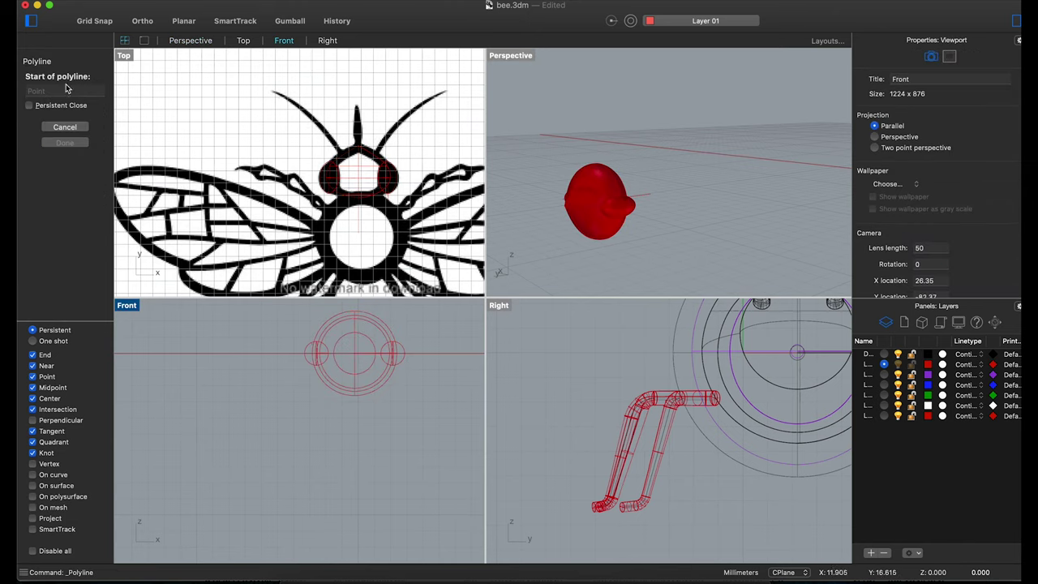
click(326, 353)
key(Escape)
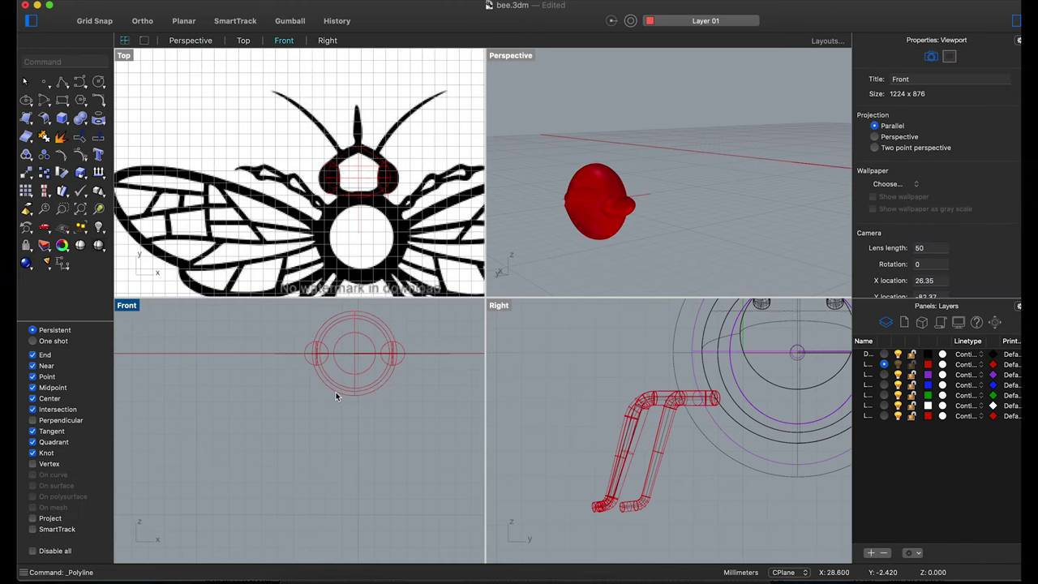
click(362, 383)
click(423, 356)
Try trimming with the line and undo the unwanted trim.
text(trim)
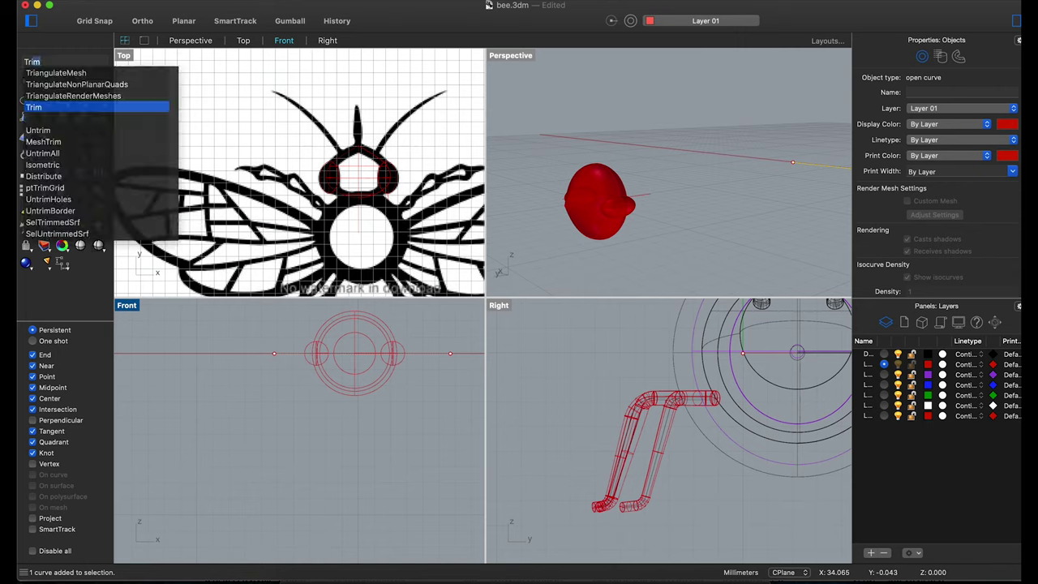
key(Return)
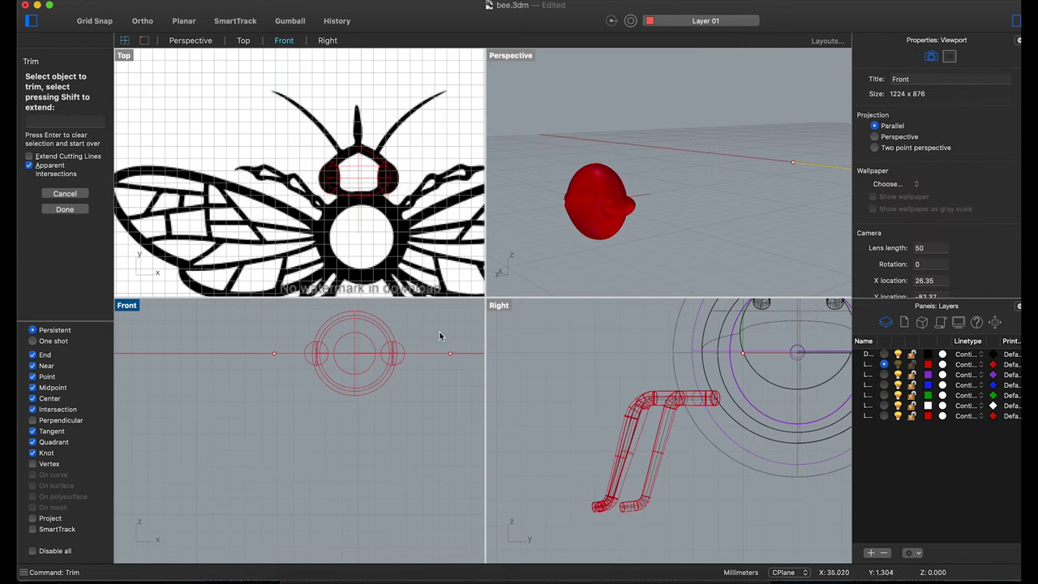
click(62, 209)
text(im)
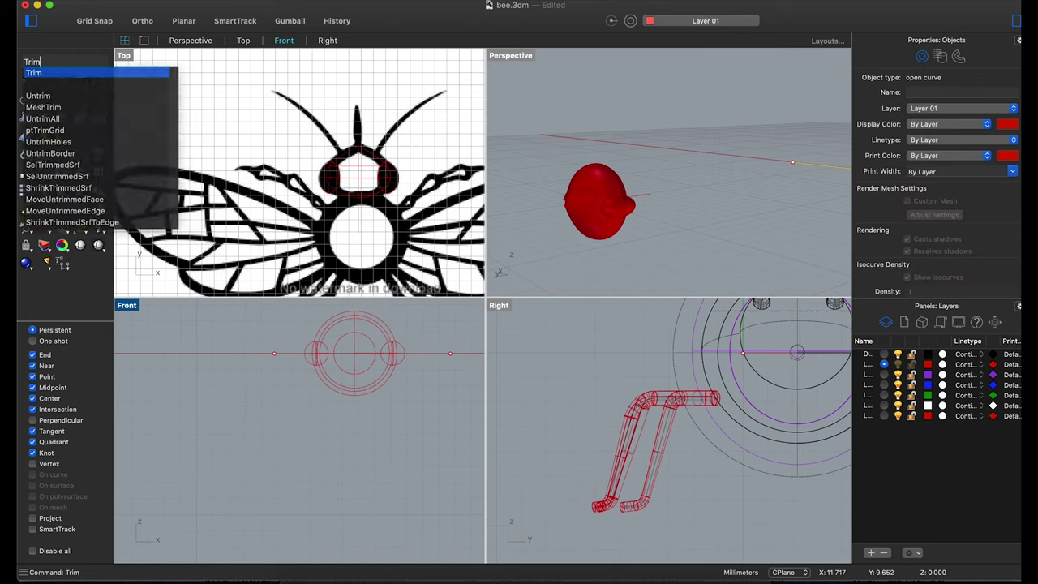
key(Return)
key(super+z)
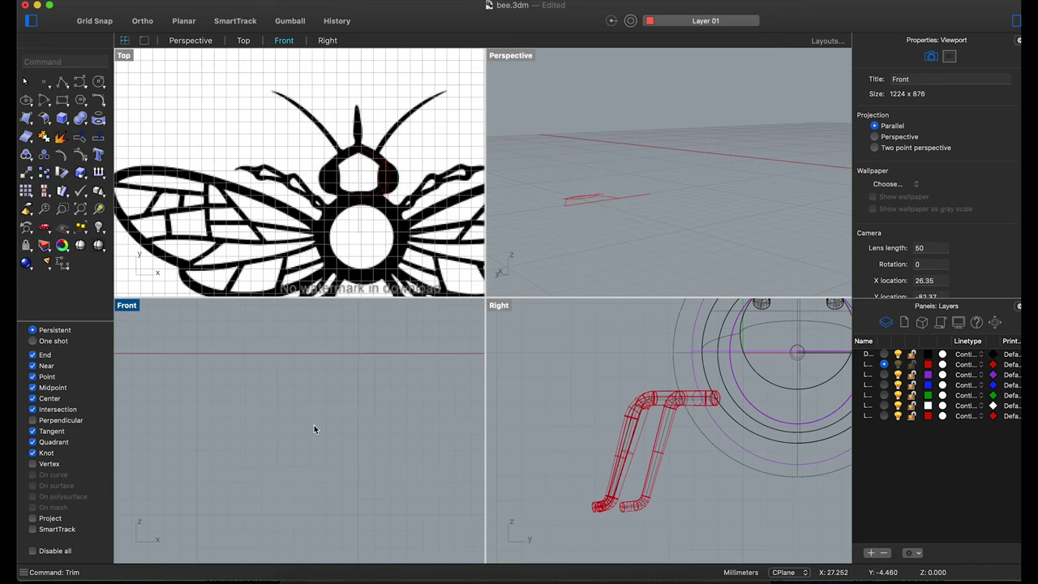
text(Trim)
key(Return)
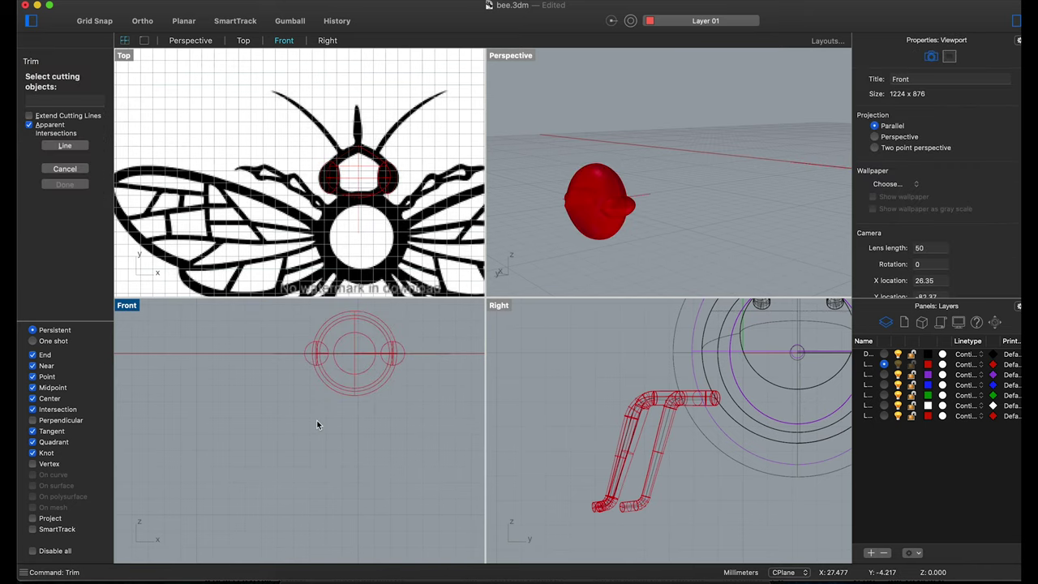
Cut the head in half, undo to restore the full sphere, and hide both eyes.
drag(410, 314, 307, 420)
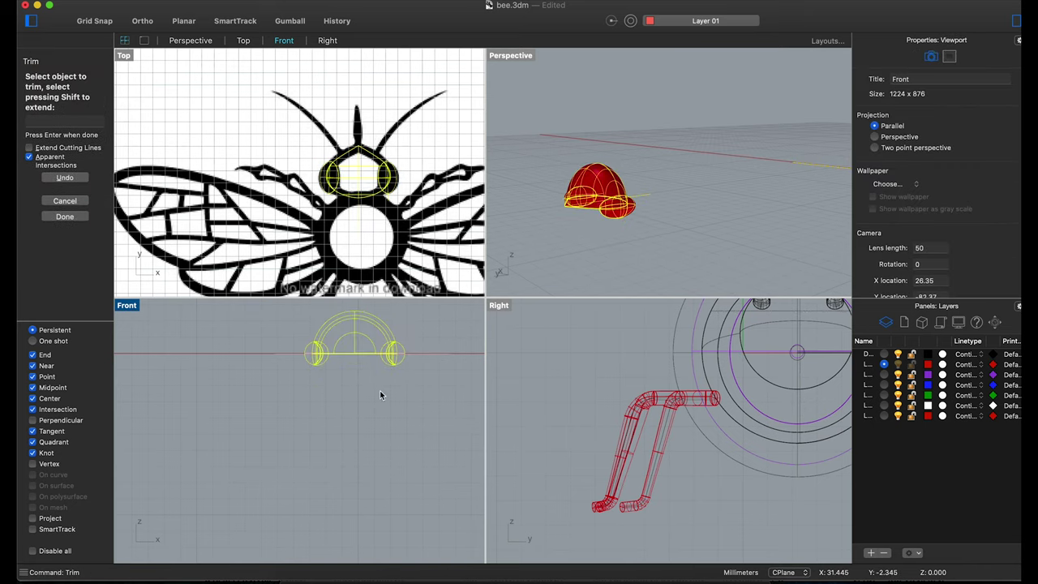
key(Return)
mouse_move(541, 225)
right_down()
mouse_move(627, 145)
mouse_move(670, 165)
right_up()
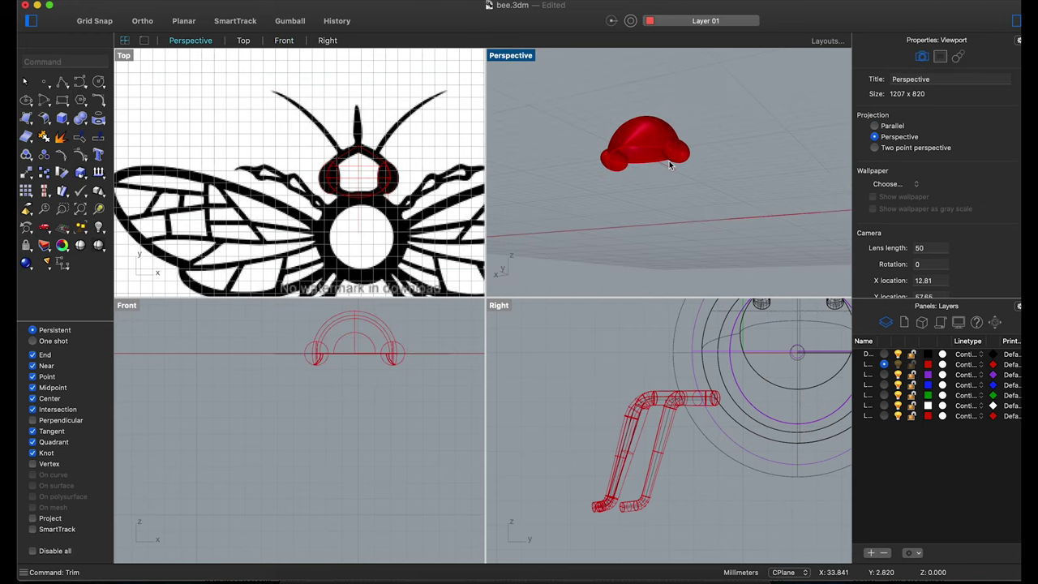
scroll(412, 378, up, 3)
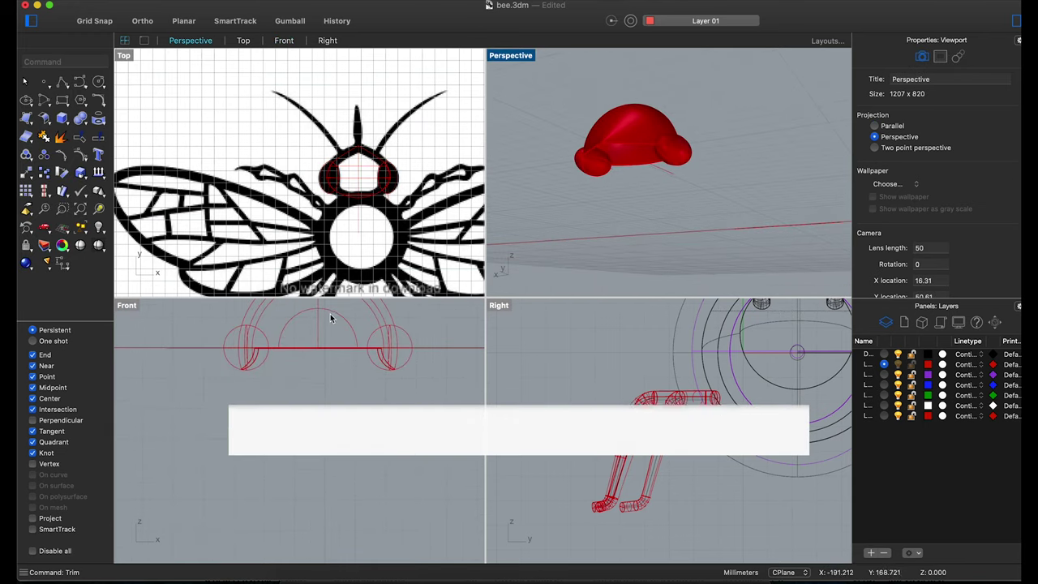
click(321, 319)
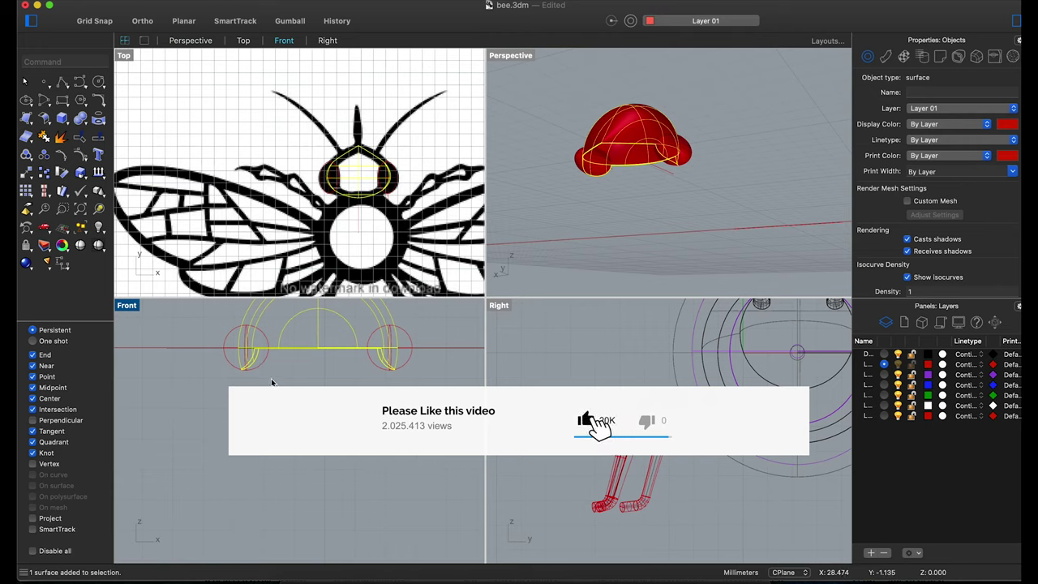
key(ctrl+z)
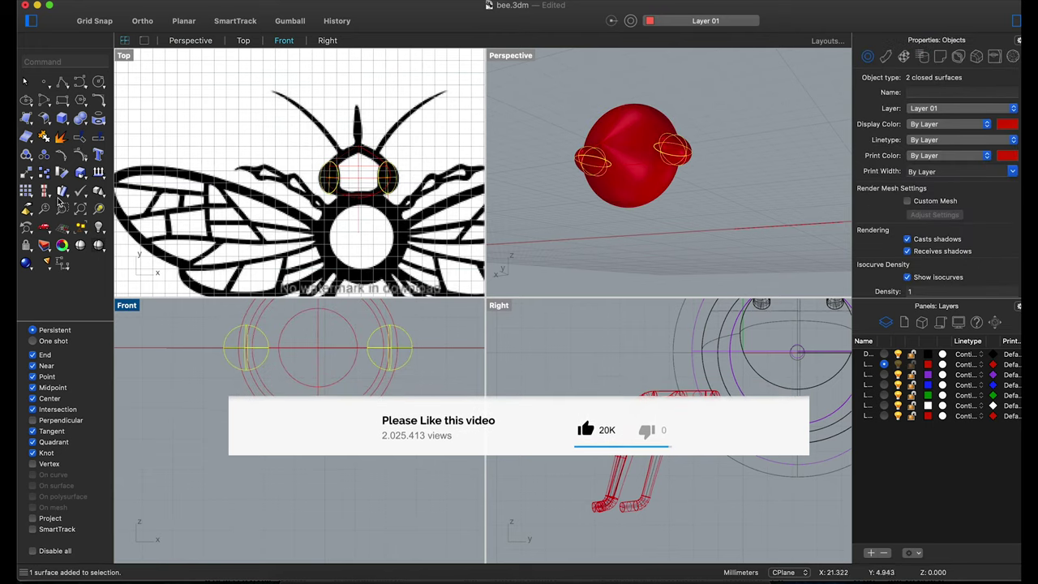
click(59, 201)
Trim away the lower half of the red sphere with the line (rim) as cutting edge.
text(rim)
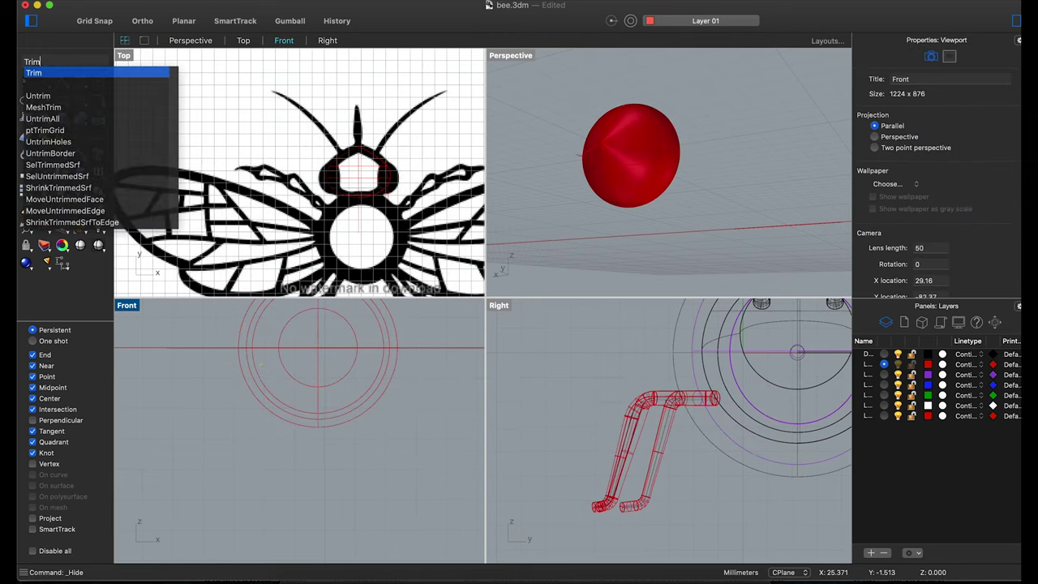
key(Return)
click(207, 348)
key(Return)
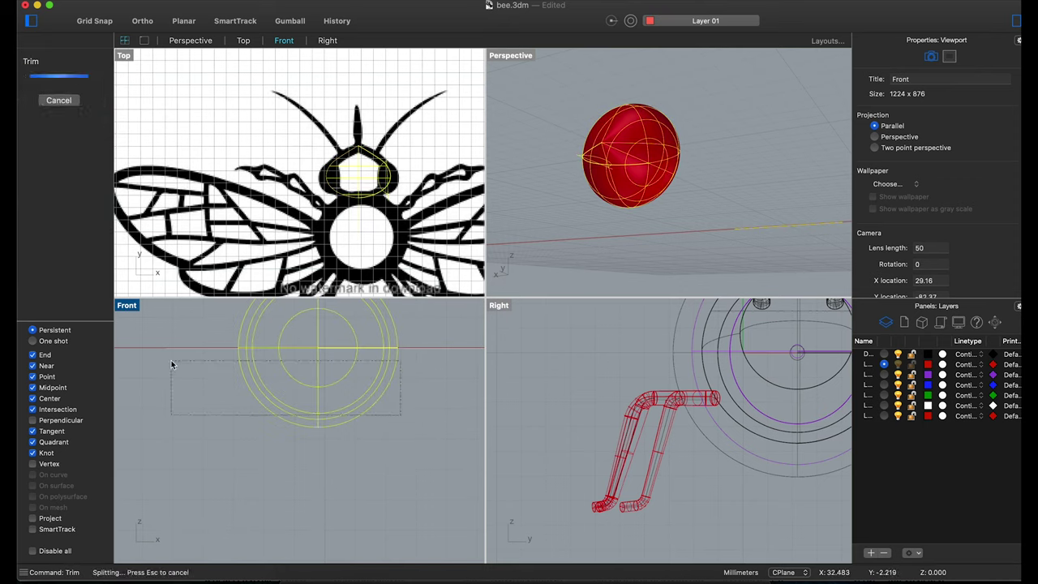
click(257, 387)
key(Return)
Mirror the remaining half-dome across the line as a copy to rebuild a full sphere.
right_click(257, 388)
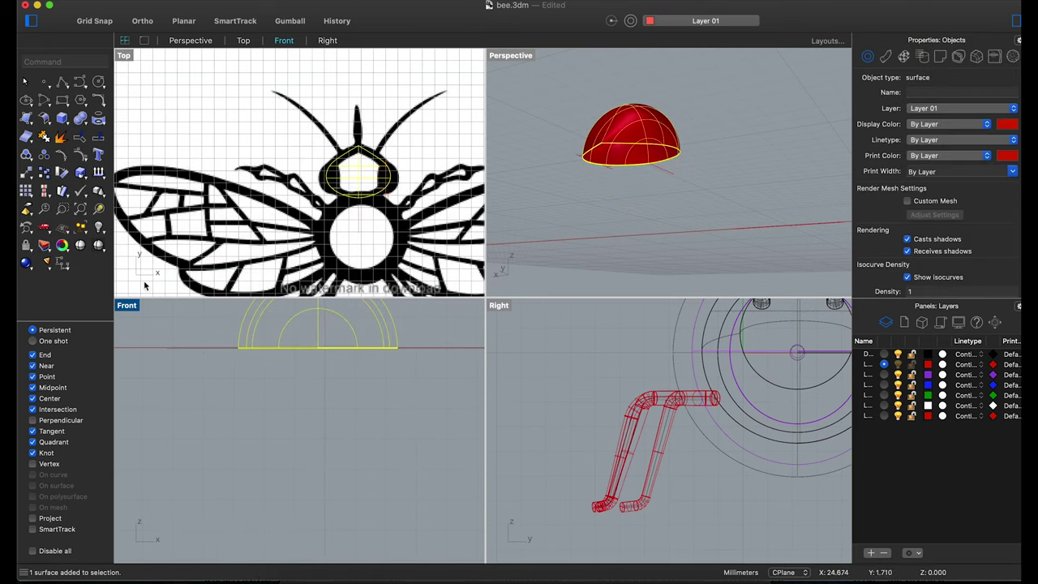
click(27, 174)
click(49, 262)
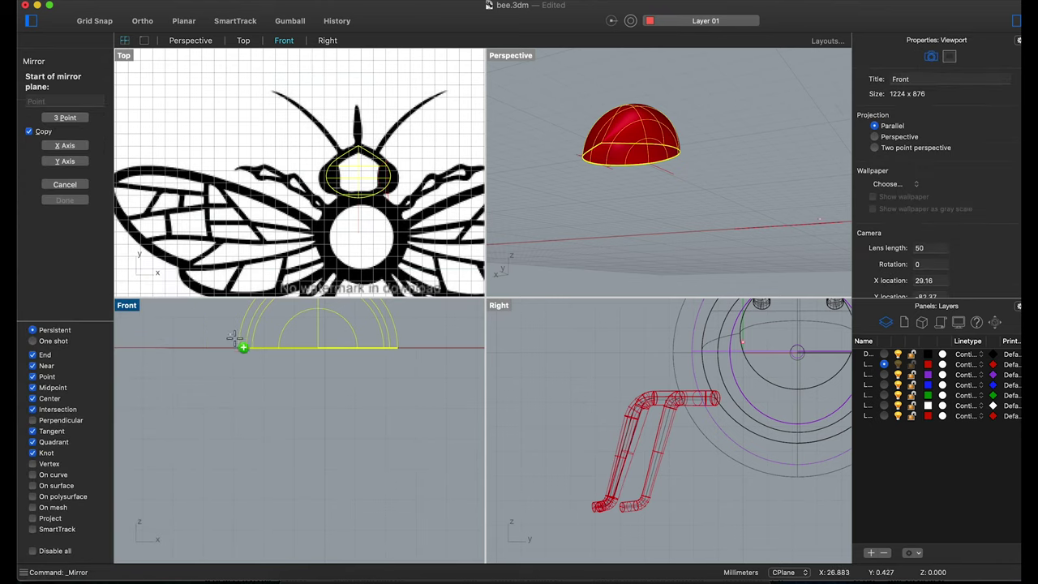
click(241, 347)
click(354, 349)
click(207, 374)
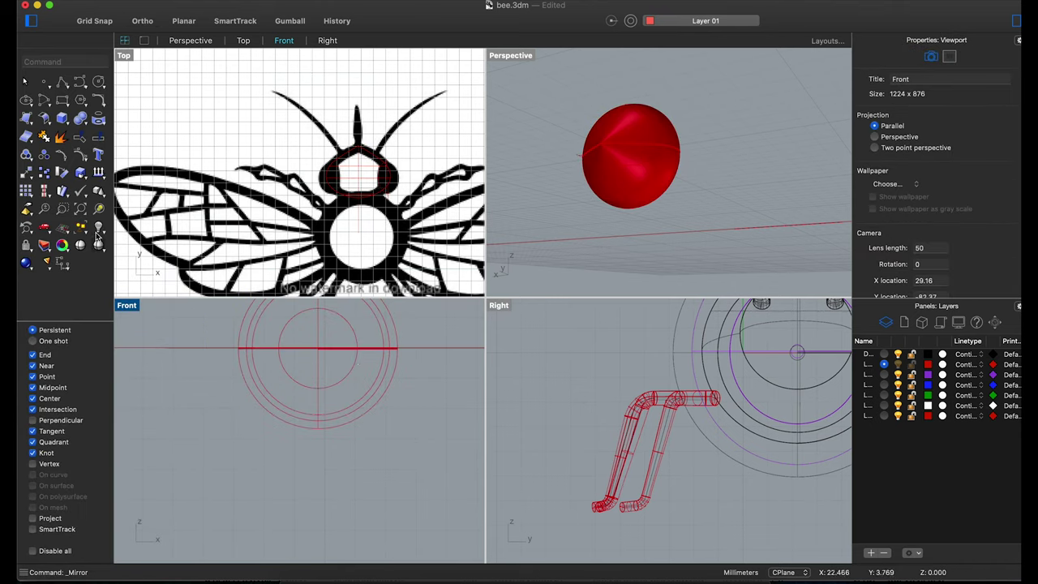
Select the mirrored lower half-dome and begin scaling it in one direction.
click(323, 393)
scroll(394, 352, up, 3)
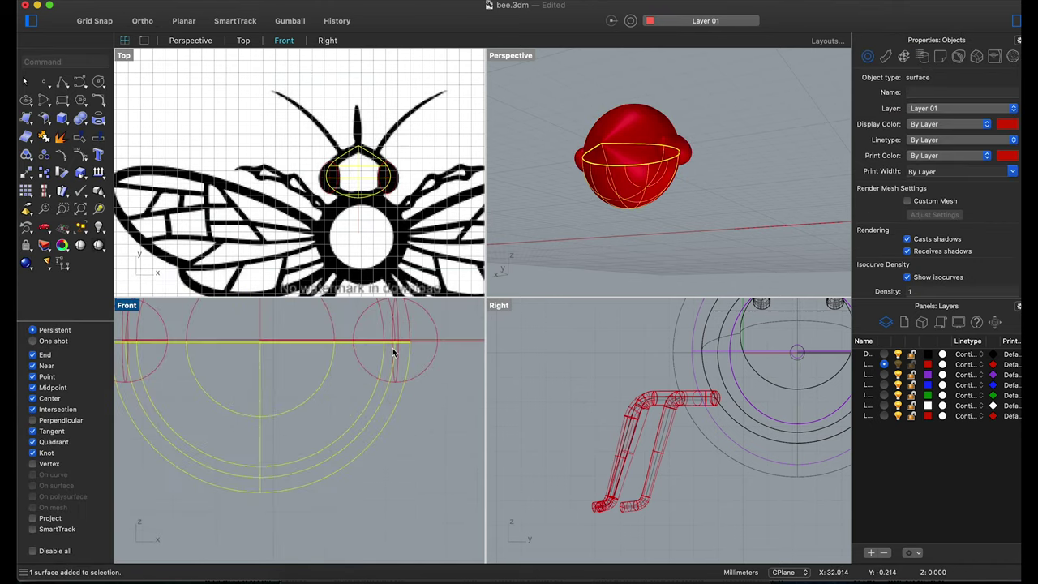
scroll(405, 362, up, 3)
scroll(420, 348, down, 3)
scroll(202, 350, down, 2)
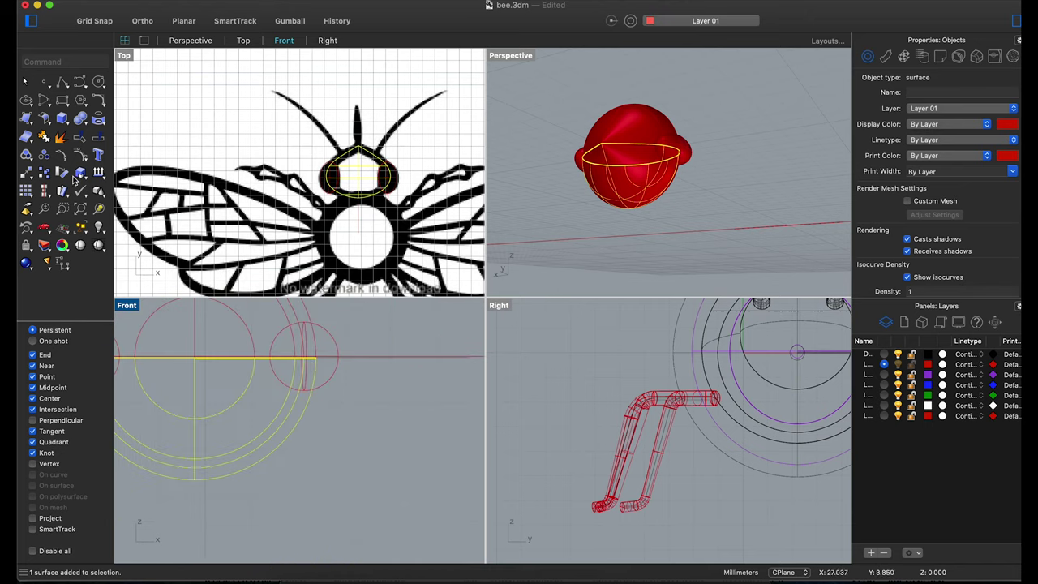
drag(75, 180, 122, 201)
Scale the lower half-dome vertically from a base on the line to a shorter, flatter height.
click(194, 356)
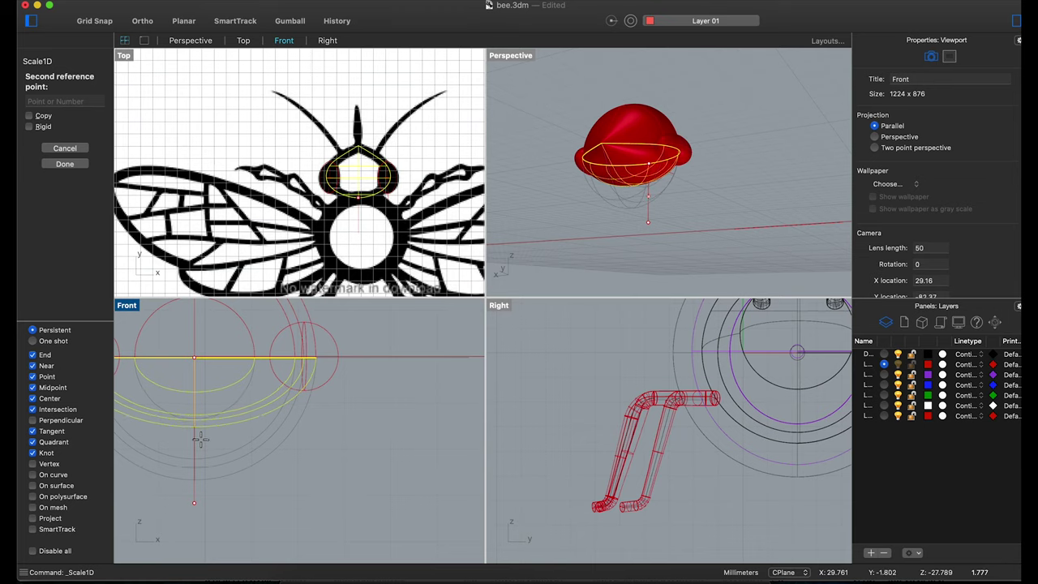
click(200, 439)
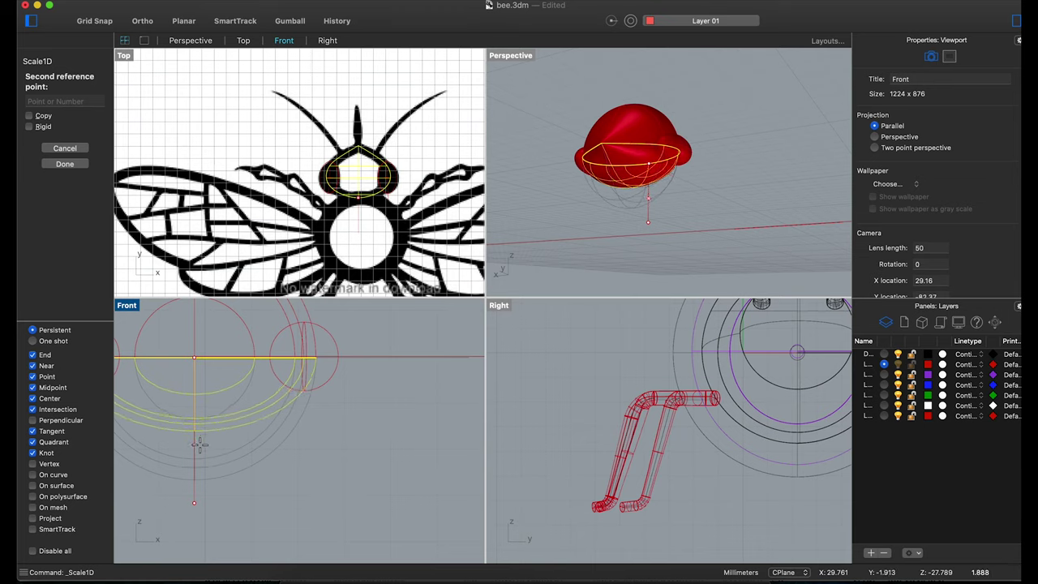
click(668, 237)
scroll(668, 237, up, 3)
right_drag(668, 237, 644, 180)
scroll(644, 180, down, 5)
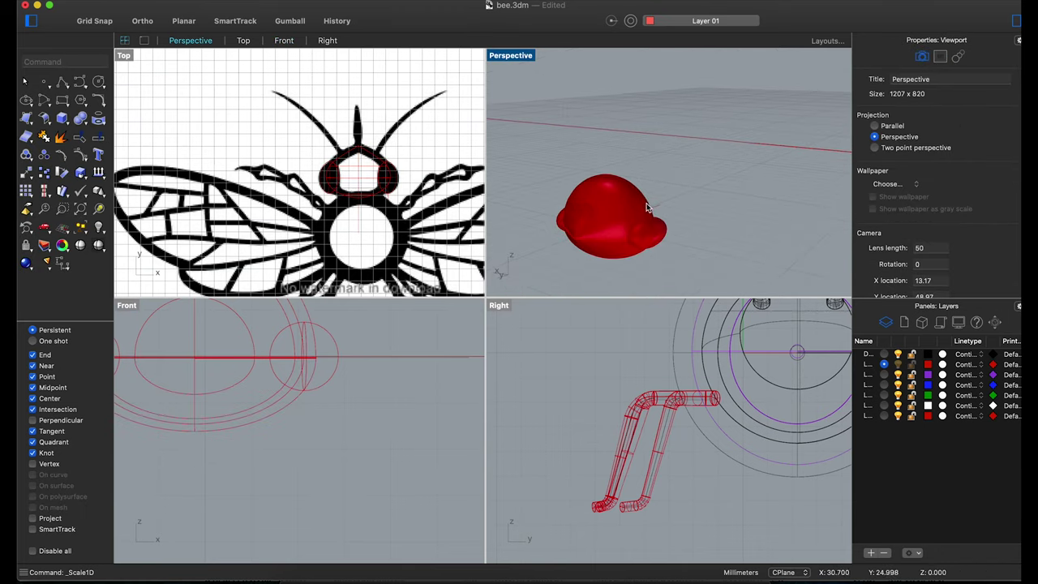
right_drag(591, 220, 549, 223)
scroll(357, 199, down, 3)
scroll(357, 199, down, 3)
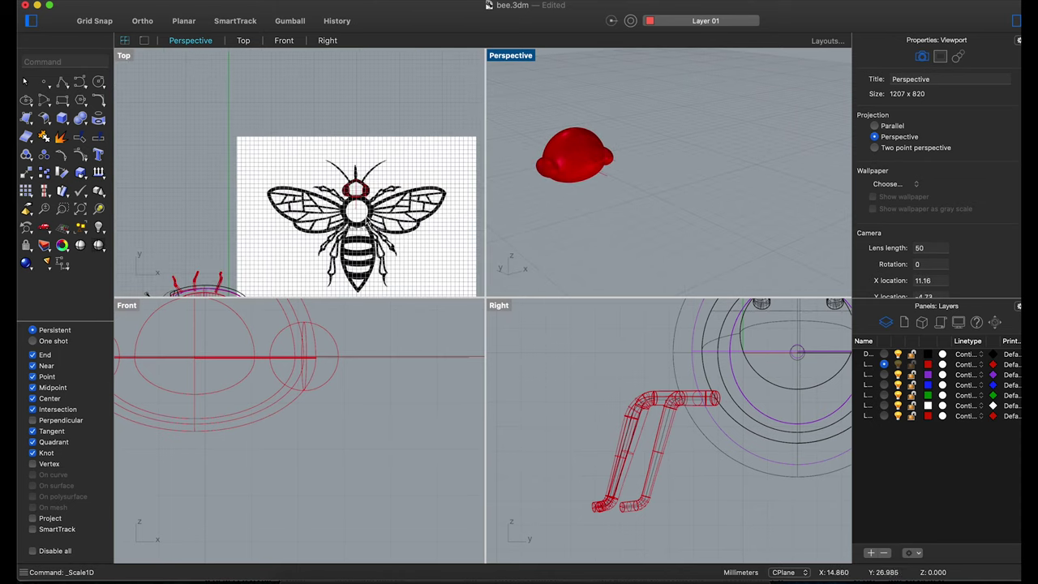
scroll(365, 230, up, 4)
click(81, 118)
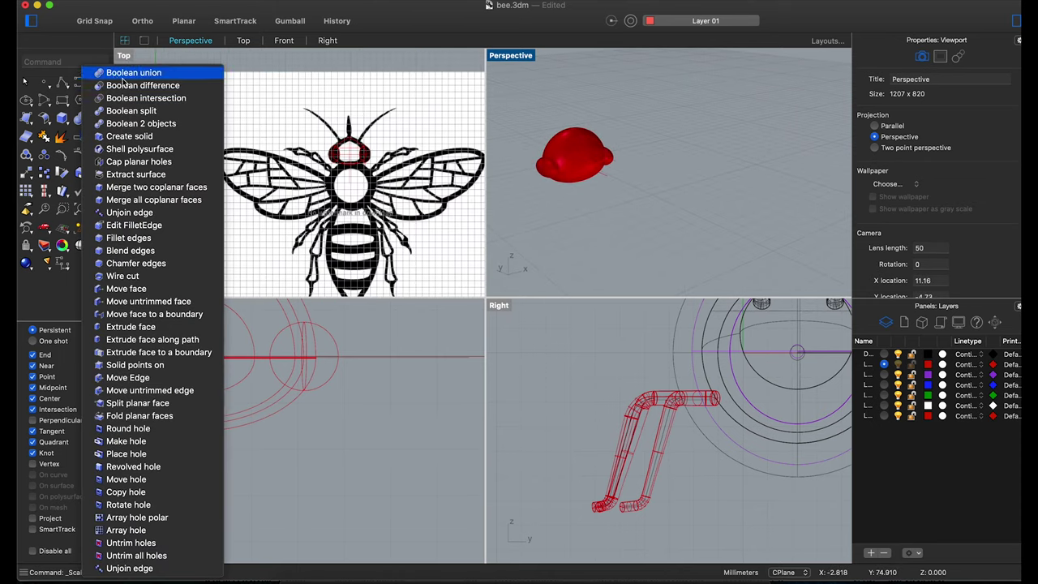
click(61, 118)
Draw a sphere on the bee thorax, inspect it in perspective, then undo it.
click(264, 153)
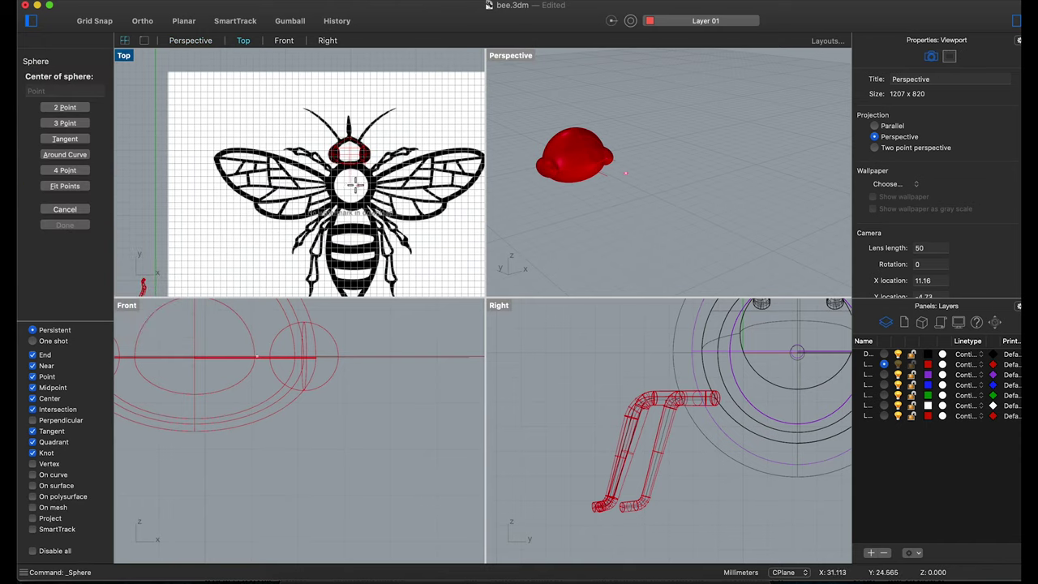
click(349, 183)
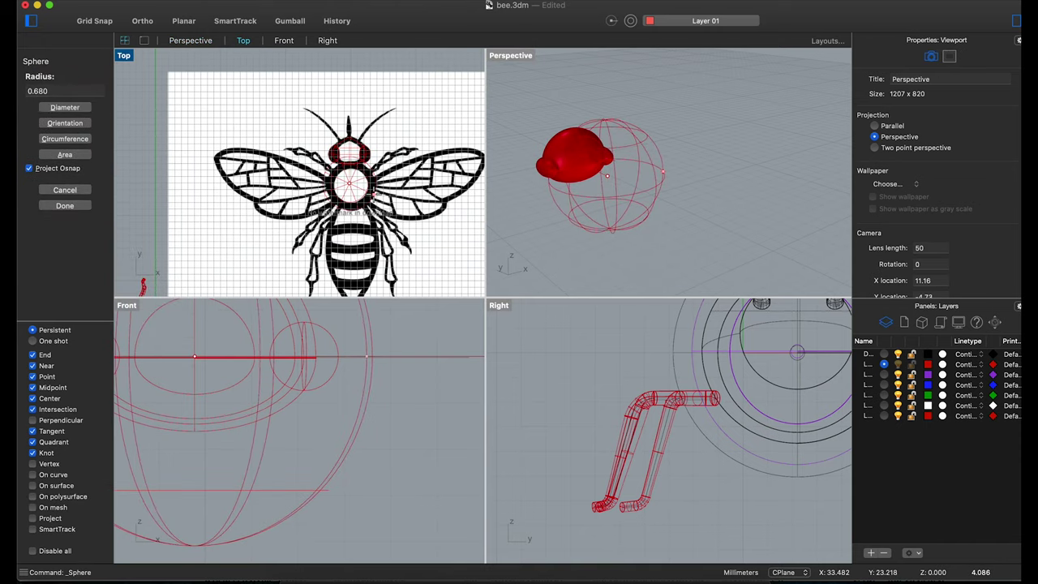
click(367, 356)
scroll(476, 335, down, 2)
right_drag(568, 232, 473, 219)
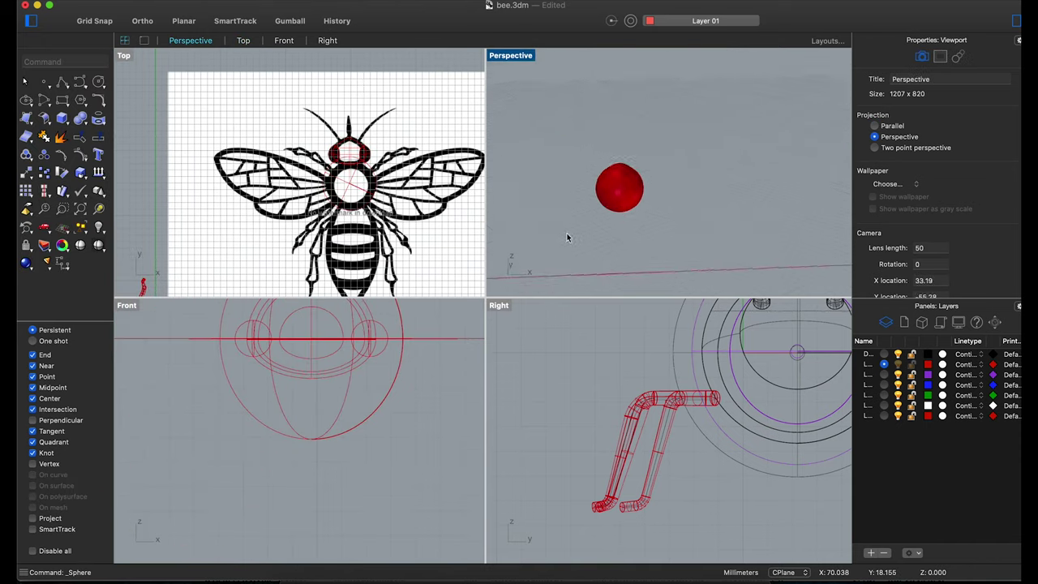
scroll(299, 359, down, 3)
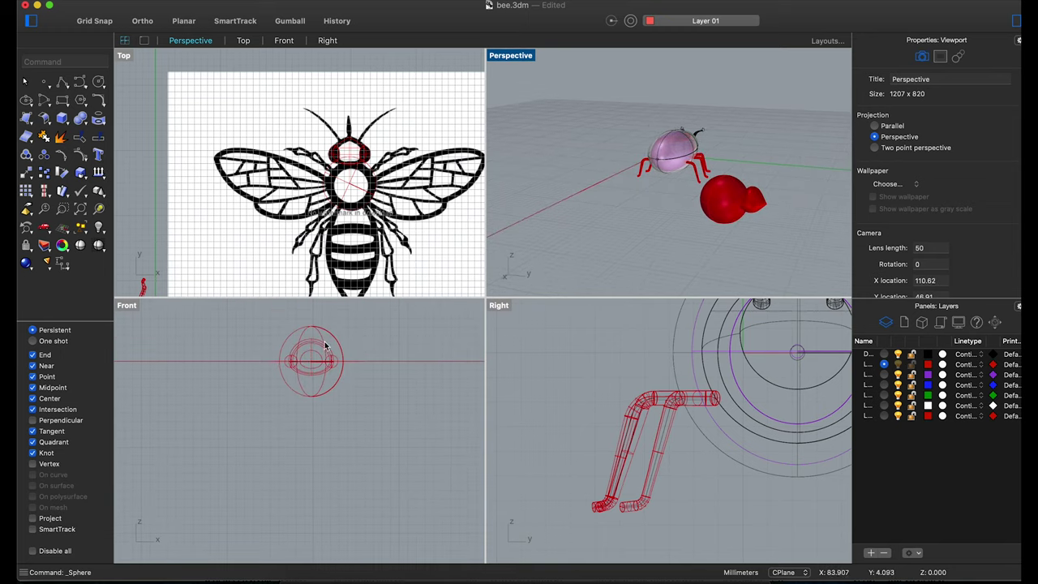
key(super+z)
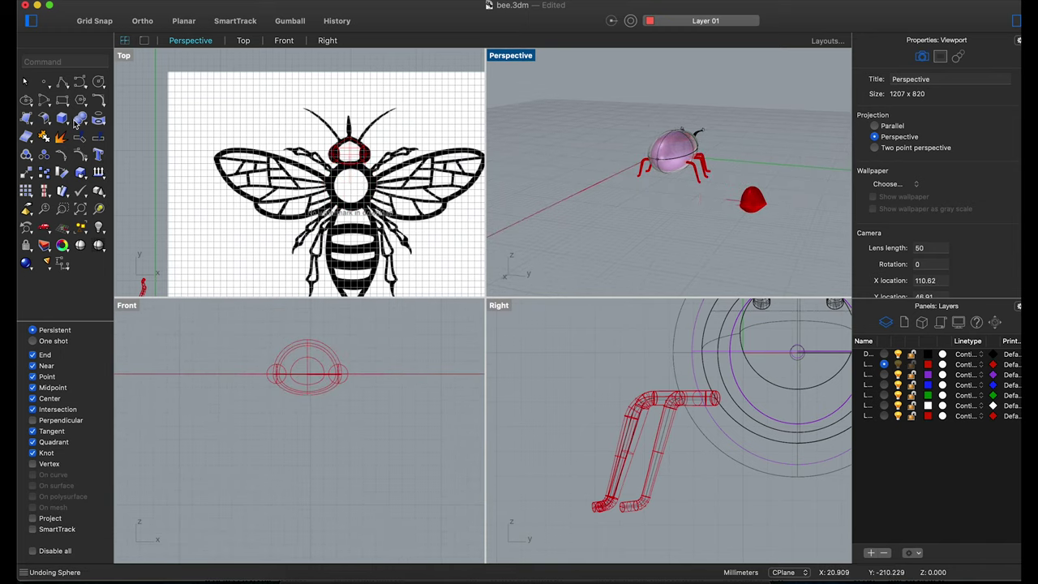
Draw a new sphere centred on the thorax circle and select it.
click(75, 120)
click(44, 118)
click(243, 144)
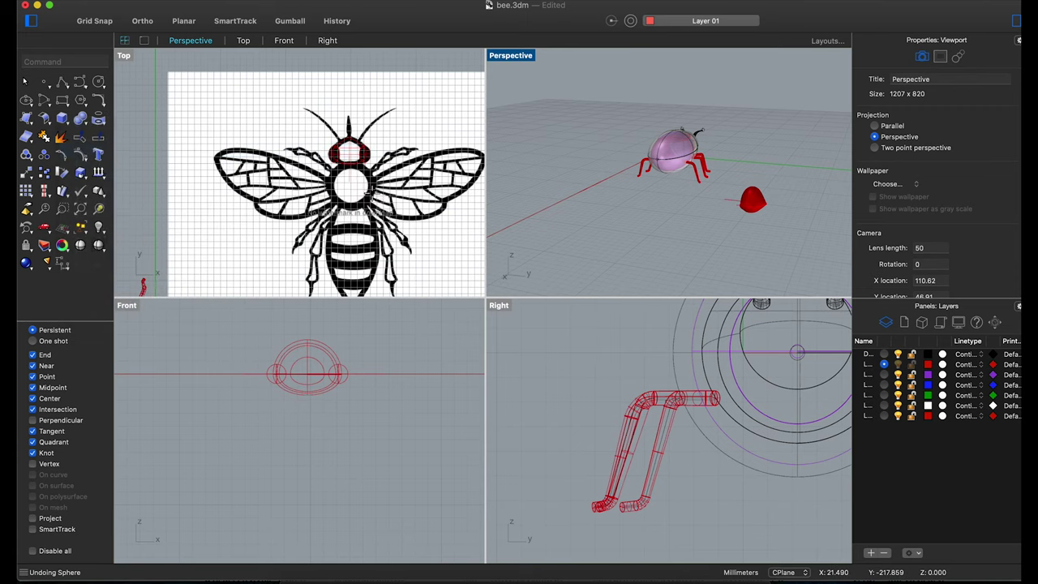
click(350, 185)
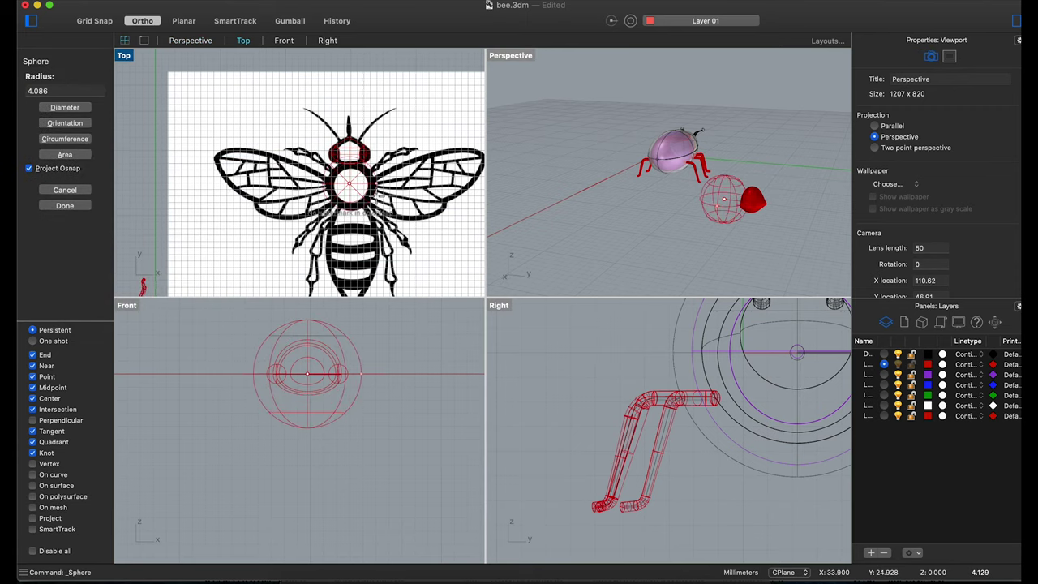
click(362, 187)
scroll(366, 192, up, 3)
drag(366, 191, 366, 186)
Scale the sphere down uniformly from the circle centre to fit the thorax circle.
click(63, 120)
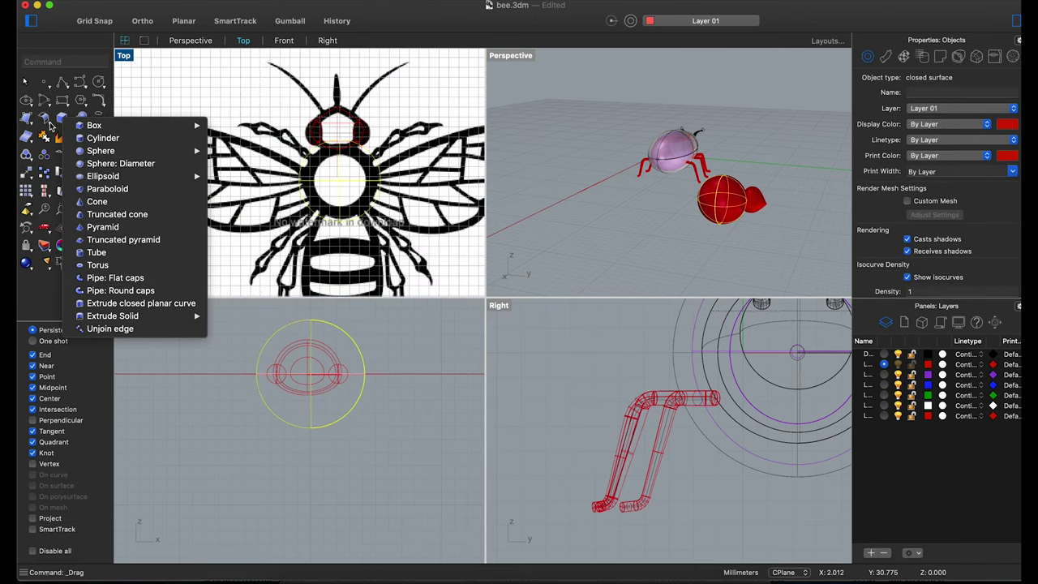
click(80, 172)
click(135, 176)
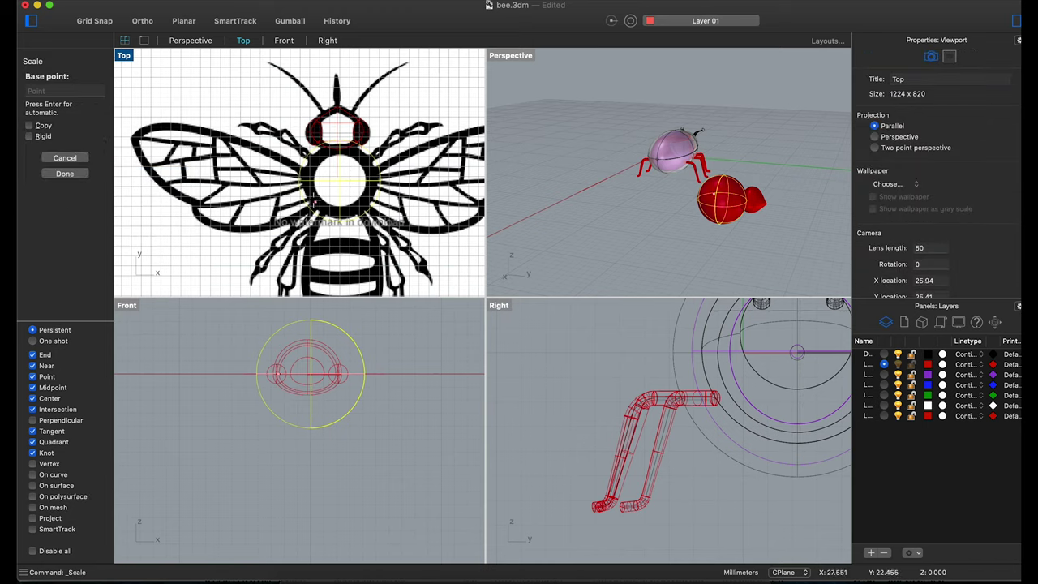
scroll(298, 197, up, 3)
click(385, 160)
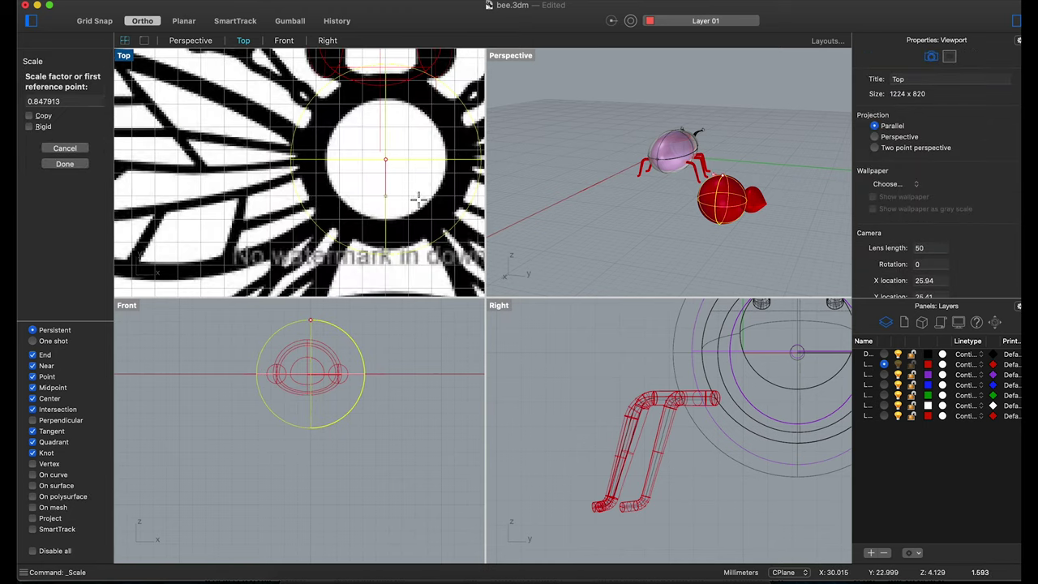
click(387, 281)
click(386, 276)
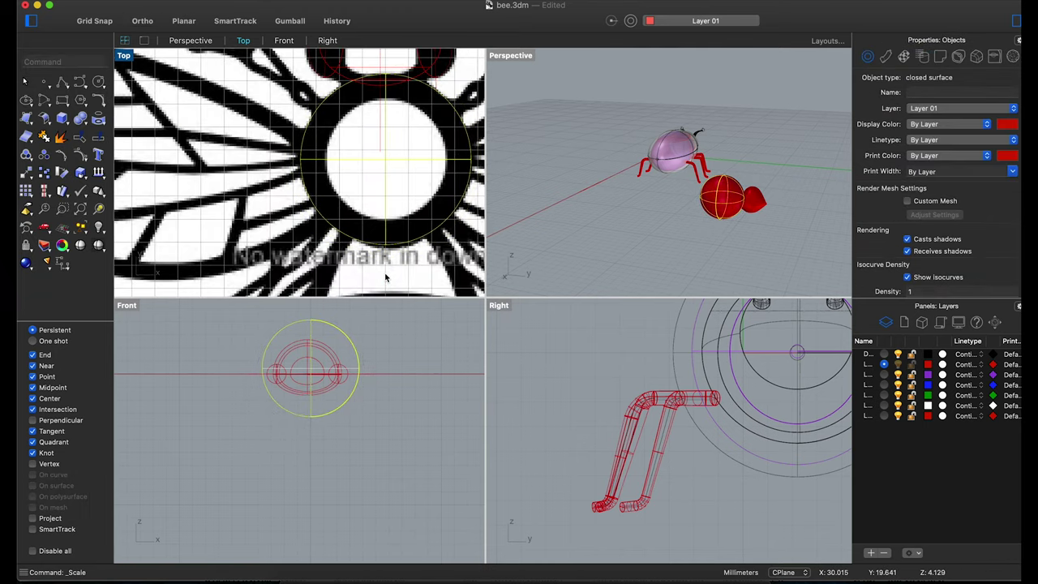
Flatten the sphere vertically into an oval with a one-direction scale from its centre.
click(749, 227)
right_drag(750, 227, 396, 341)
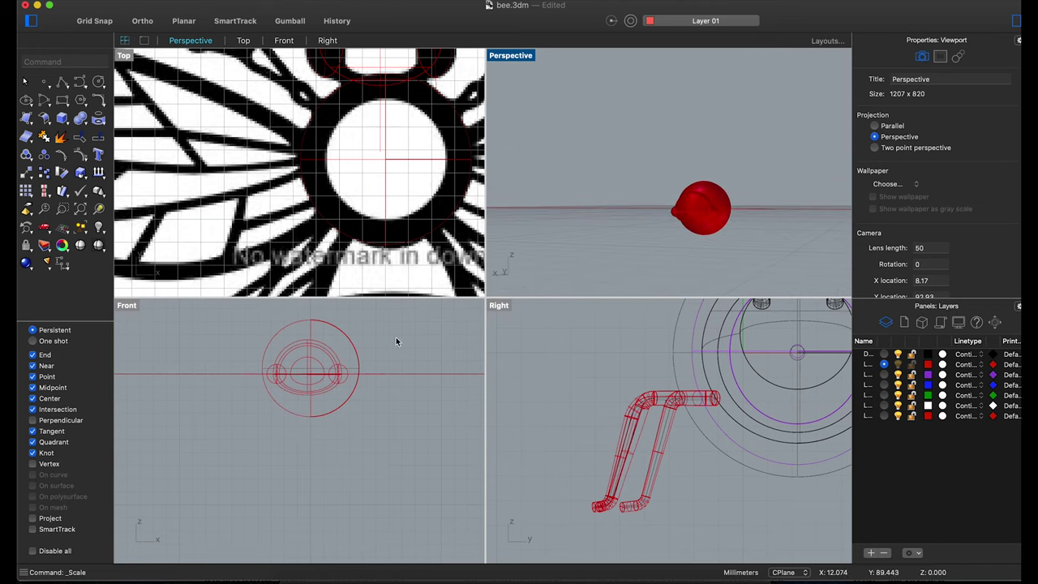
click(349, 343)
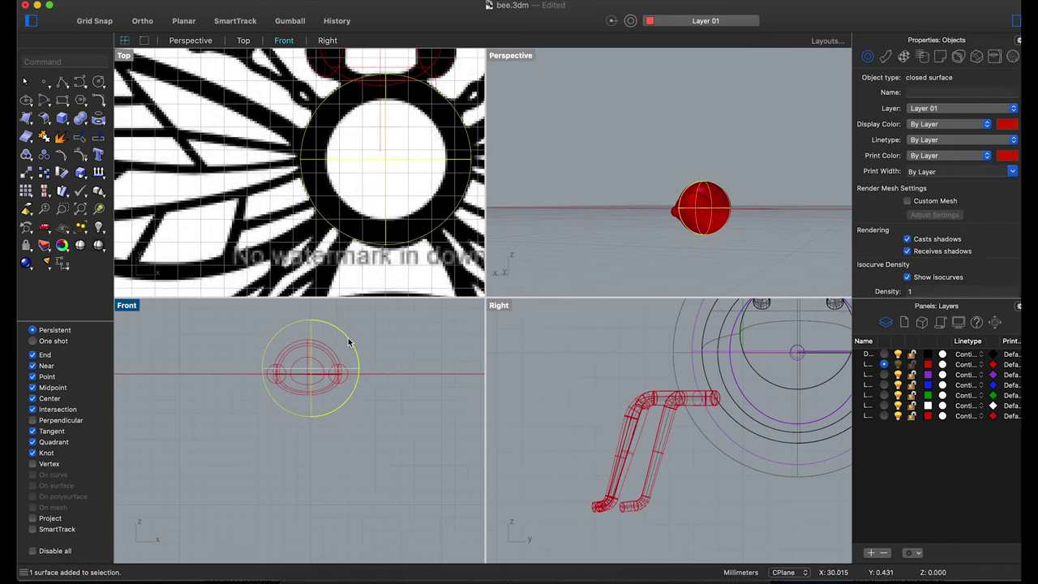
click(79, 176)
click(105, 202)
click(310, 369)
click(309, 468)
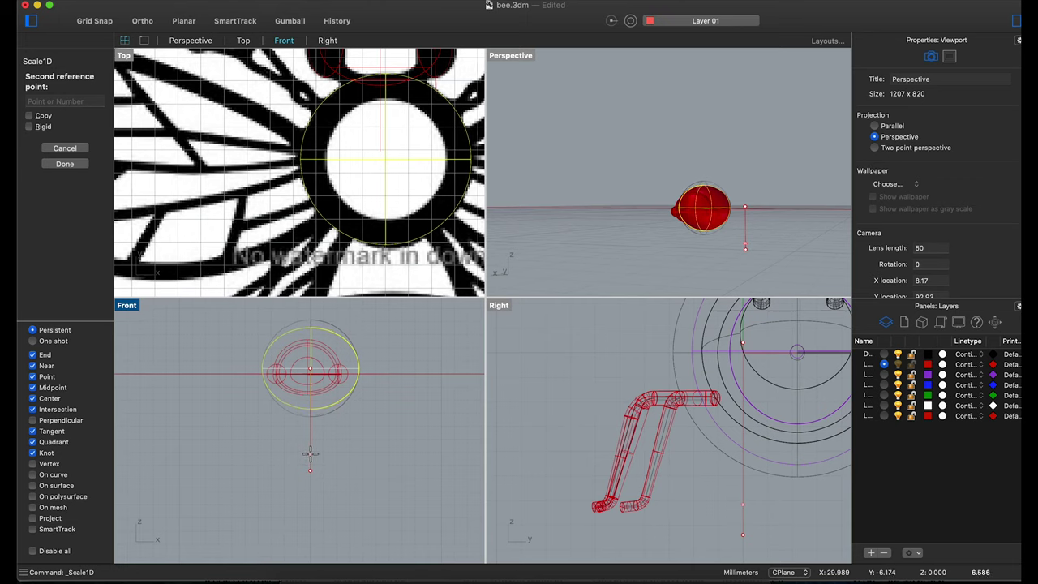
click(310, 453)
mouse_move(624, 210)
right_down()
mouse_move(618, 242)
mouse_move(547, 190)
right_up()
scroll(327, 169, down, 5)
Move the bee head off the reference image to the upper left.
scroll(468, 94, down, 2)
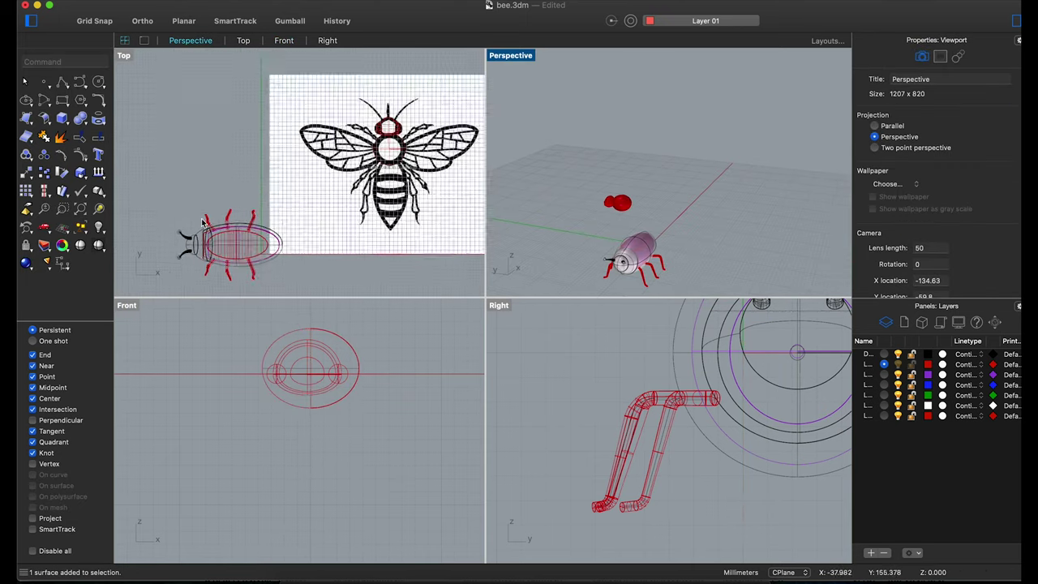
scroll(235, 211, up, 2)
click(433, 105)
drag(413, 138, 178, 143)
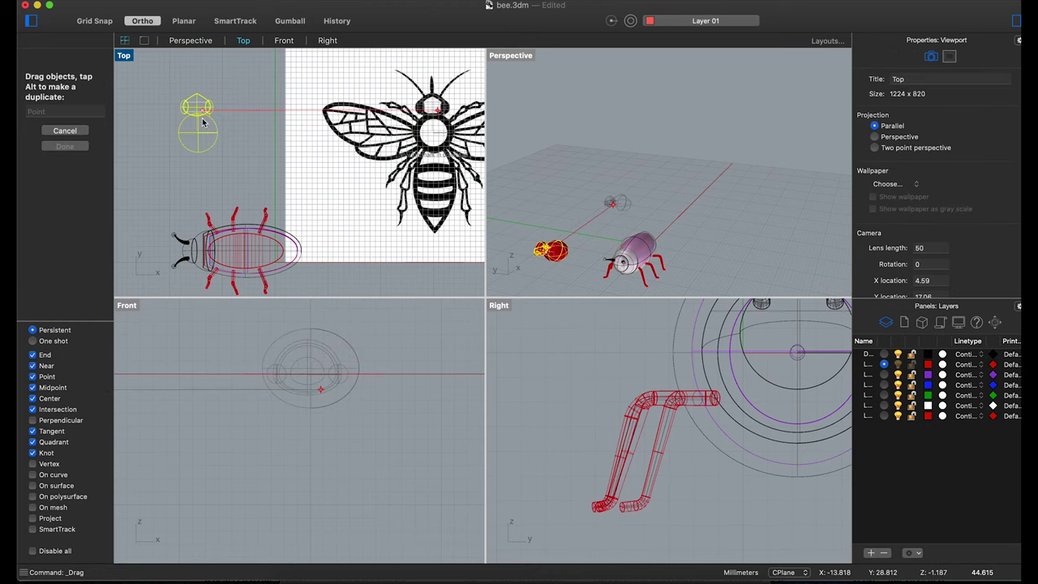
scroll(186, 158, up, 2)
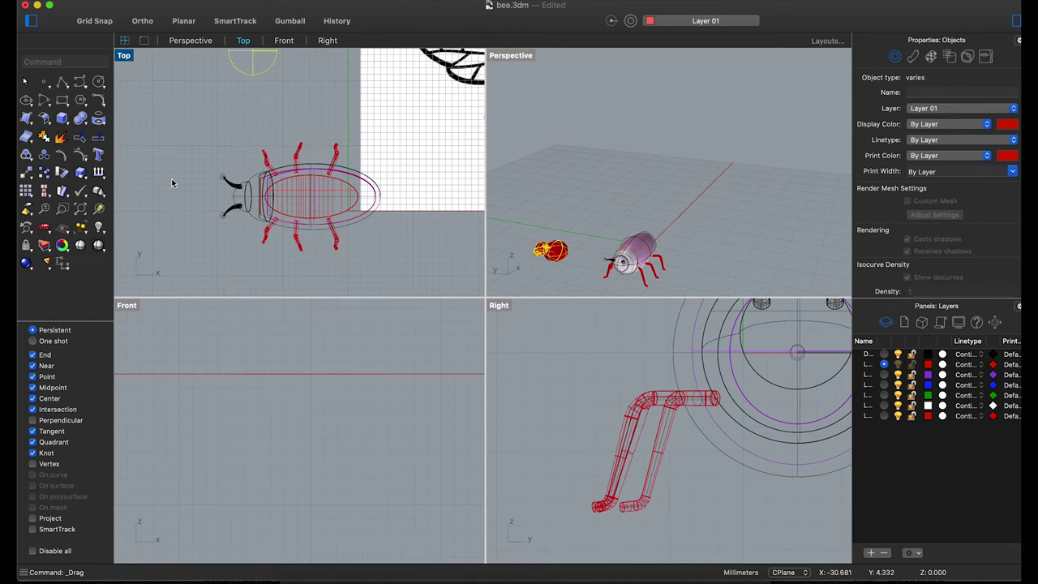
scroll(211, 167, down, 3)
Maximize the Top view and rotate the head 90° about its base.
double_click(126, 58)
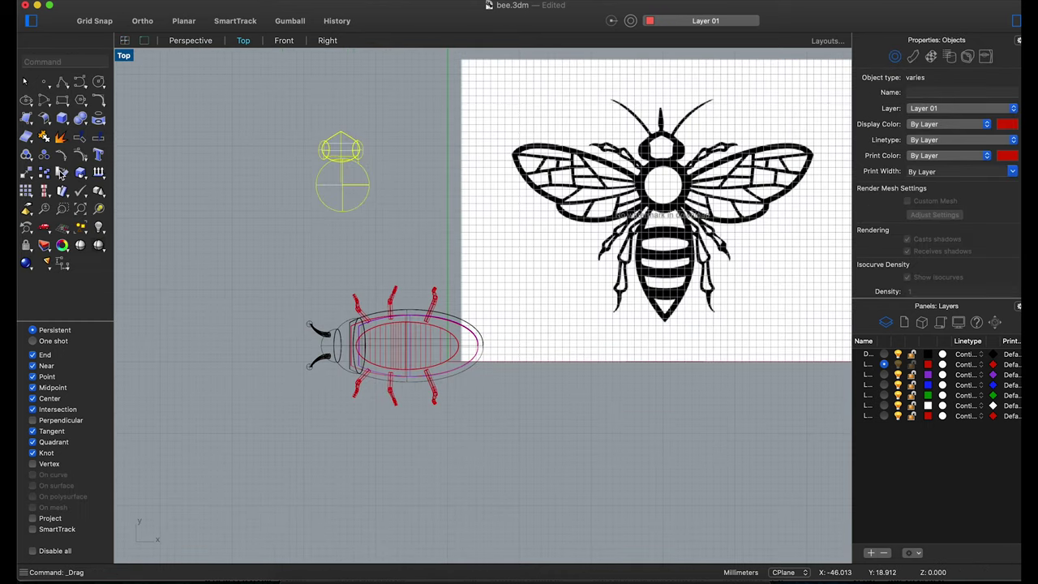
click(62, 173)
click(341, 211)
click(343, 116)
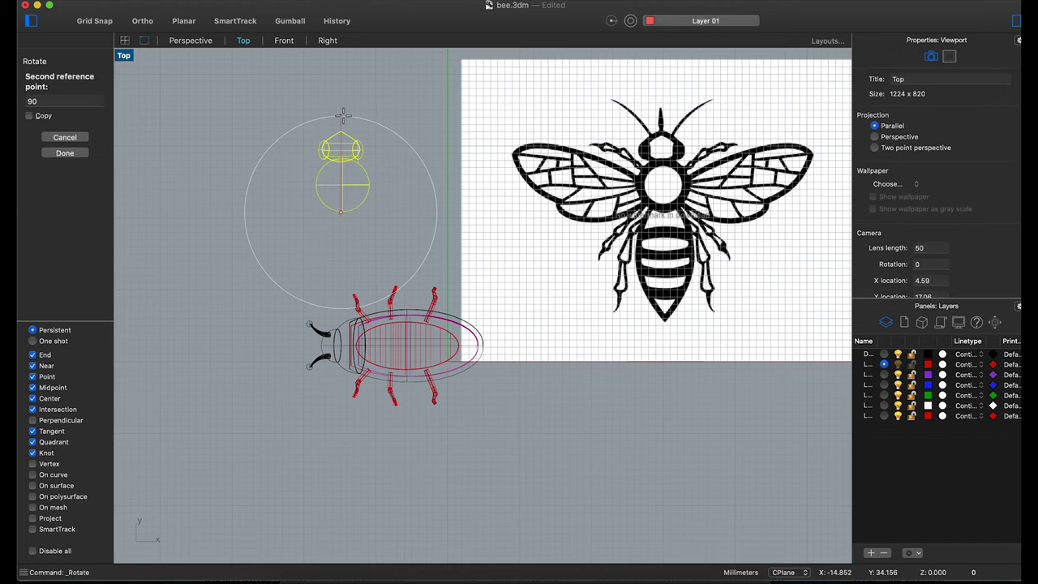
click(195, 162)
Select the whole bee body and drag it further down.
drag(301, 293, 486, 396)
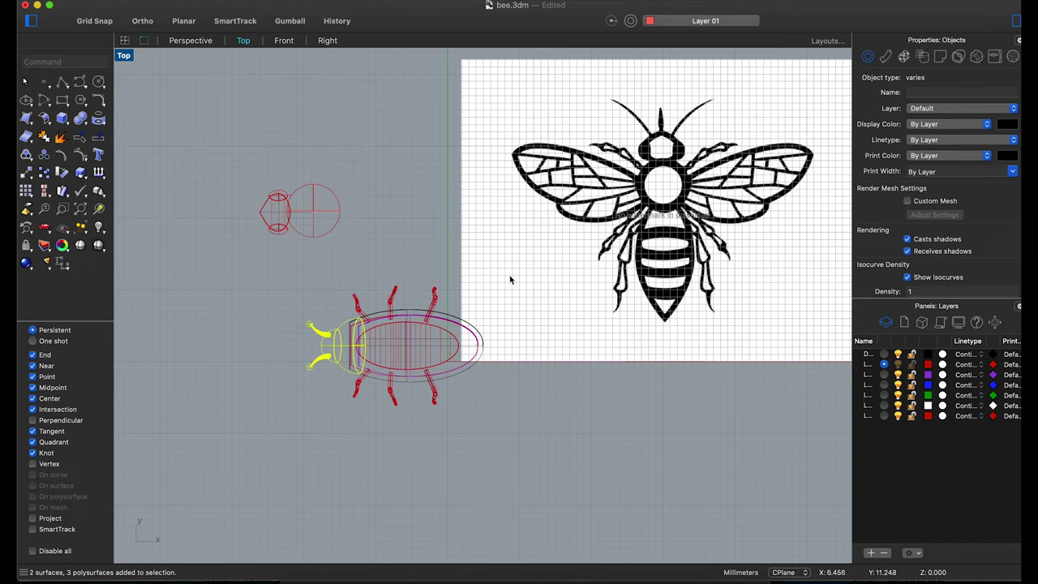
scroll(361, 337, down, 3)
drag(361, 337, 357, 414)
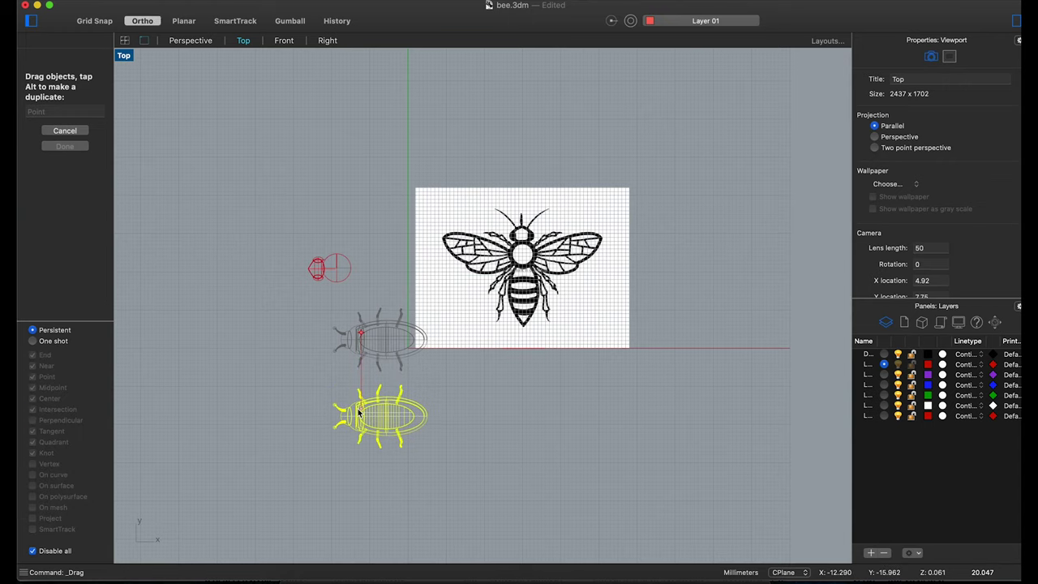
text(Copy)
Copy the bee body upward to create a second body above it.
key(Return)
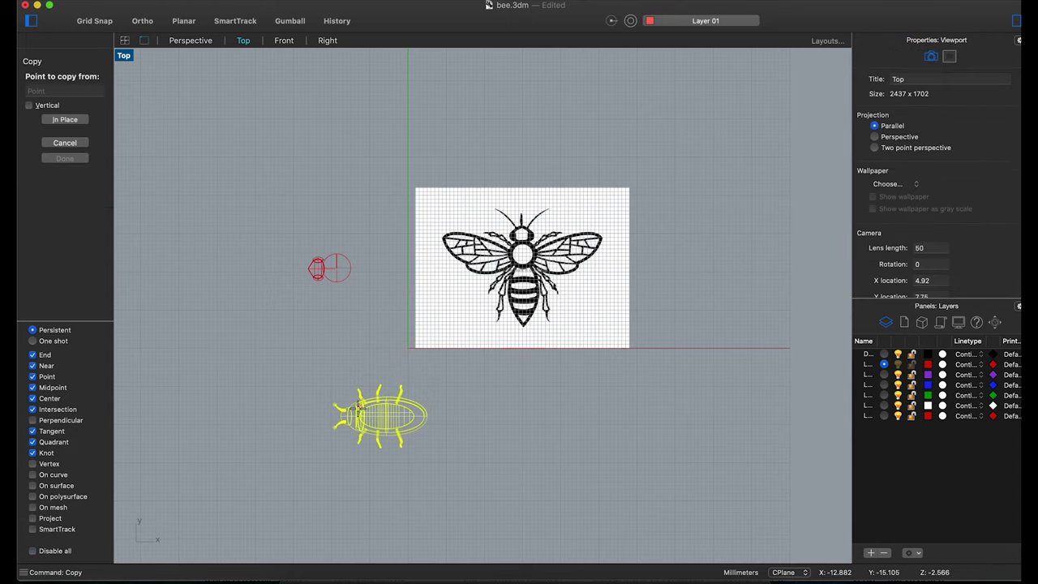
click(358, 405)
click(359, 323)
key(Escape)
scroll(252, 339, up, 5)
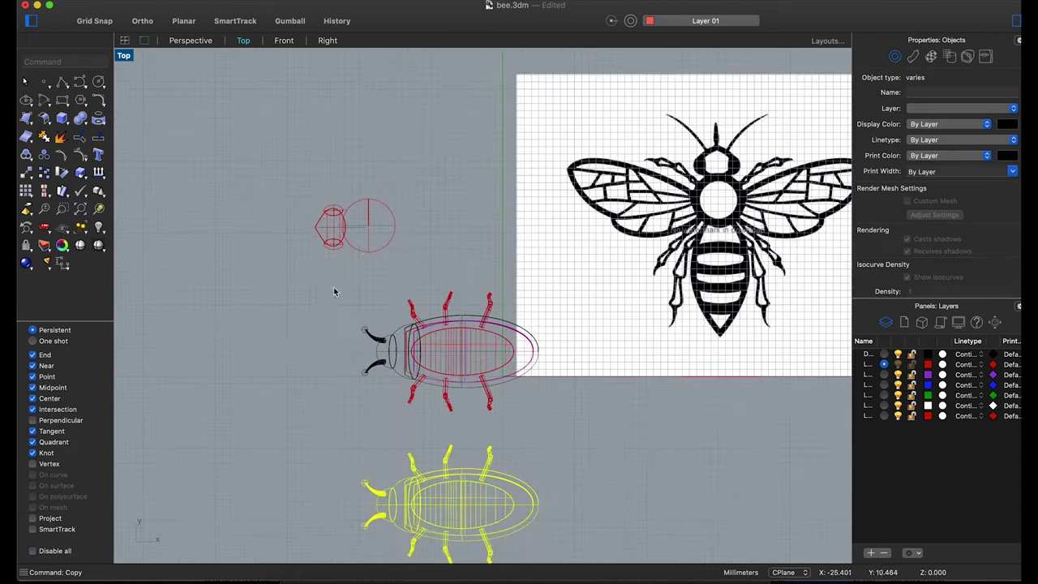
key(Escape)
Delete the upper body's antennae and move the rotated head onto its front.
click(332, 227)
drag(392, 307, 356, 389)
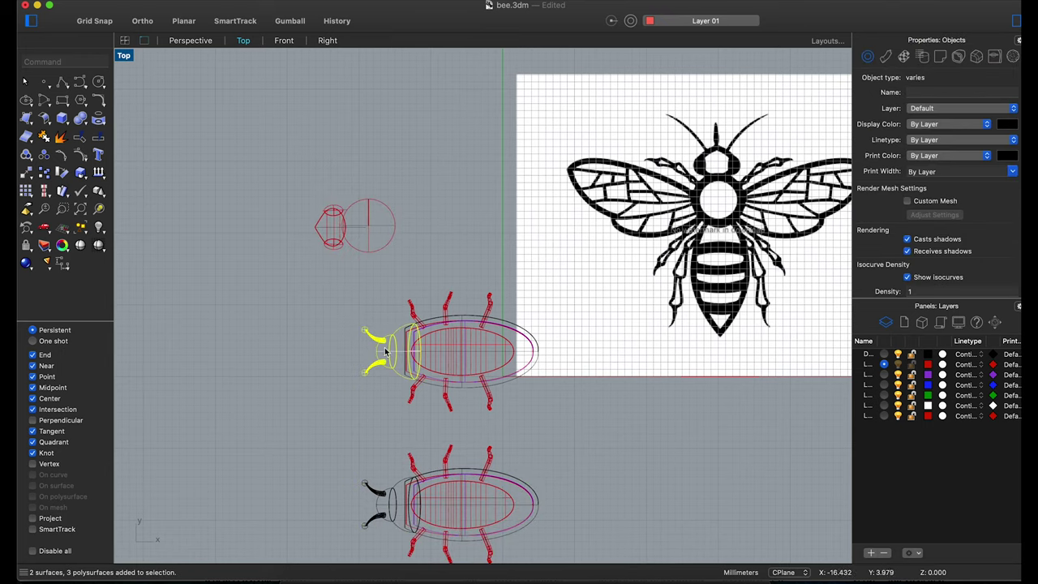
key(Delete)
click(332, 224)
drag(335, 224, 372, 355)
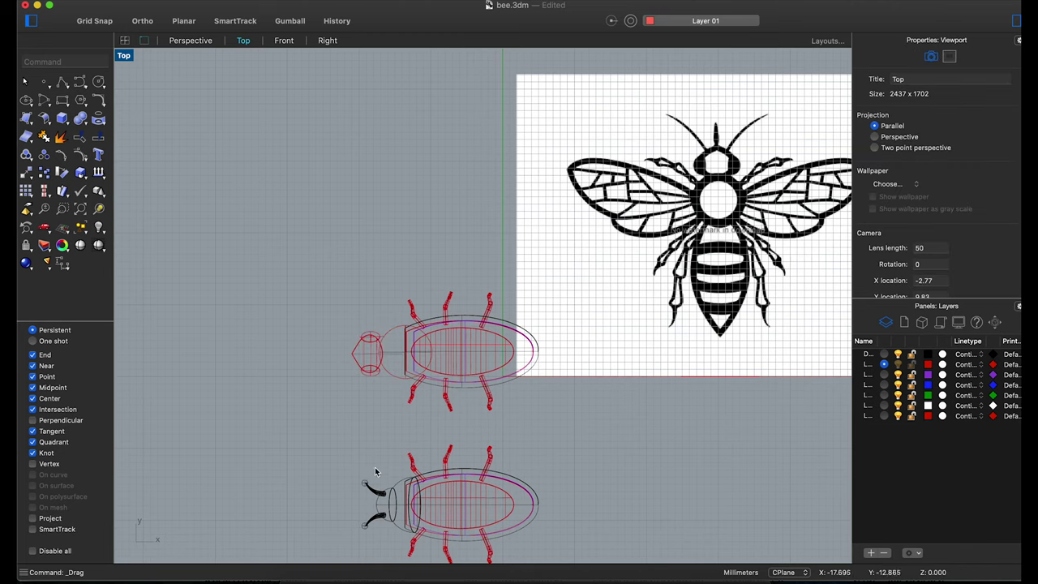
Drag the lower bee's antennae up toward the upper bee's head.
click(365, 523)
drag(365, 523, 351, 433)
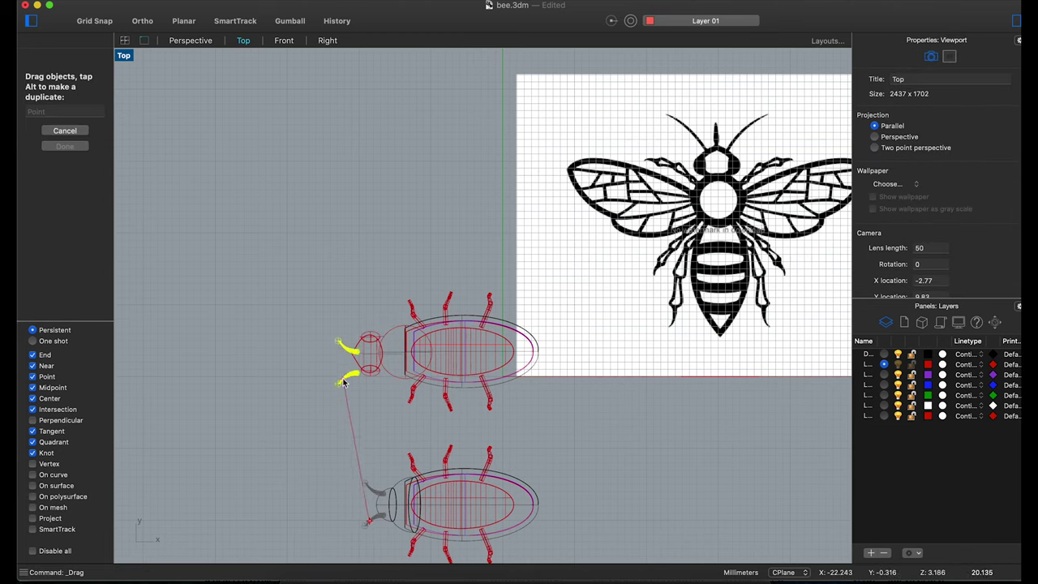
alt+drag(343, 382, 343, 373)
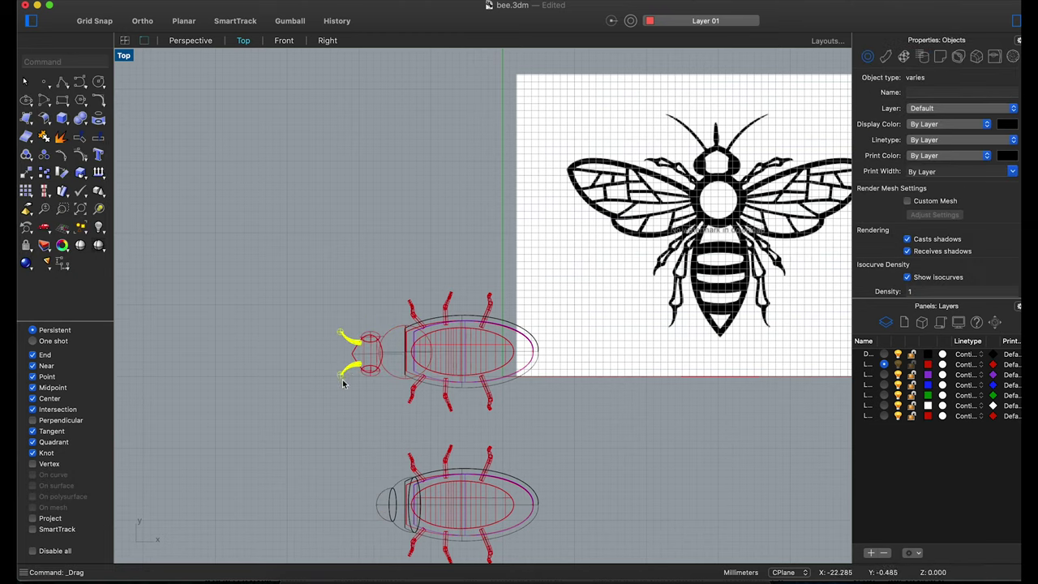
Copy the antennae onto the upper bee's head and restore the four-viewport layout.
text(Copy)
key(Return)
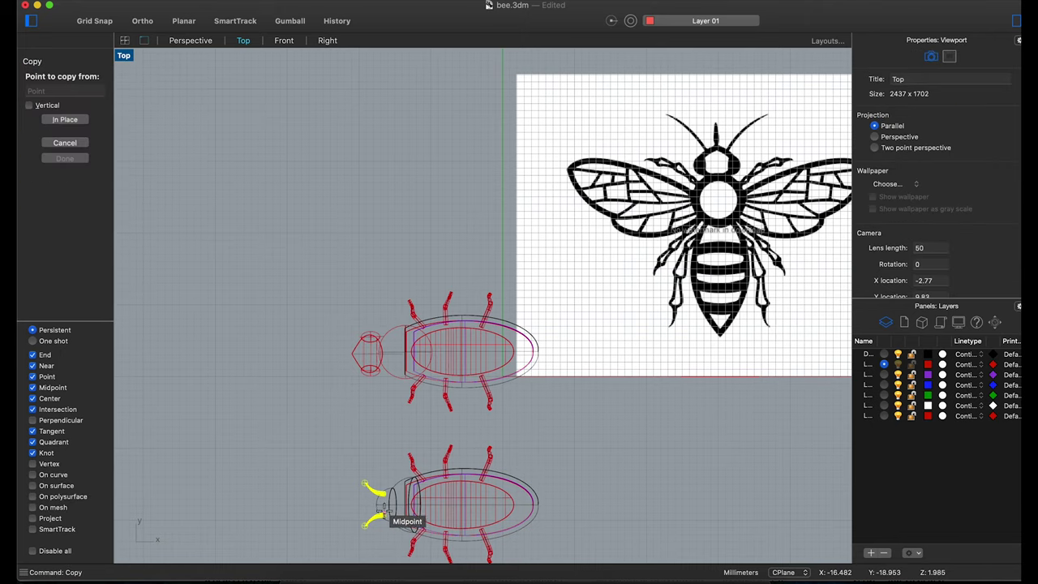
click(387, 509)
scroll(360, 359, up, 5)
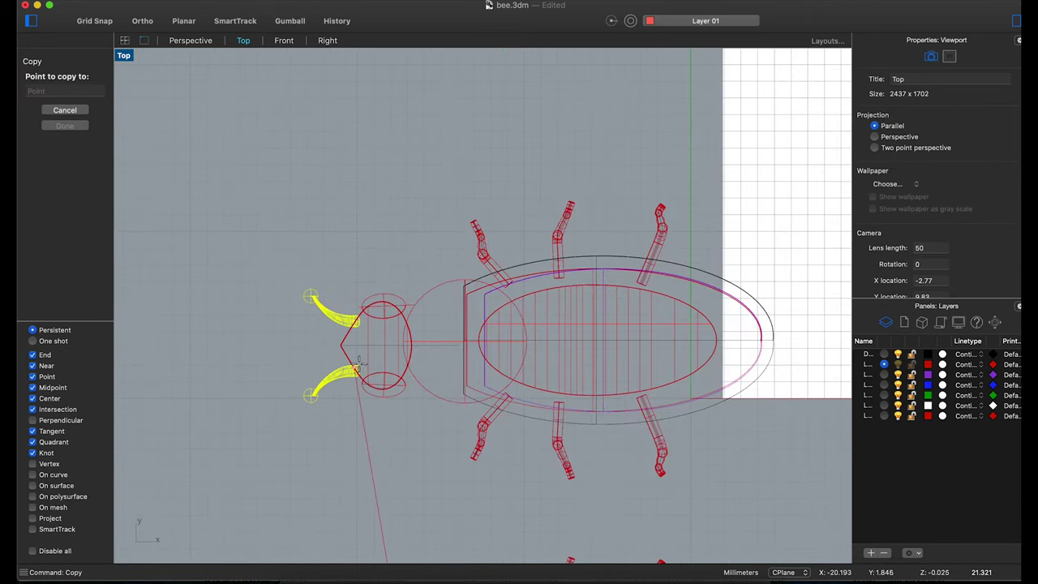
click(357, 363)
key(Return)
scroll(481, 414, down, 3)
scroll(481, 414, down, 1)
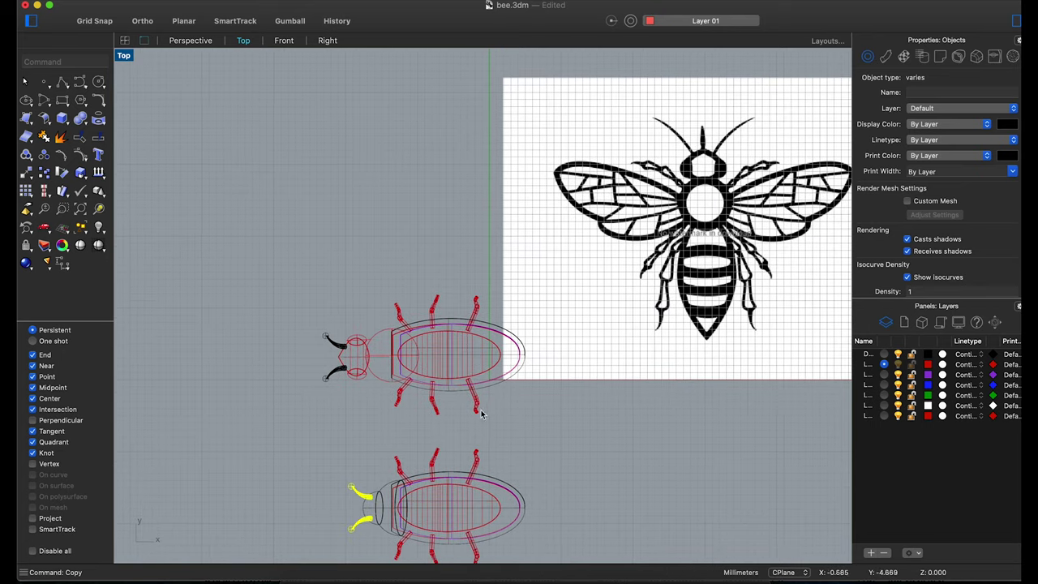
scroll(437, 384, up, 2)
double_click(124, 55)
Move the upper bee's legs, head and antennae onto the purple layer.
right_drag(567, 244, 558, 241)
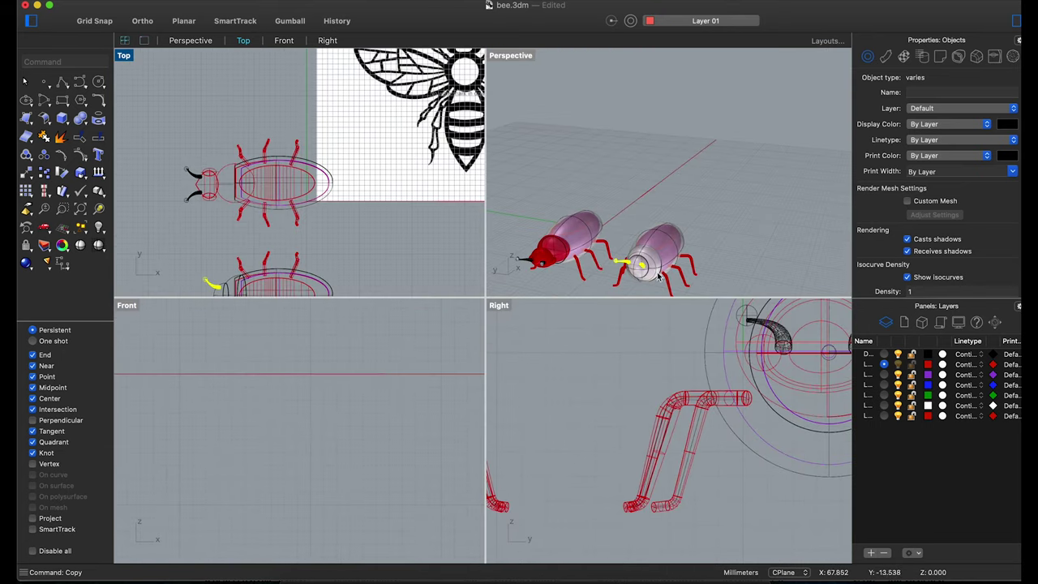
scroll(548, 219, up, 2)
click(538, 205)
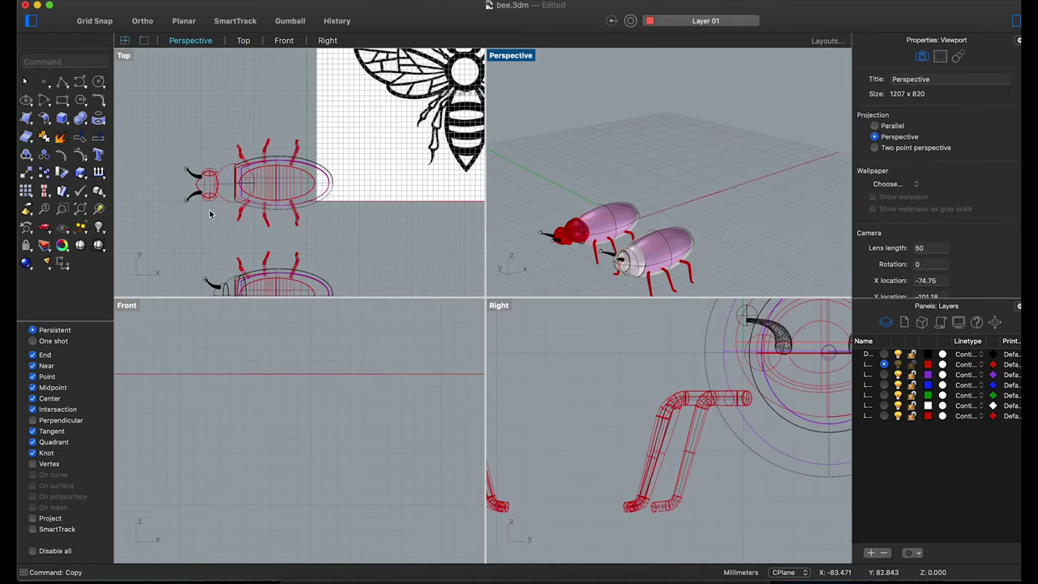
scroll(209, 213, up, 3)
drag(254, 220, 256, 221)
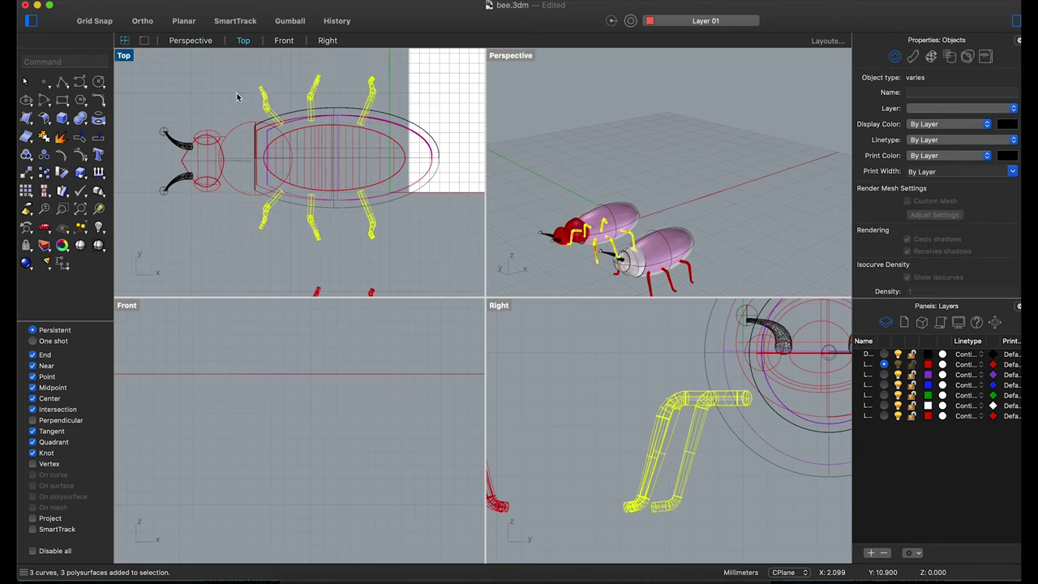
drag(160, 207, 161, 206)
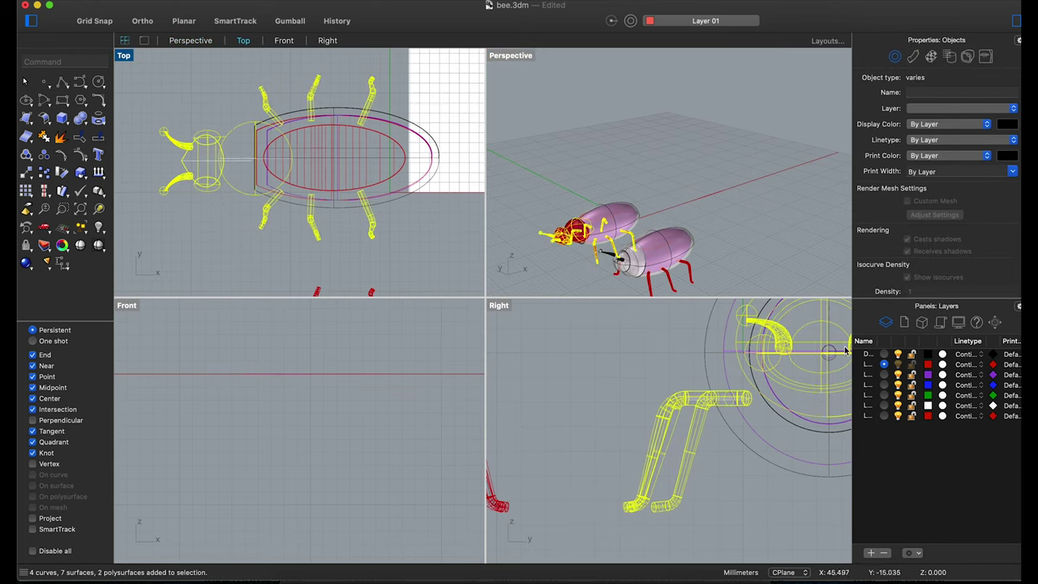
right_click(872, 378)
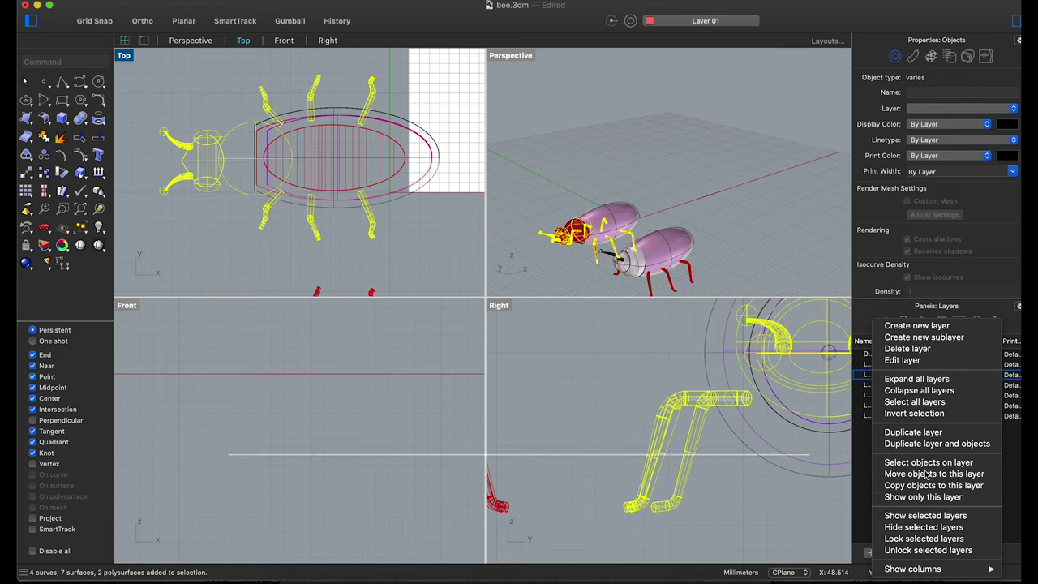
click(927, 474)
click(662, 249)
Move the lower bee's legs onto the Default black layer.
scroll(378, 243, down, 3)
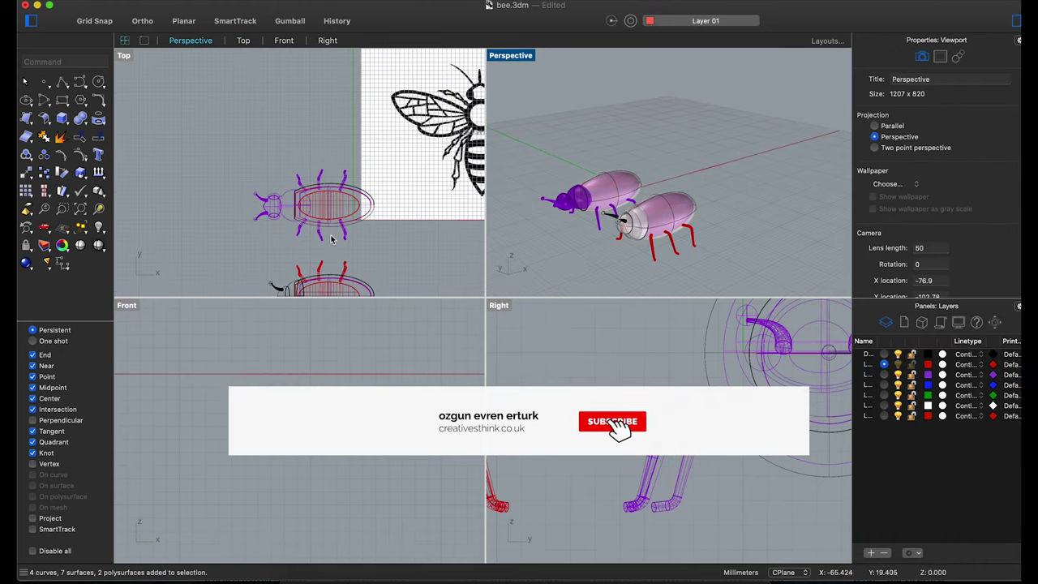
scroll(378, 267, up, 3)
drag(398, 277, 289, 272)
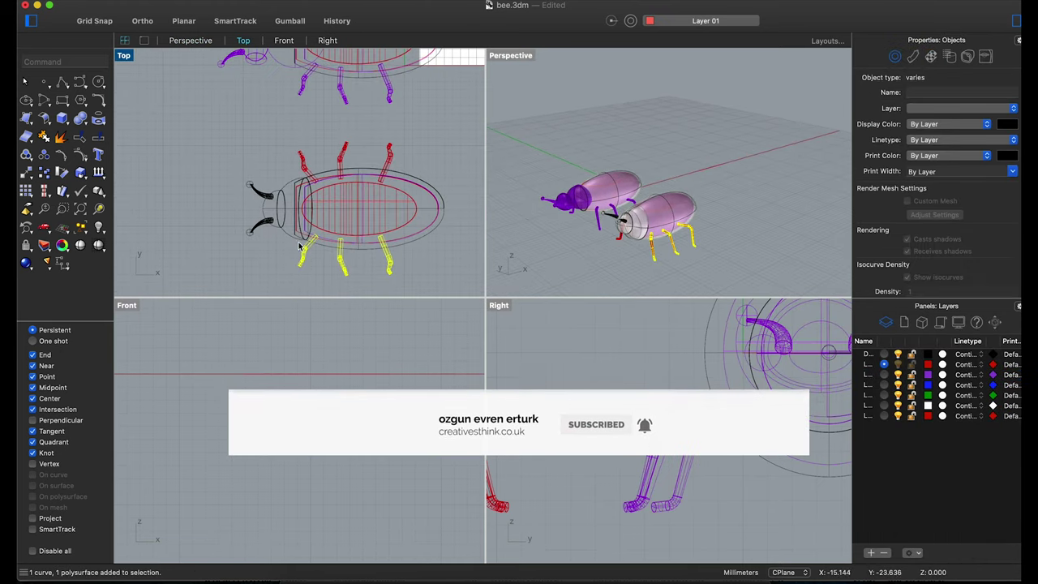
shift+drag(289, 167, 397, 163)
right_click(890, 366)
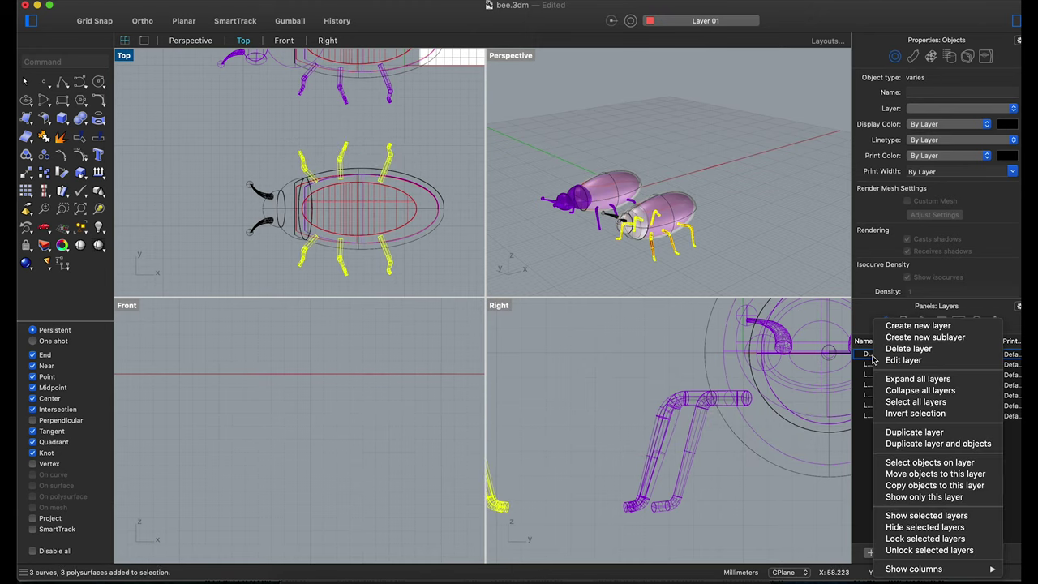
click(931, 475)
key(Escape)
Select the lower bee's body and open layer options to reassign it.
scroll(416, 220, up, 3)
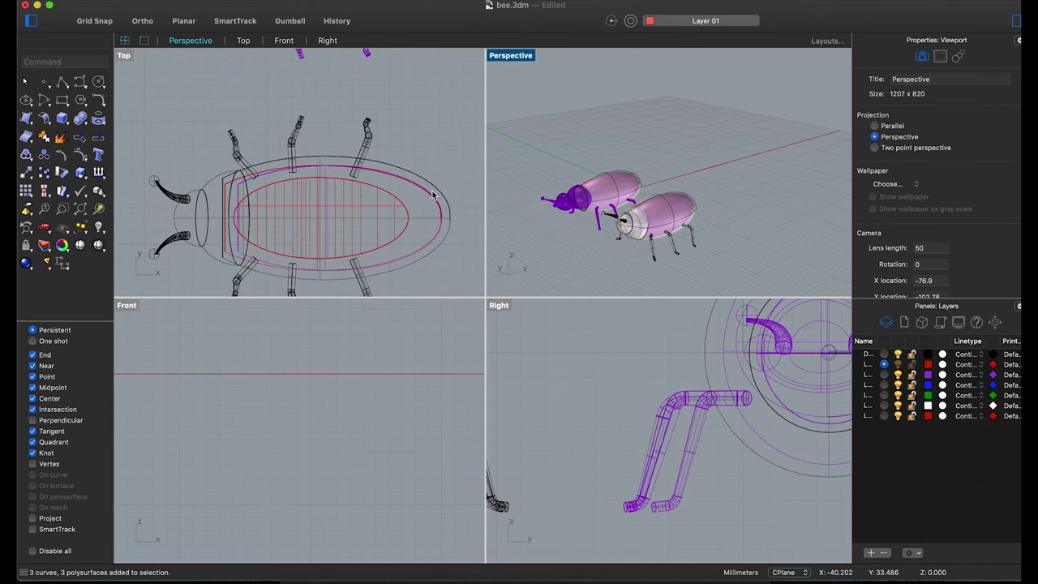
click(433, 223)
scroll(433, 227, down, 5)
right_click(874, 395)
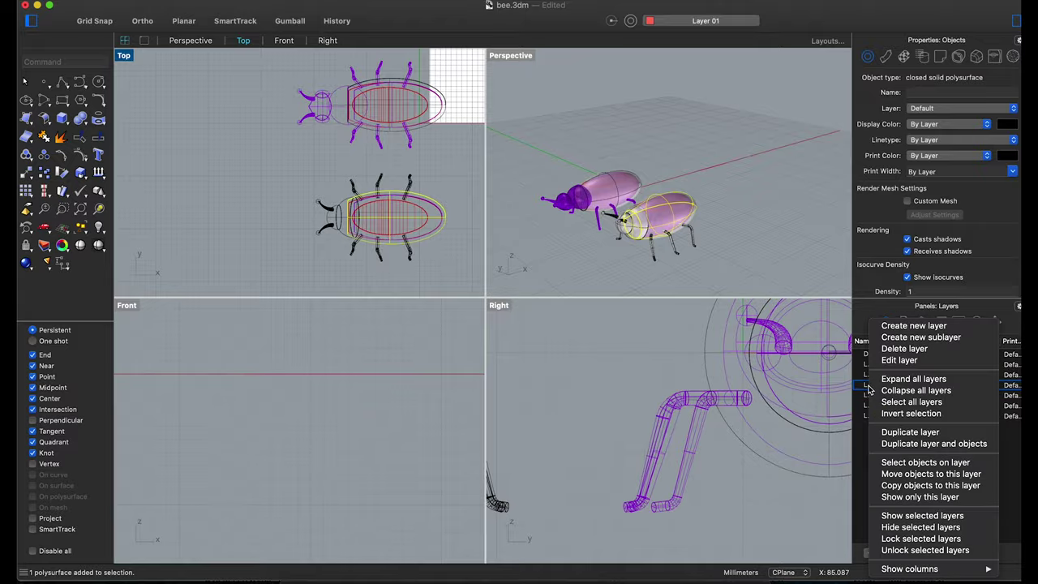